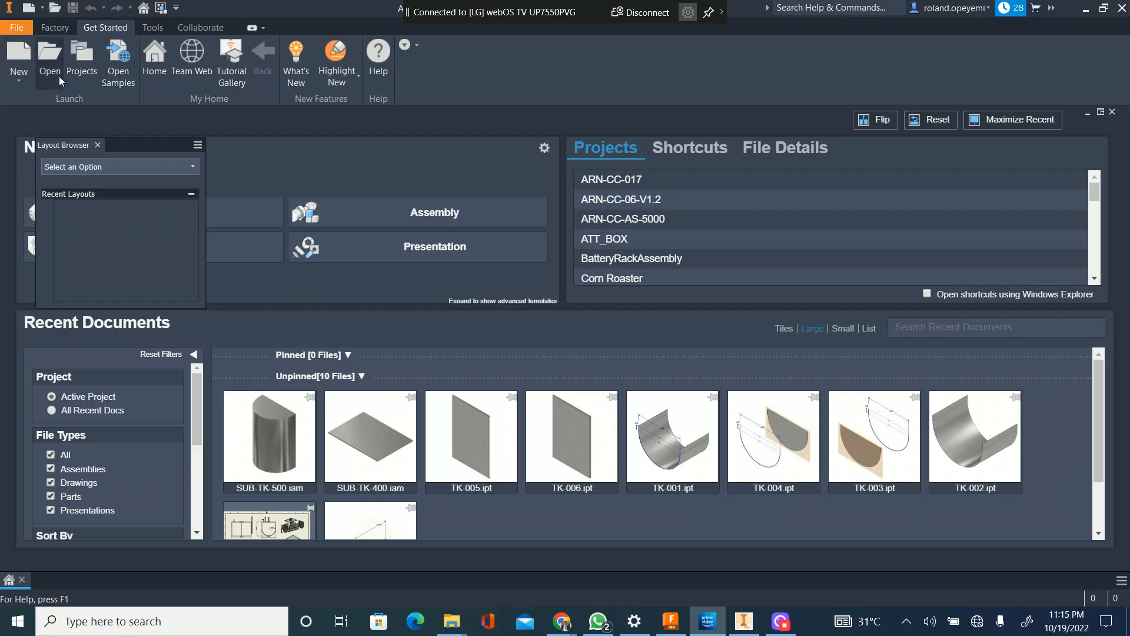
Step: Start a new single-user project and name it My_First_Prj
click(82, 65)
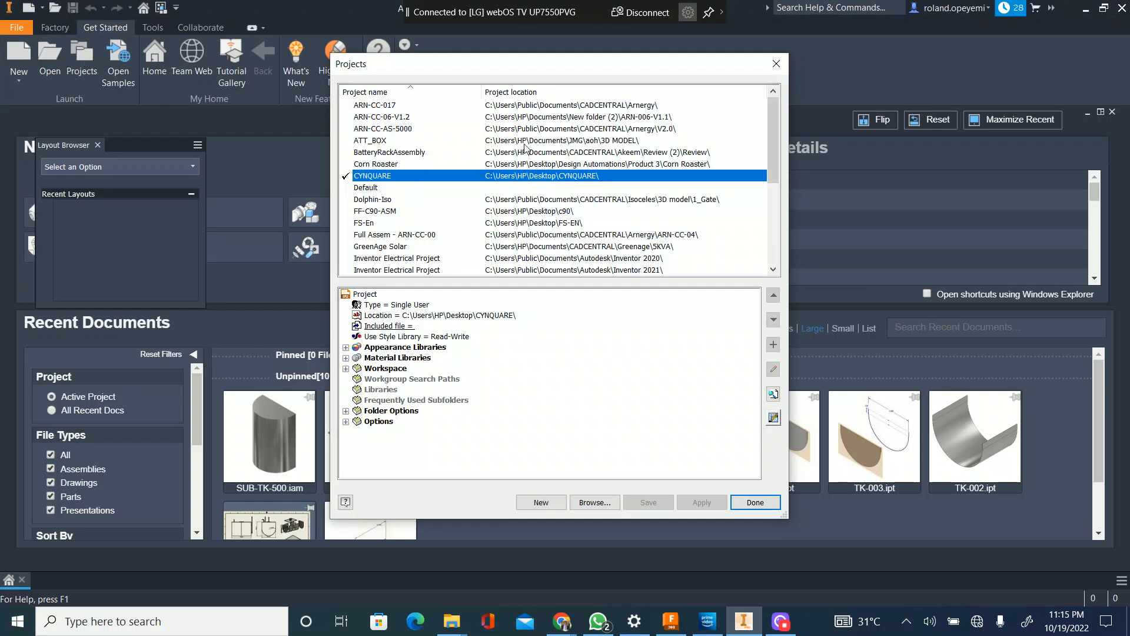
click(776, 64)
click(542, 506)
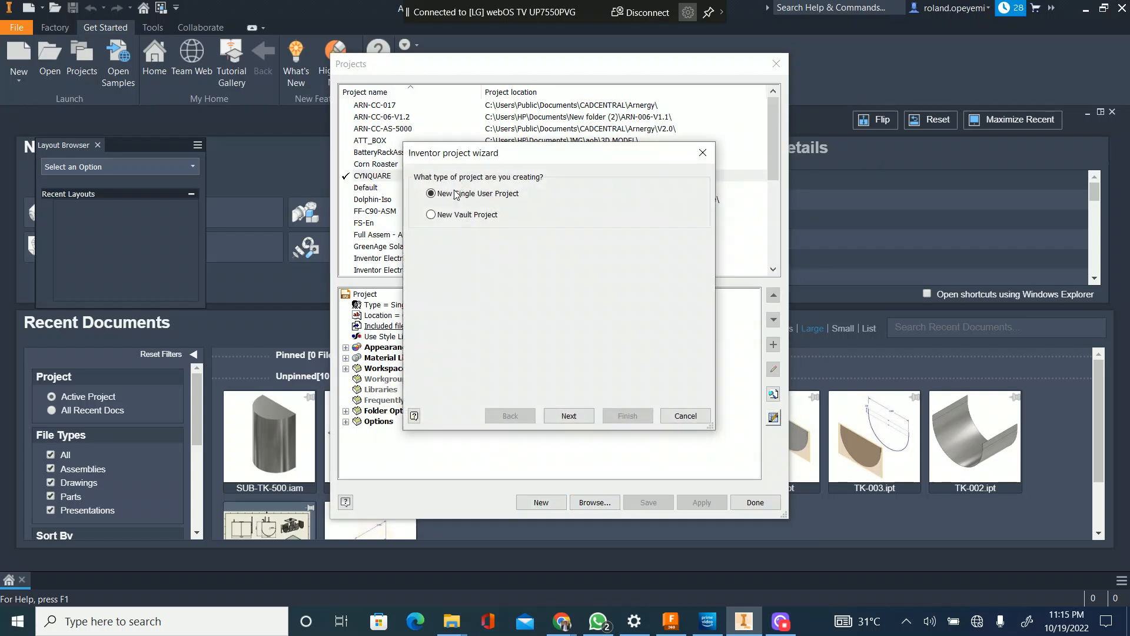
click(582, 421)
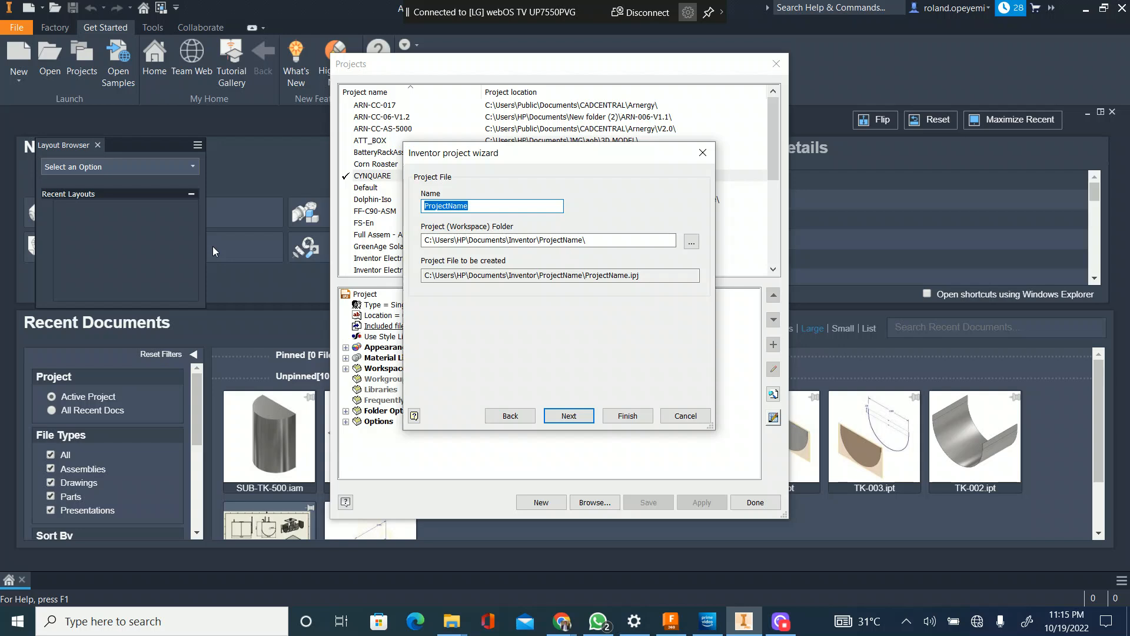
text(M)
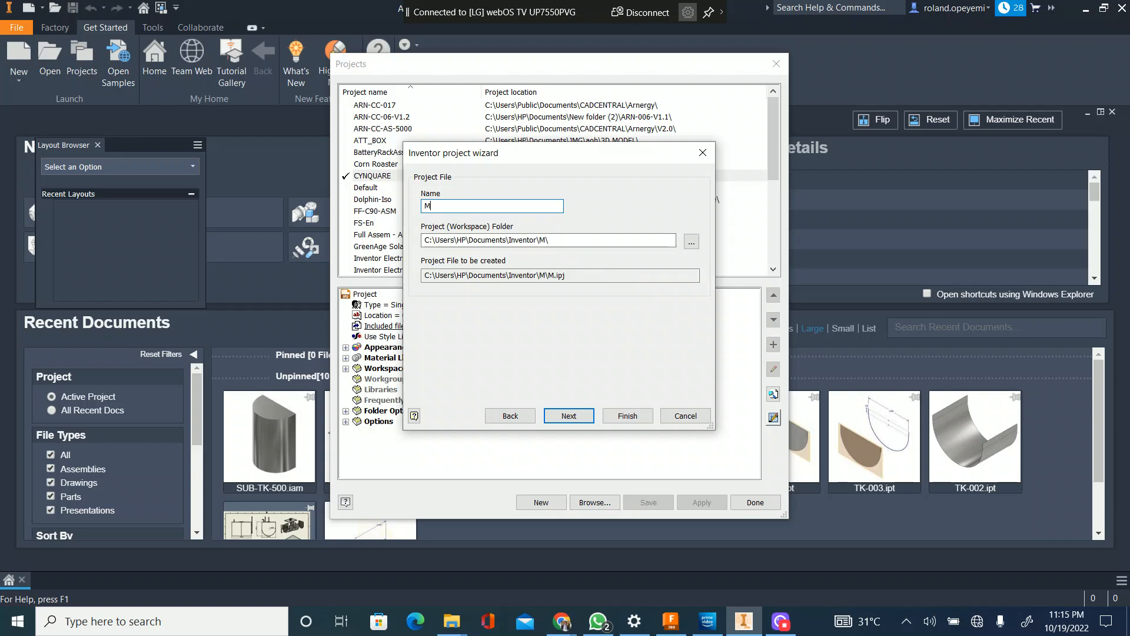
text(y_First_Prj)
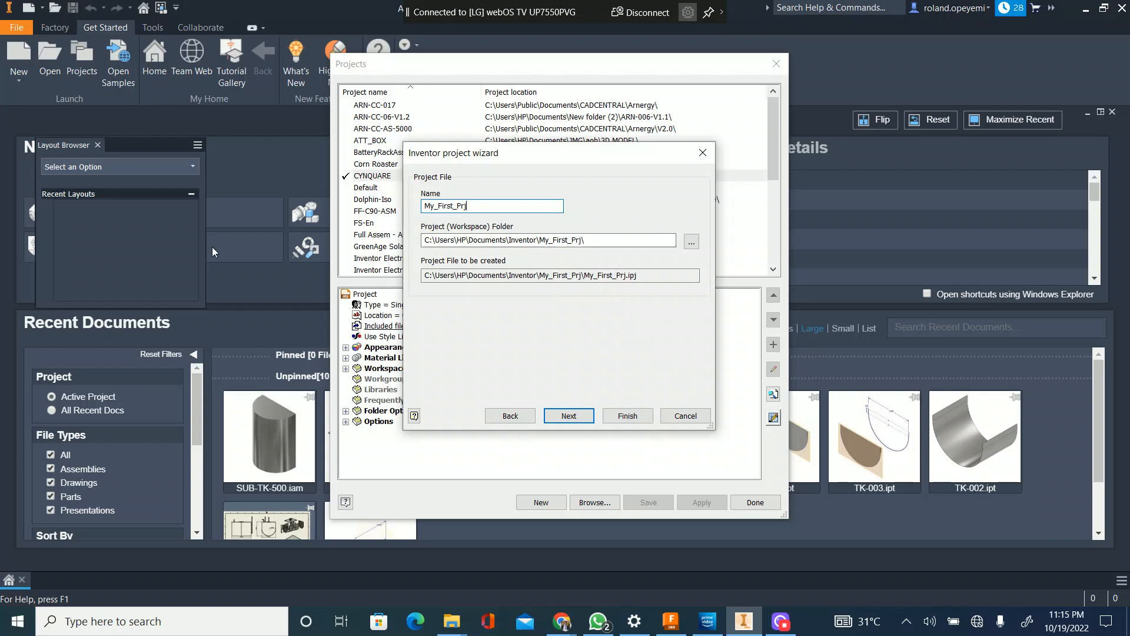
Step: Set the project's workspace to the Demo folder on the Desktop and finish creating the project
click(691, 242)
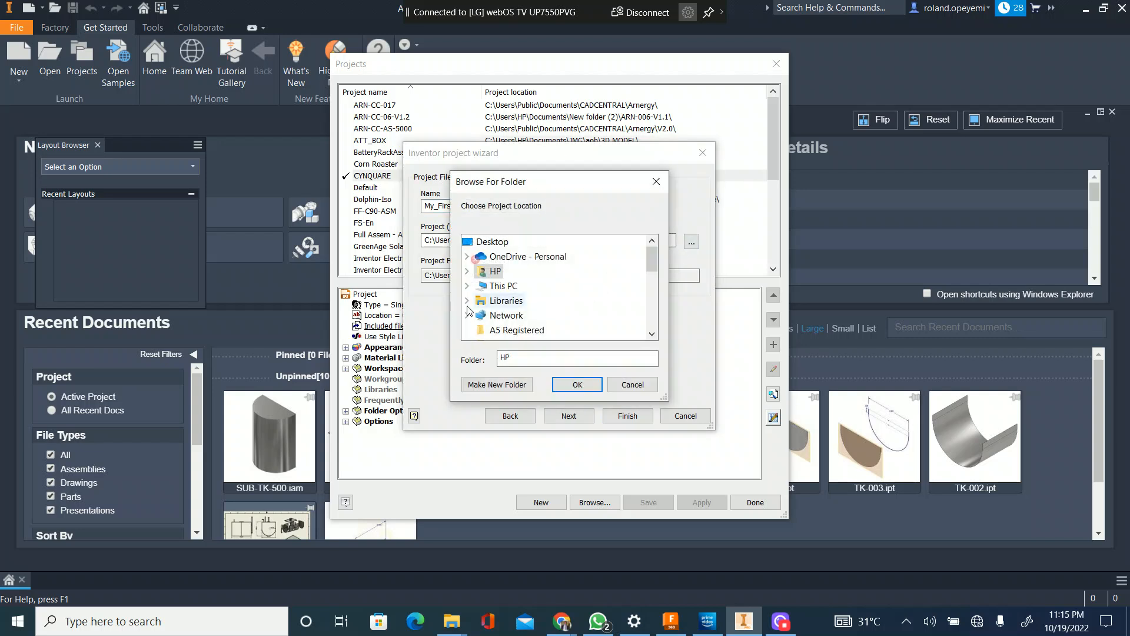
scroll(496, 299, down, 2)
scroll(496, 298, down, 5)
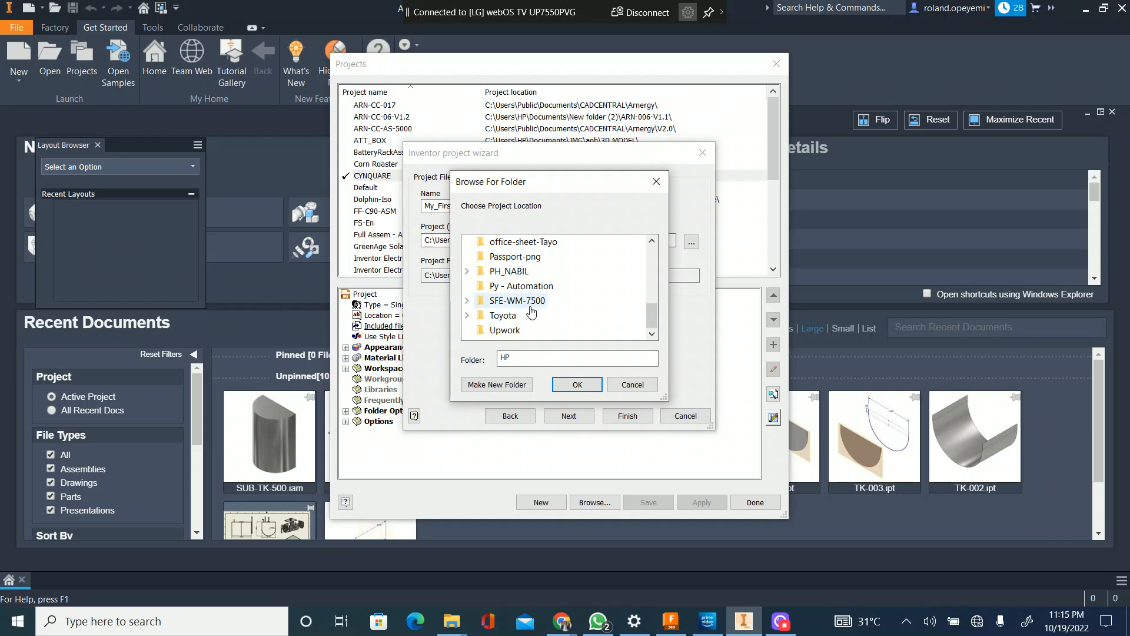
scroll(518, 311, up, 2)
click(516, 302)
key(Home)
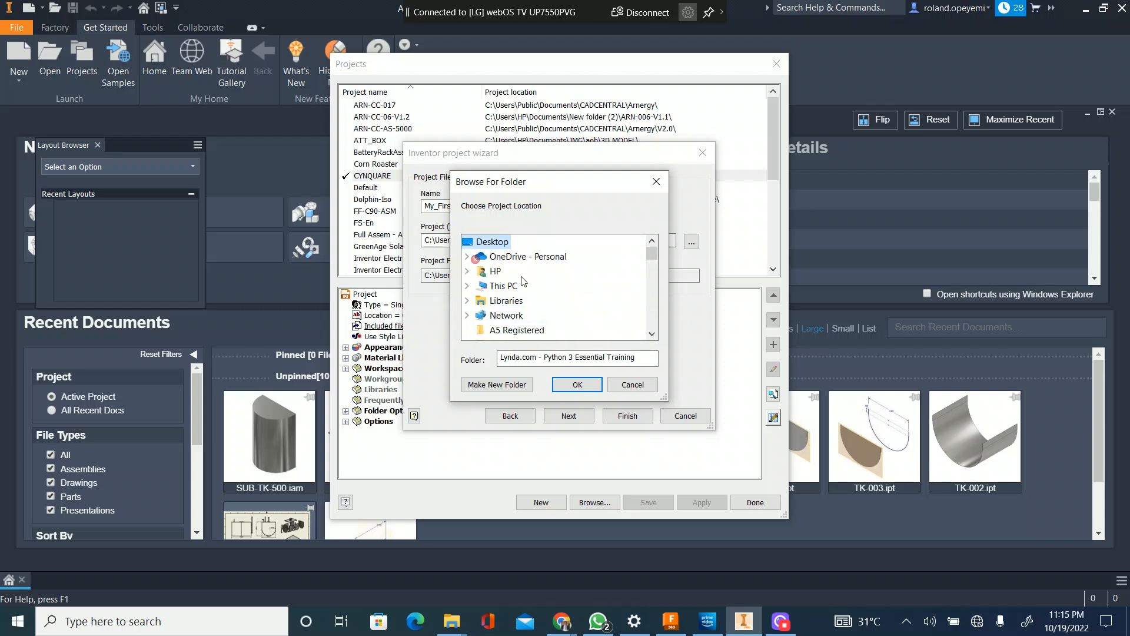
scroll(523, 284, down, 3)
click(502, 271)
click(592, 381)
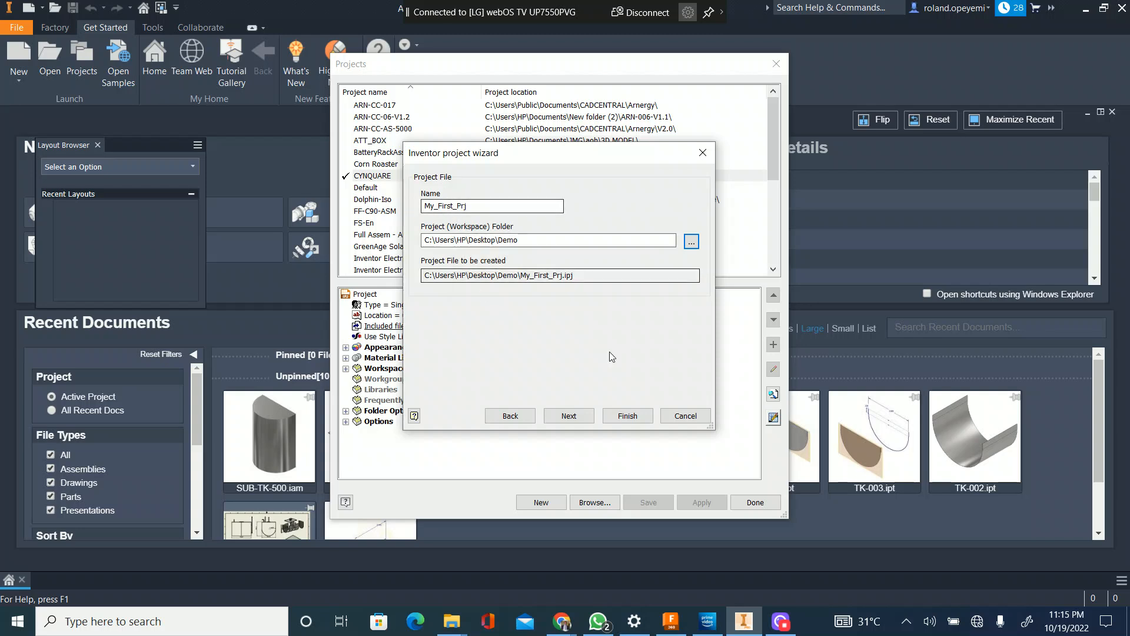
click(583, 416)
click(612, 414)
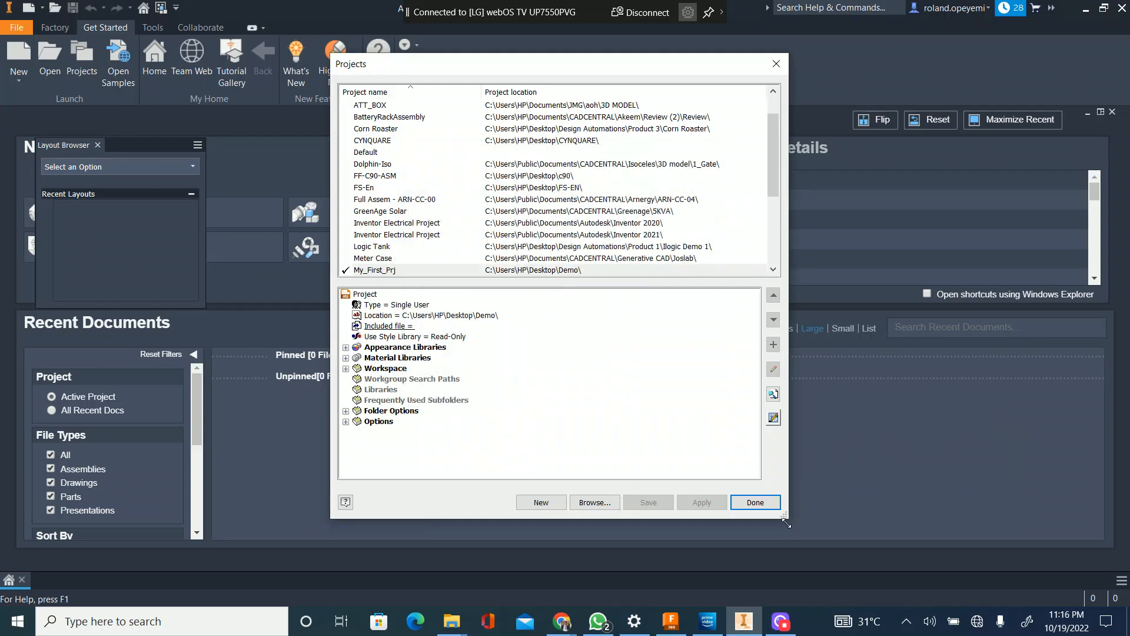
click(756, 504)
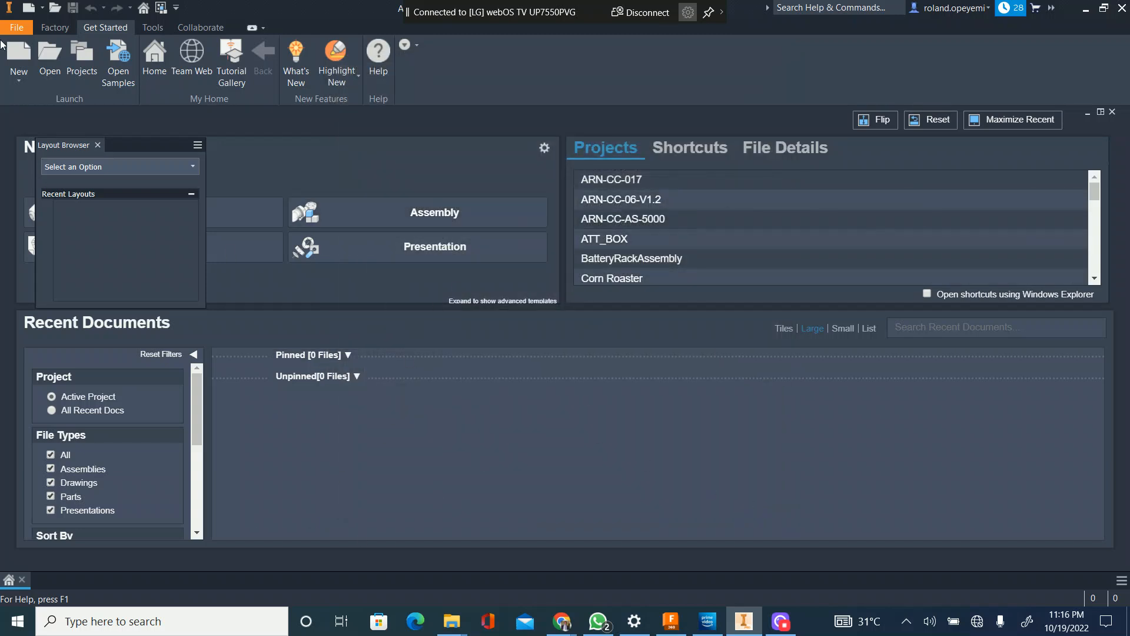
Step: Create a new part from the metric Sheet Metal (mm).ipt template and close the Layout Browser
click(19, 57)
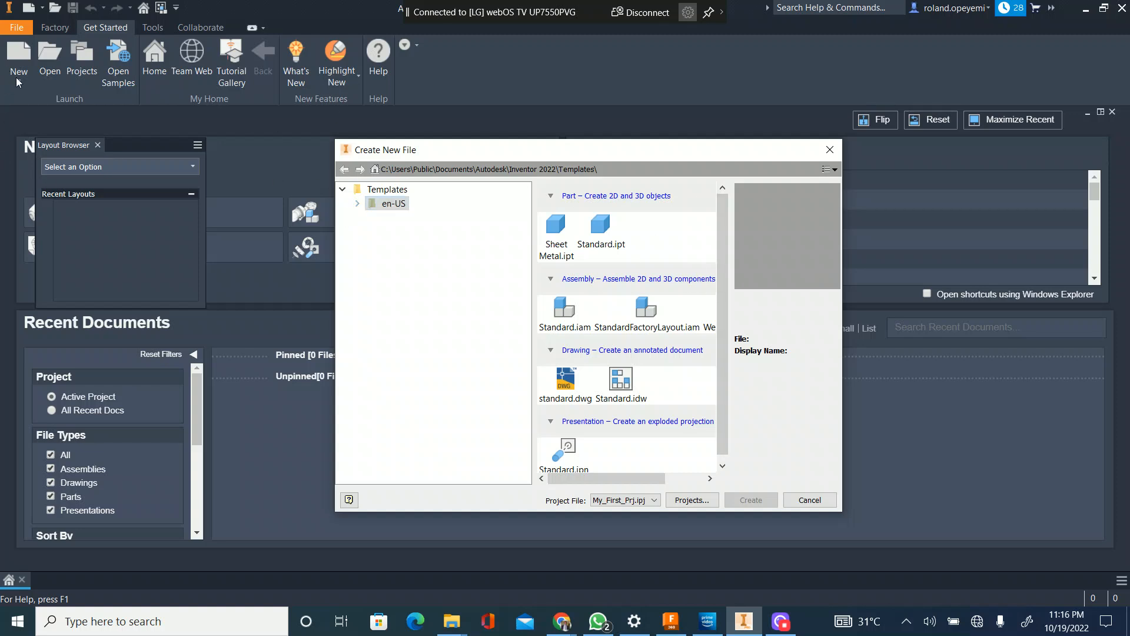
key(Escape)
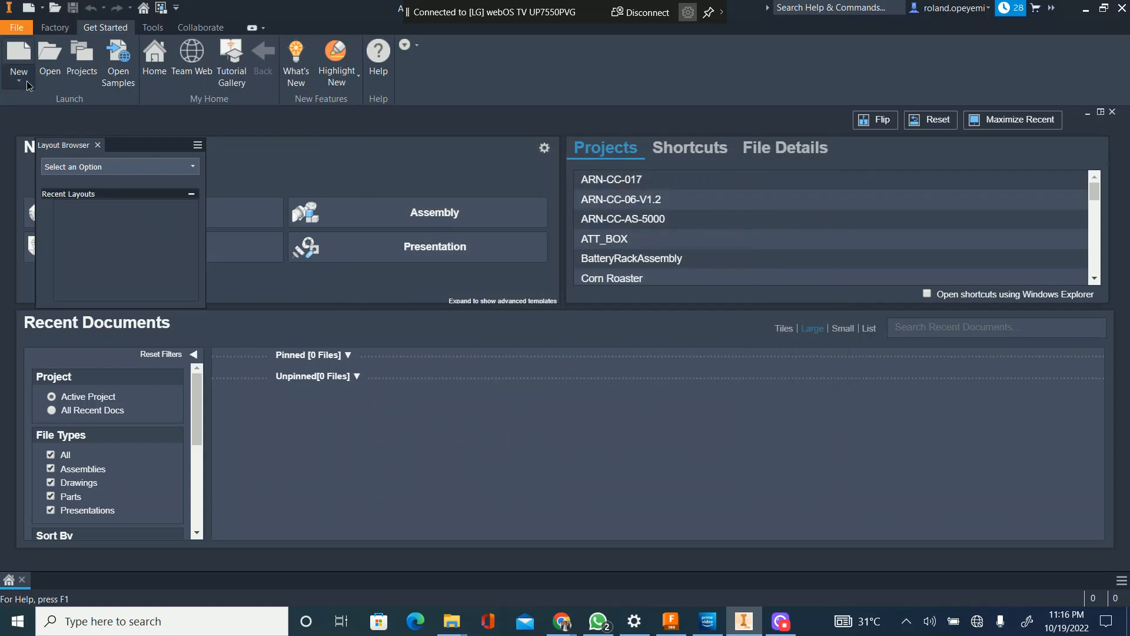
click(26, 82)
click(31, 102)
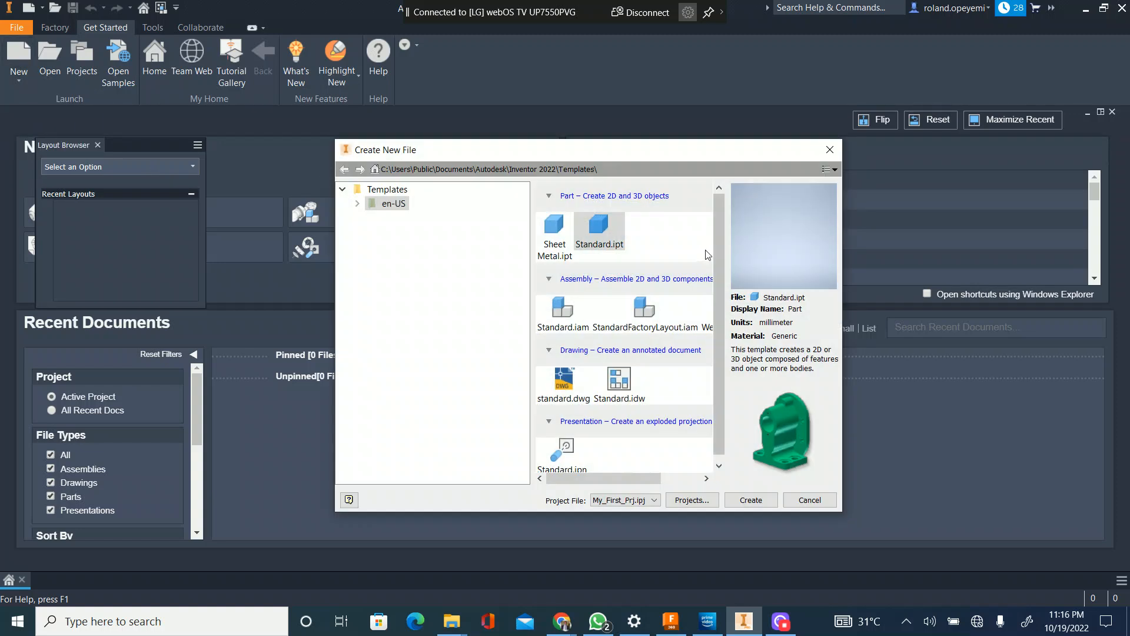
click(358, 204)
click(411, 246)
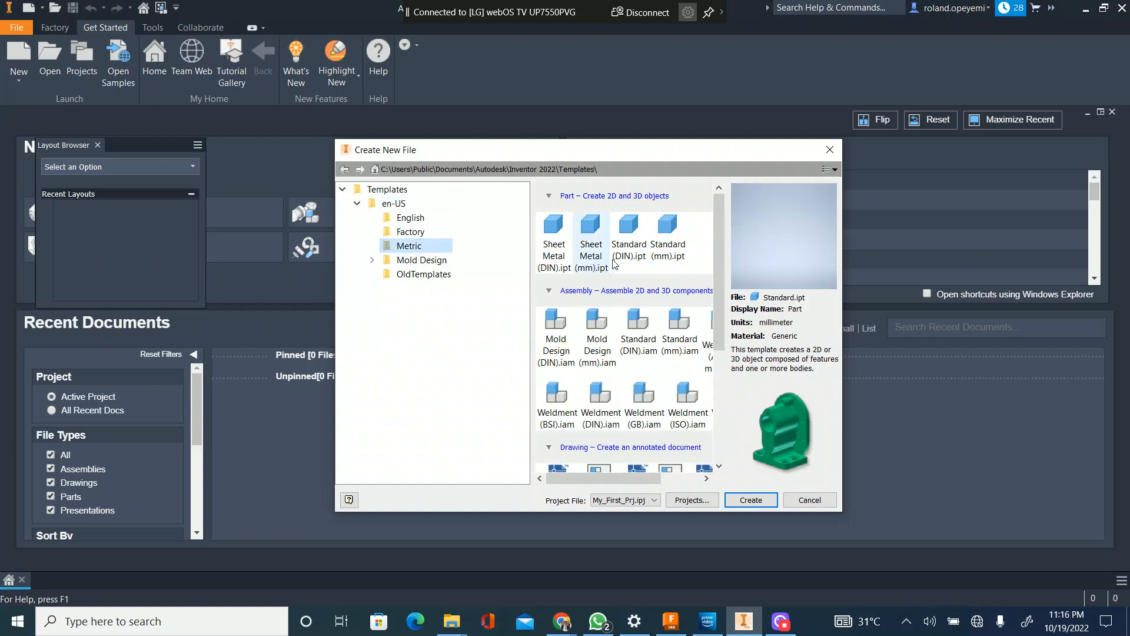
click(593, 254)
click(749, 500)
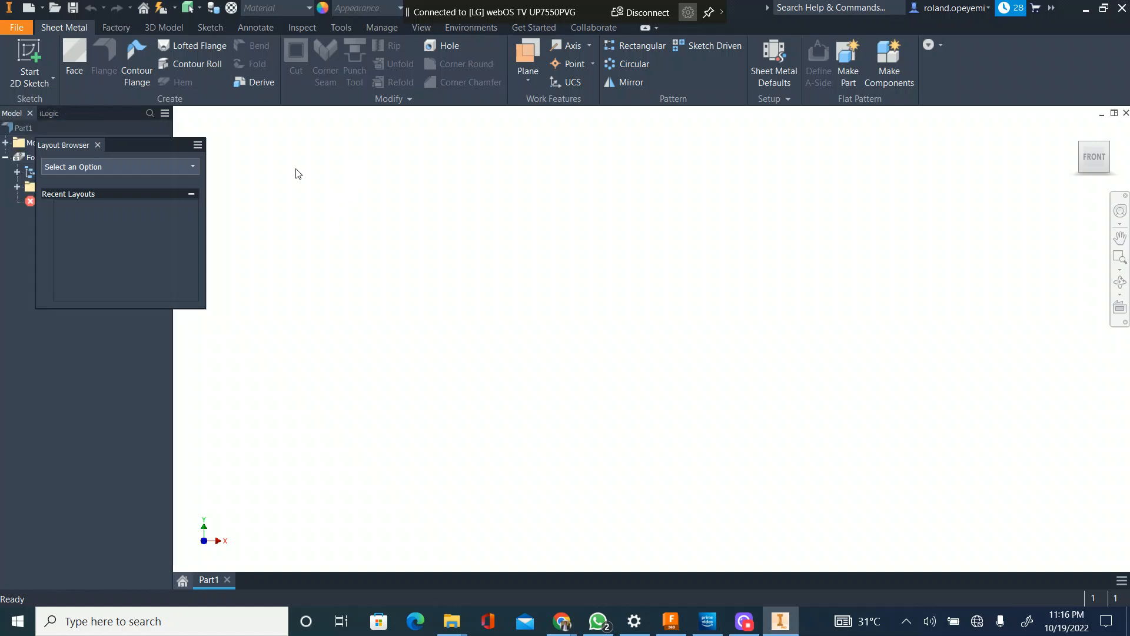
drag(89, 141, 96, 145)
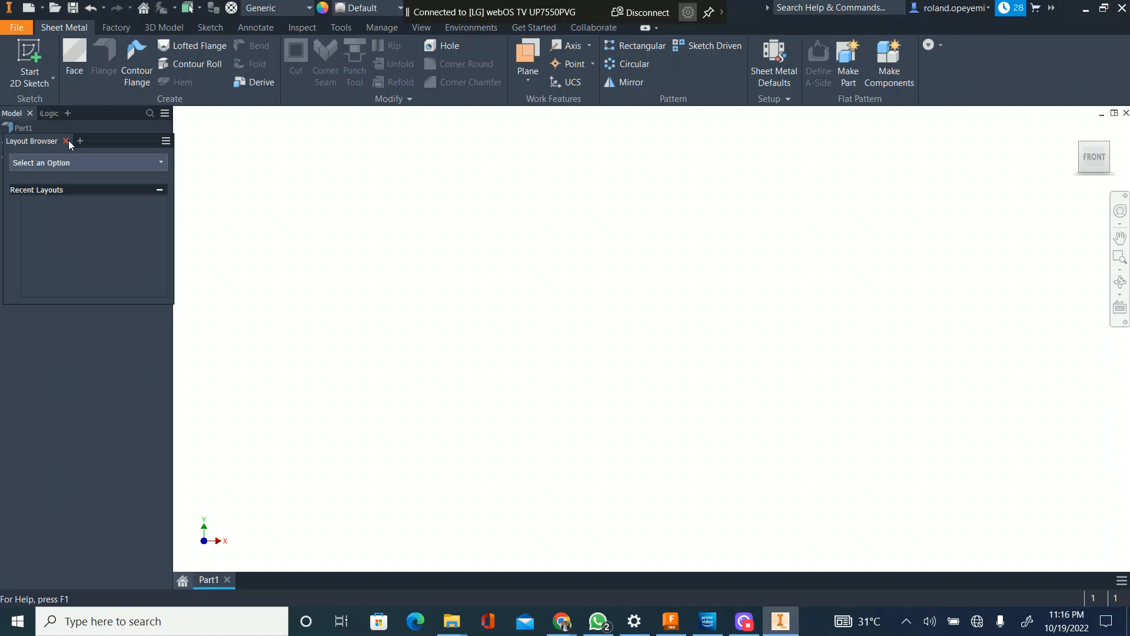
click(68, 141)
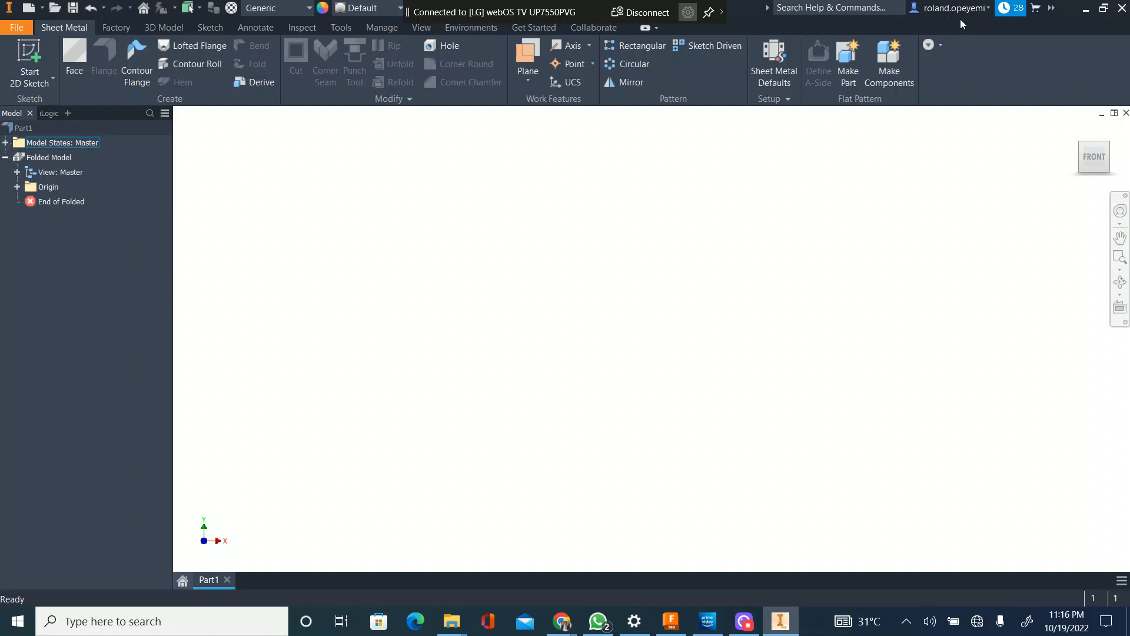
Step: Set the sheet thickness of the Default_mm sheet metal rule to 2 and save the style
click(774, 81)
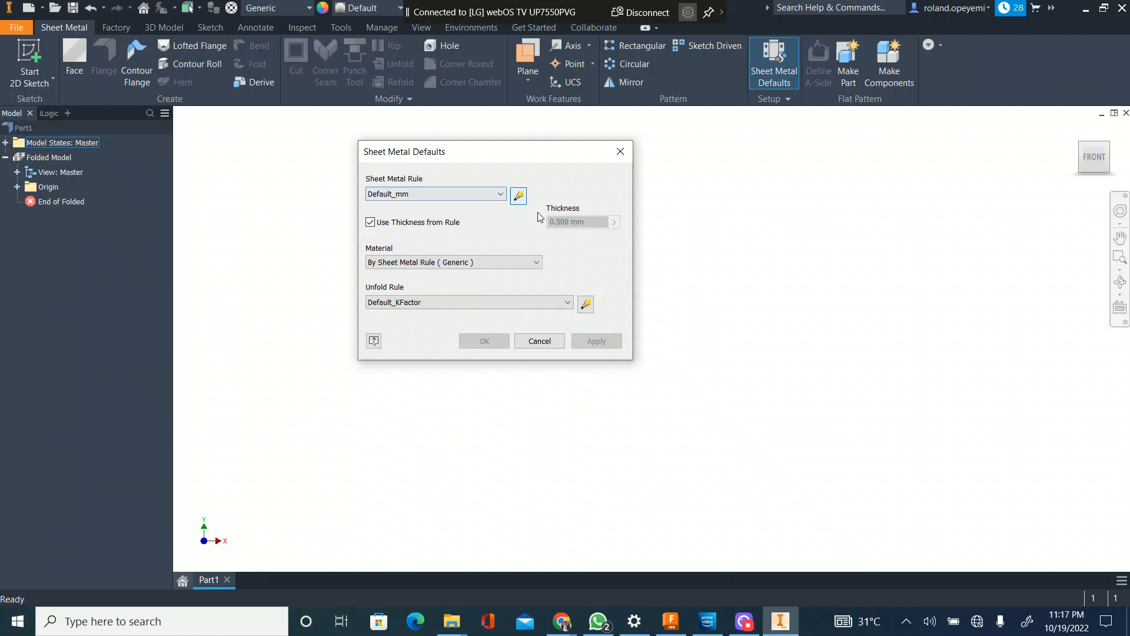
click(432, 226)
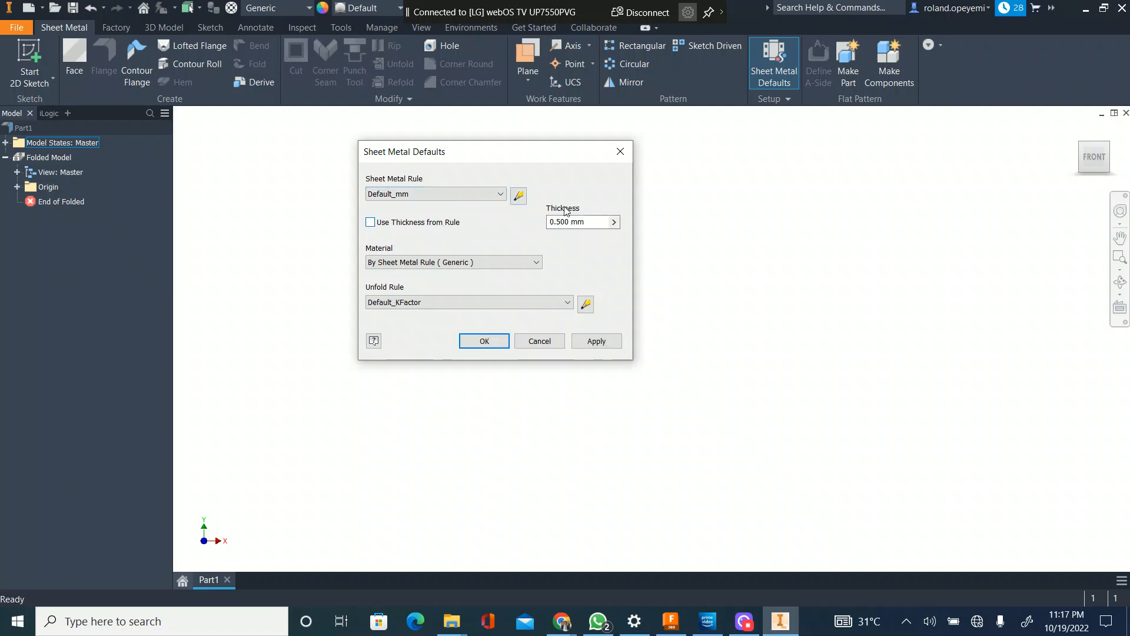
click(416, 224)
click(517, 196)
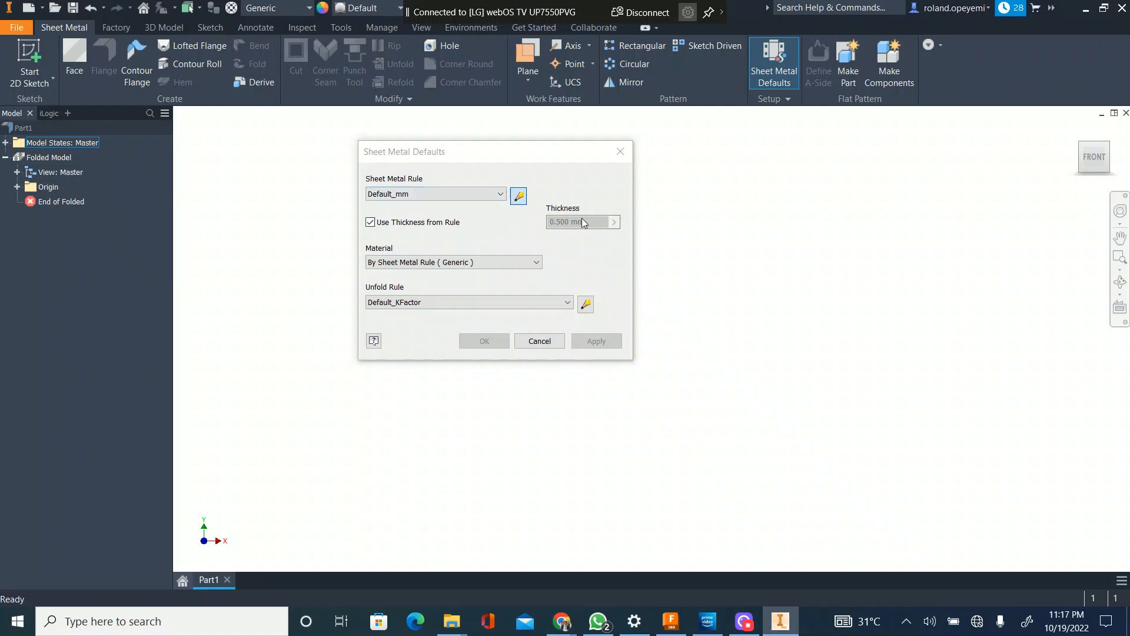
click(486, 279)
text(2)
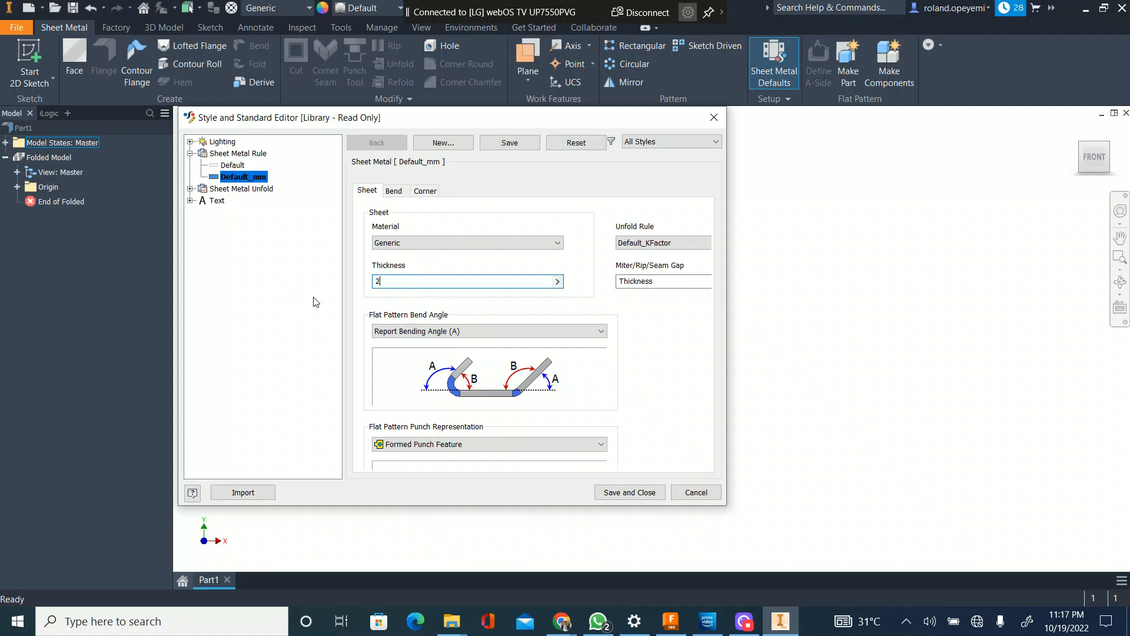
click(615, 493)
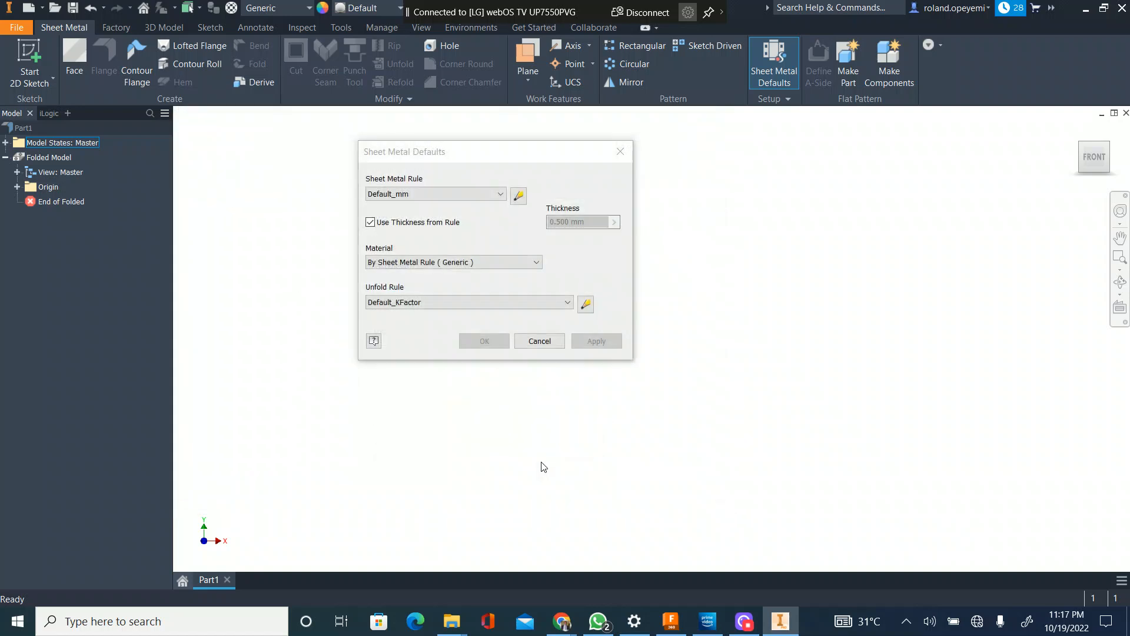
click(537, 341)
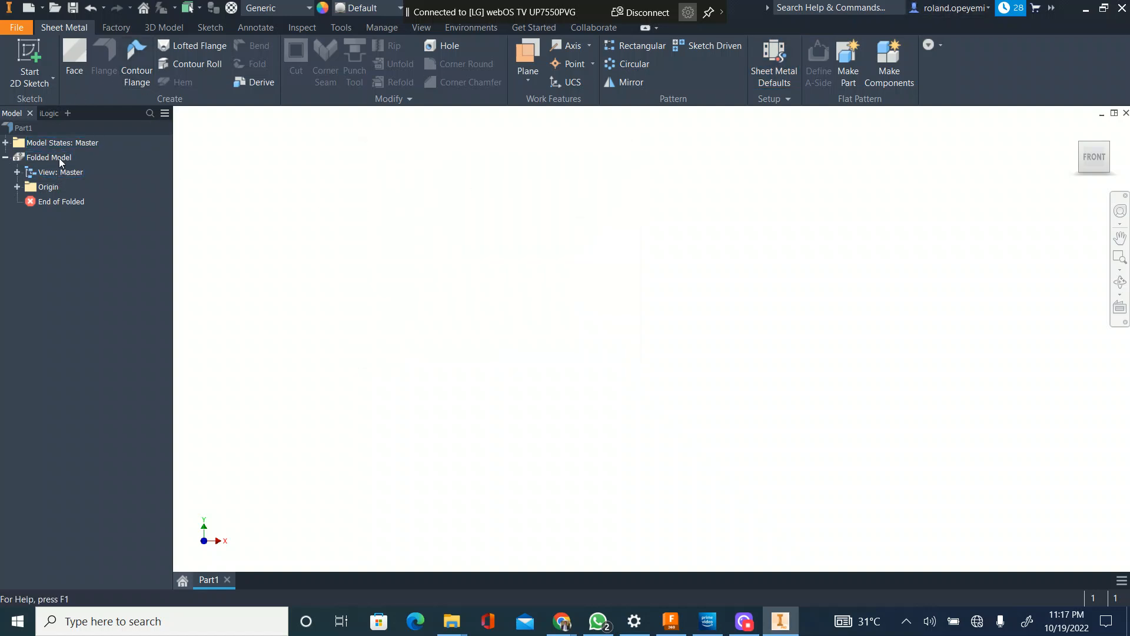
Step: Start saving the part and create a folder named PT in the Demo workspace
click(73, 9)
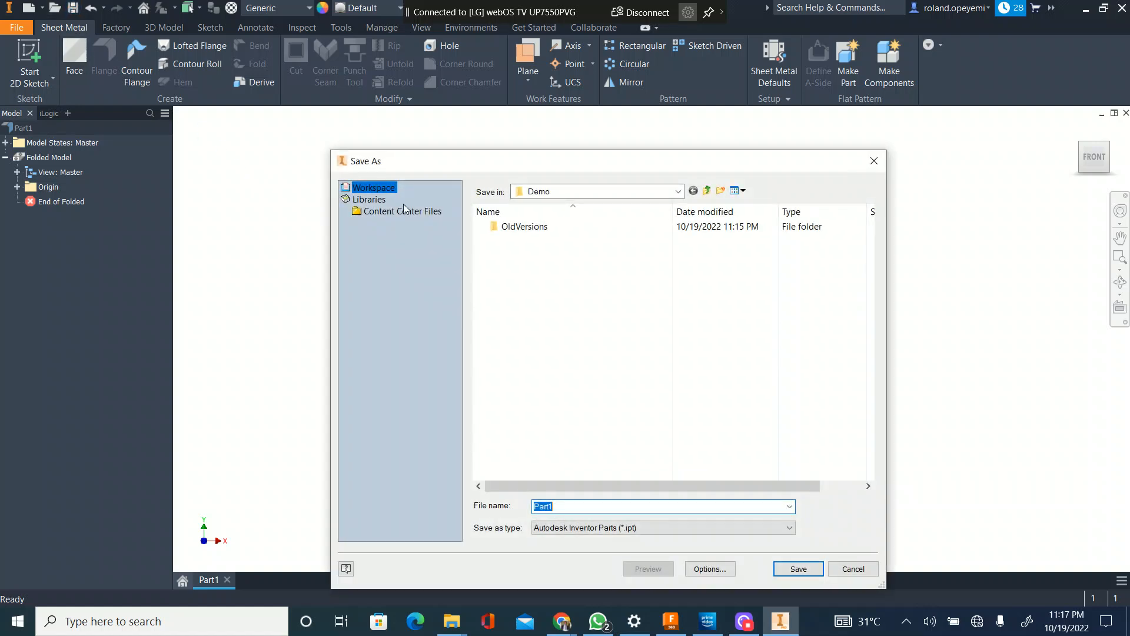
click(707, 190)
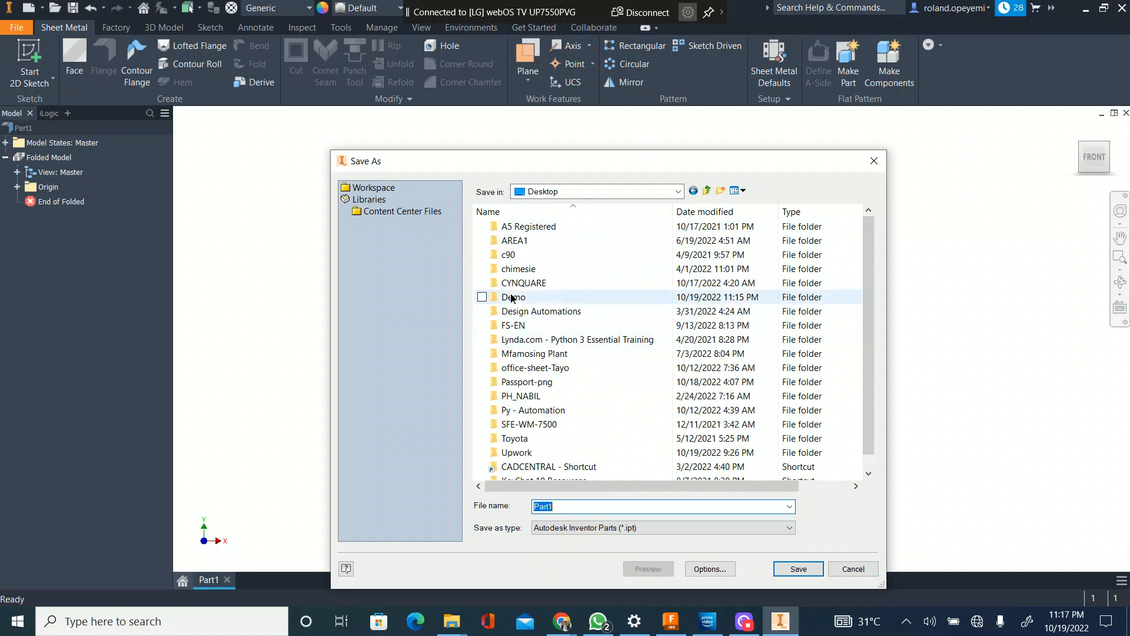
double_click(512, 296)
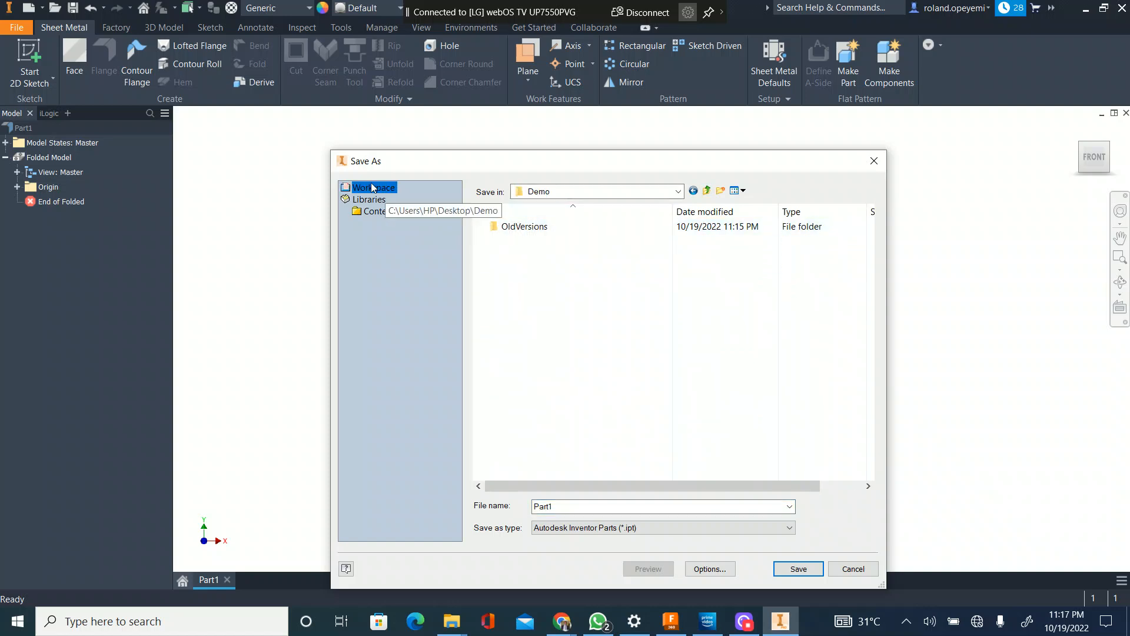
click(376, 213)
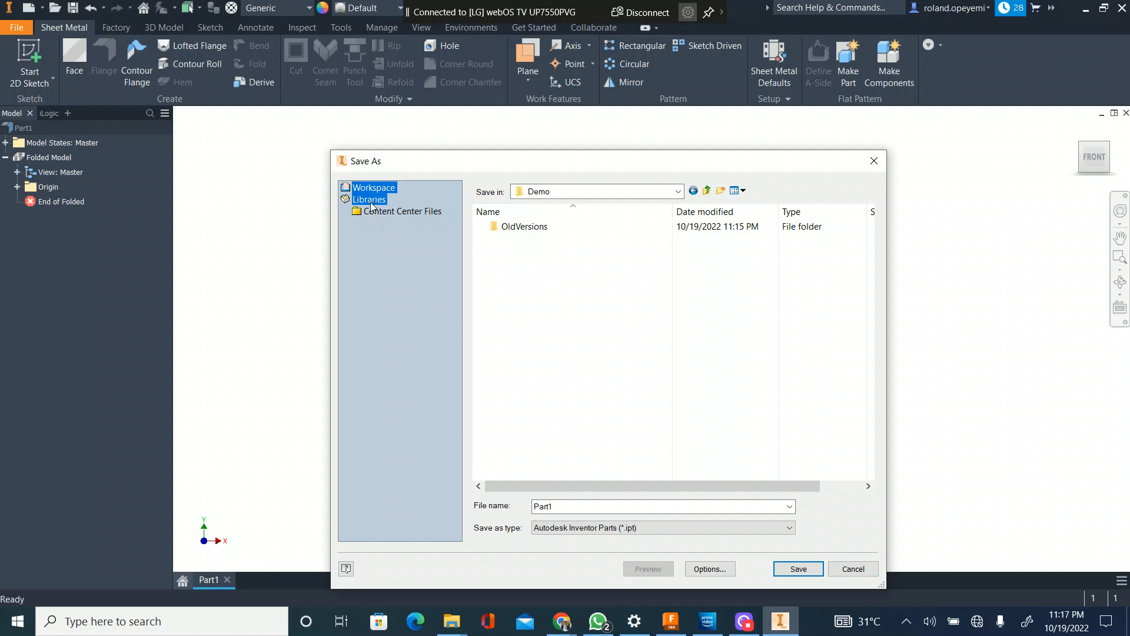
click(374, 188)
text(PT)
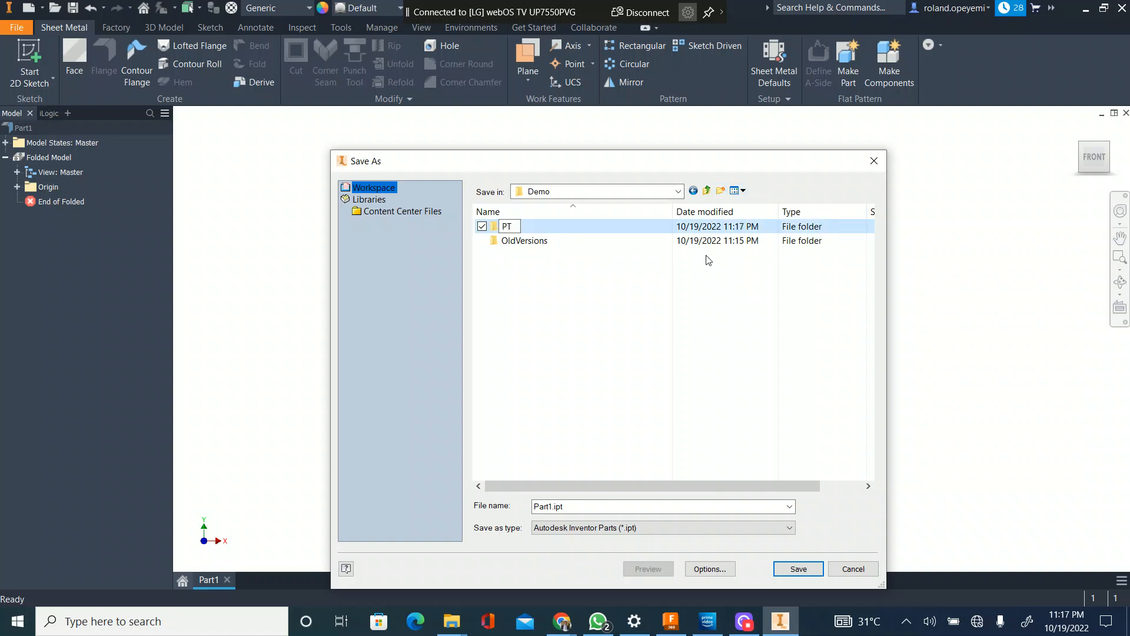
key(Return)
Step: Create two more folders named ASM and IDW in the Demo workspace
click(719, 190)
text(a)
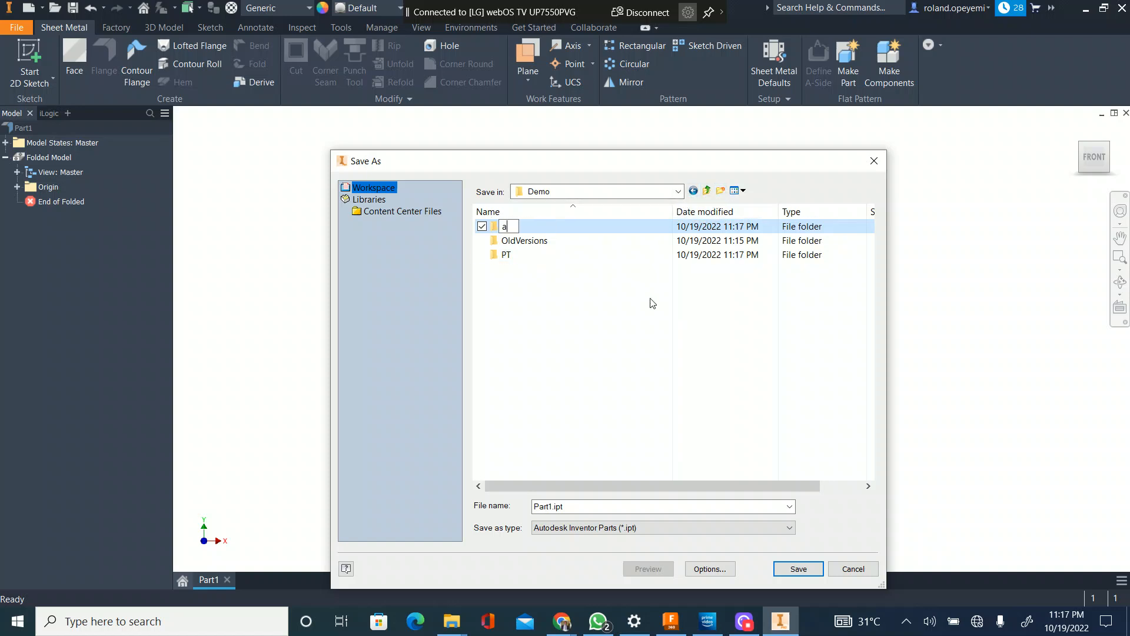
text(ASM)
click(721, 191)
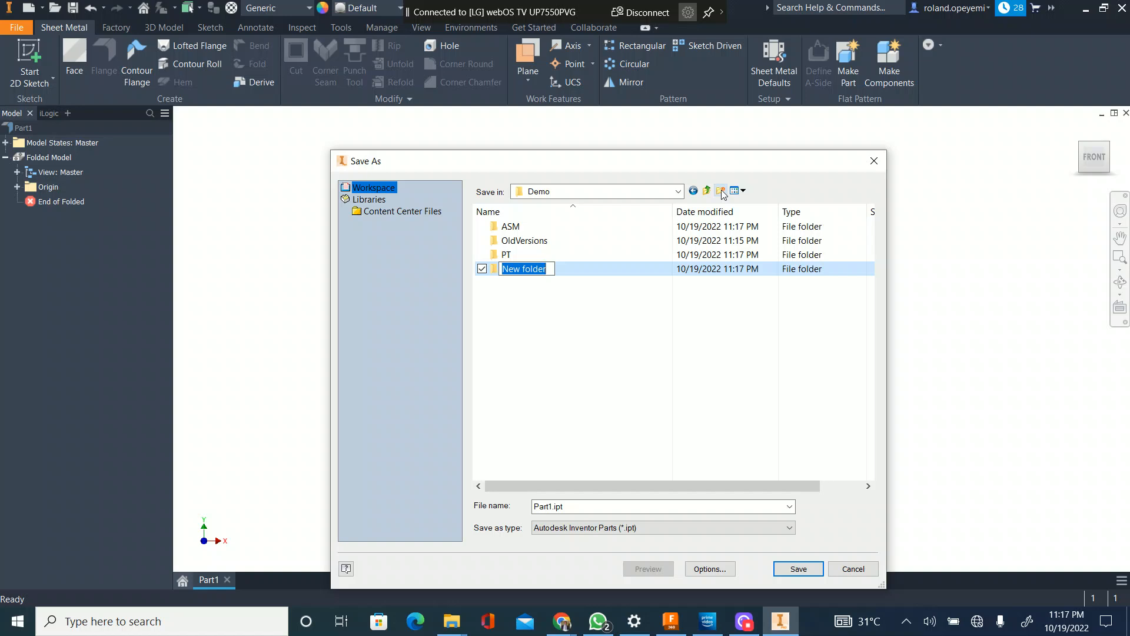
text(IDW)
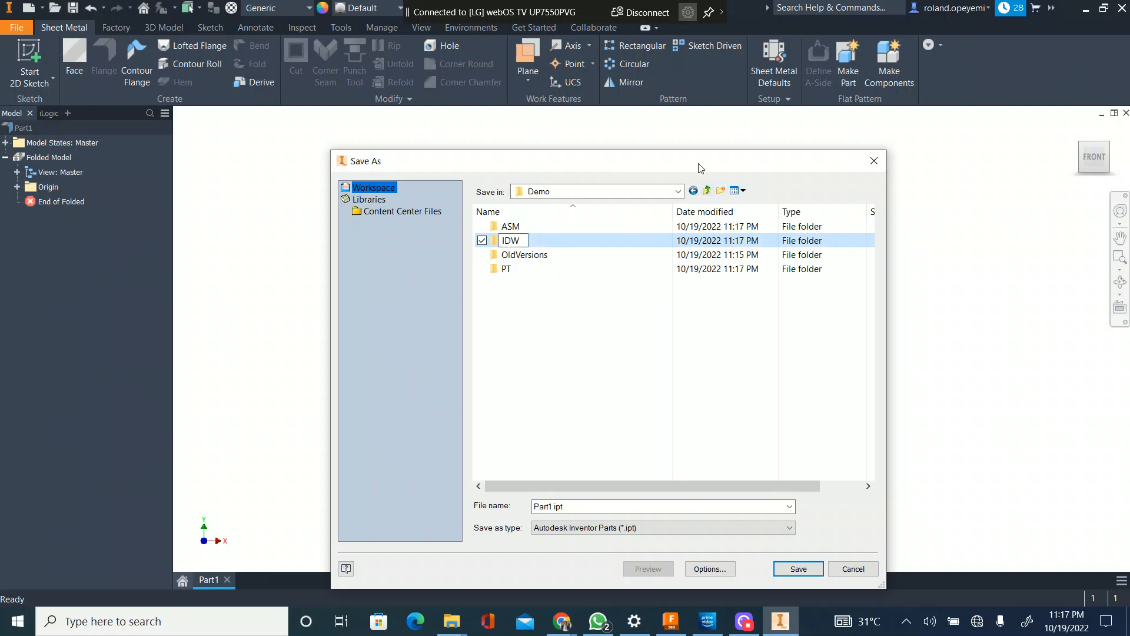
click(614, 296)
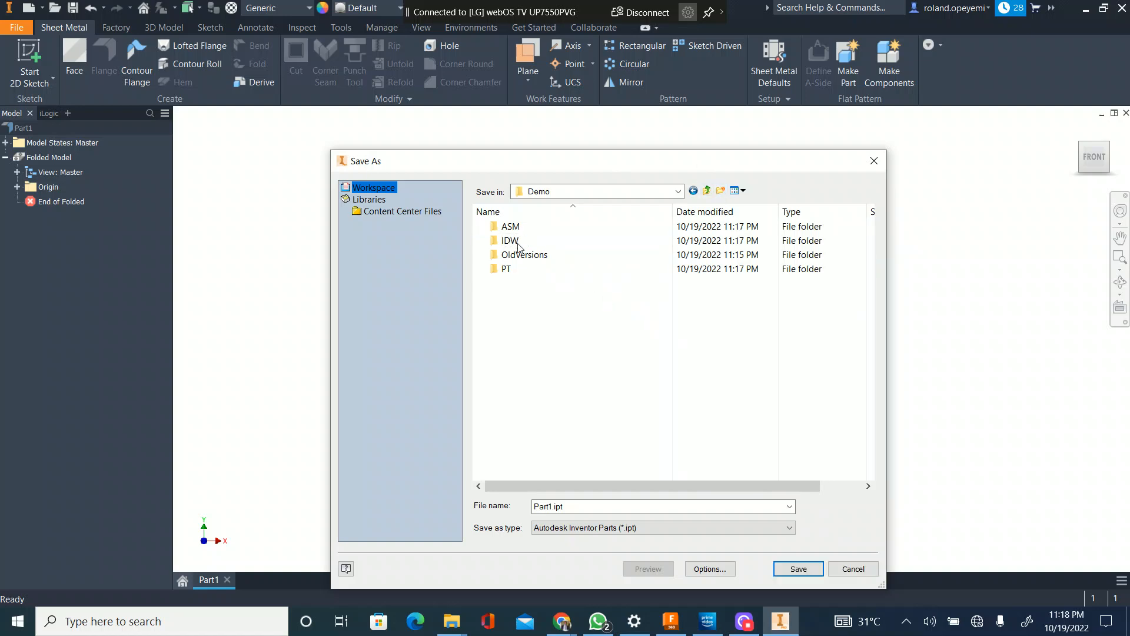
Step: Save the sheet metal part as PT-ENC-001 in the PT folder of the Demo workspace
click(510, 269)
double_click(510, 268)
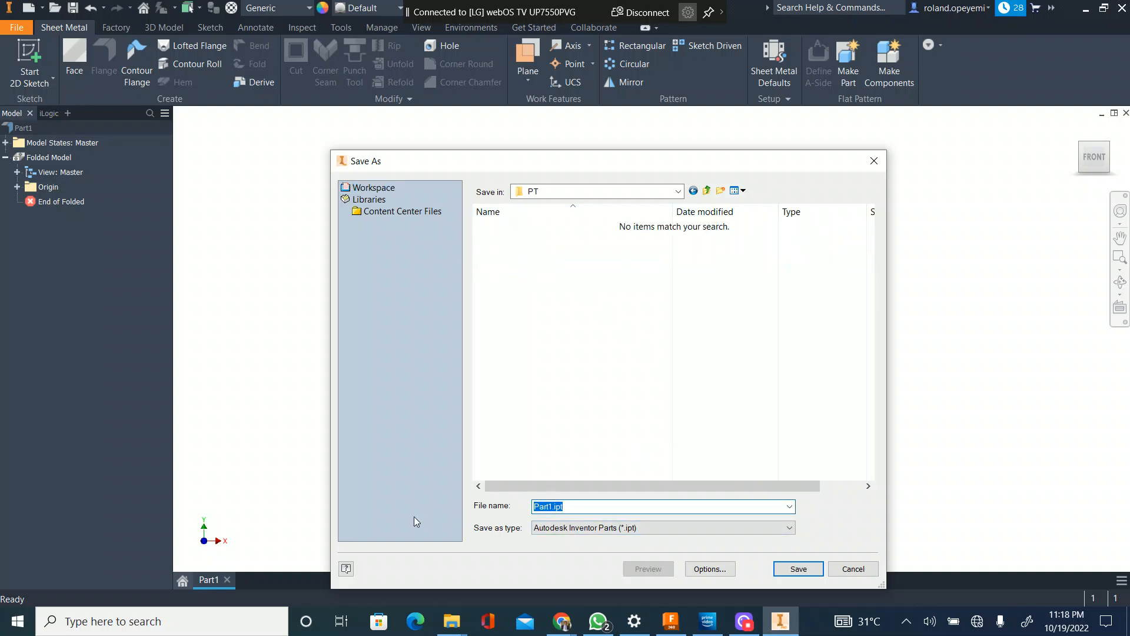
text(PT)
text(C)
key(BackSpace)
key(Return)
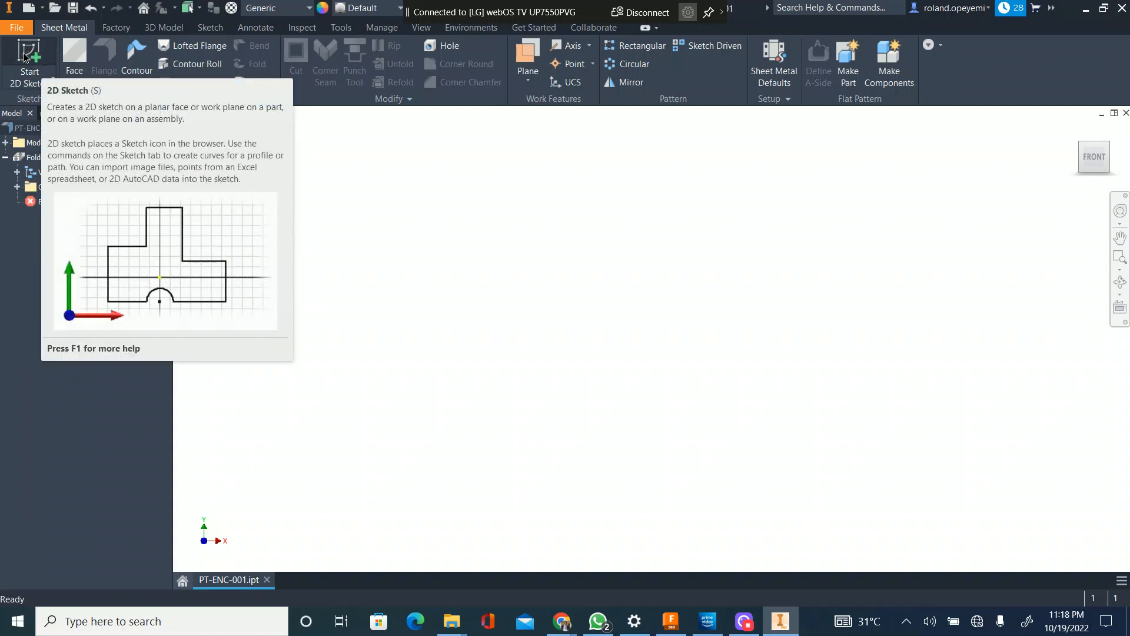
Step: Start a 2D sketch on the XY plane and draw a rectangle about 13 mm wide around the origin
click(24, 56)
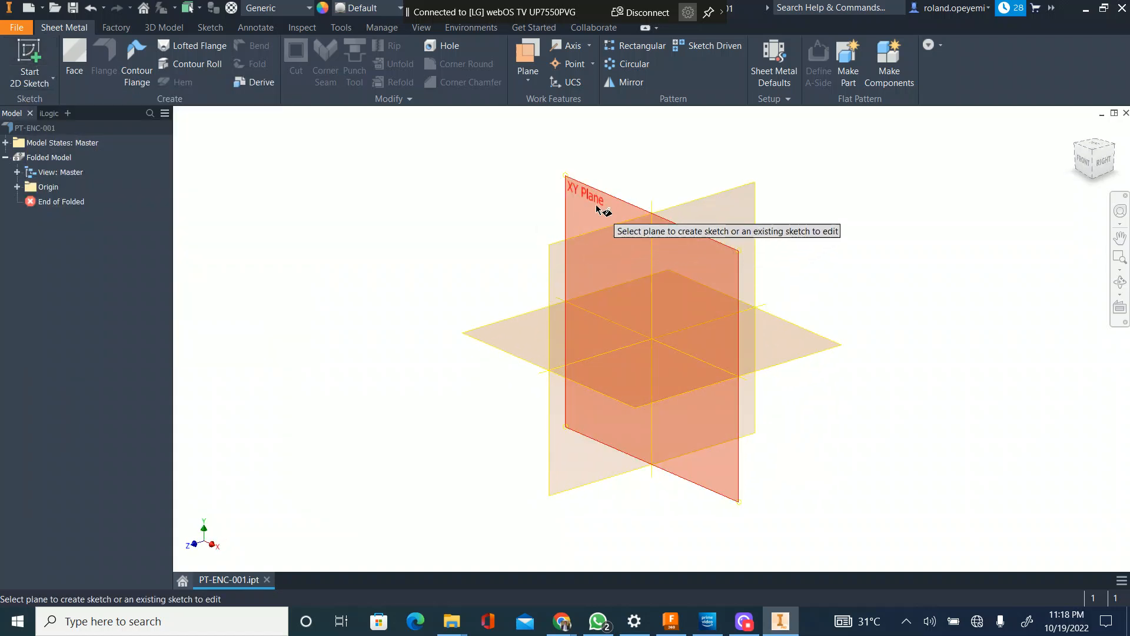
click(565, 244)
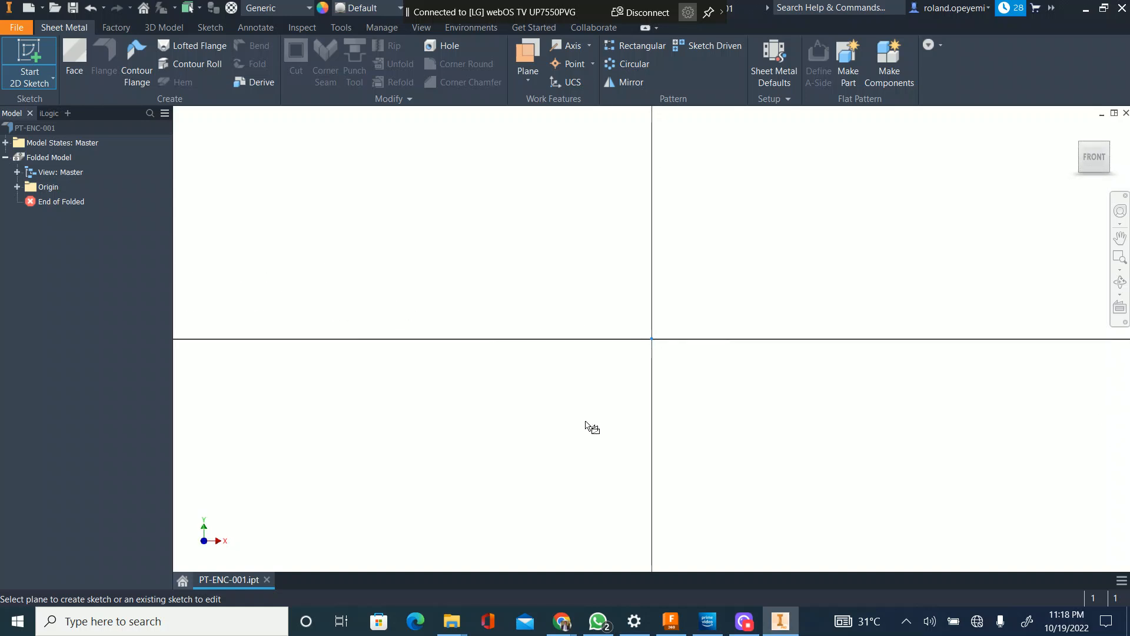
click(613, 348)
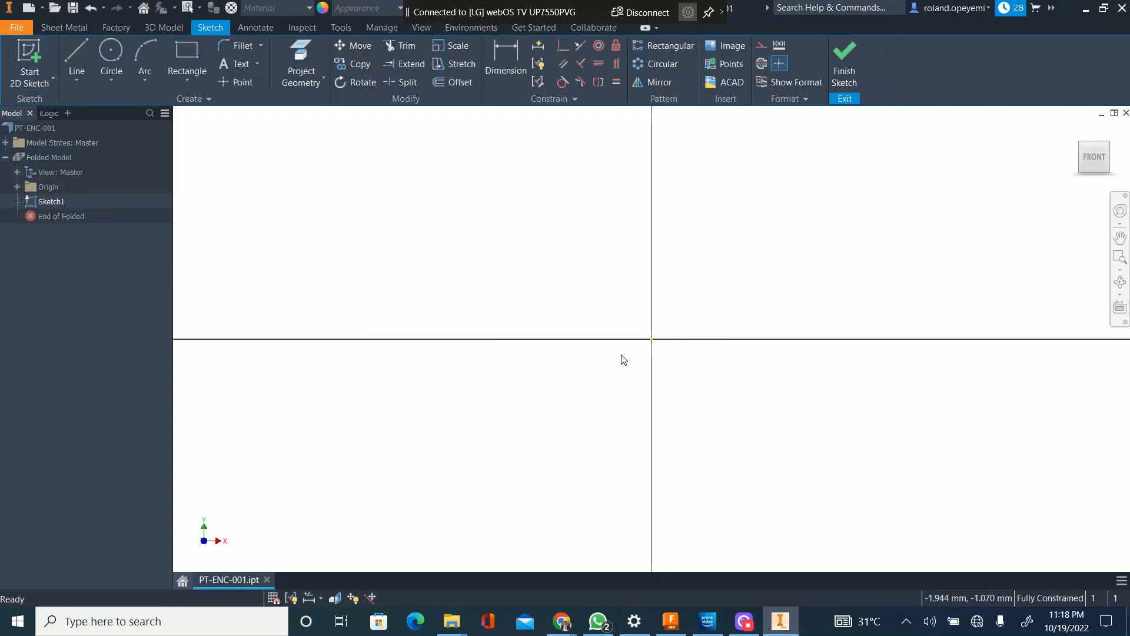
click(183, 54)
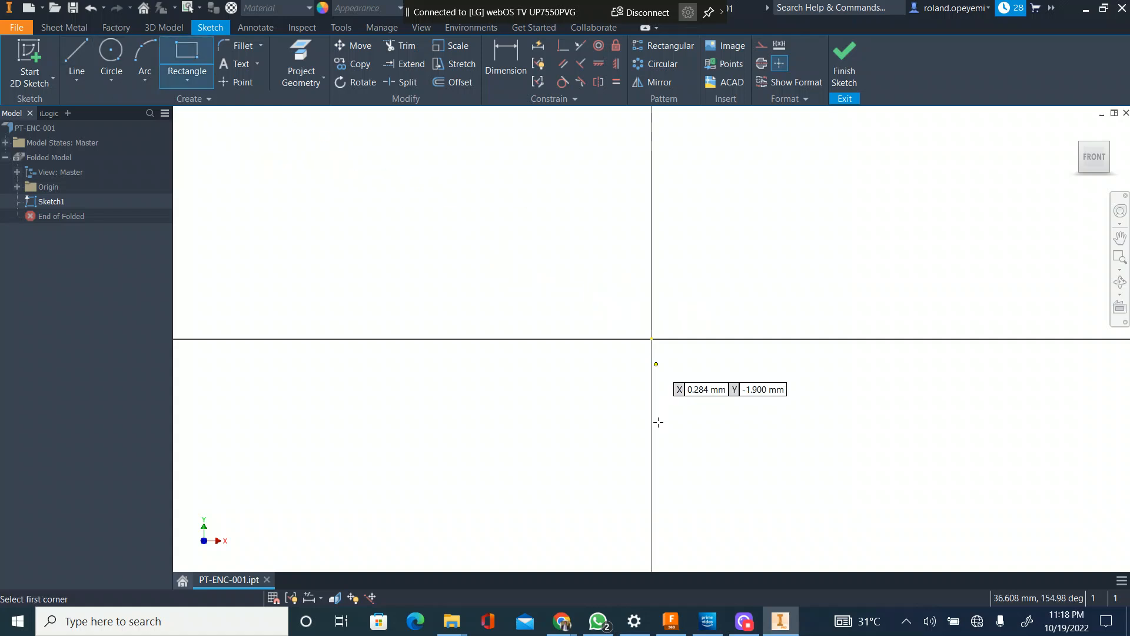
click(556, 393)
click(733, 238)
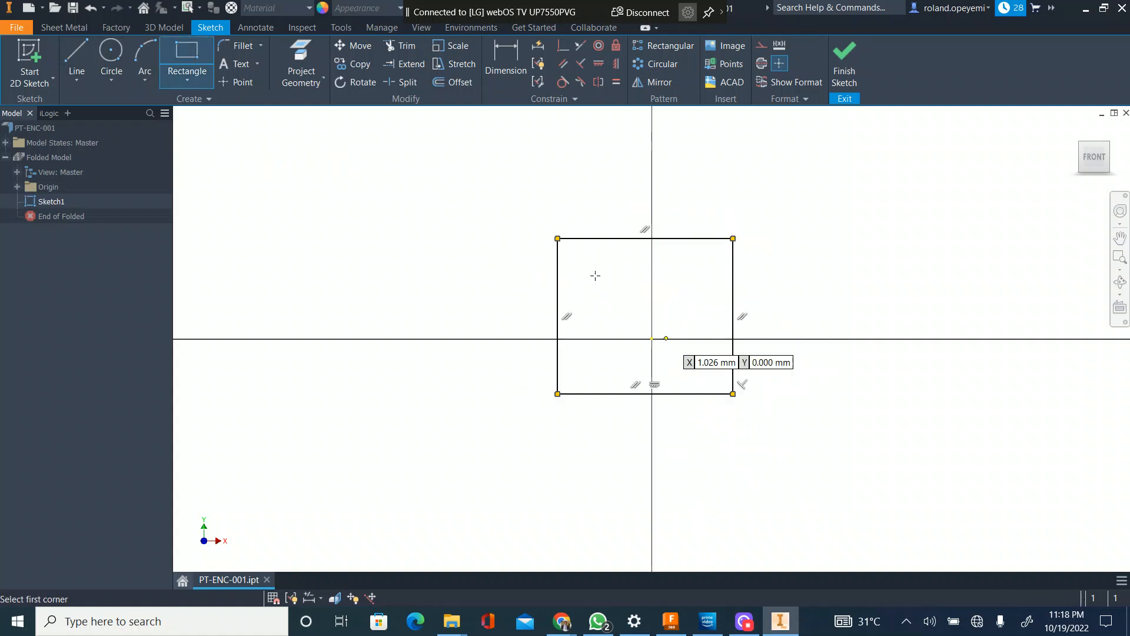
key(Escape)
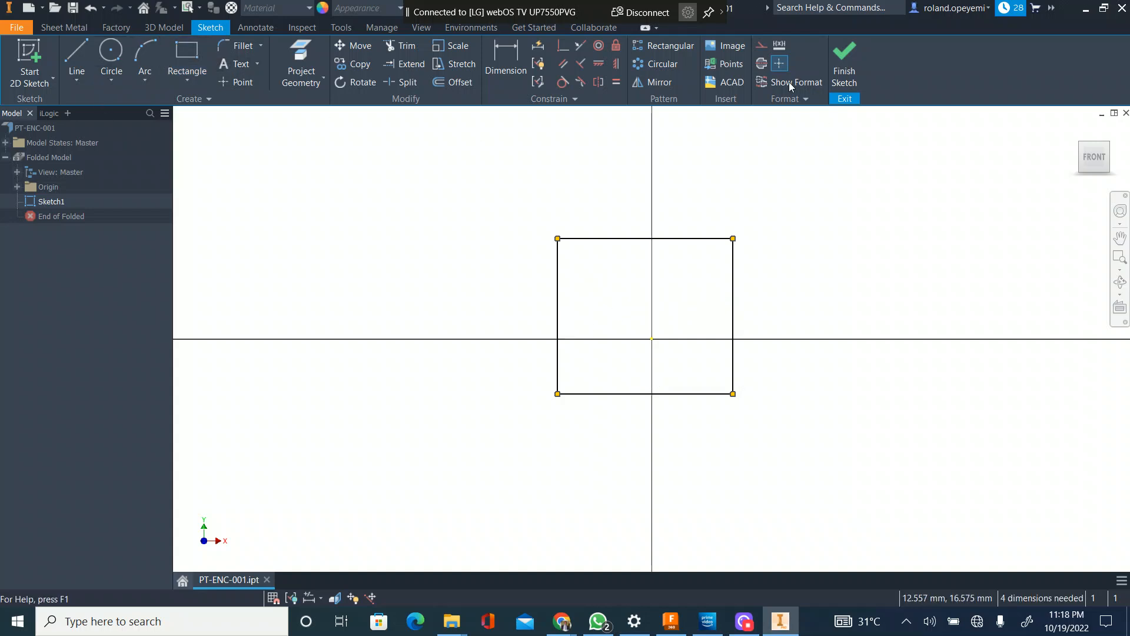
Step: Apply a coincident constraint between the sketch origin and the midpoint of the rectangle's bottom edge
click(562, 46)
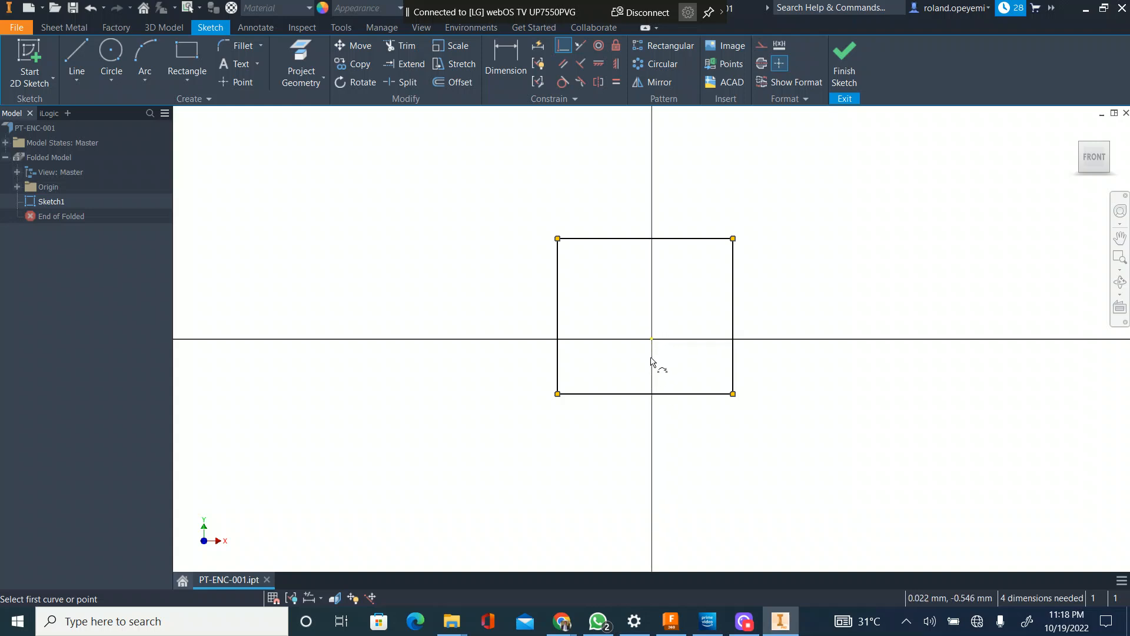
click(652, 342)
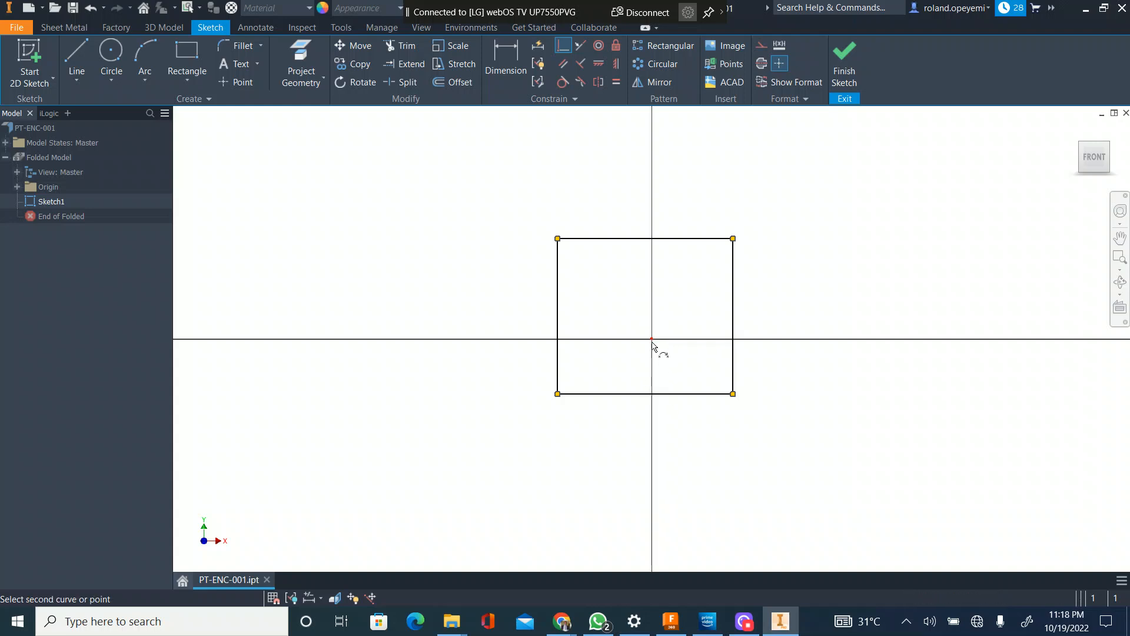
click(648, 393)
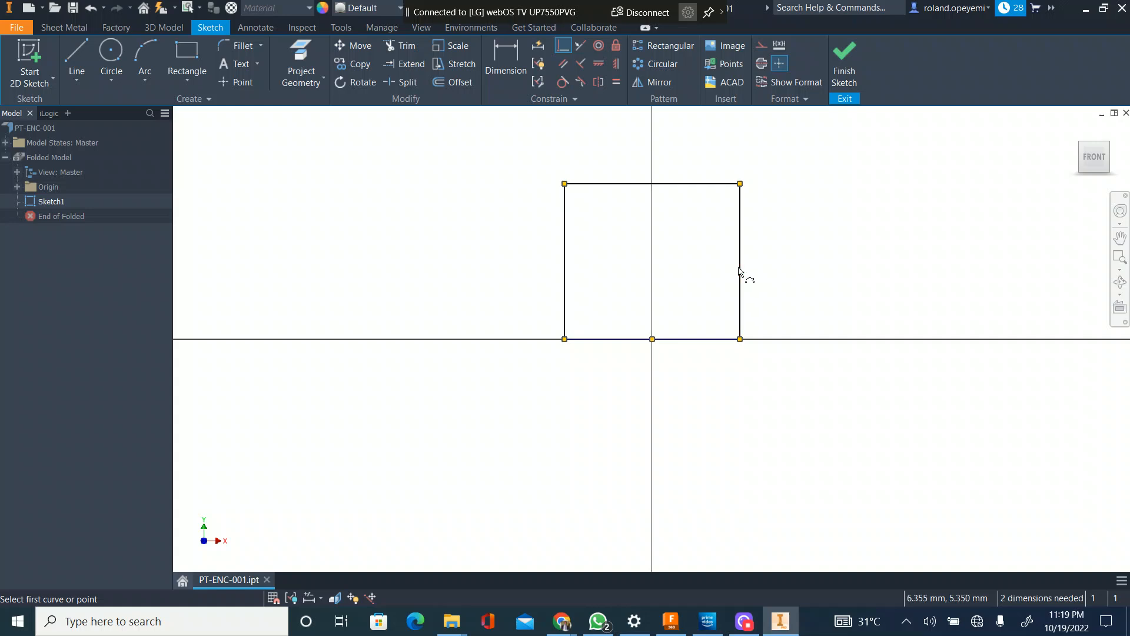
key(Escape)
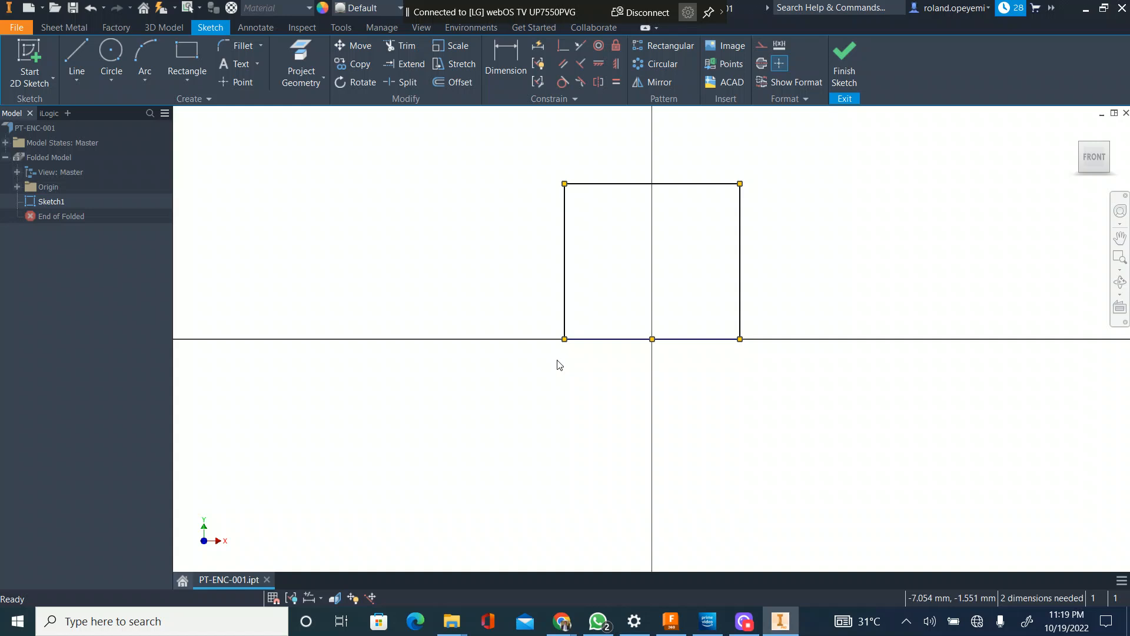
Step: Dimension the rectangle's top edge with the named parameter Width=450
click(505, 59)
click(628, 184)
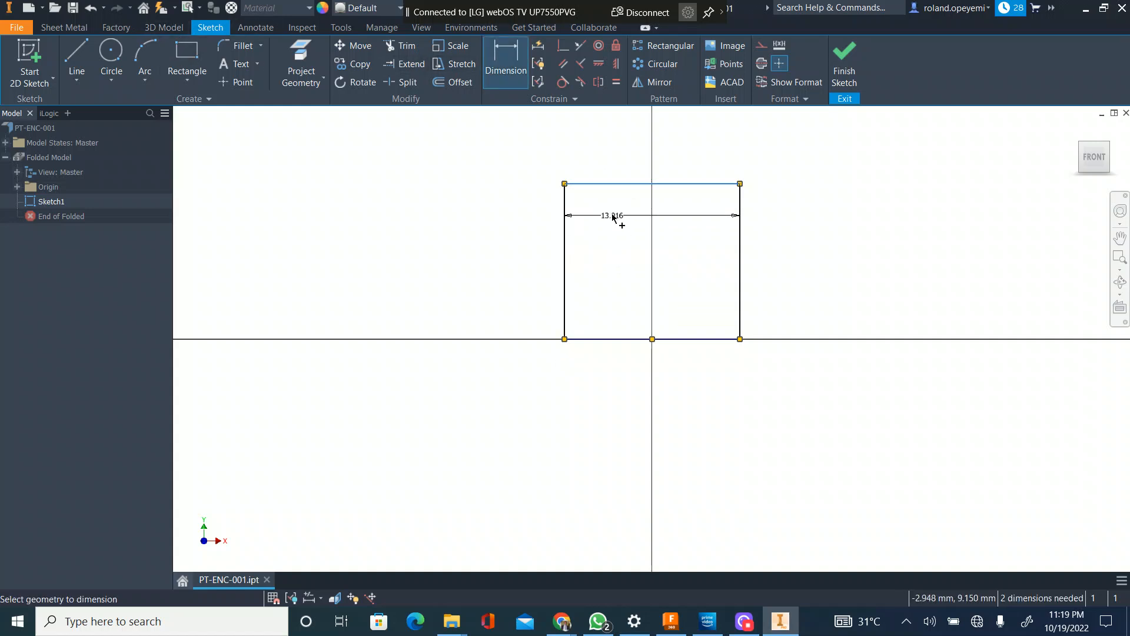
click(617, 218)
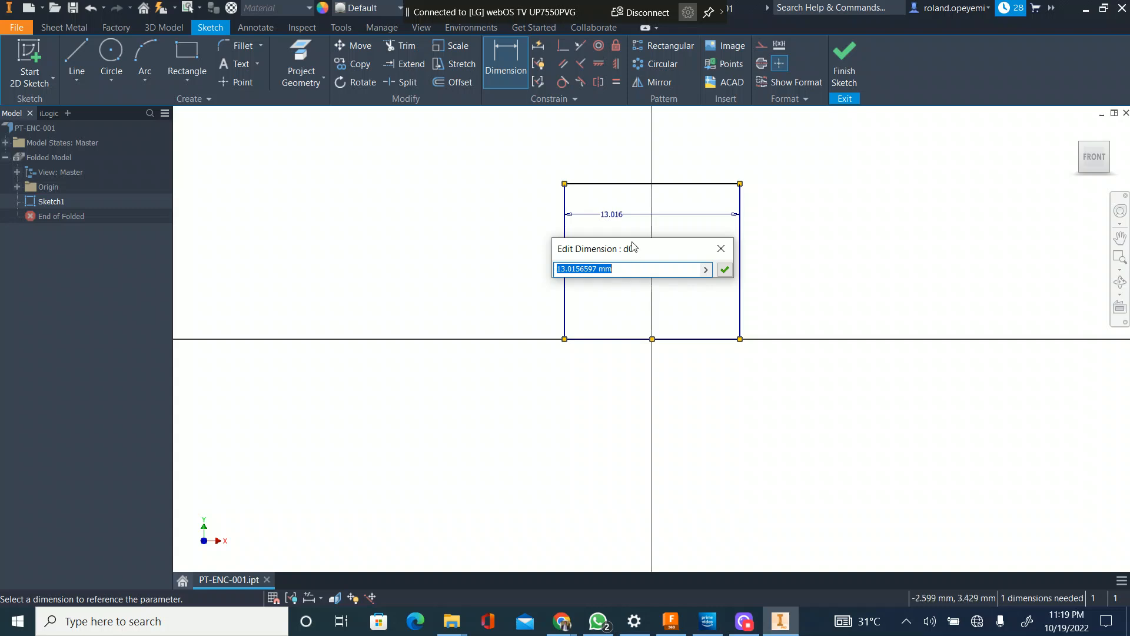
text(Width=)
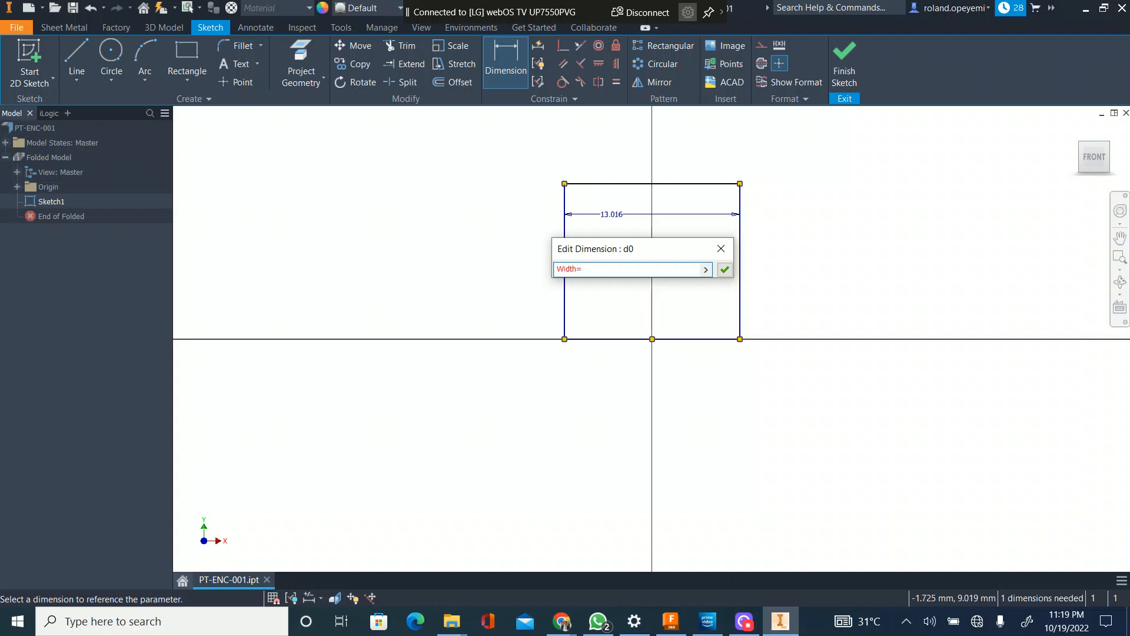
text(450mm)
key(Return)
Step: Dimension the rectangle's right edge with the named parameter Height=600 and finish the sketch
scroll(573, 440, up, 5)
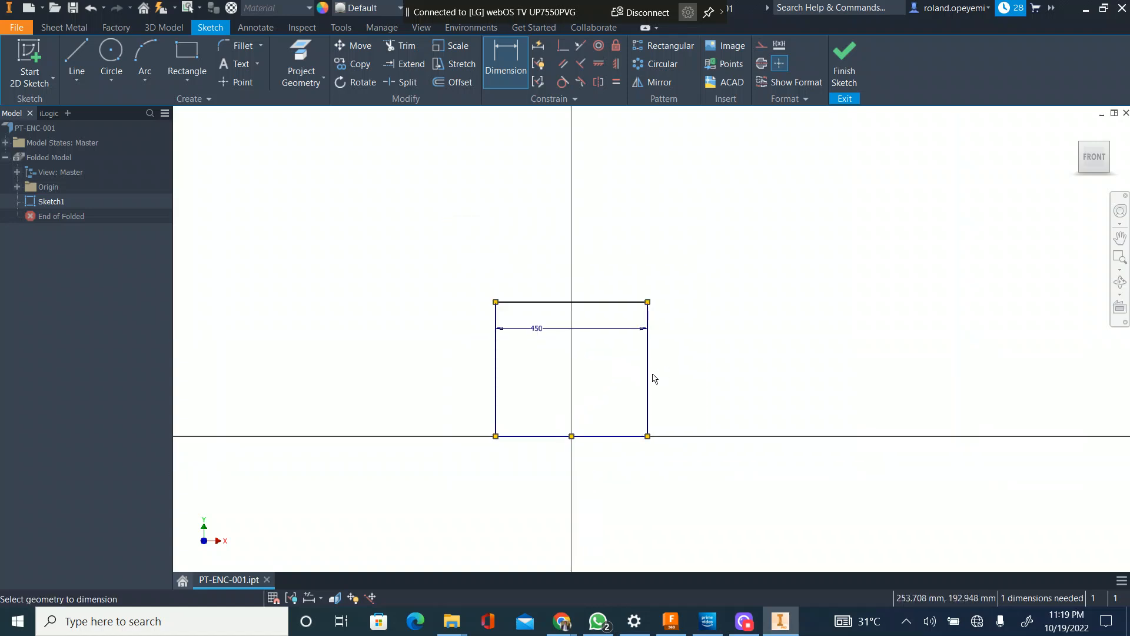
click(648, 378)
click(675, 368)
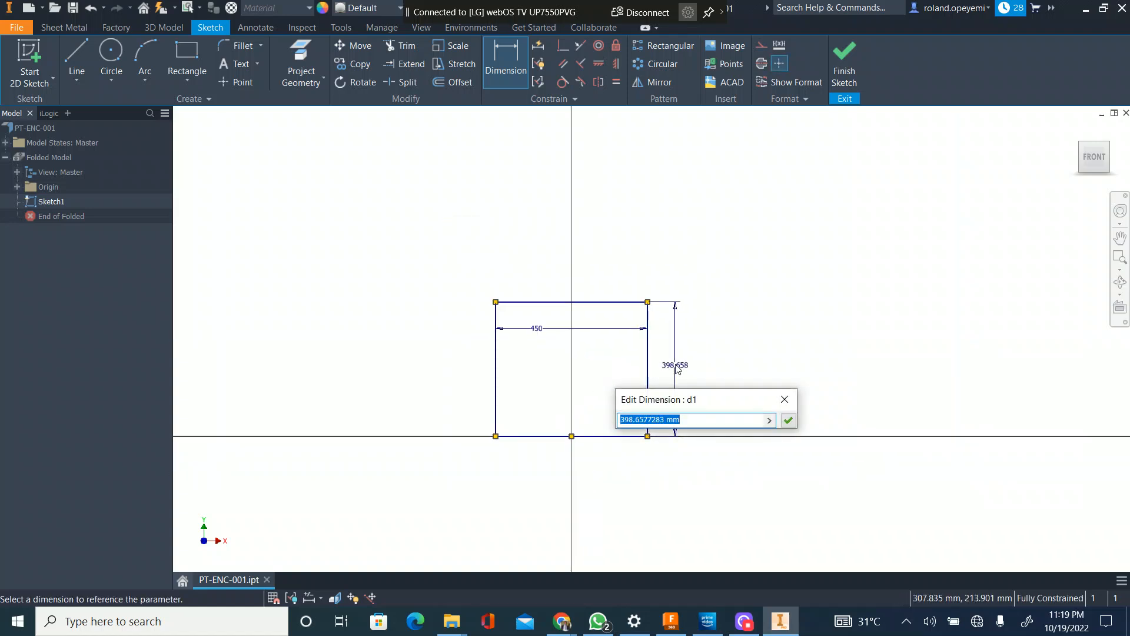
text(60)
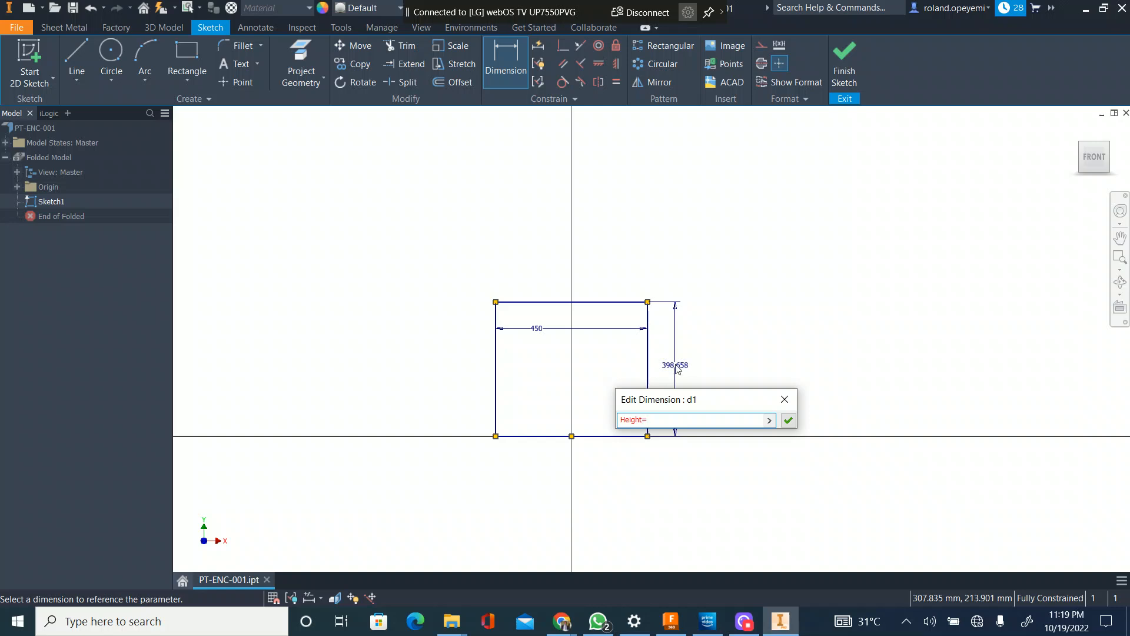
text(600)
key(Return)
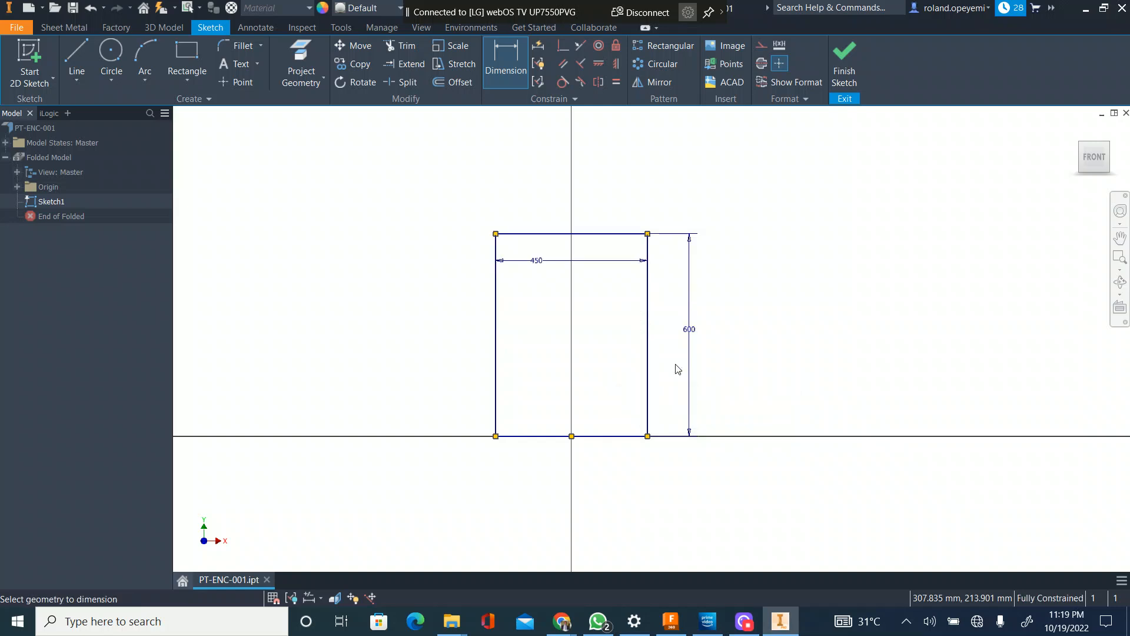
click(844, 69)
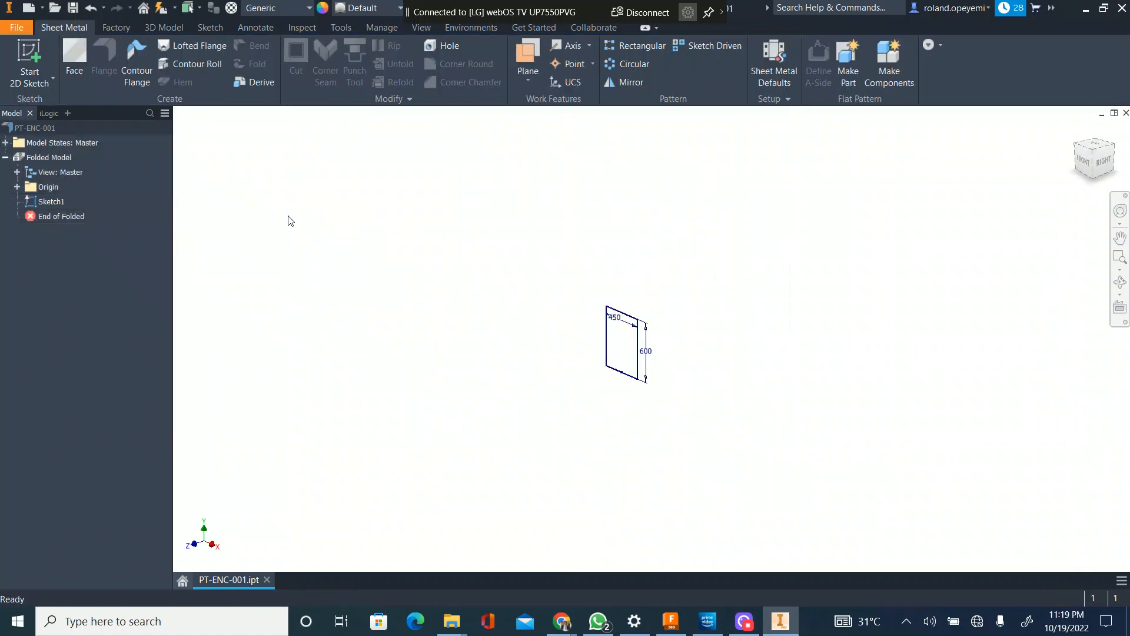
Step: Create a sheet metal face from the rectangle profile using the default sheet metal rule
click(71, 52)
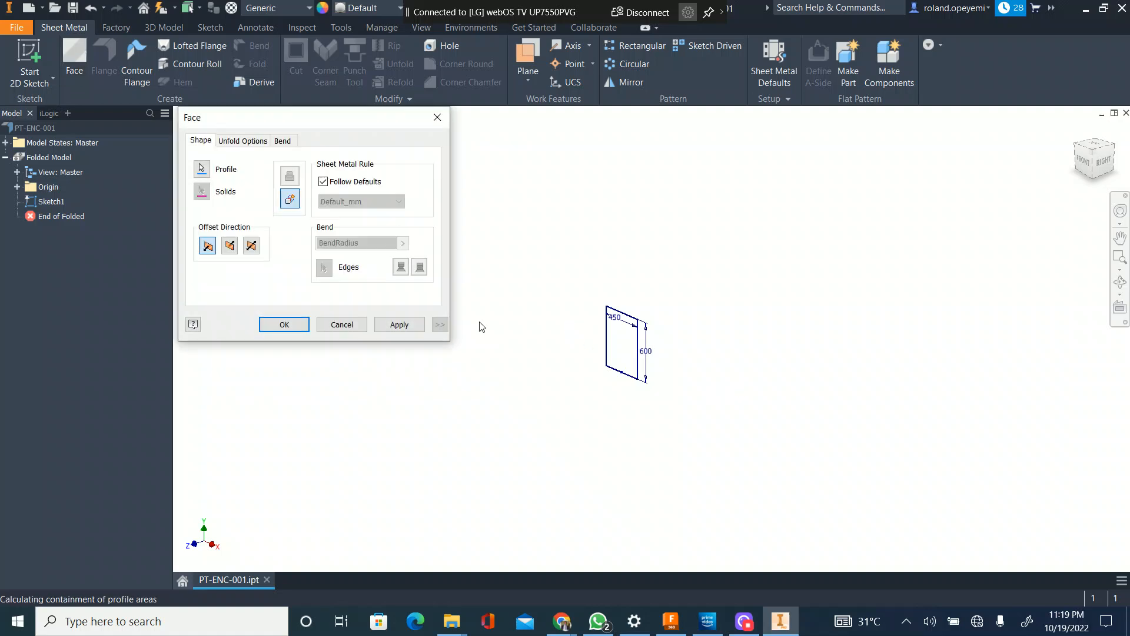
click(605, 347)
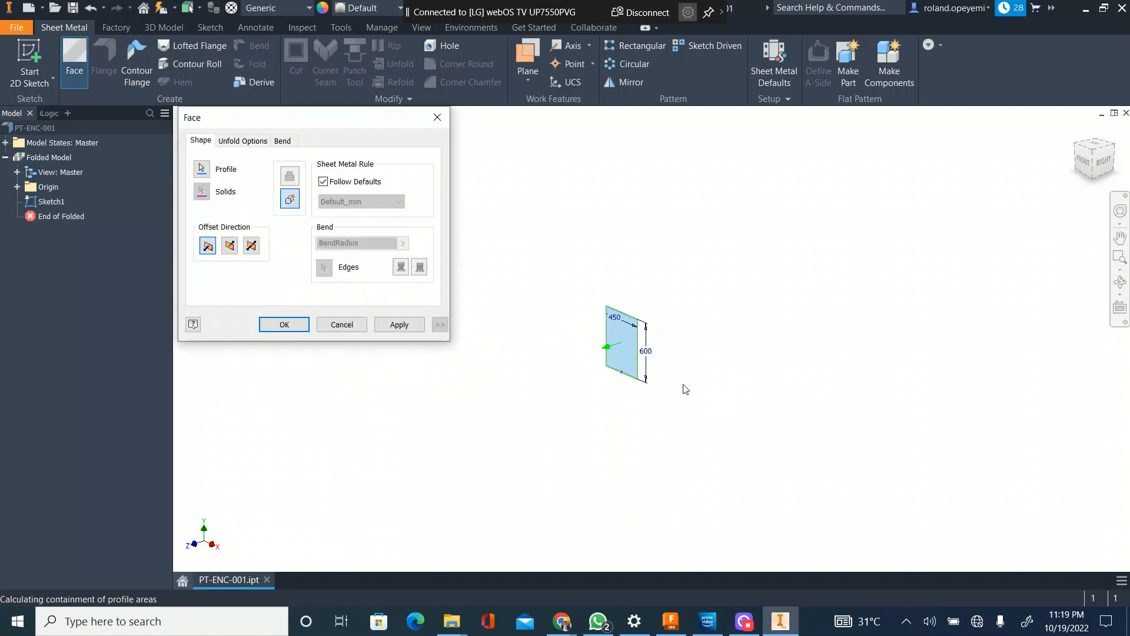
click(284, 324)
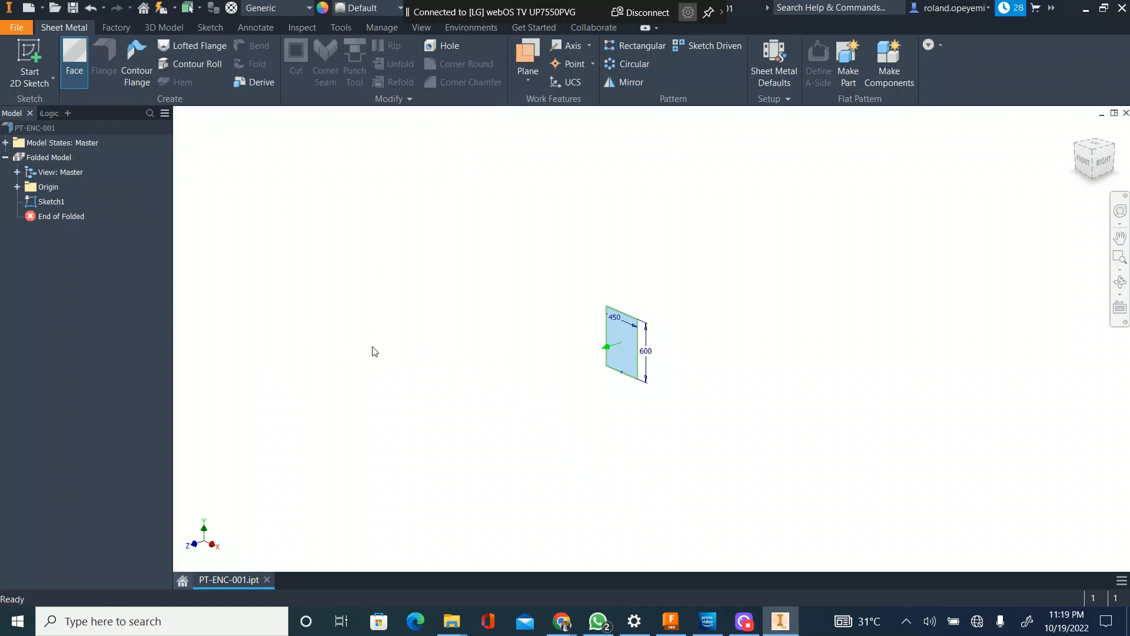
Step: Start a flange on the top and left edges of the face and set its height distance to 300
scroll(626, 338, up, 5)
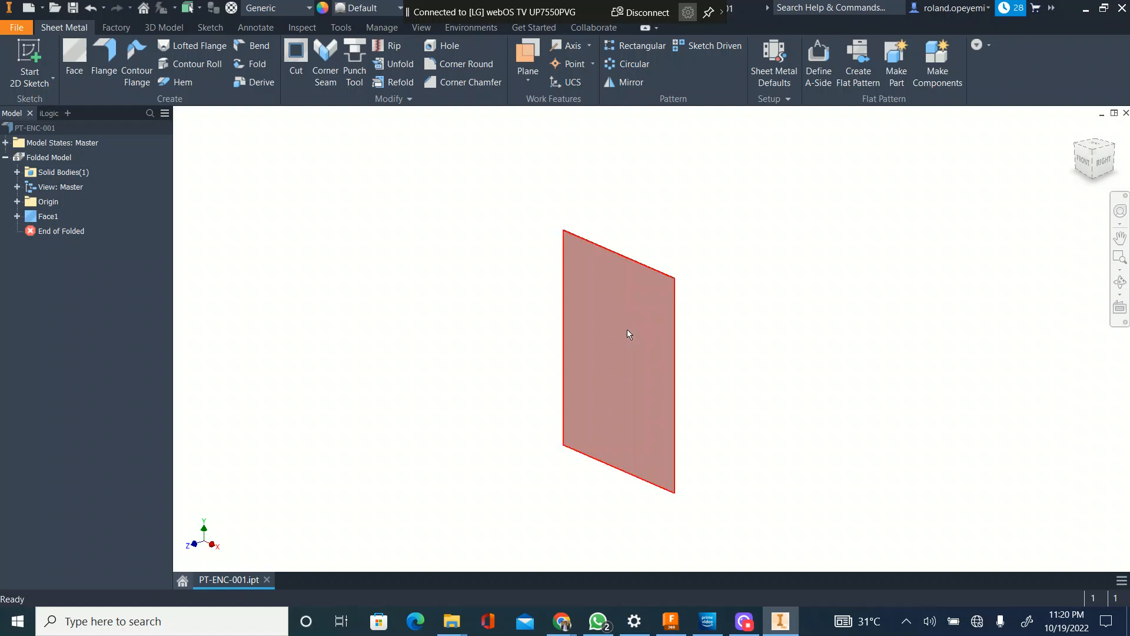
scroll(589, 244, up, 5)
scroll(588, 245, down, 5)
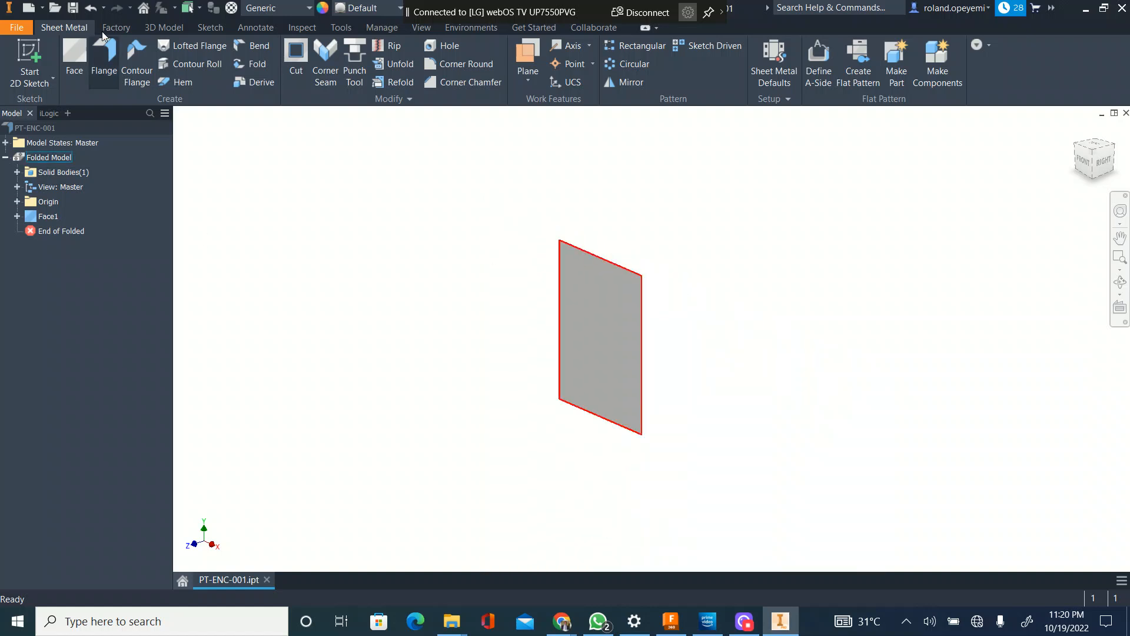
click(580, 249)
click(559, 265)
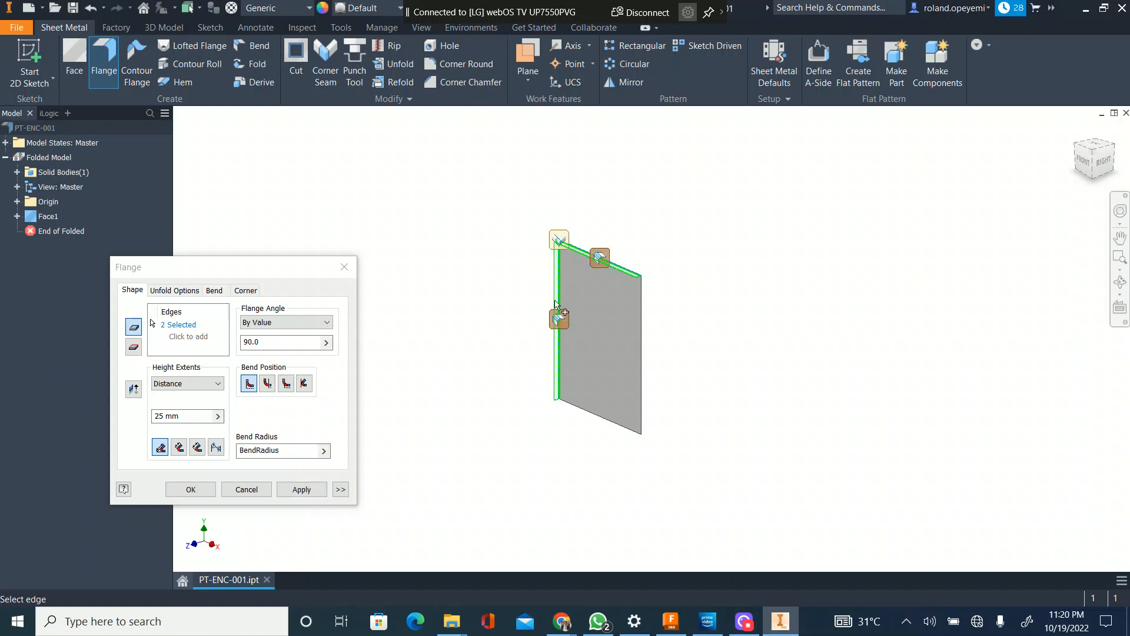
scroll(559, 246, up, 4)
scroll(558, 246, down, 5)
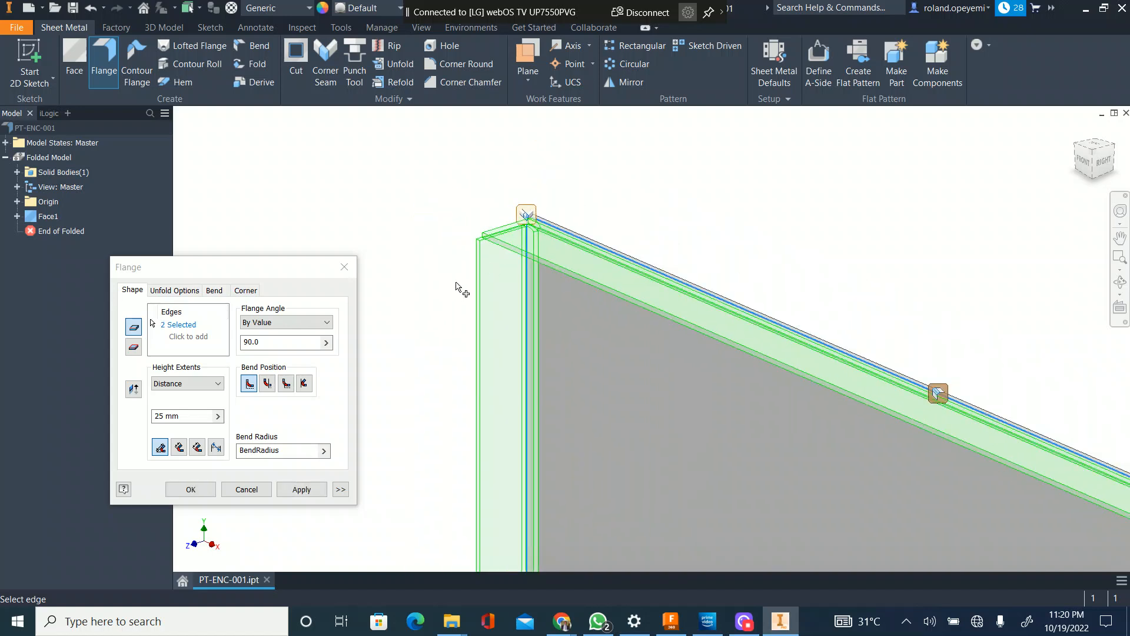
scroll(371, 325, up, 3)
click(170, 416)
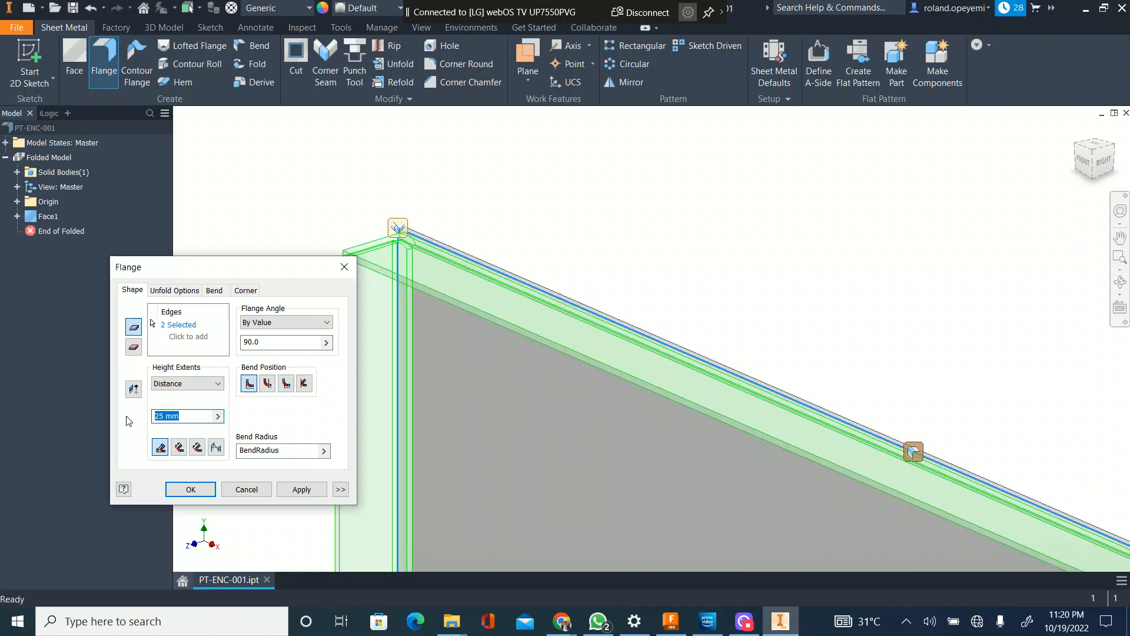
text(300)
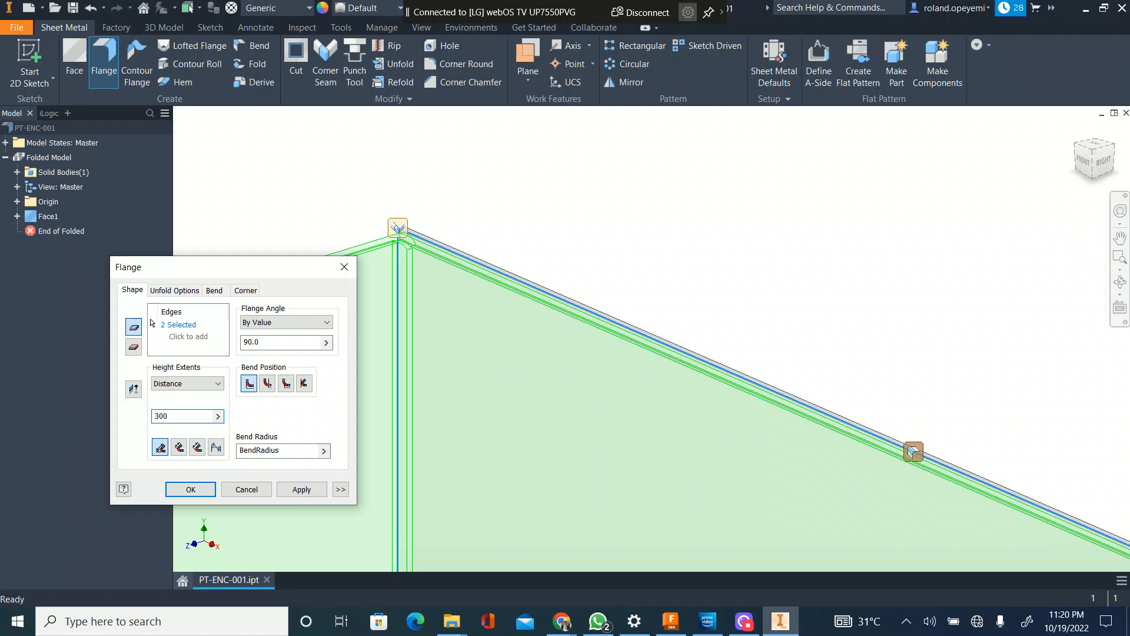
Step: Add the right and bottom edges of the face to the flange's edge selection
scroll(576, 367, down, 6)
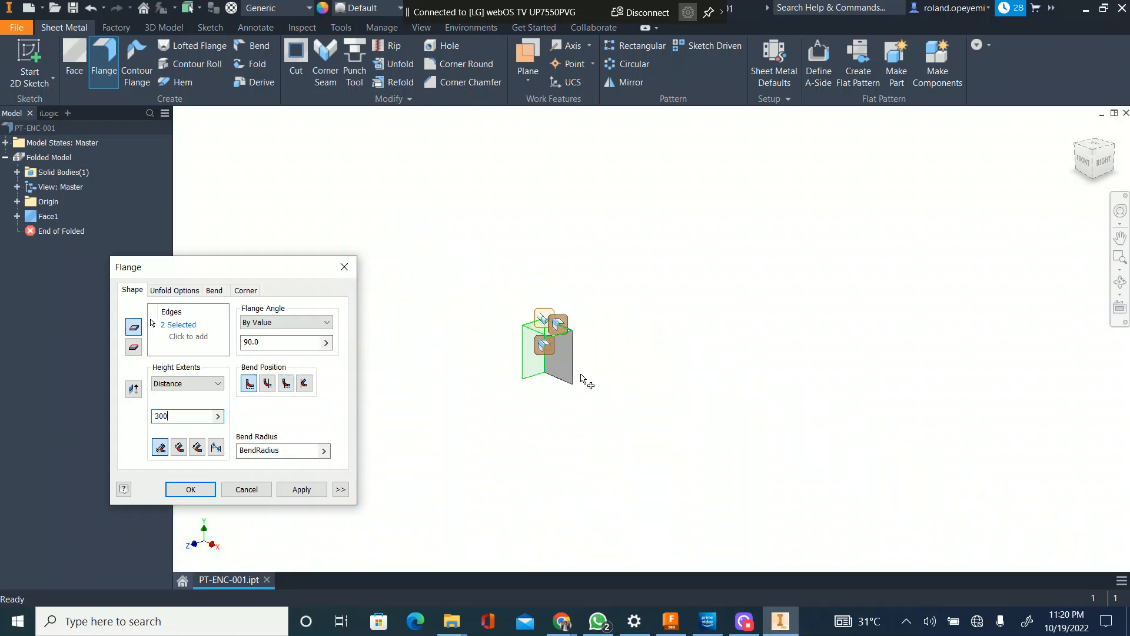
scroll(576, 366, up, 5)
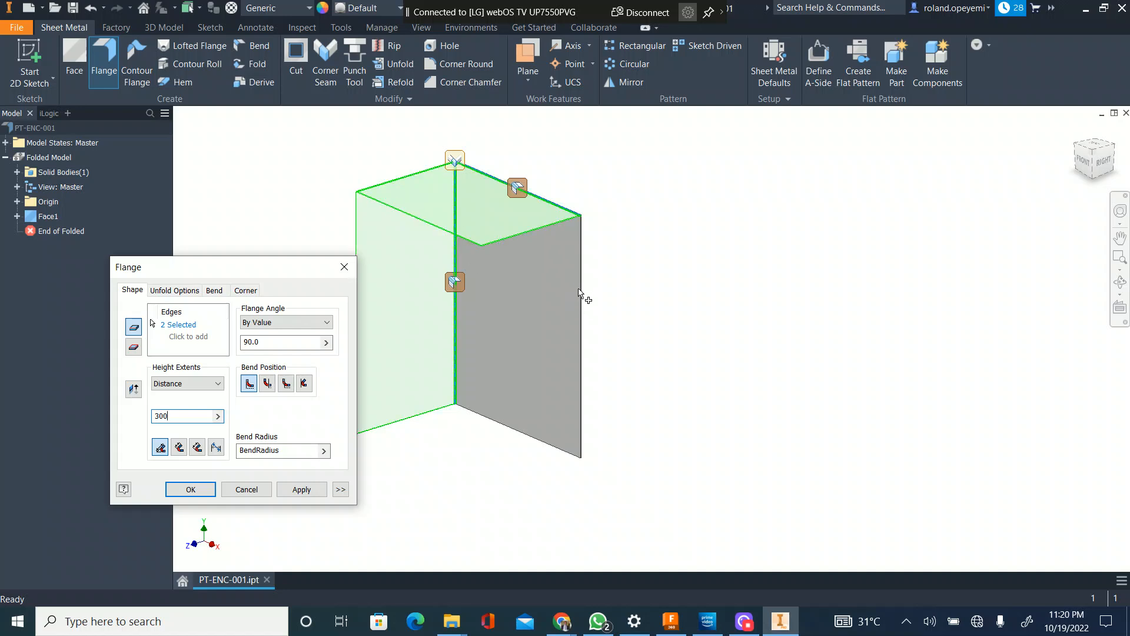
scroll(576, 353, up, 5)
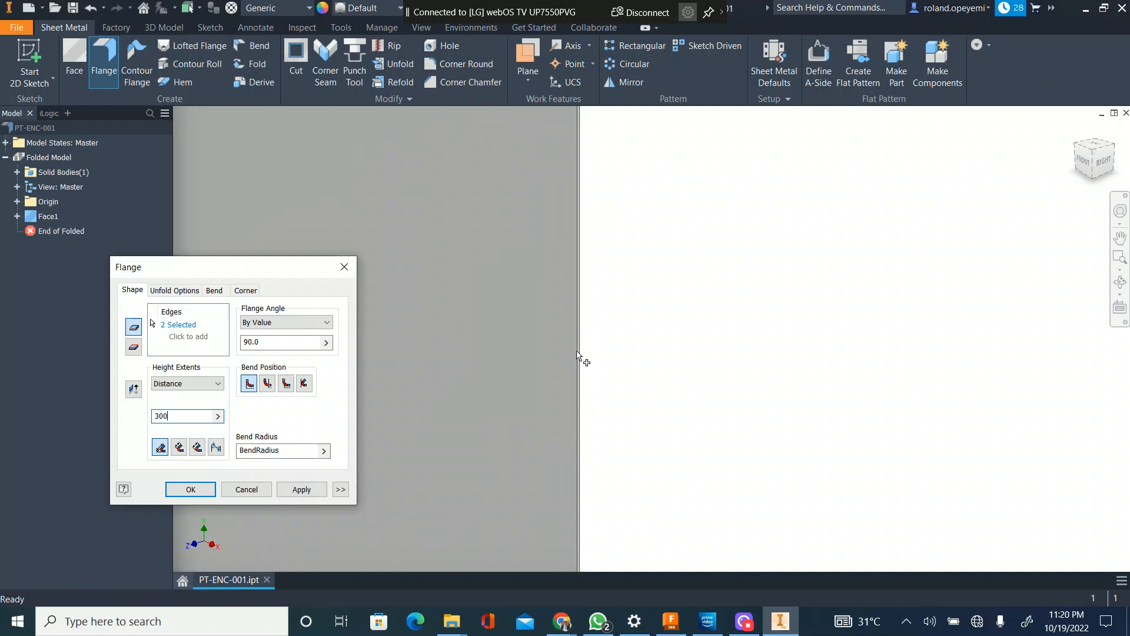
scroll(583, 361, down, 6)
scroll(588, 379, up, 5)
scroll(591, 469, down, 5)
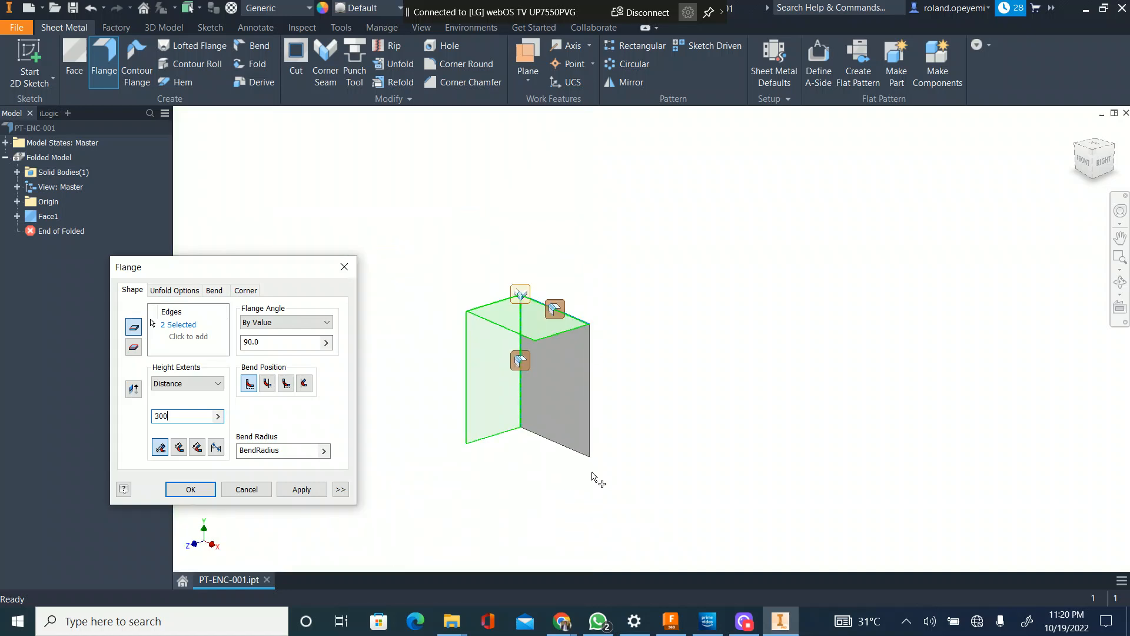
scroll(592, 471, up, 5)
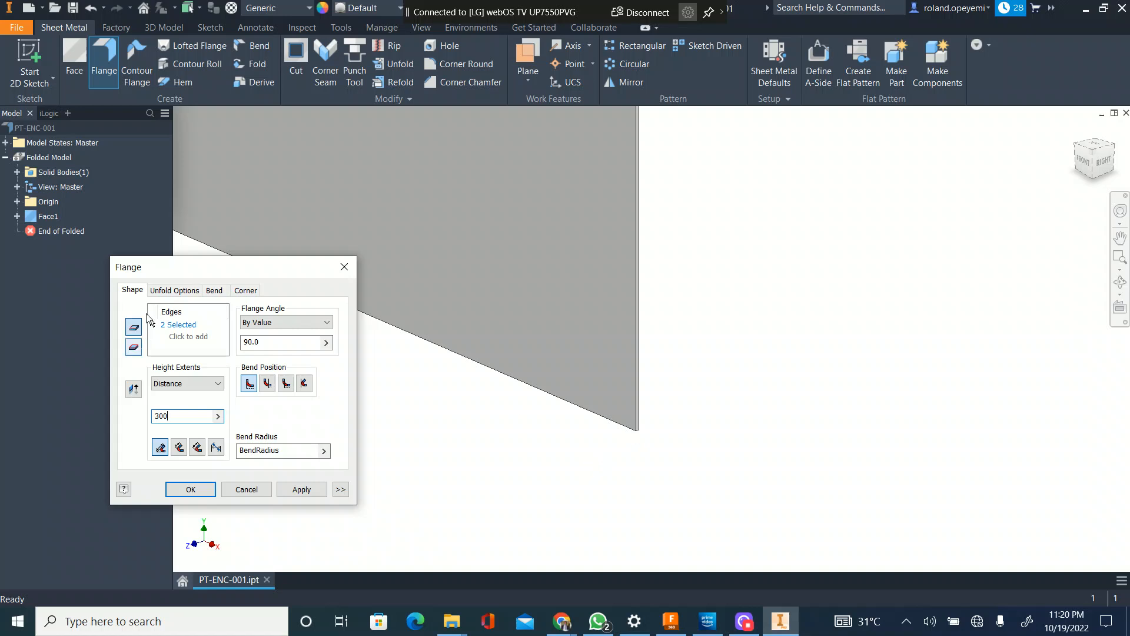
click(187, 326)
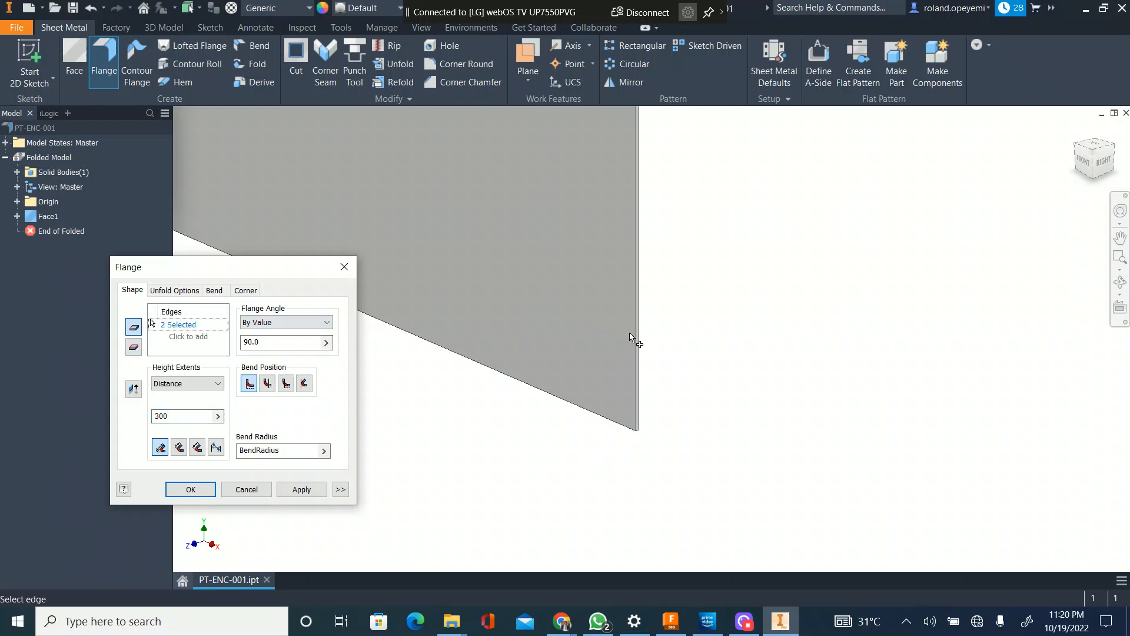
click(612, 422)
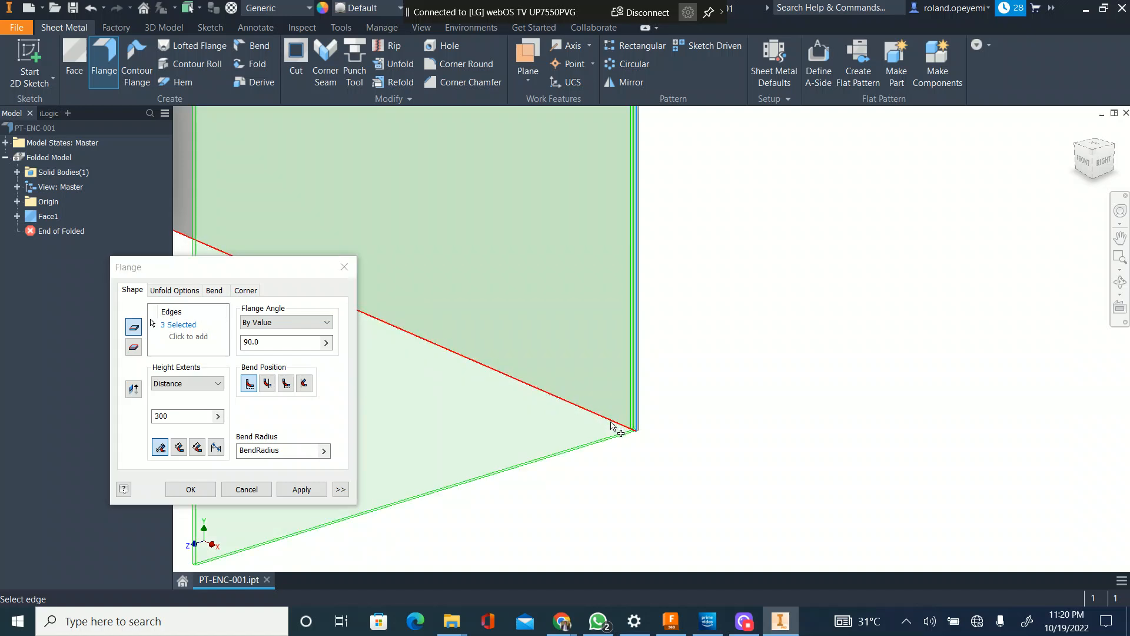
click(627, 425)
scroll(721, 354, down, 5)
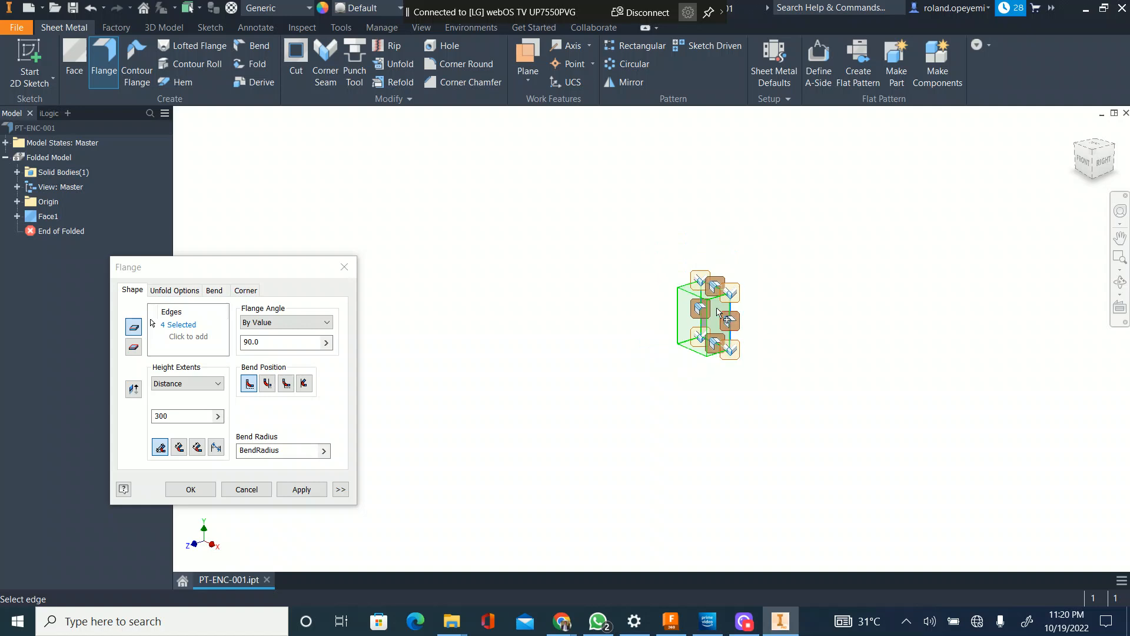
scroll(718, 312, up, 5)
Step: Set the flange height distance to the named parameter Depth=150, create the four flanges and close the Flange command
click(179, 415)
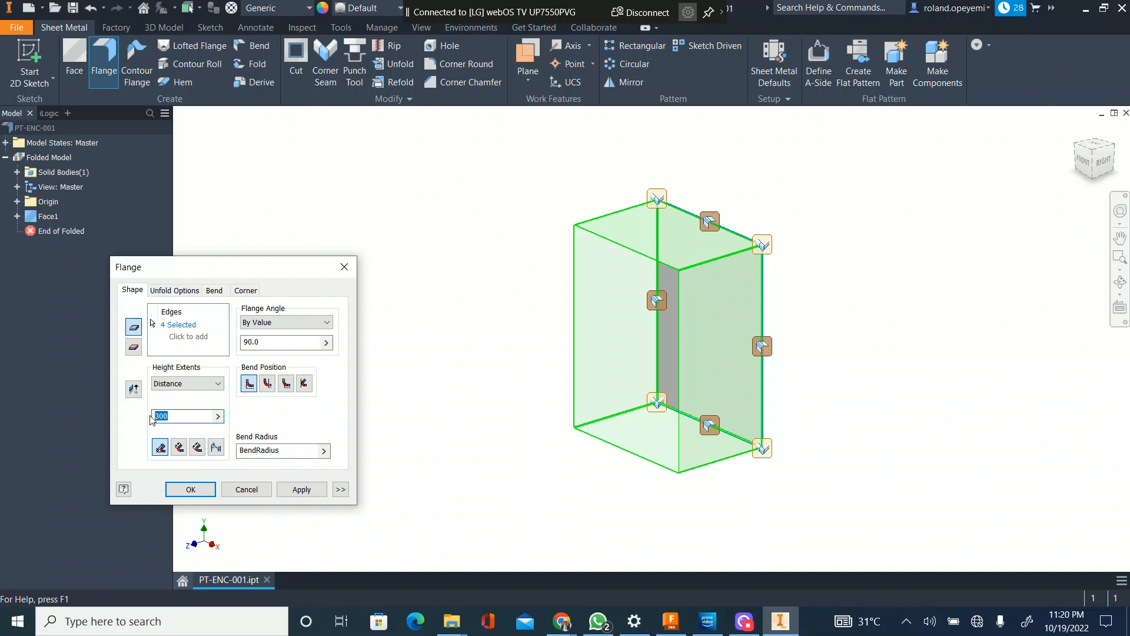
text(200)
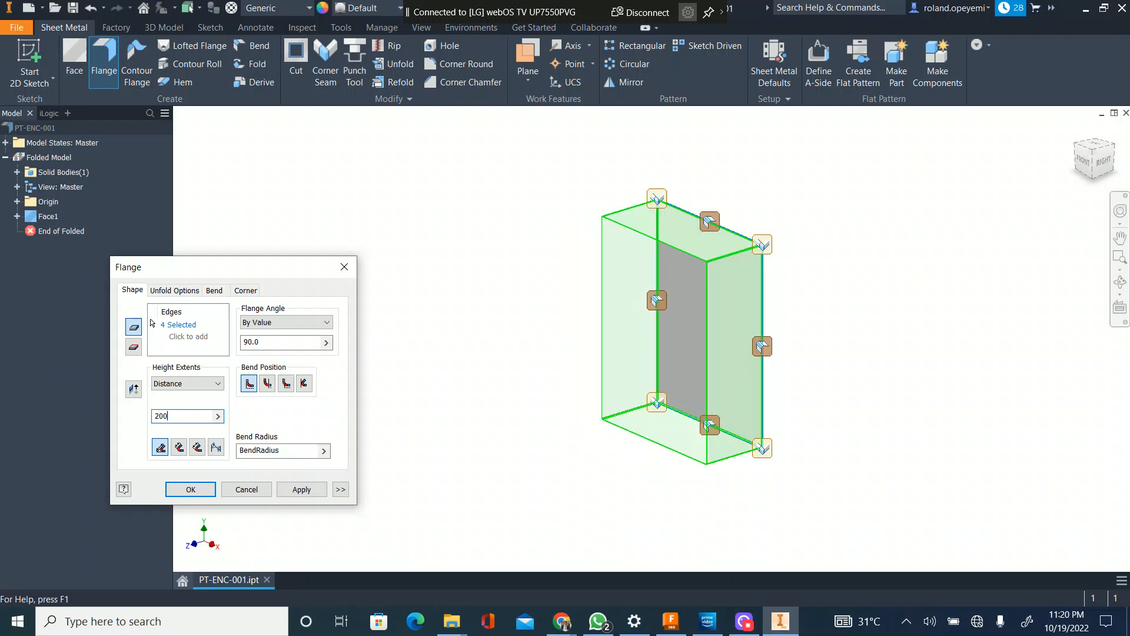
key(BackSpace)
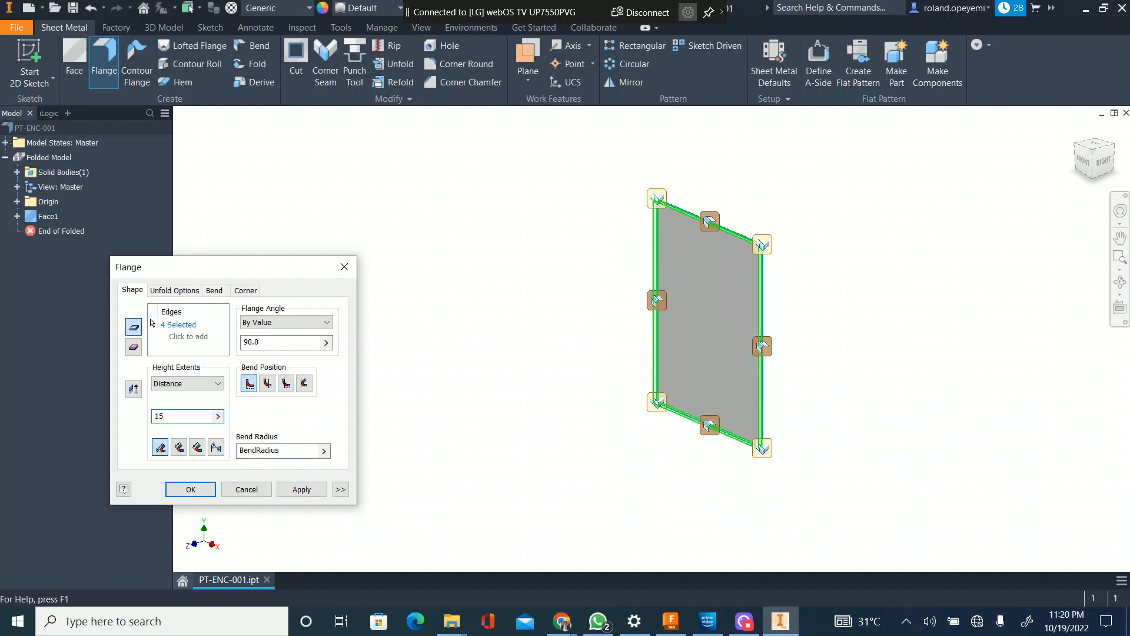
text(0)
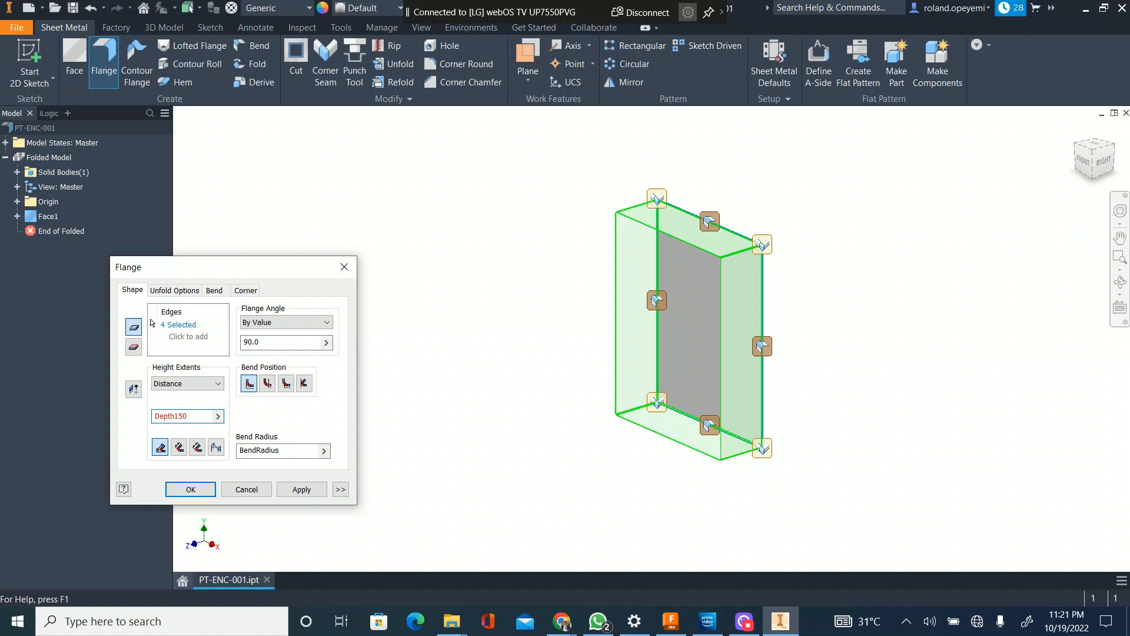
click(301, 489)
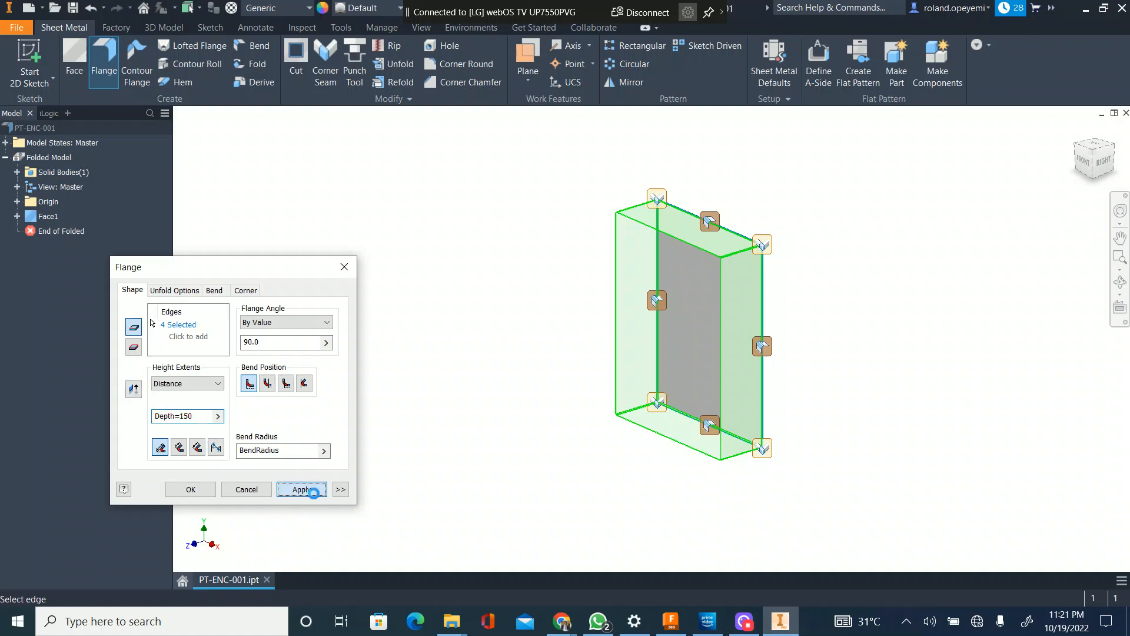
right_click(852, 343)
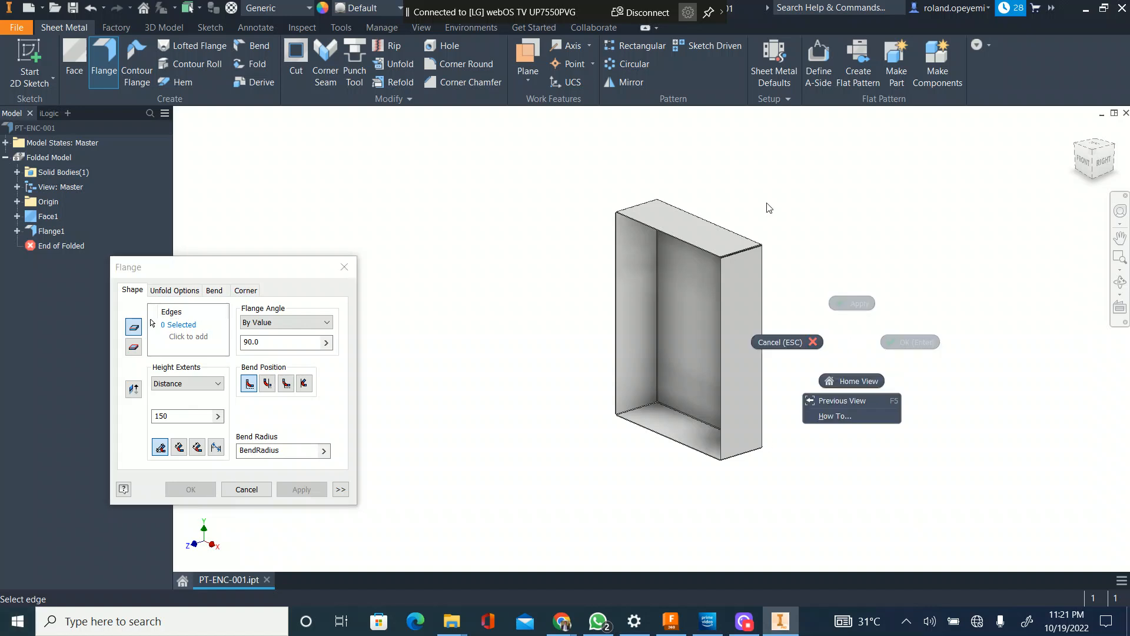
click(747, 270)
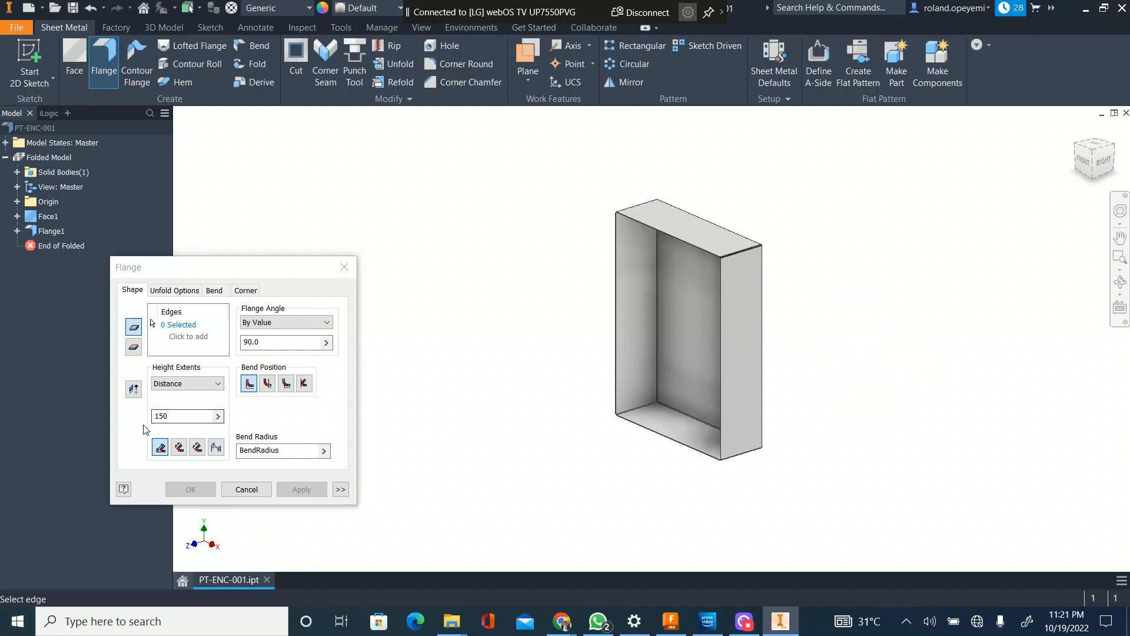
click(179, 416)
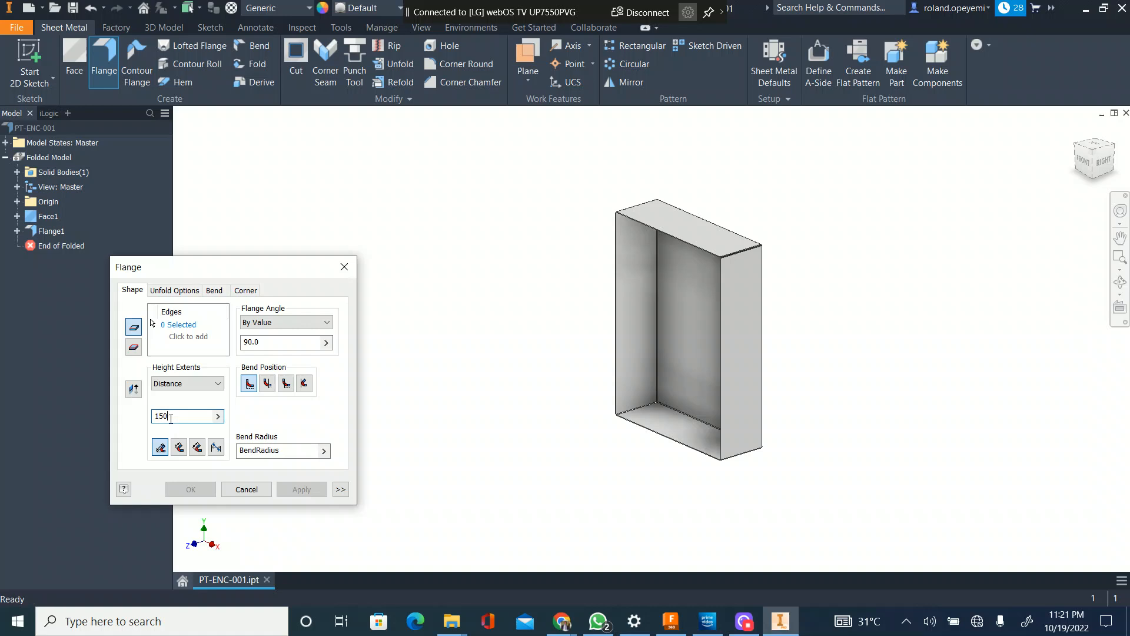
click(253, 489)
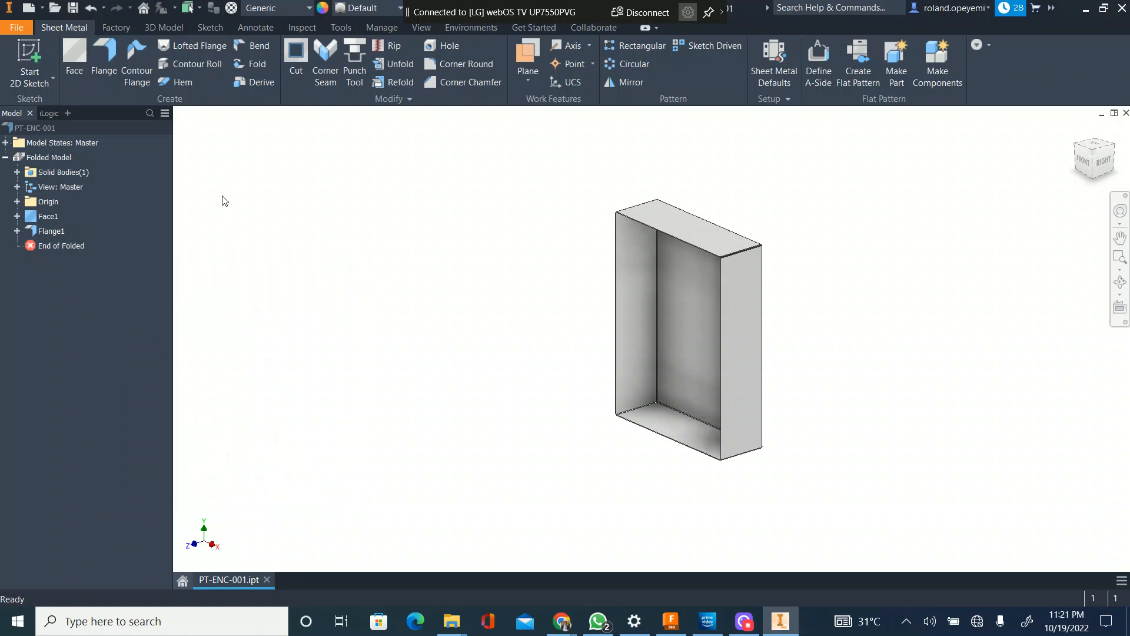
Step: Examine the enclosure's upper corners and the gap between the top and left flanges from the front-left side
scroll(663, 236, down, 4)
scroll(622, 243, down, 4)
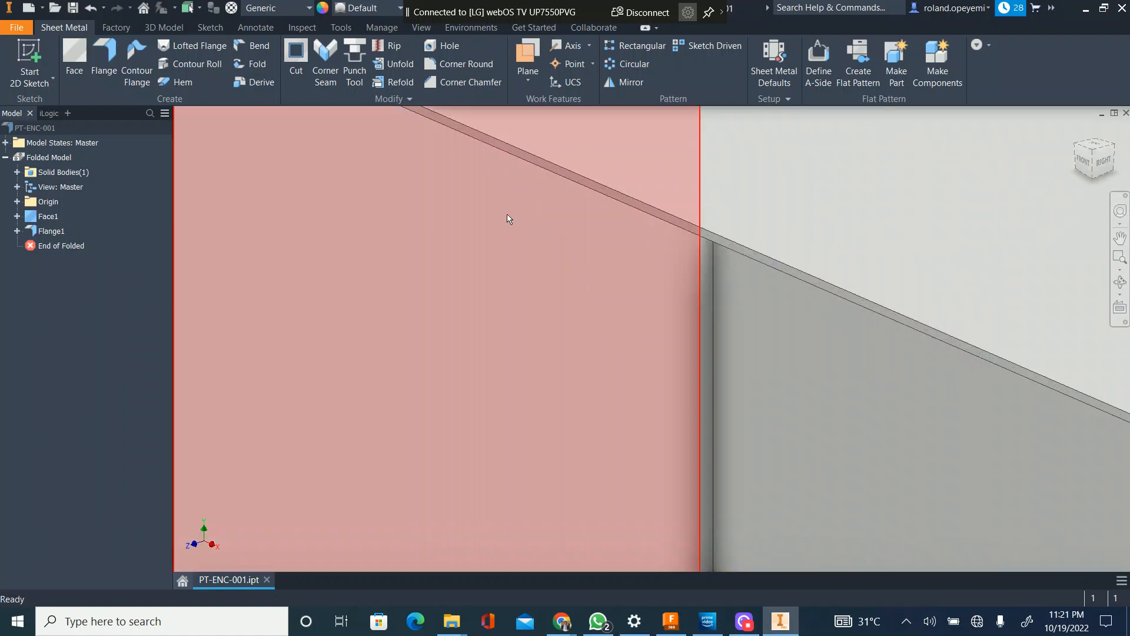
scroll(506, 216, up, 7)
scroll(499, 206, down, 4)
scroll(465, 230, down, 2)
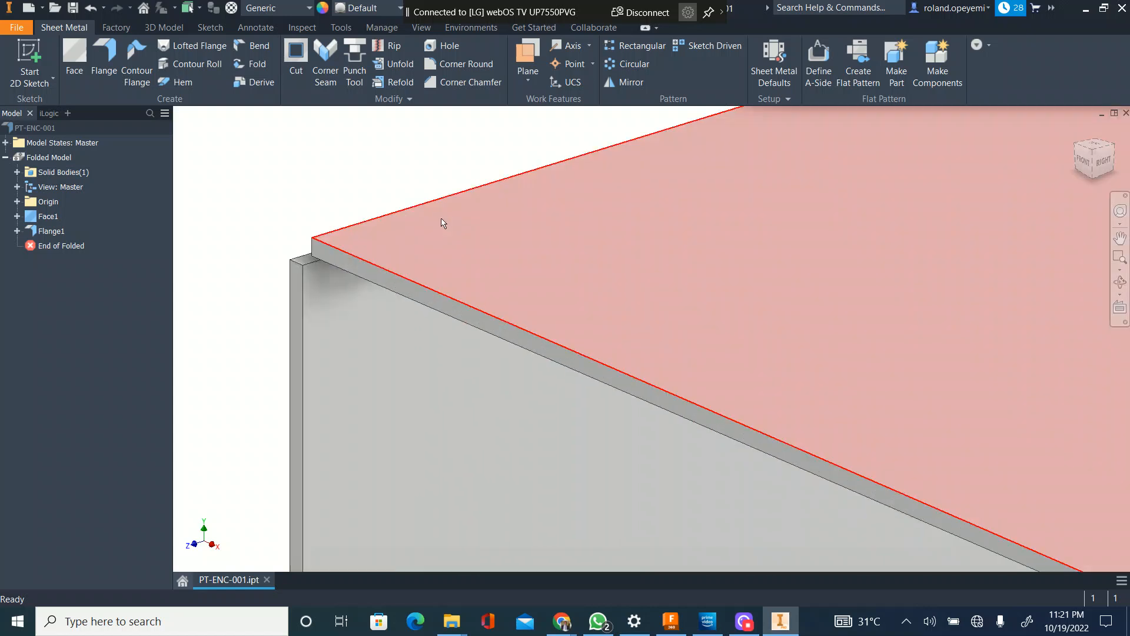
scroll(443, 222, up, 3)
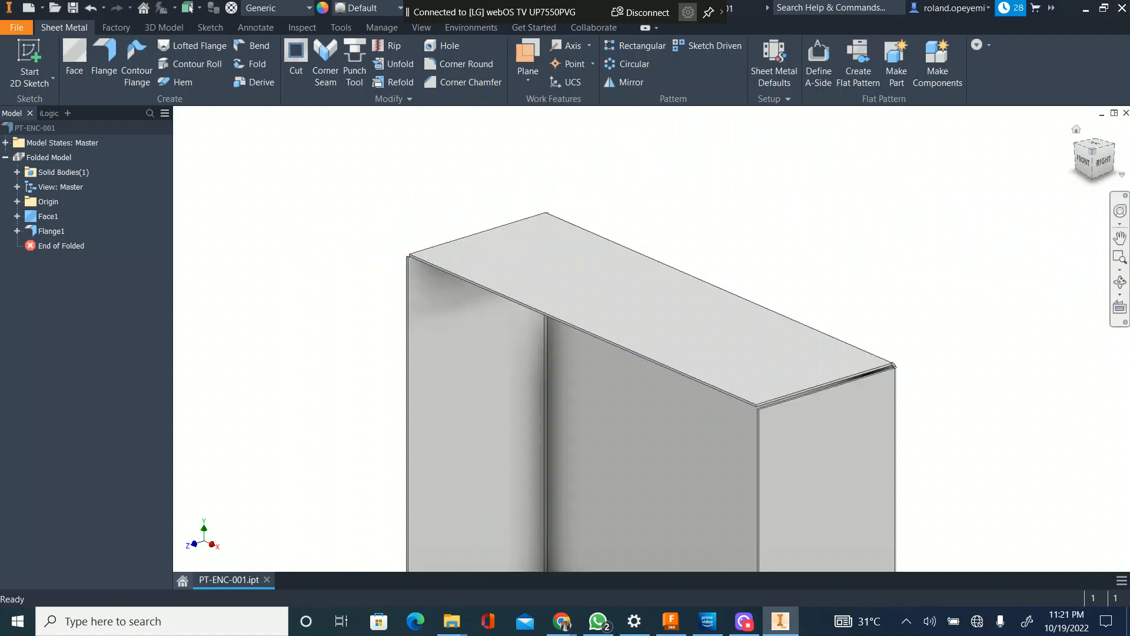
click(1077, 144)
scroll(543, 212, up, 5)
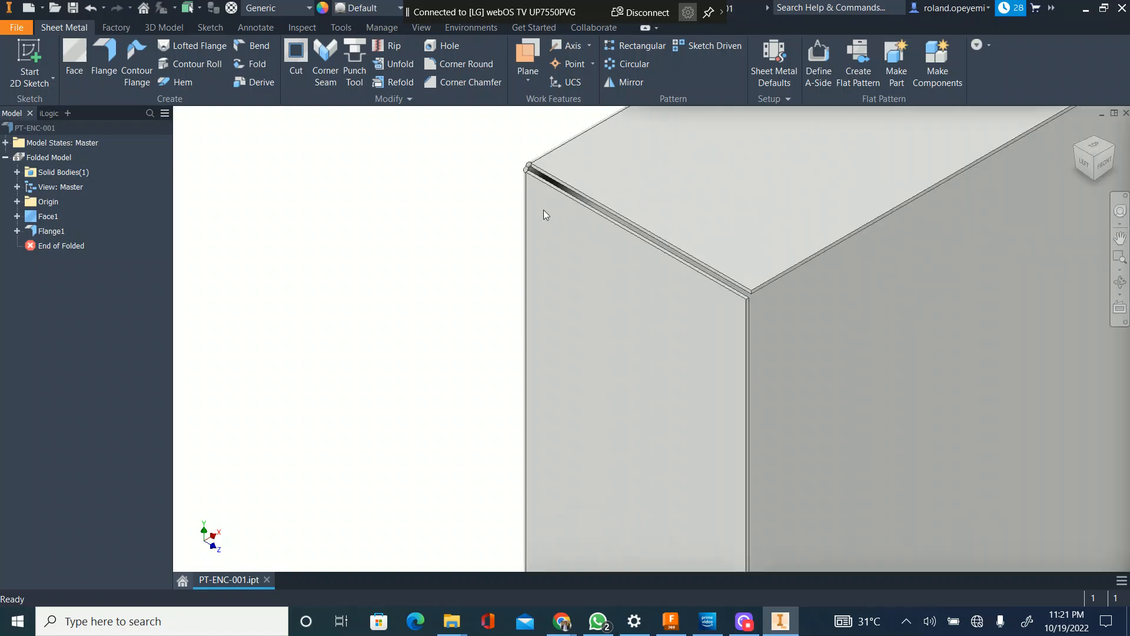
scroll(552, 321, down, 4)
scroll(571, 347, up, 4)
scroll(518, 273, down, 4)
scroll(512, 259, up, 3)
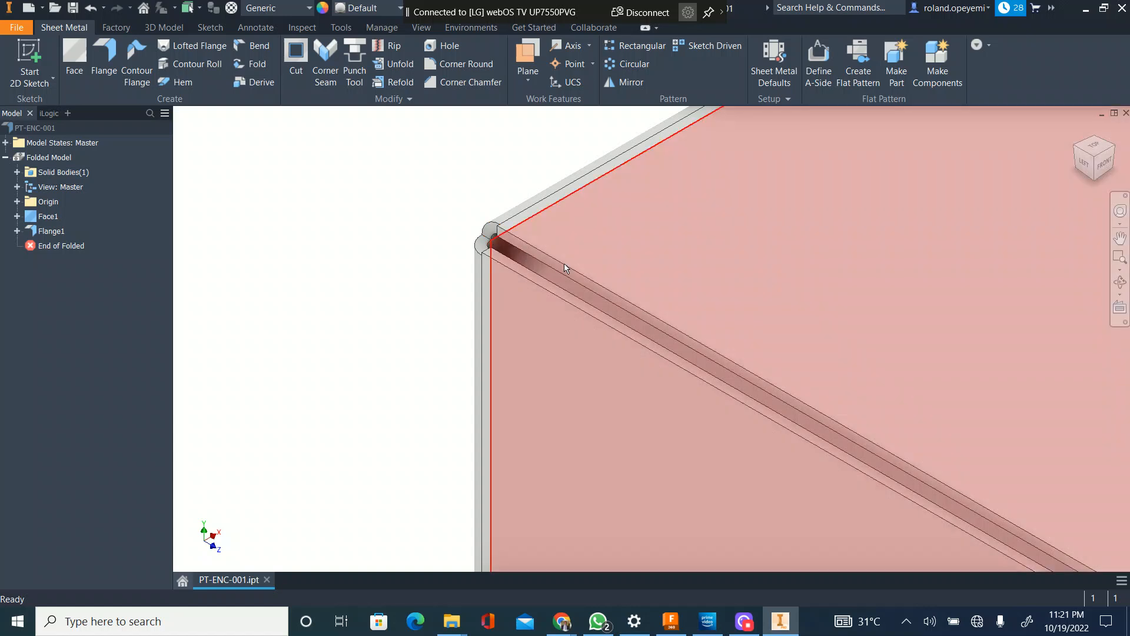
scroll(499, 263, up, 5)
scroll(497, 259, down, 5)
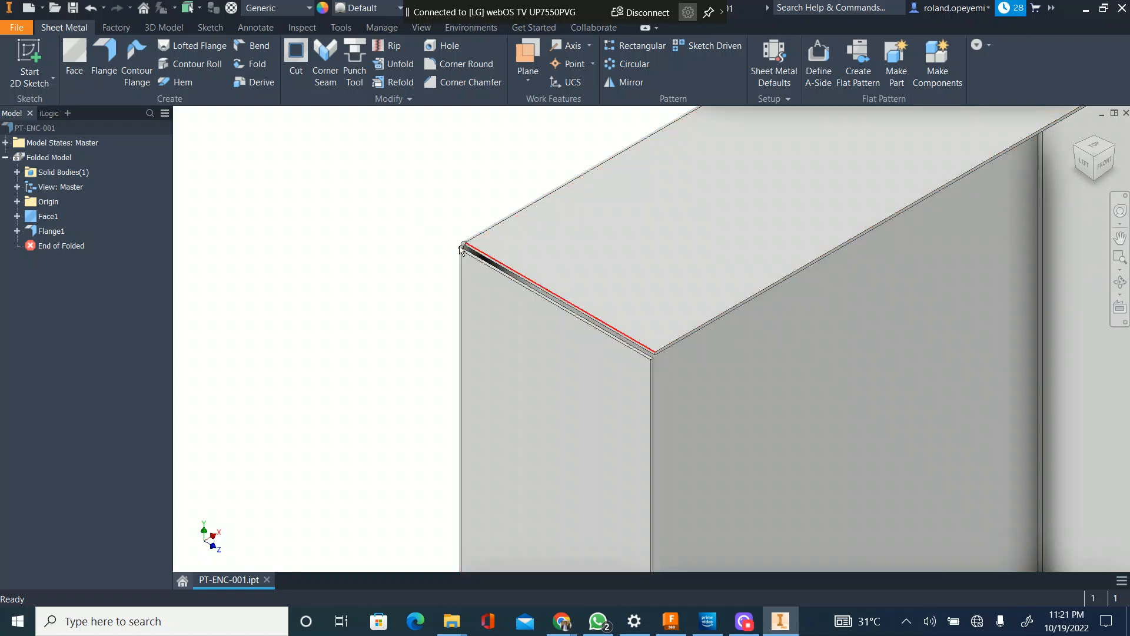
scroll(471, 255, down, 3)
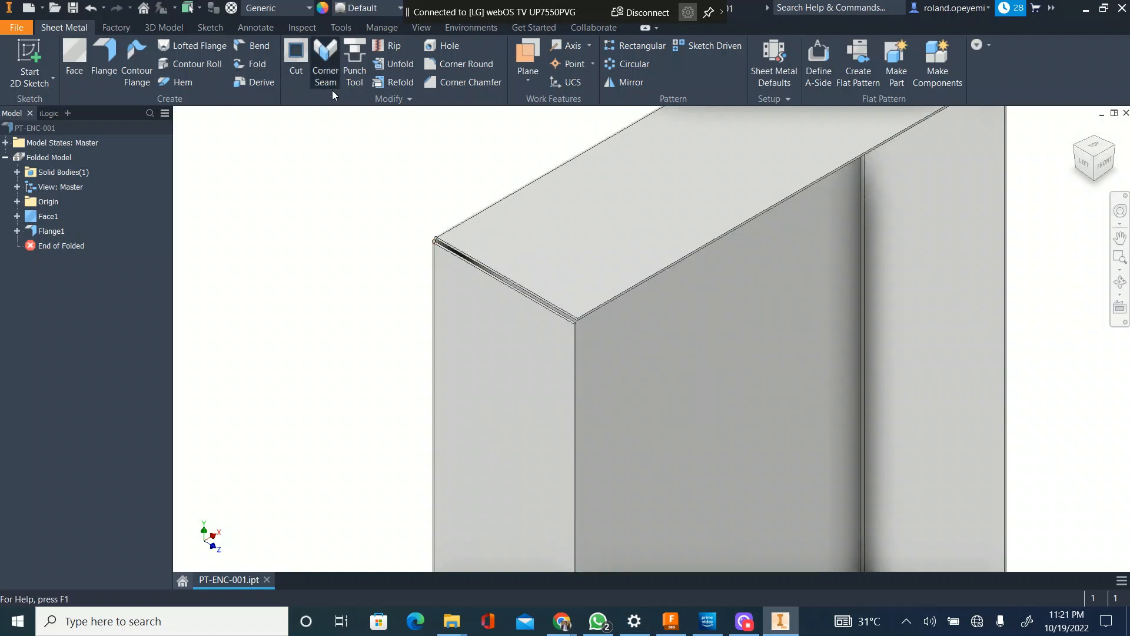
Step: Start a maximum gap distance corner seam between the facing edges of the top and left flanges and preview the overlap option
click(320, 59)
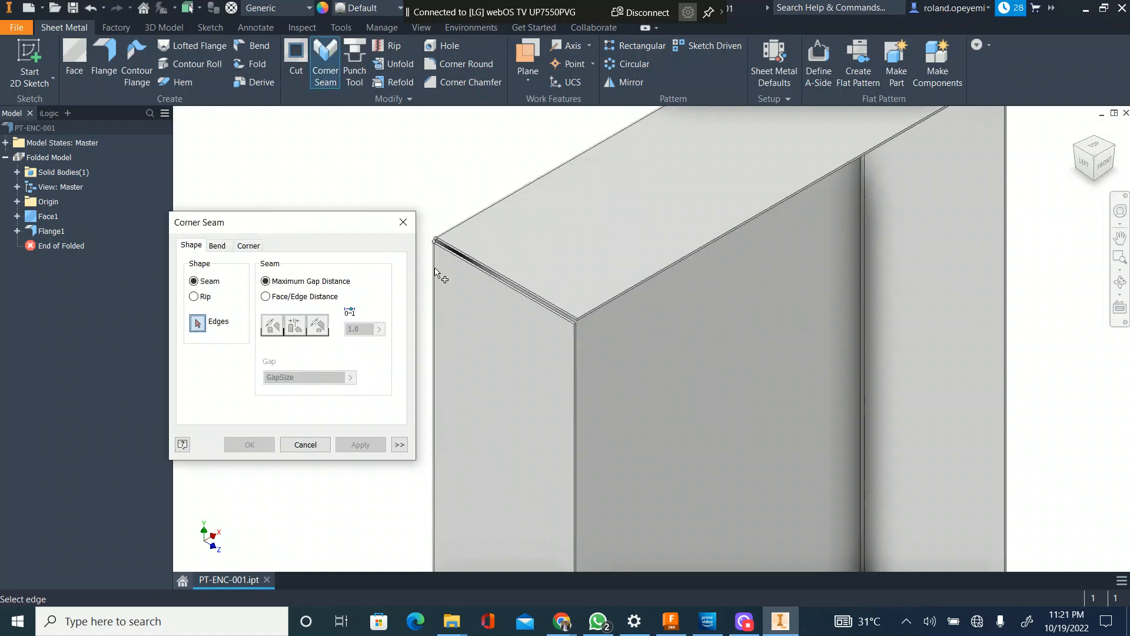
scroll(438, 273, down, 3)
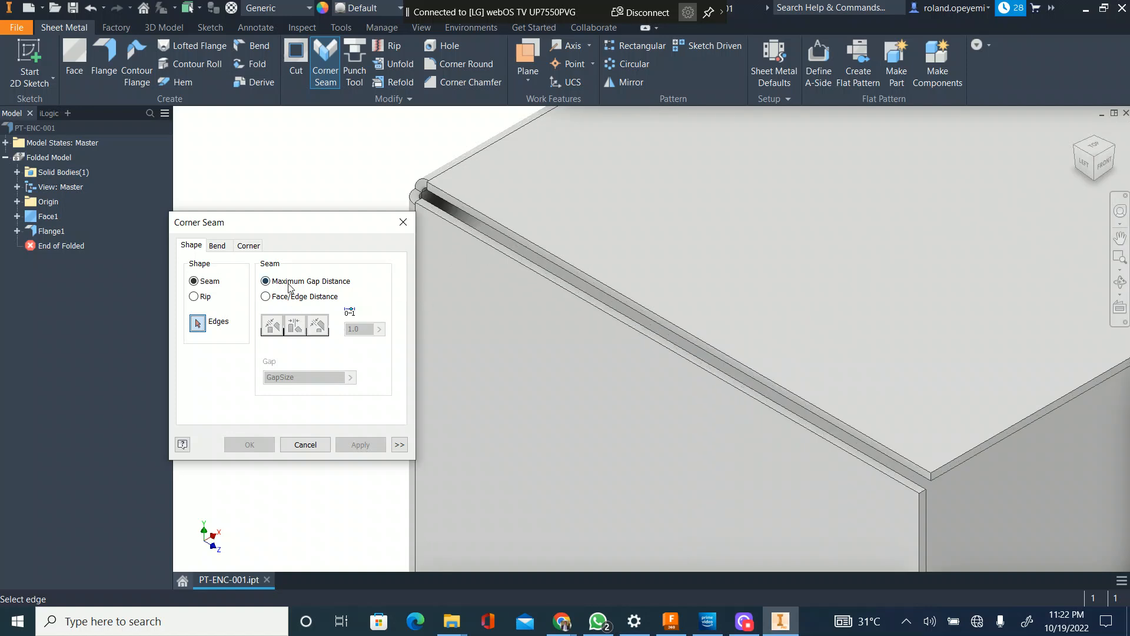
click(520, 253)
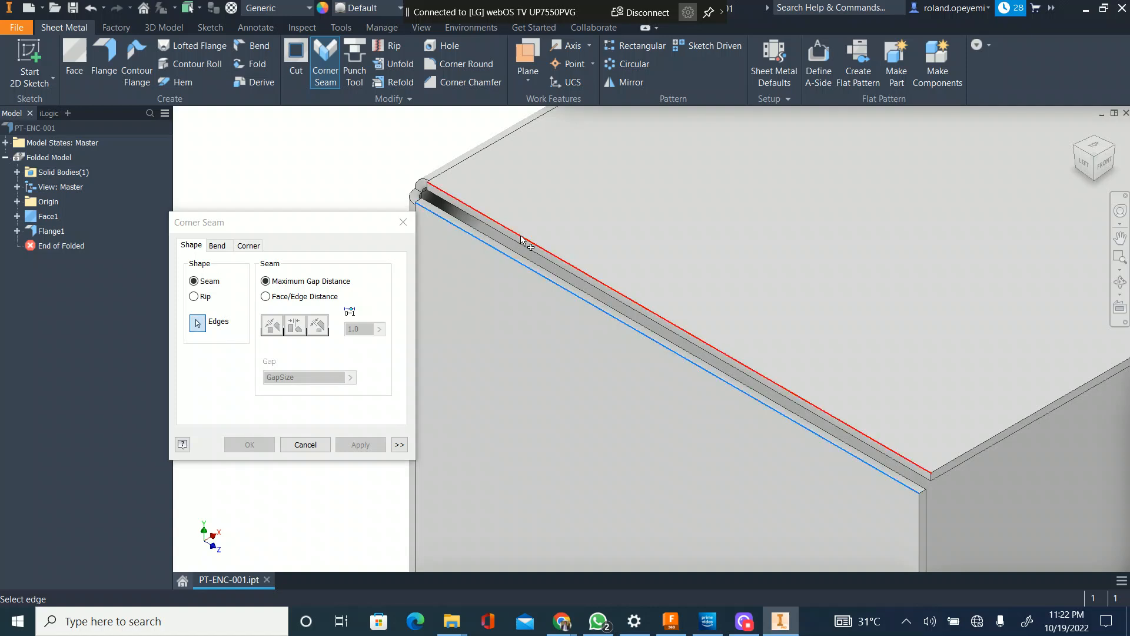
click(520, 238)
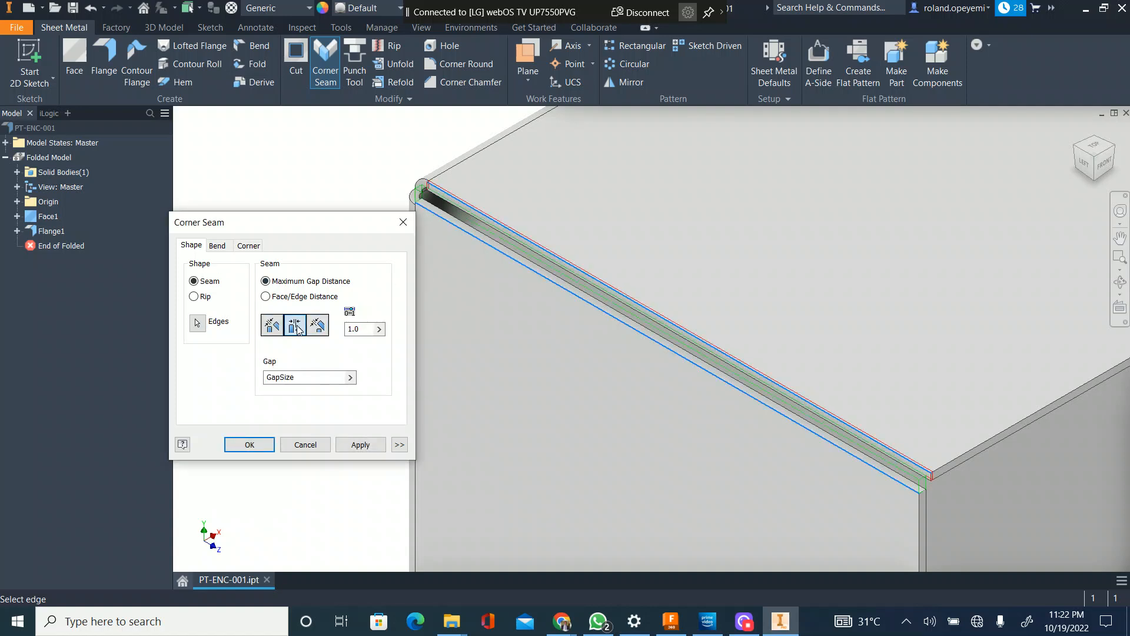
scroll(428, 193, up, 6)
scroll(465, 182, down, 3)
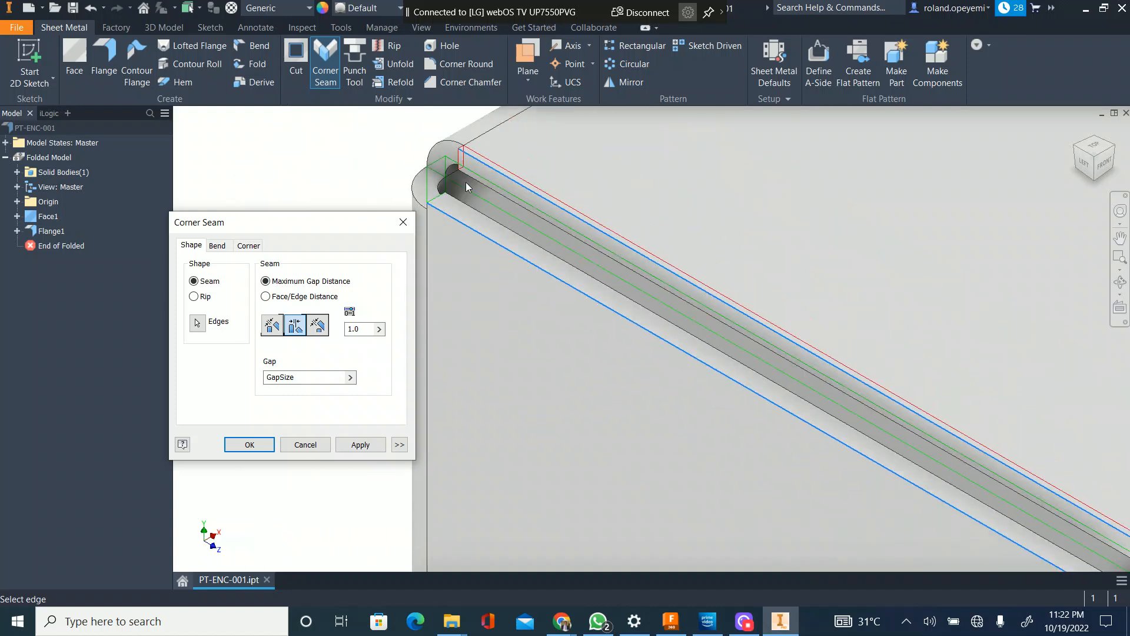
scroll(466, 178, up, 4)
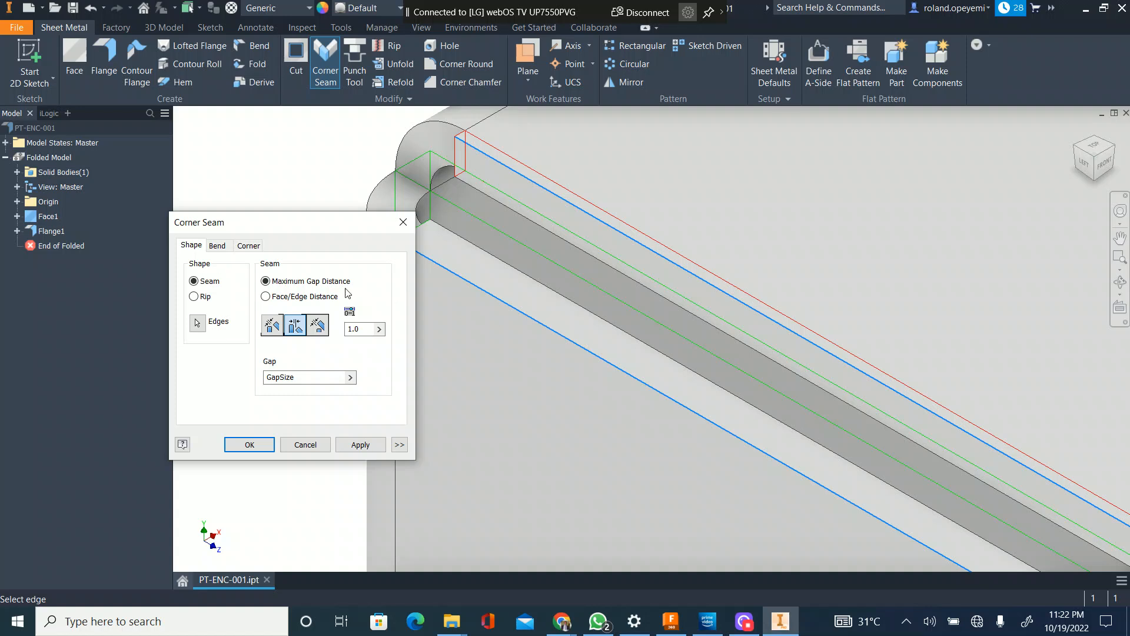
Step: Set the seam between the top and left flanges to reverse overlap with a gap of GapSize/6 and apply it
click(318, 324)
scroll(529, 214, down, 3)
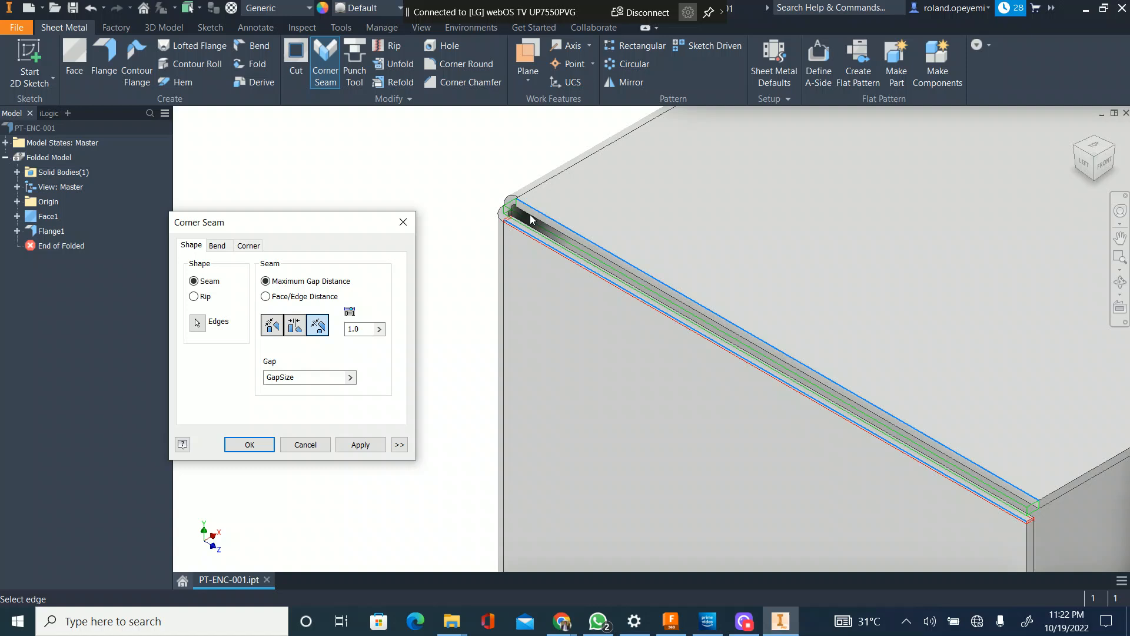
scroll(488, 247, down, 4)
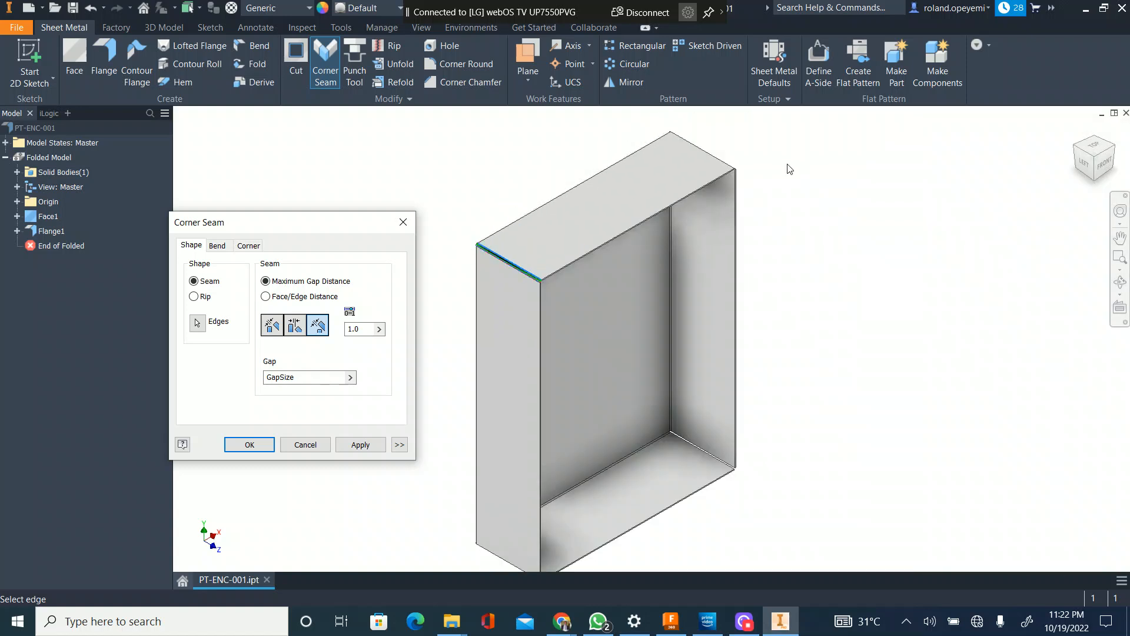
click(312, 377)
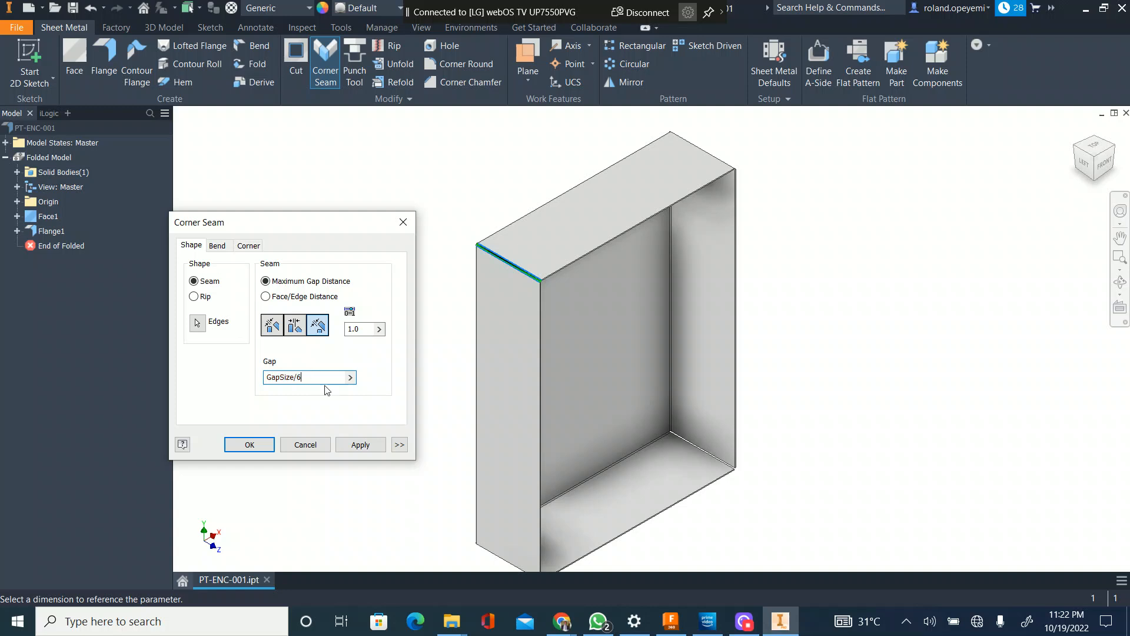
scroll(509, 269, up, 5)
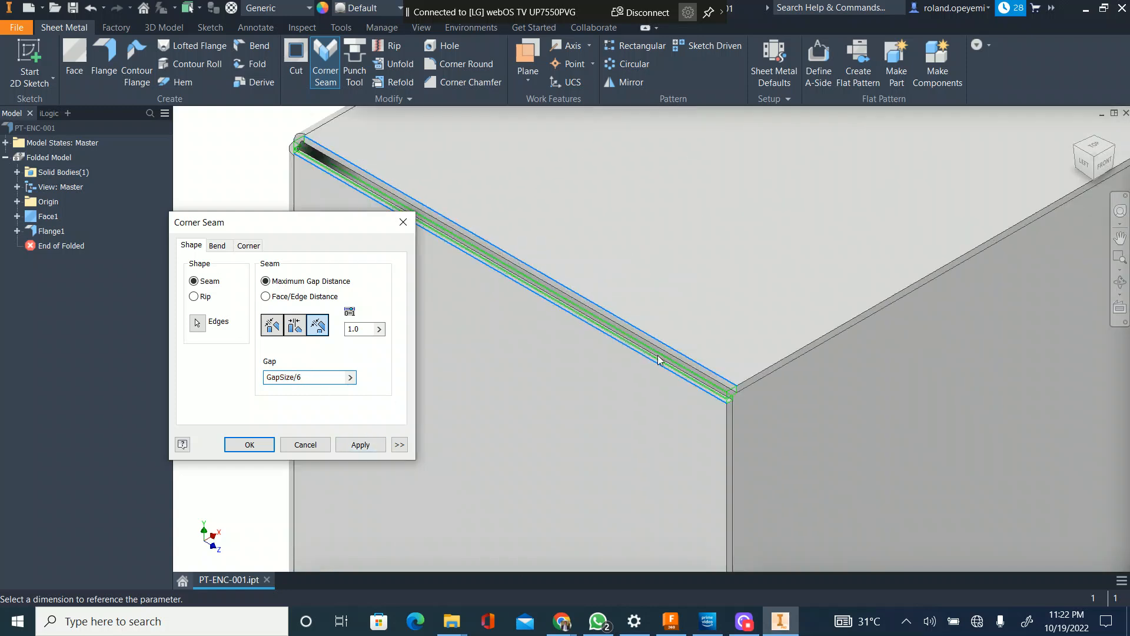
scroll(647, 356, up, 1)
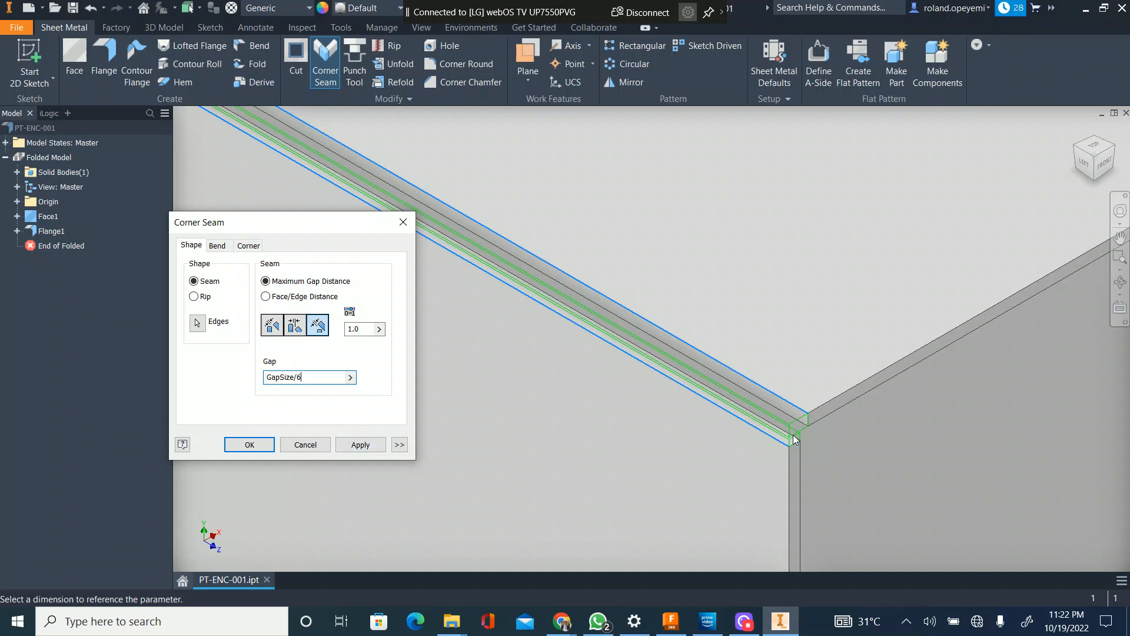
click(360, 445)
Step: Apply a corner seam between the facing edges of the top and right flanges with the overlap option and gap GapSize/6
scroll(683, 354, up, 5)
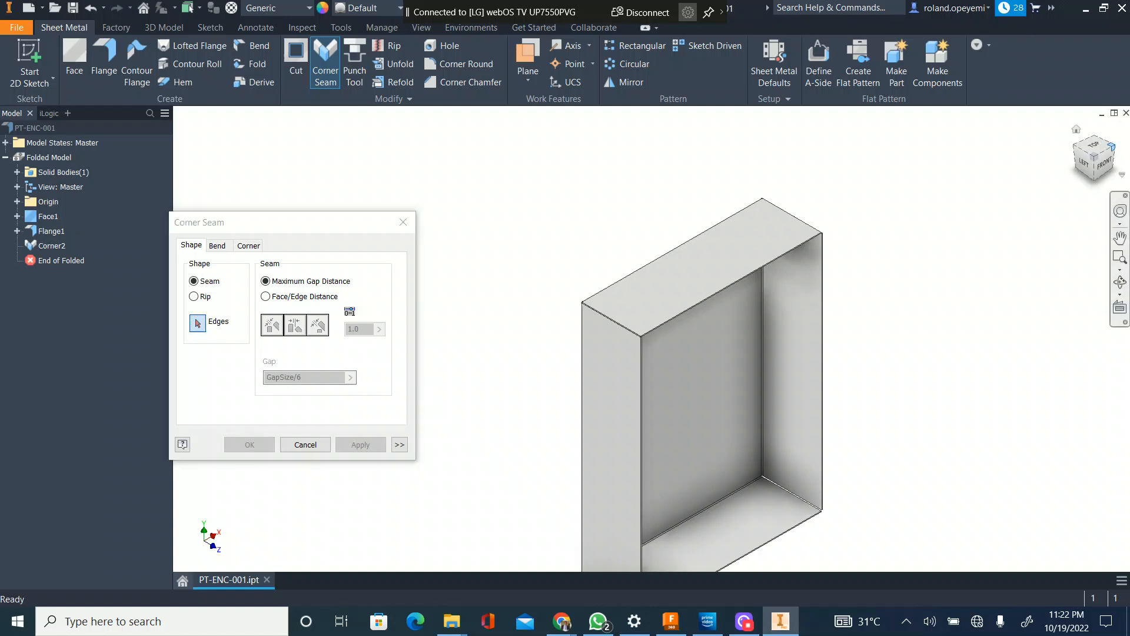
click(1076, 128)
scroll(832, 194, down, 5)
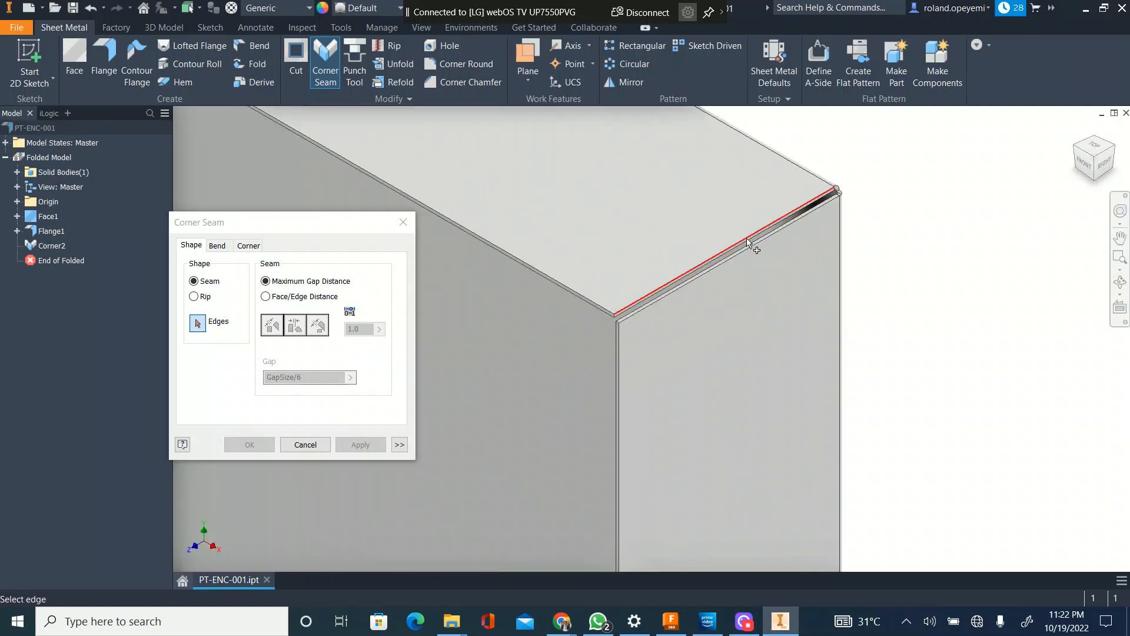
click(749, 245)
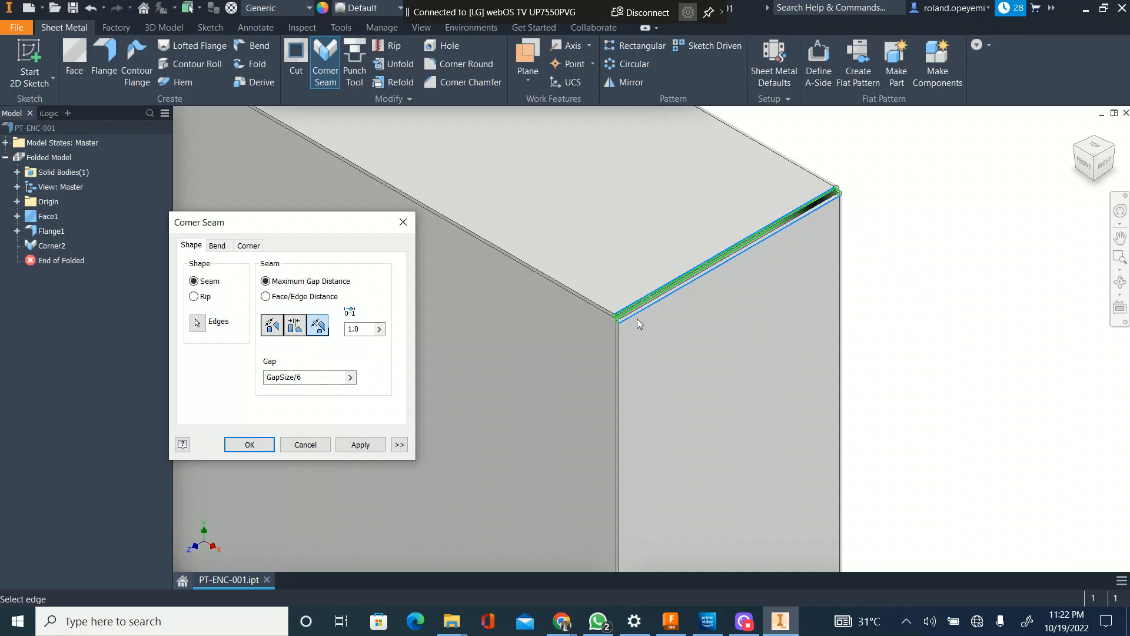
scroll(624, 321, down, 5)
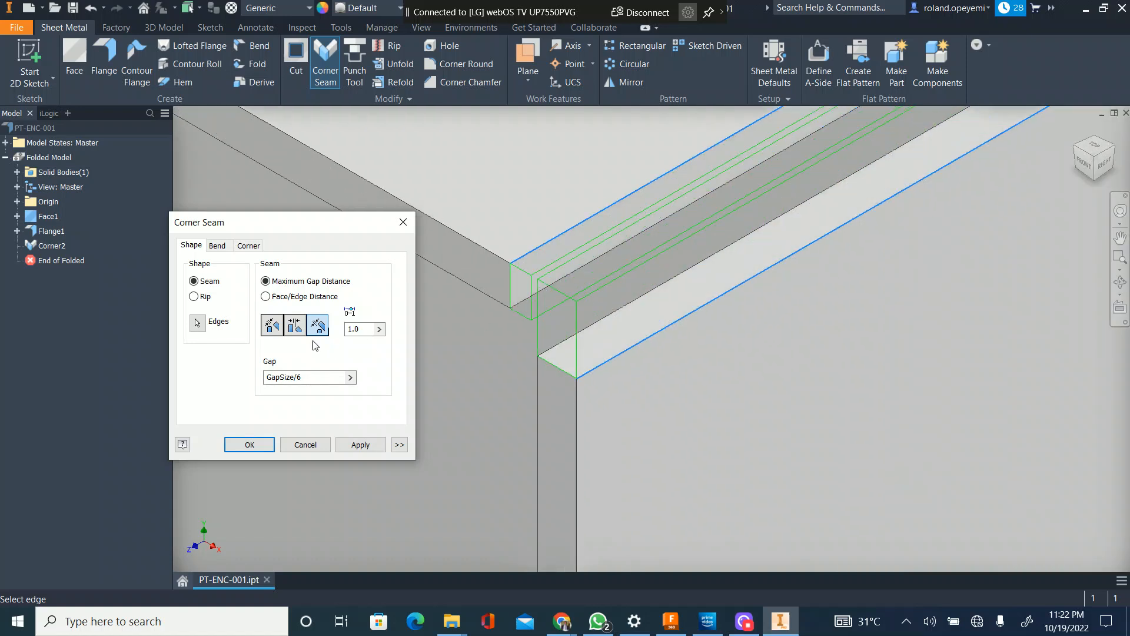
click(295, 325)
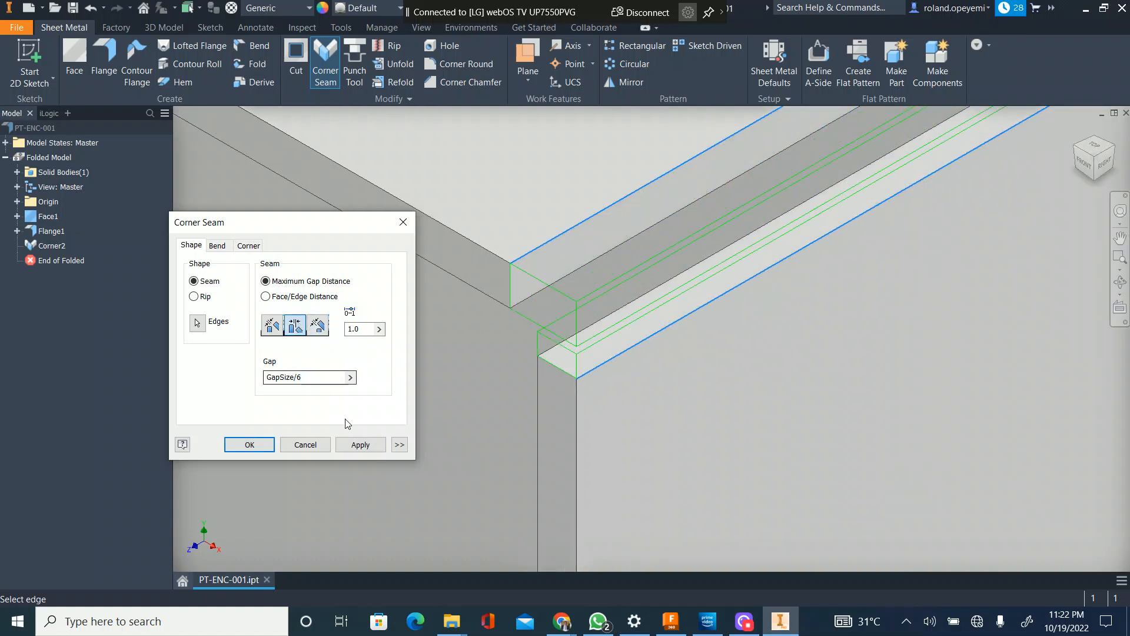
click(368, 445)
Step: Apply an overlap corner seam with gap GapSize/6 between the facing edges of the bottom and right flanges
scroll(768, 268, up, 10)
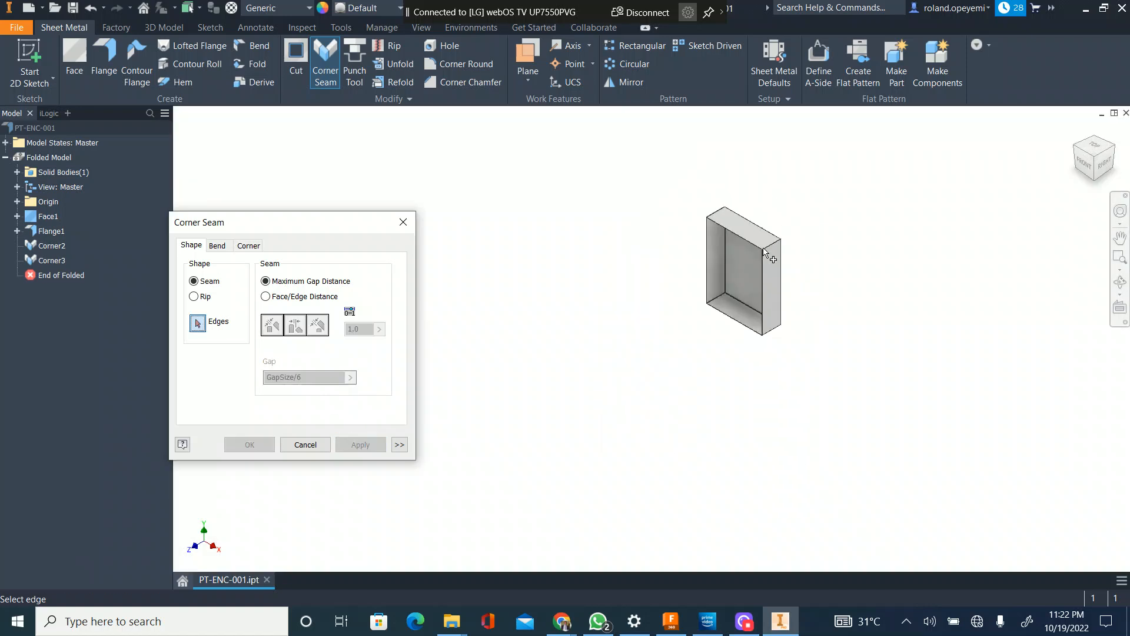
scroll(758, 334, down, 8)
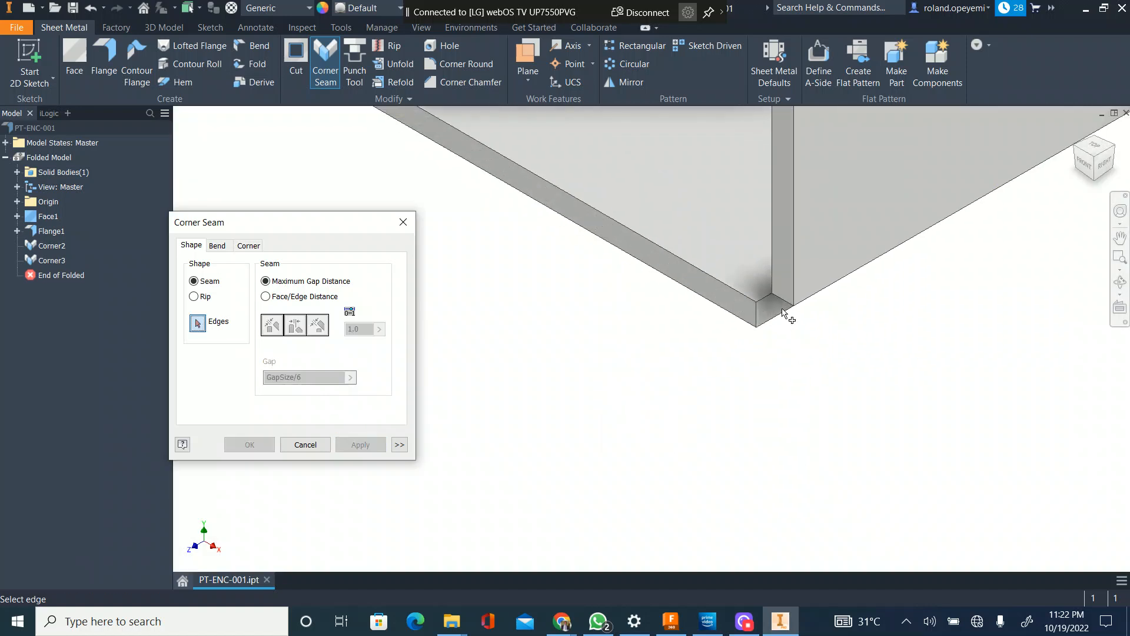
click(784, 314)
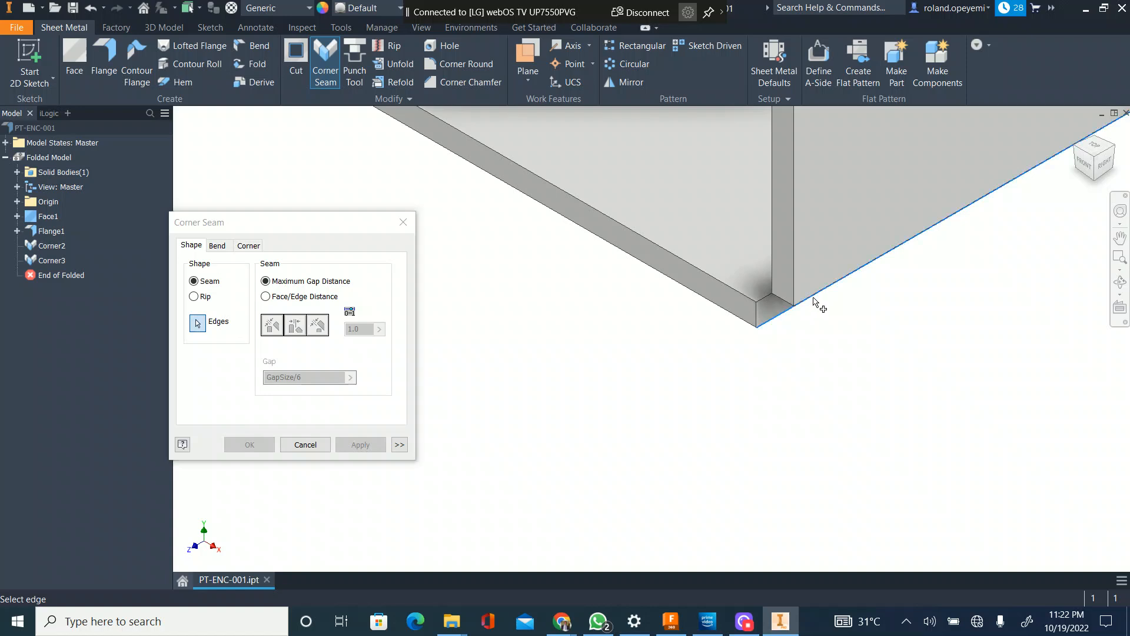
click(815, 303)
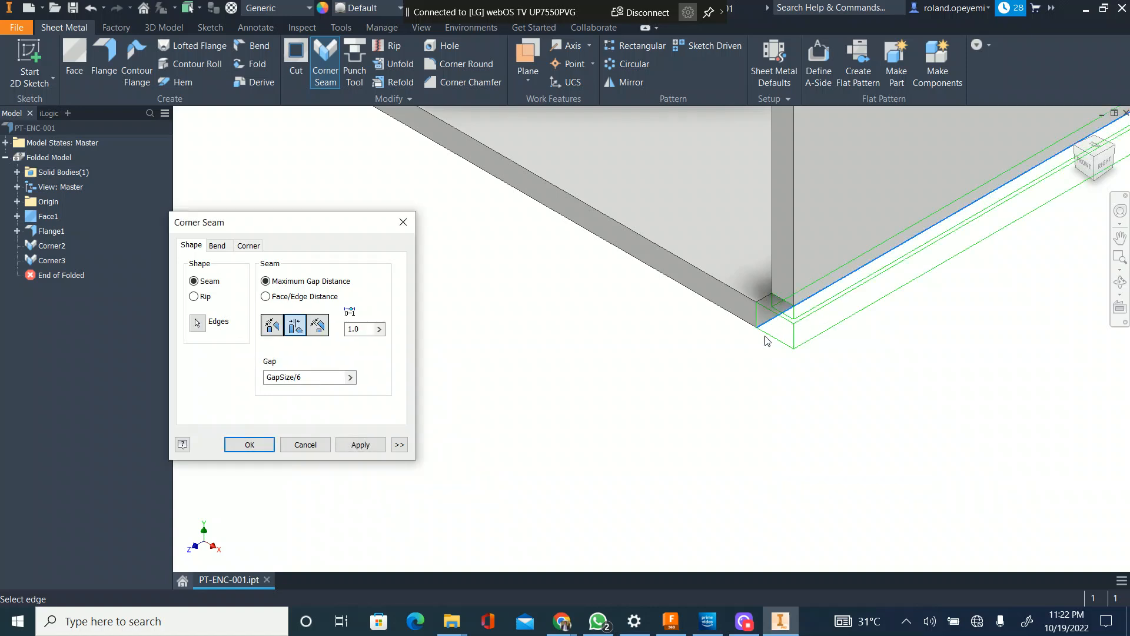
scroll(767, 341, up, 8)
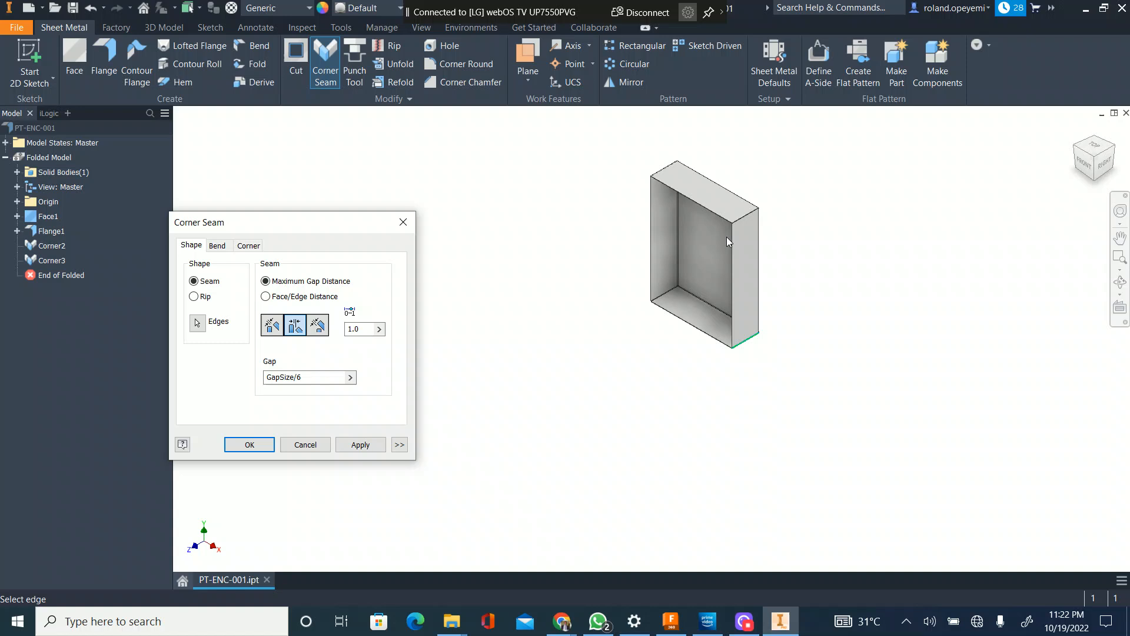
scroll(760, 182, down, 5)
scroll(662, 341, down, 2)
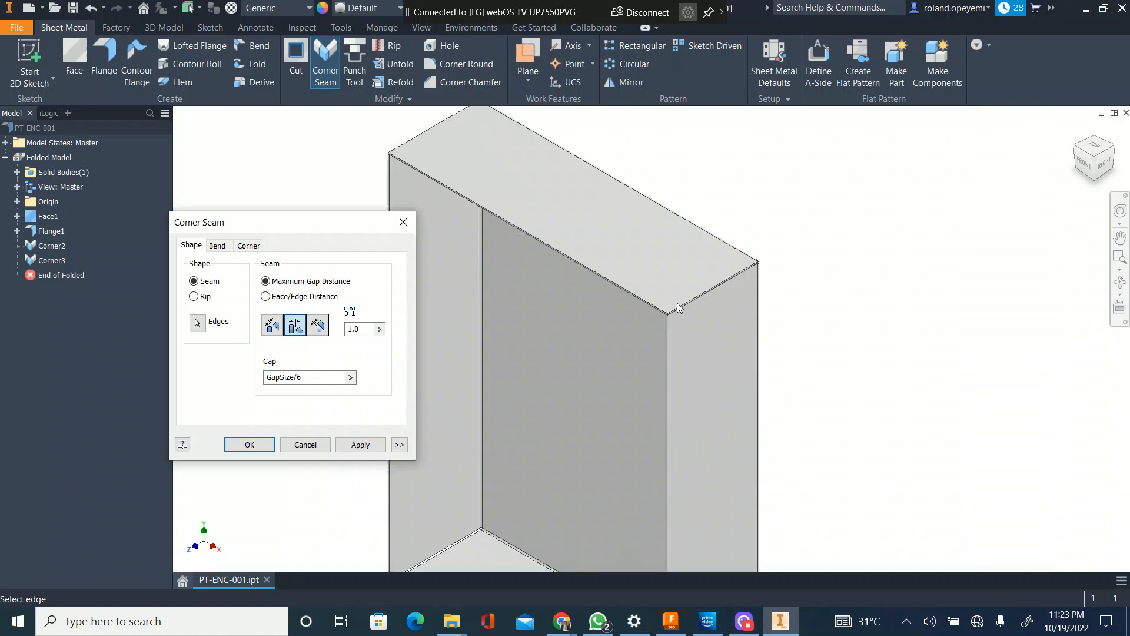
scroll(704, 352, up, 4)
scroll(691, 462, down, 6)
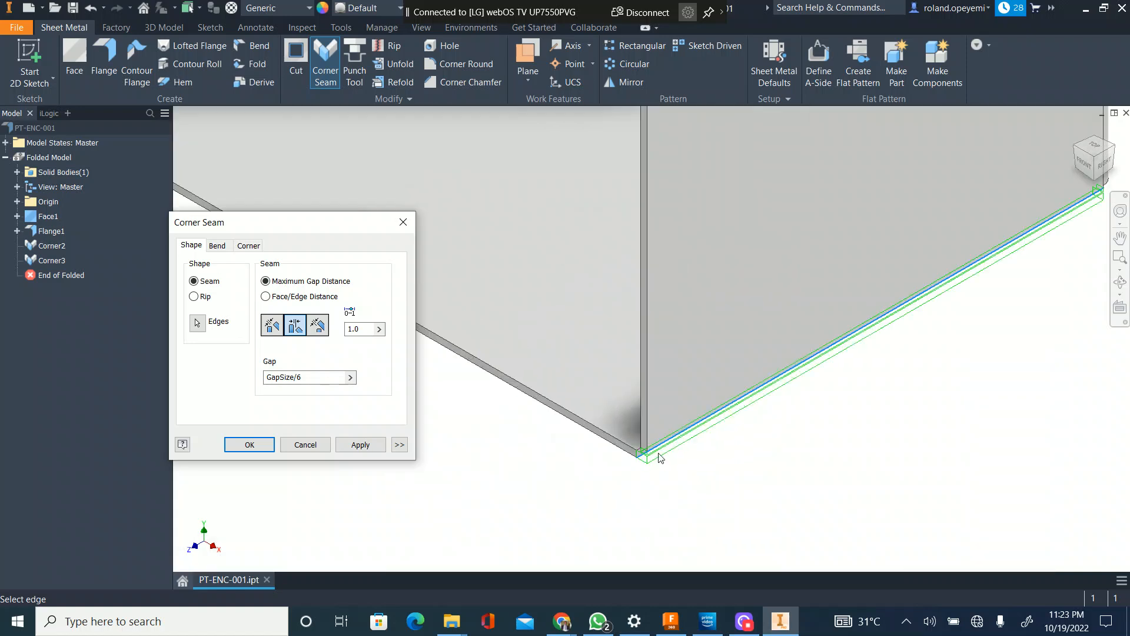
scroll(646, 440, down, 1)
click(364, 445)
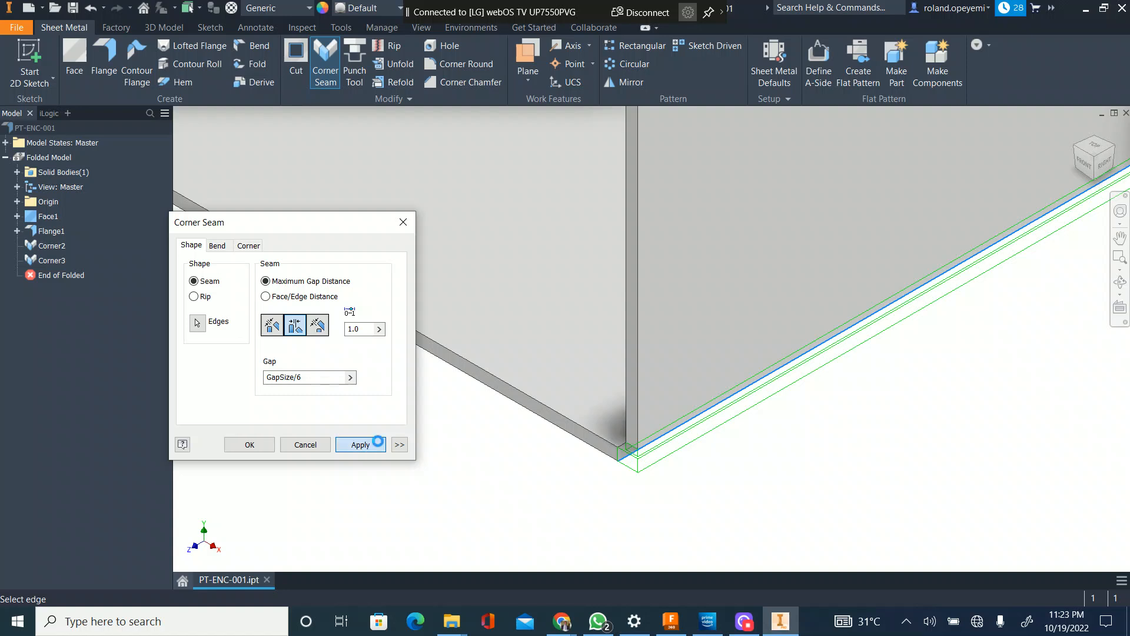
Step: Apply a reverse overlap corner seam with gap GapSize/6 between the bottom and left flanges, and close the Corner Seam command
scroll(812, 393, up, 5)
scroll(669, 320, up, 3)
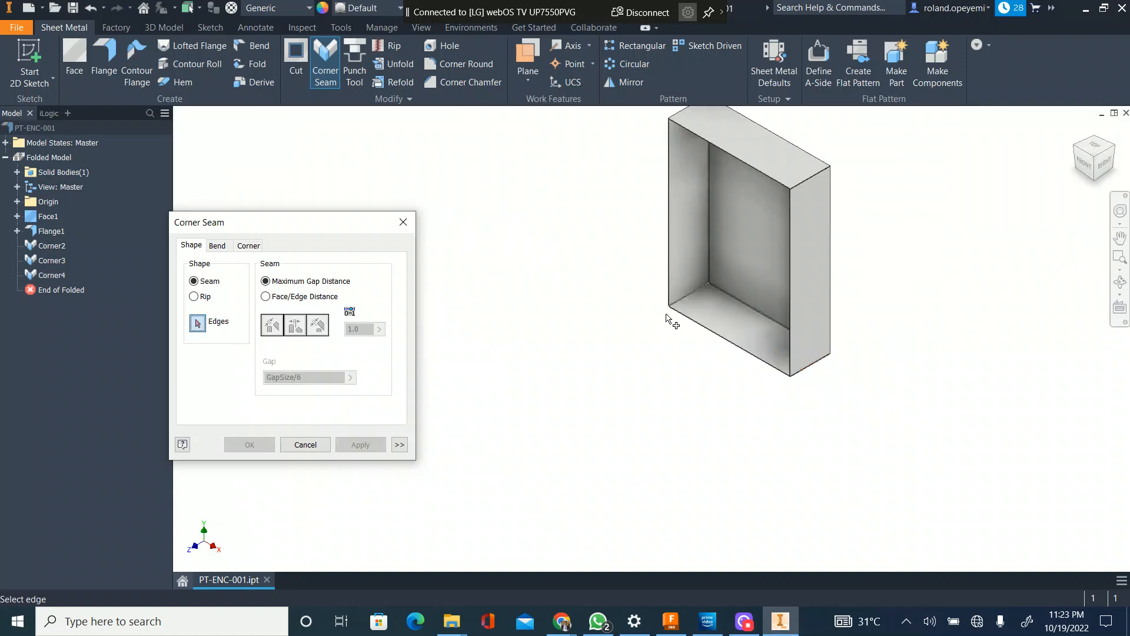
scroll(719, 303, down, 4)
scroll(797, 303, down, 3)
click(800, 312)
click(799, 314)
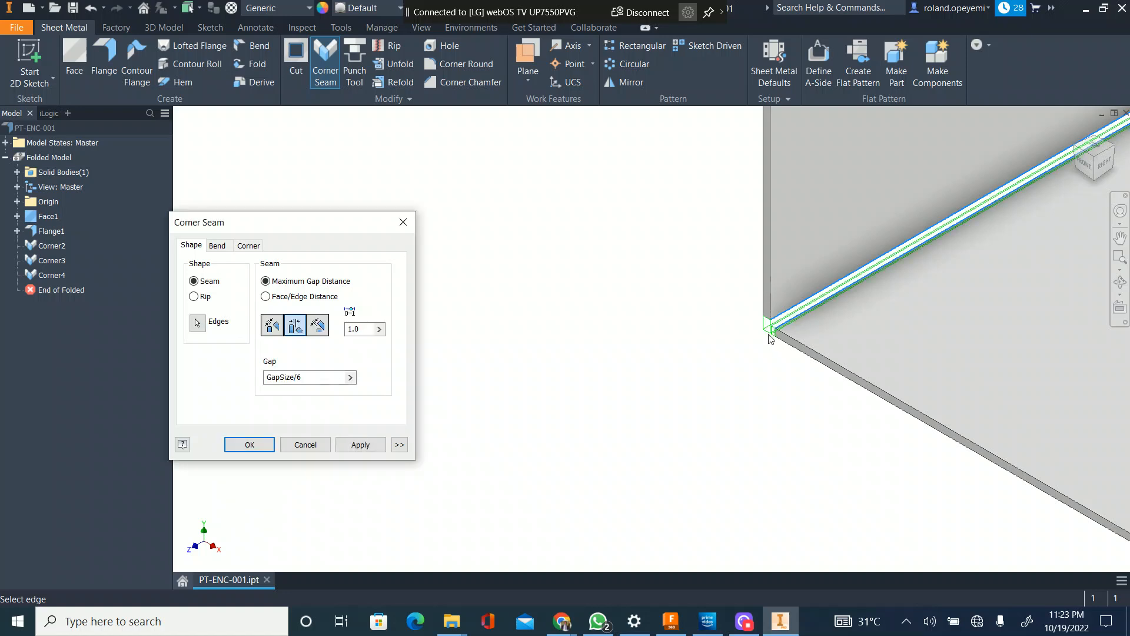
scroll(774, 329, down, 2)
click(325, 328)
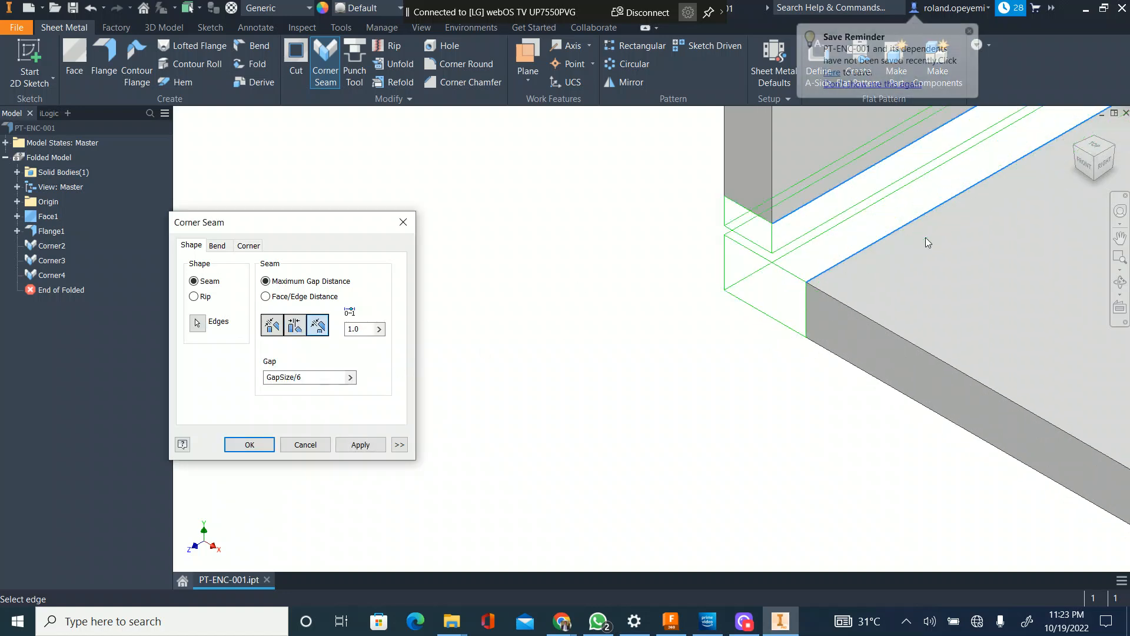
scroll(726, 273, up, 5)
click(355, 445)
scroll(668, 316, up, 5)
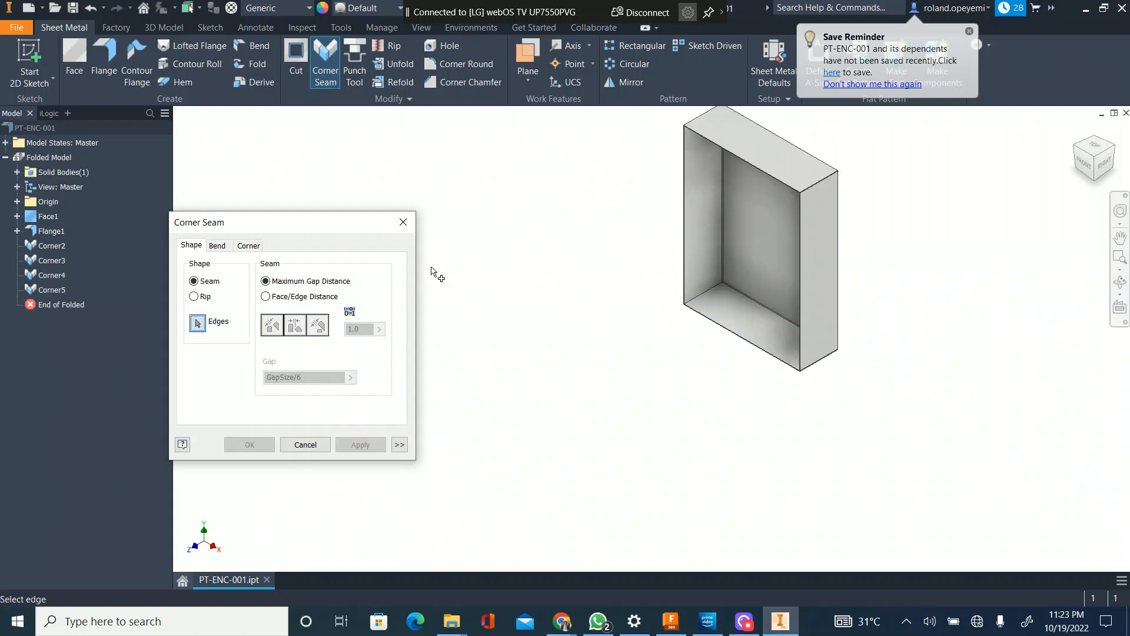
click(404, 223)
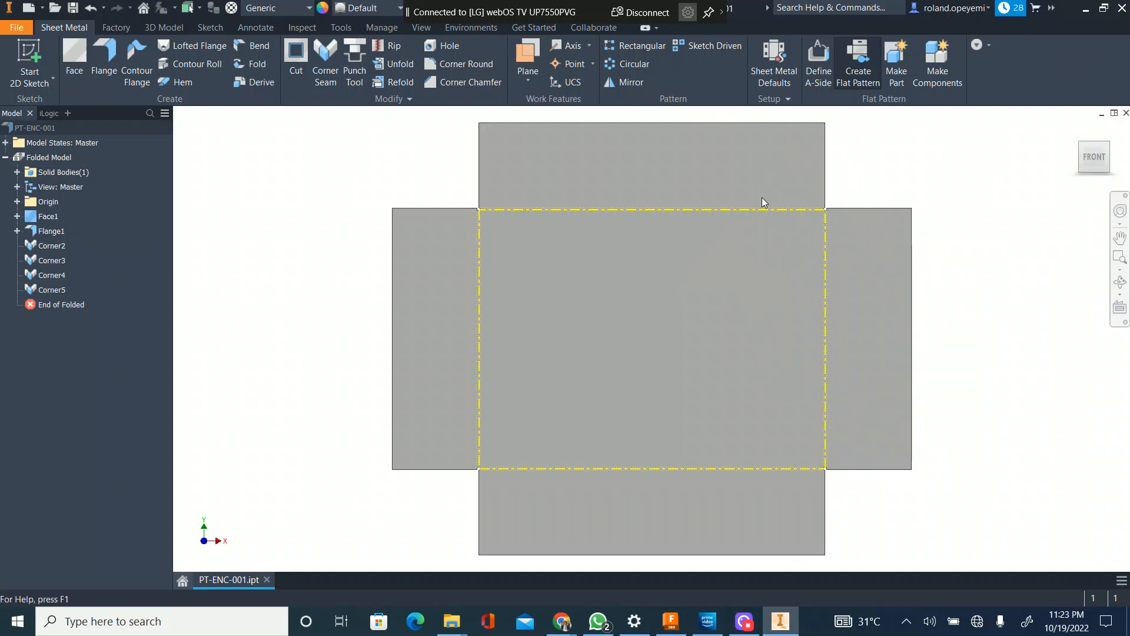
Step: Create the flat pattern of the enclosure and inspect the relief cutout at its upper-left corner
scroll(481, 214, up, 5)
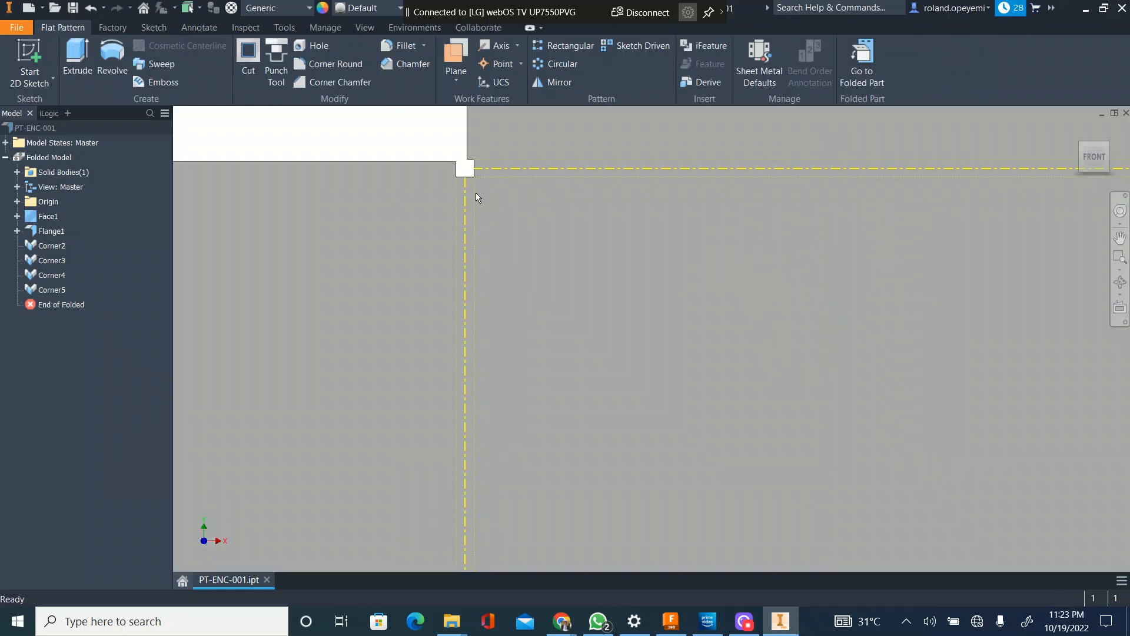
scroll(477, 202, up, 6)
scroll(512, 189, down, 6)
middle_drag(521, 157, 502, 208)
Step: Save the part and return from the flat pattern to the folded model
key(Home)
key(ctrl+s)
click(475, 330)
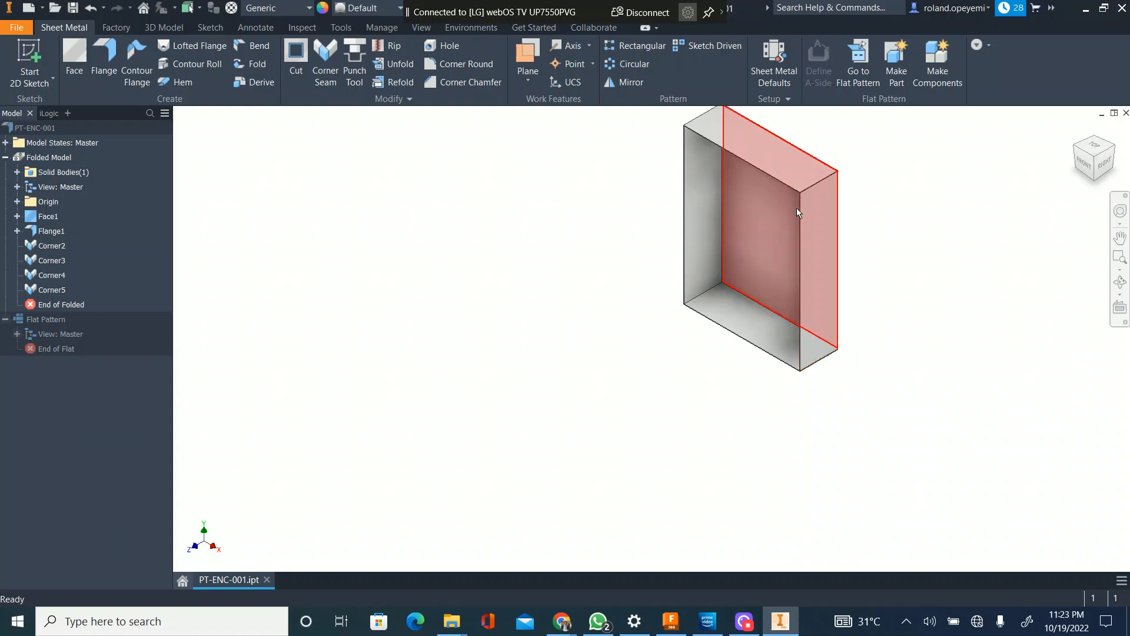
Step: Examine the folded enclosure's closed upper corners and the front edges of its flanges
click(827, 251)
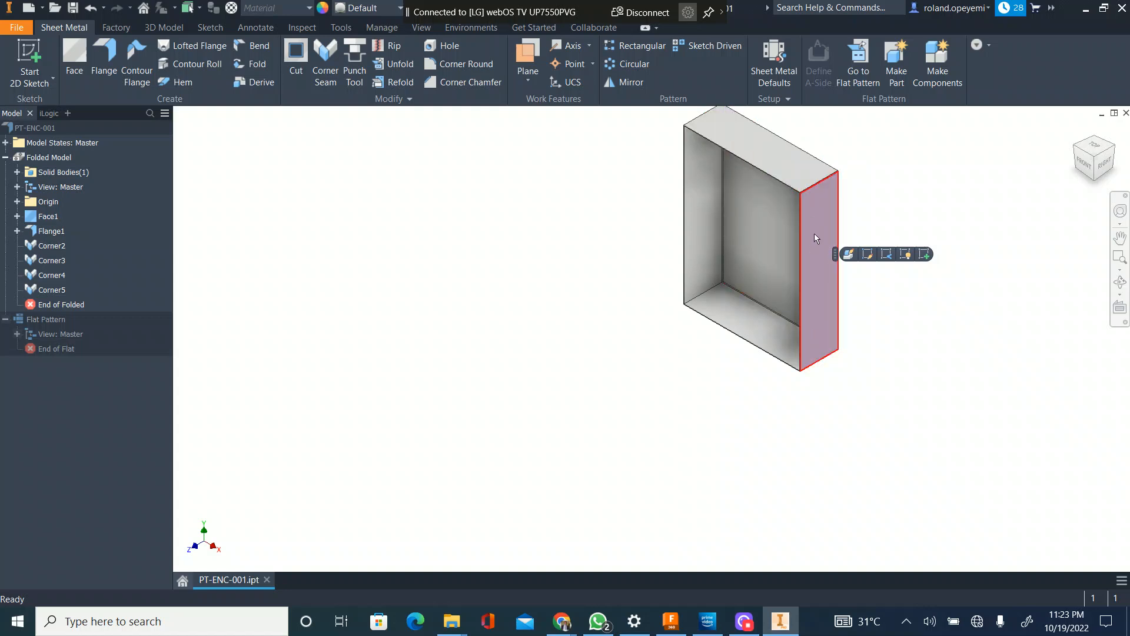
click(855, 184)
scroll(828, 172, up, 5)
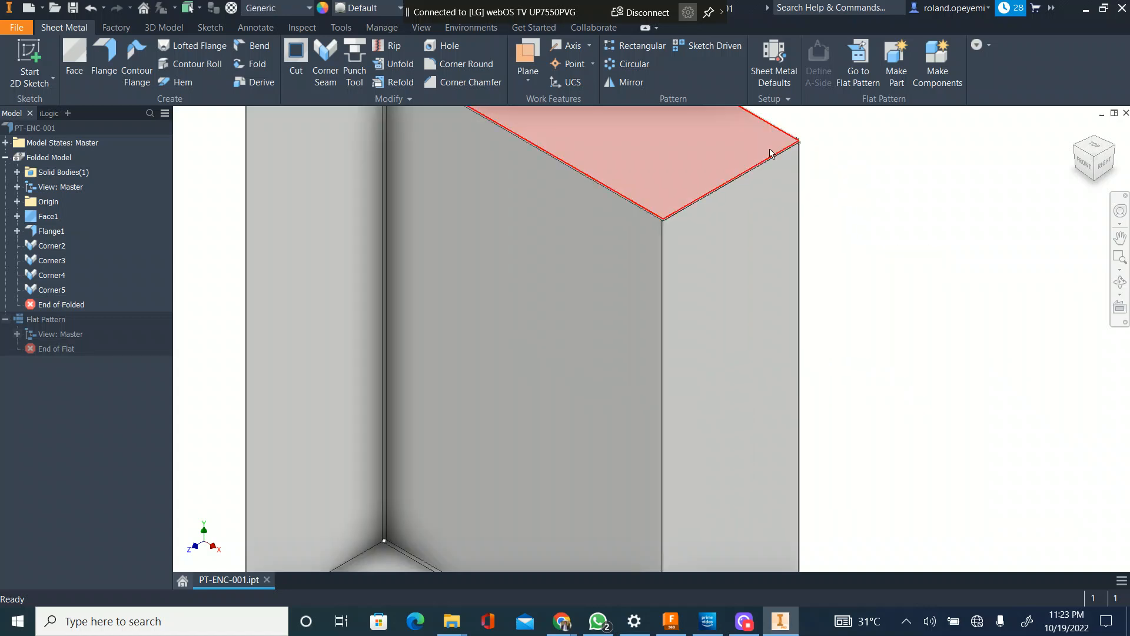
scroll(770, 153, up, 2)
scroll(765, 164, down, 8)
scroll(680, 264, up, 3)
scroll(645, 252, down, 5)
scroll(636, 227, up, 6)
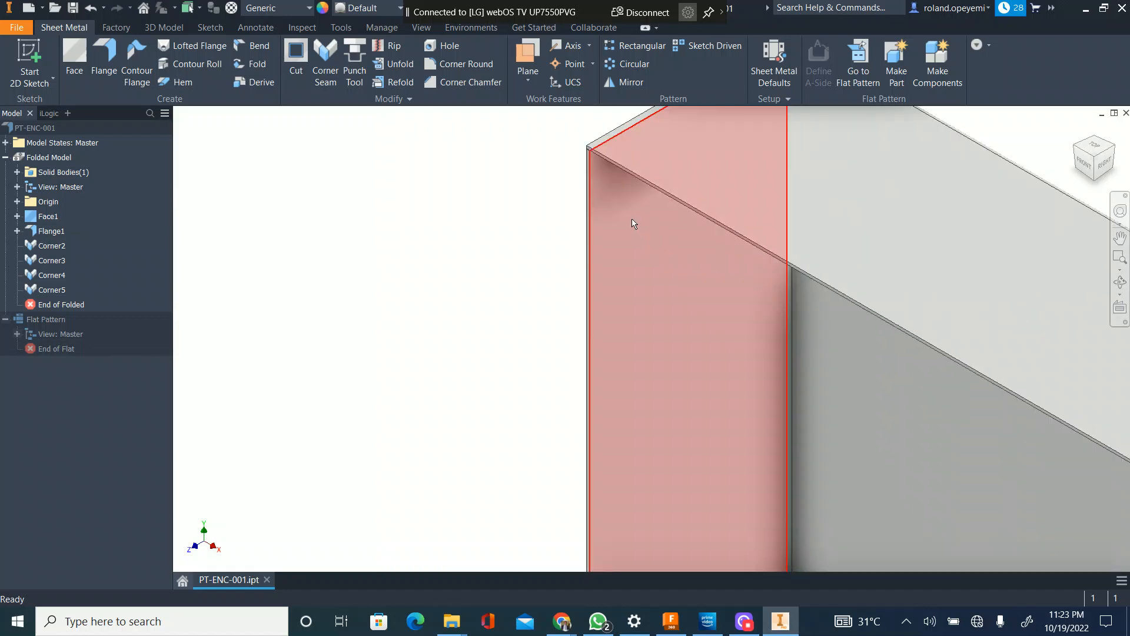
scroll(583, 201, down, 5)
scroll(584, 206, up, 5)
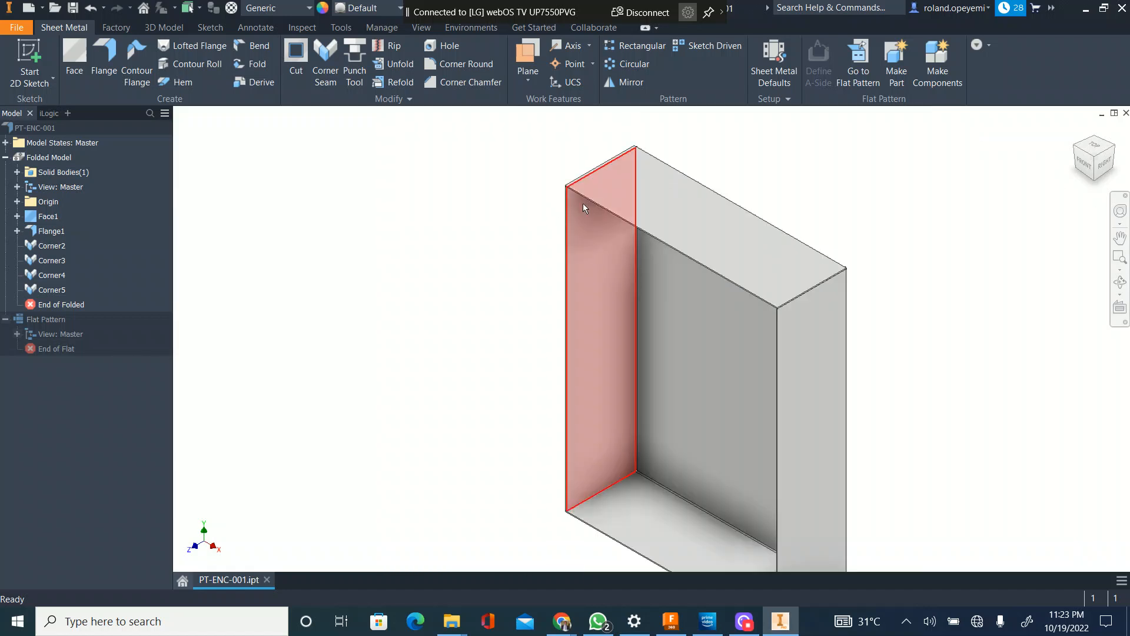
scroll(535, 197, down, 3)
scroll(528, 213, up, 3)
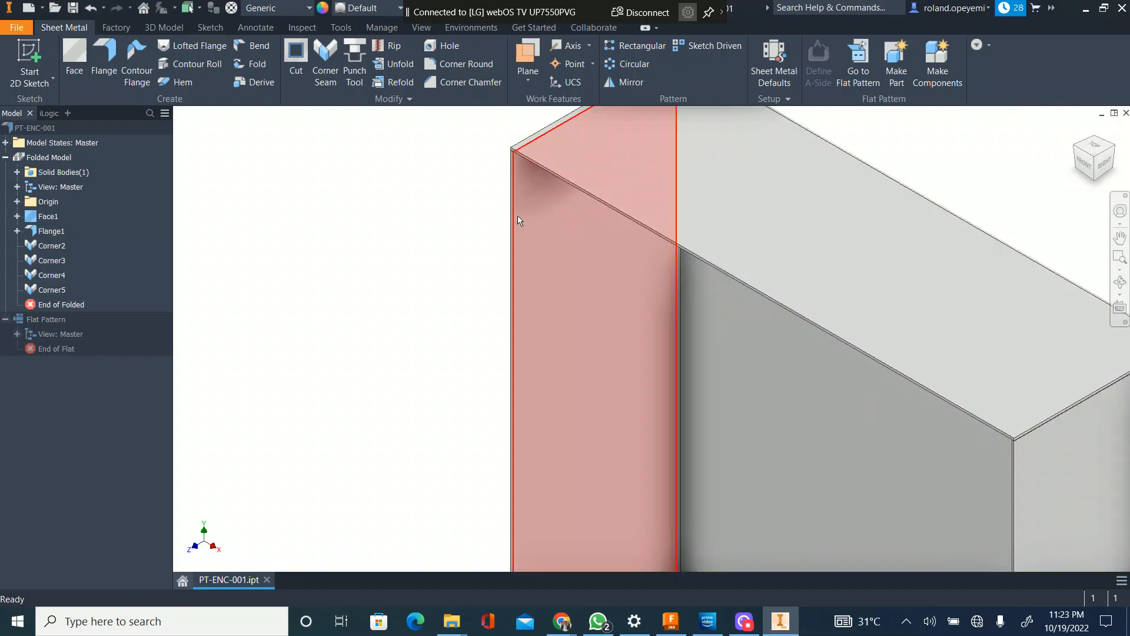
scroll(518, 206, down, 5)
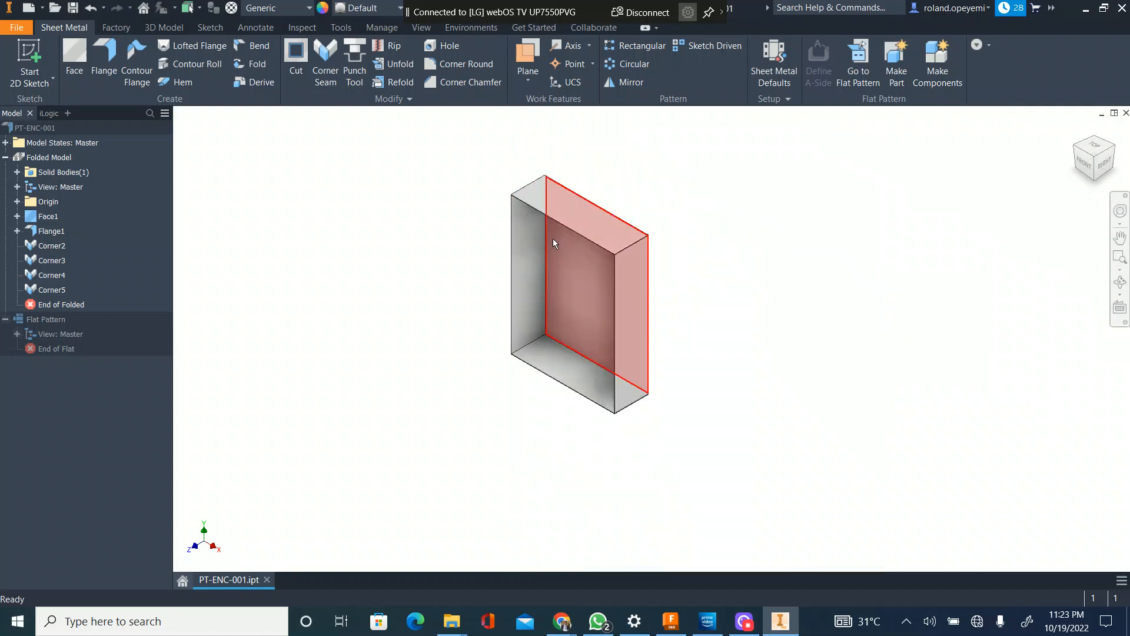
scroll(510, 208, up, 3)
scroll(518, 186, up, 4)
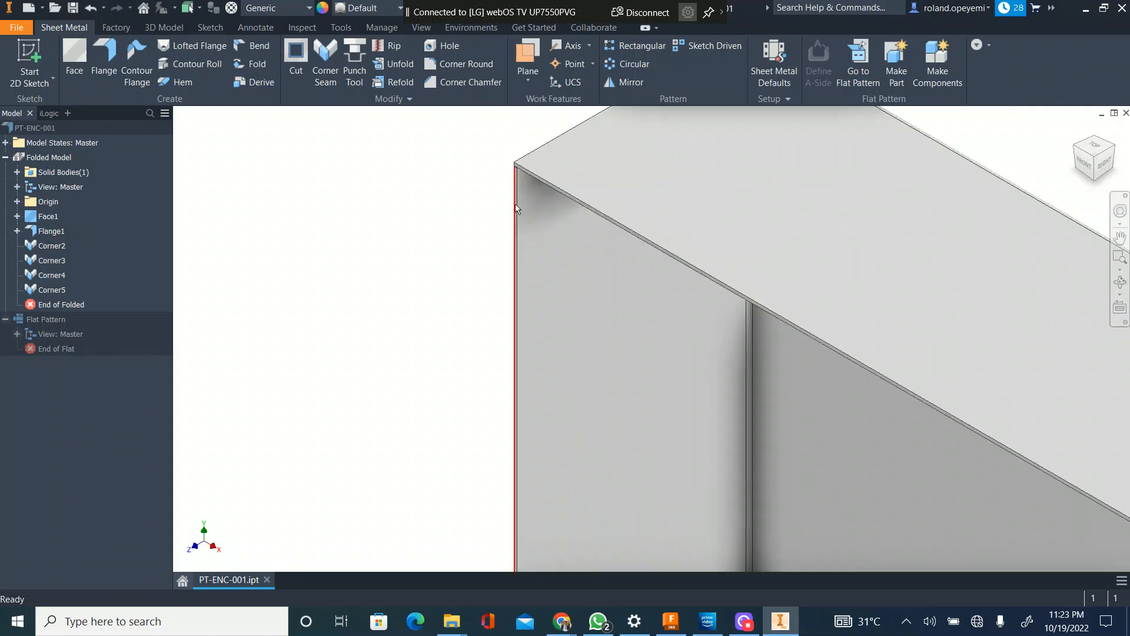
scroll(531, 183, up, 2)
scroll(528, 180, down, 5)
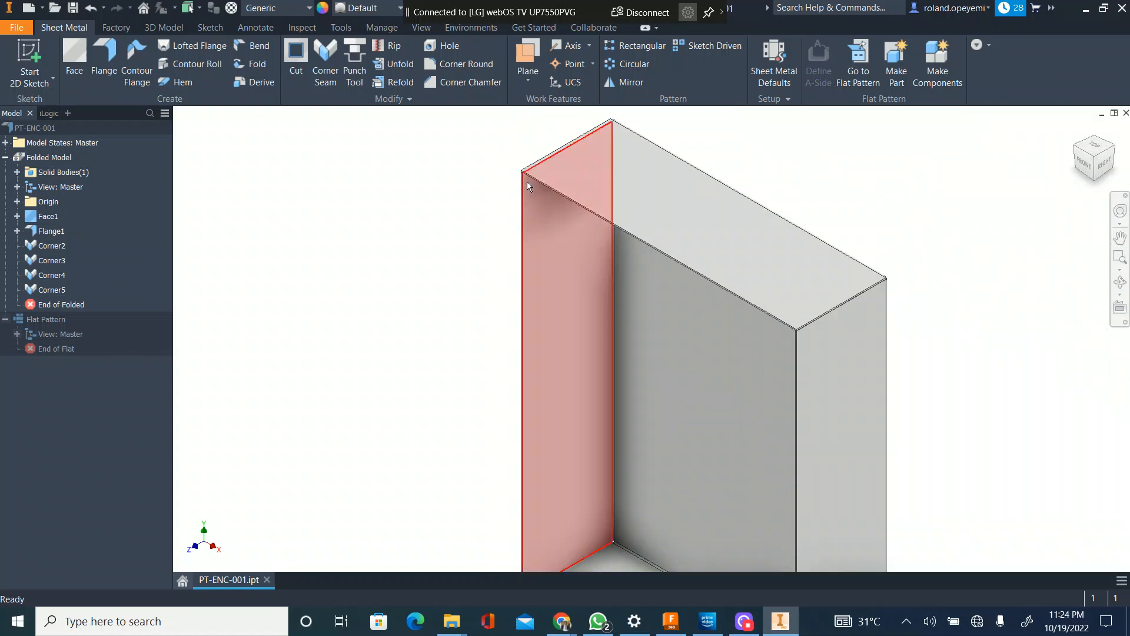
scroll(518, 174, up, 5)
scroll(471, 170, down, 6)
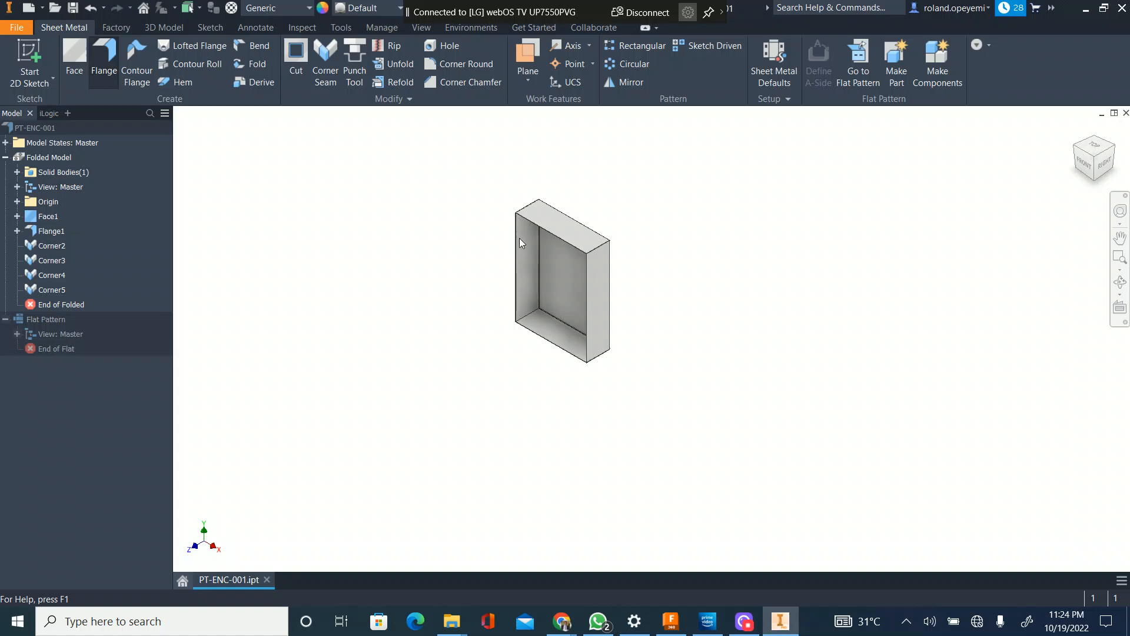
Step: Start a Flange on the enclosure's left vertical front edge and set the flange height to 30 mm
scroll(517, 235, up, 4)
scroll(492, 254, down, 2)
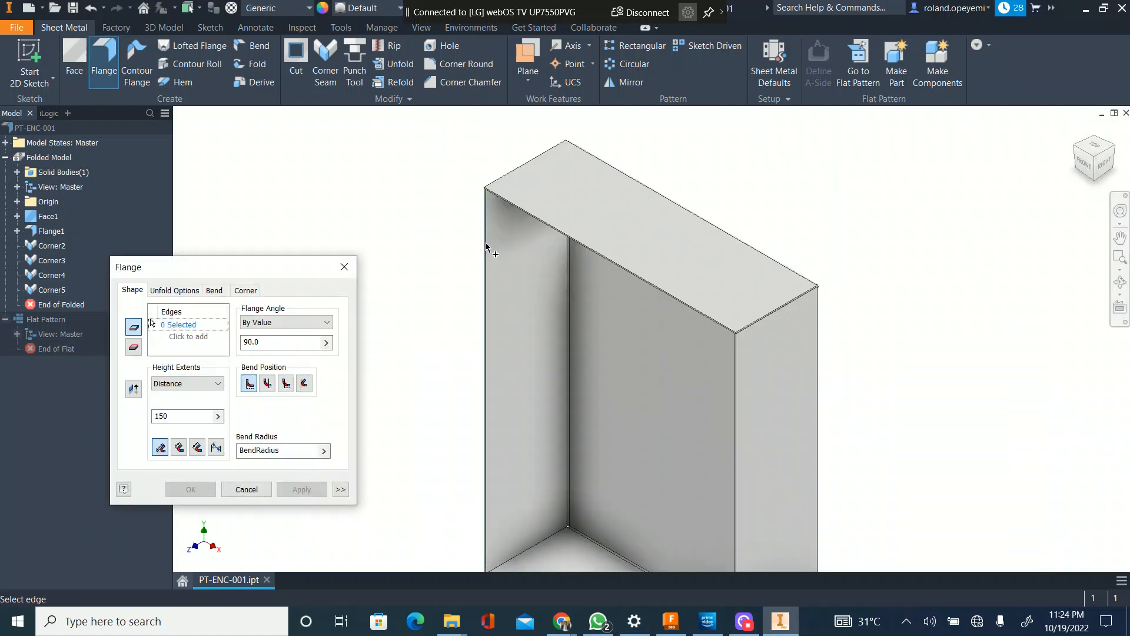
click(486, 246)
scroll(497, 184, up, 2)
scroll(461, 244, down, 3)
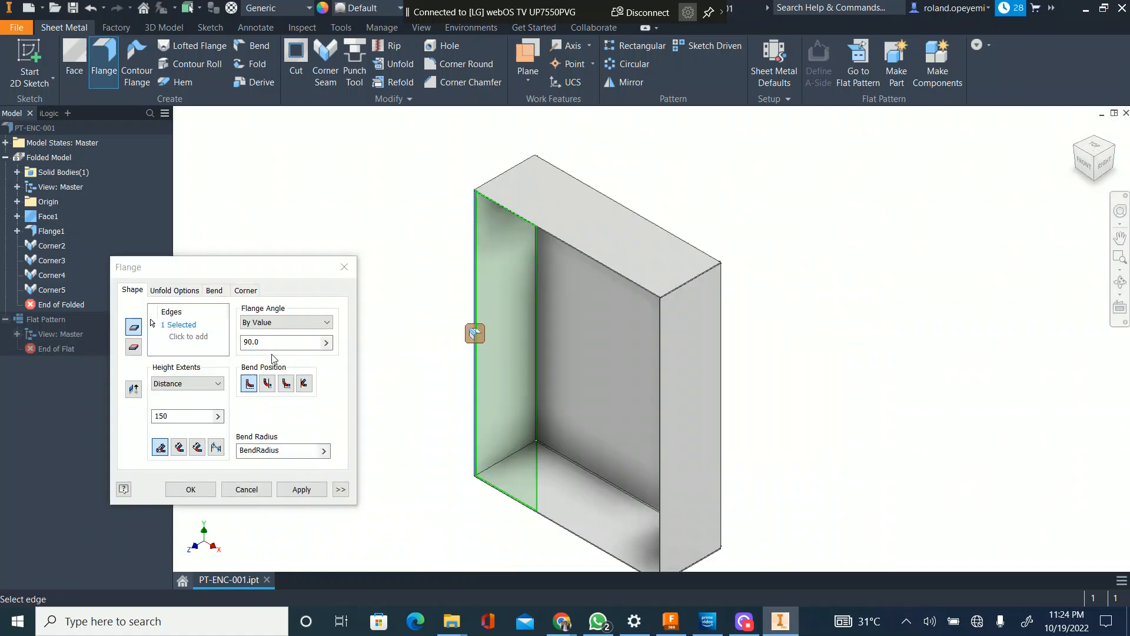
double_click(153, 416)
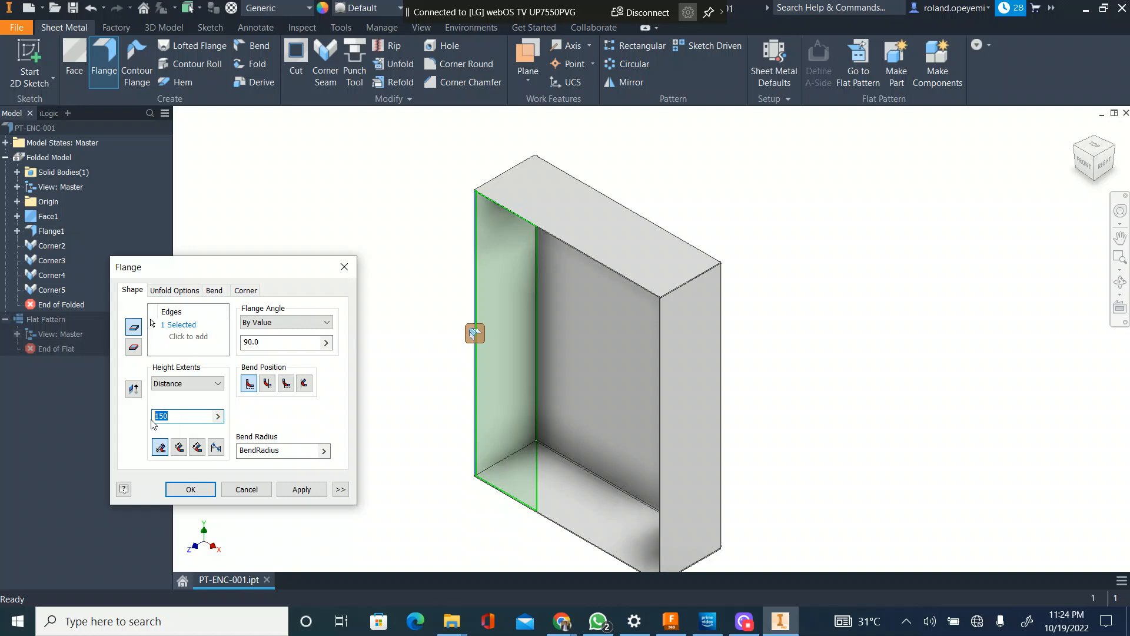
text(30)
scroll(506, 194, up, 3)
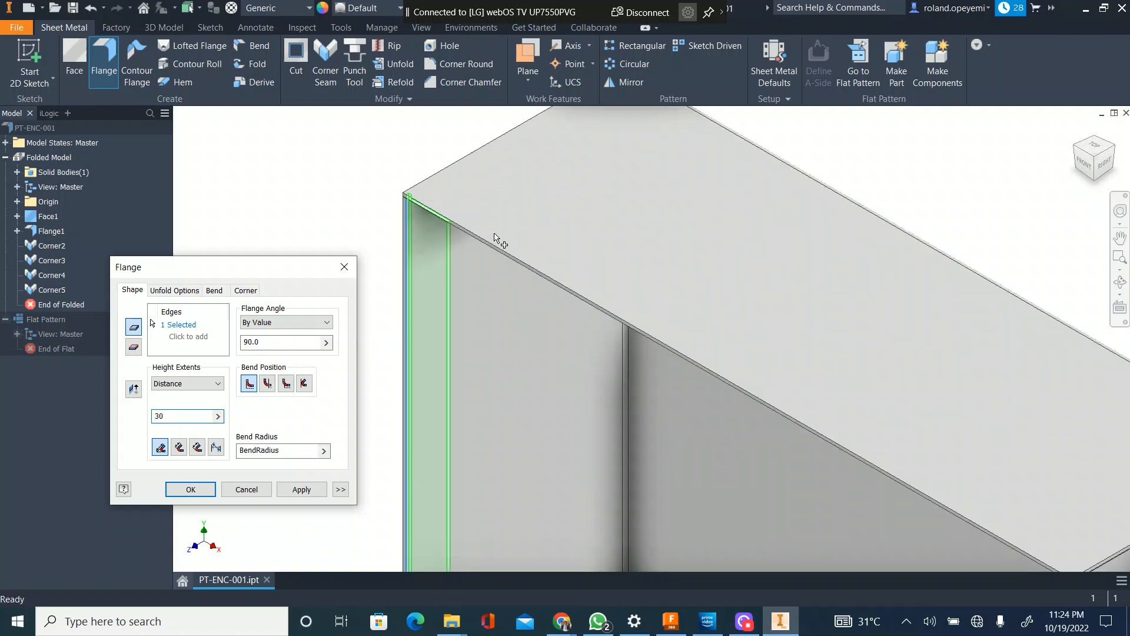
scroll(496, 238, up, 3)
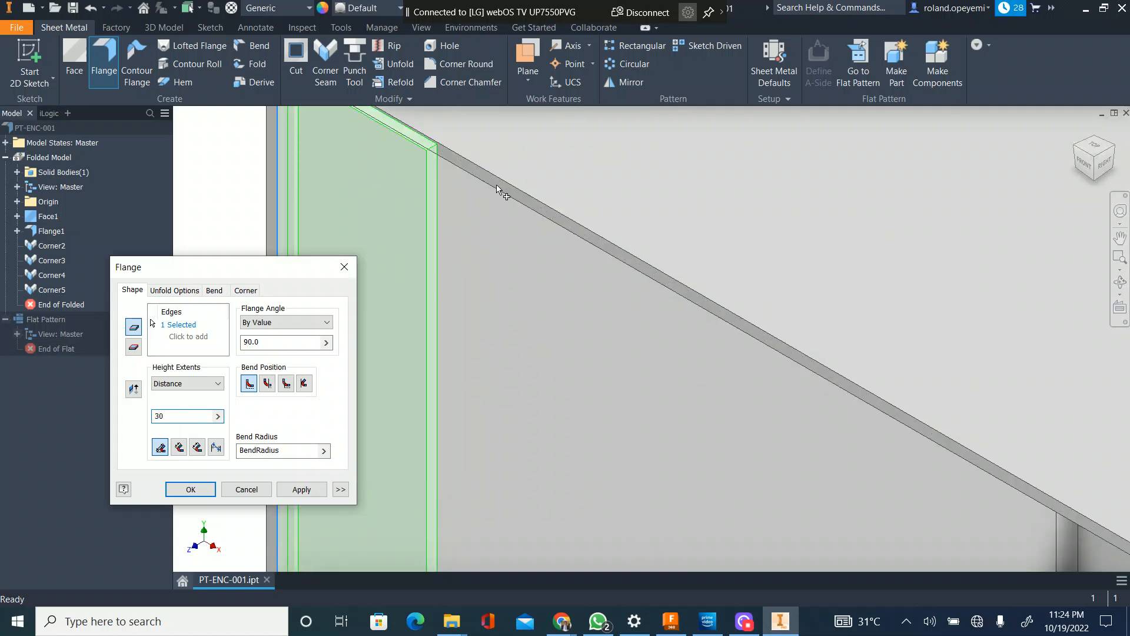
Step: Add the top, bottom and right front edges of the enclosure to the flange's edge selection
click(187, 324)
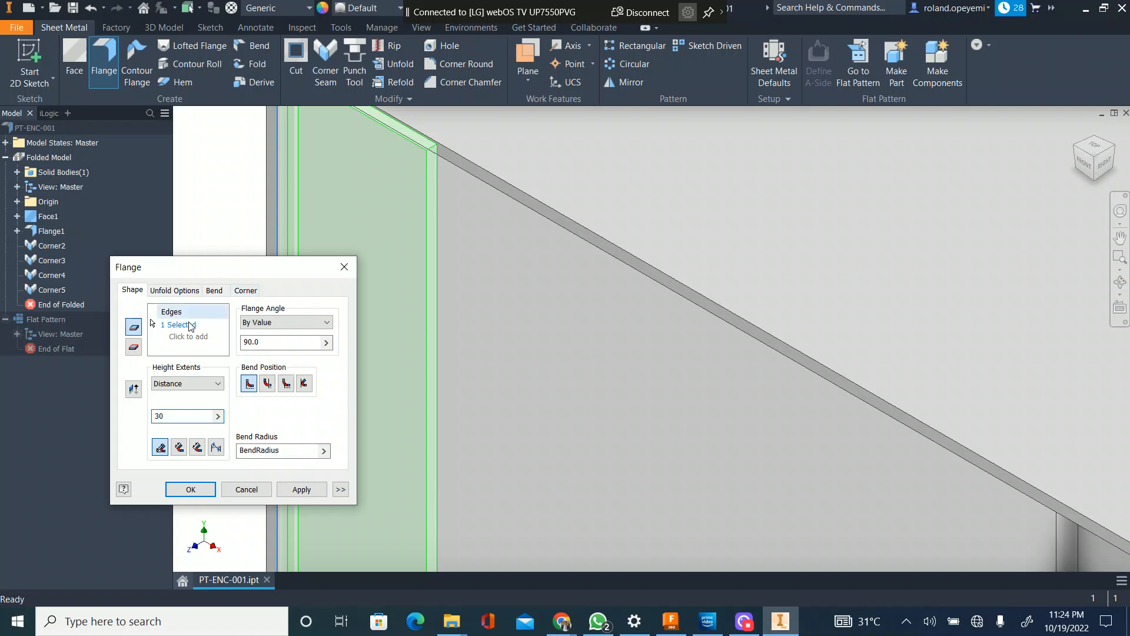
click(511, 200)
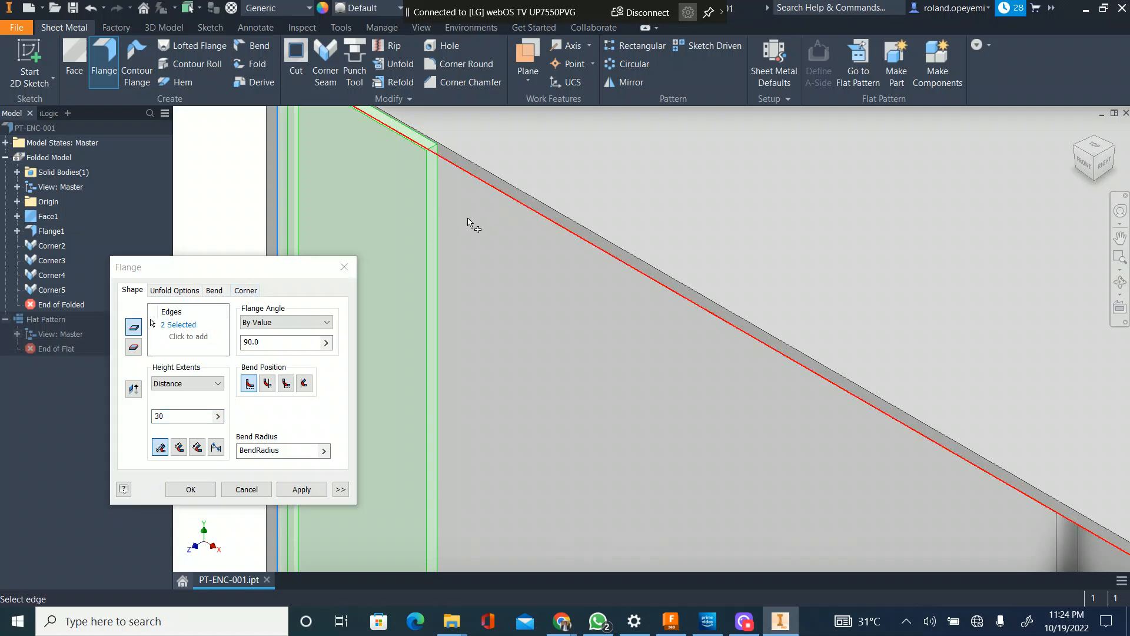
scroll(466, 222, down, 5)
scroll(482, 216, down, 2)
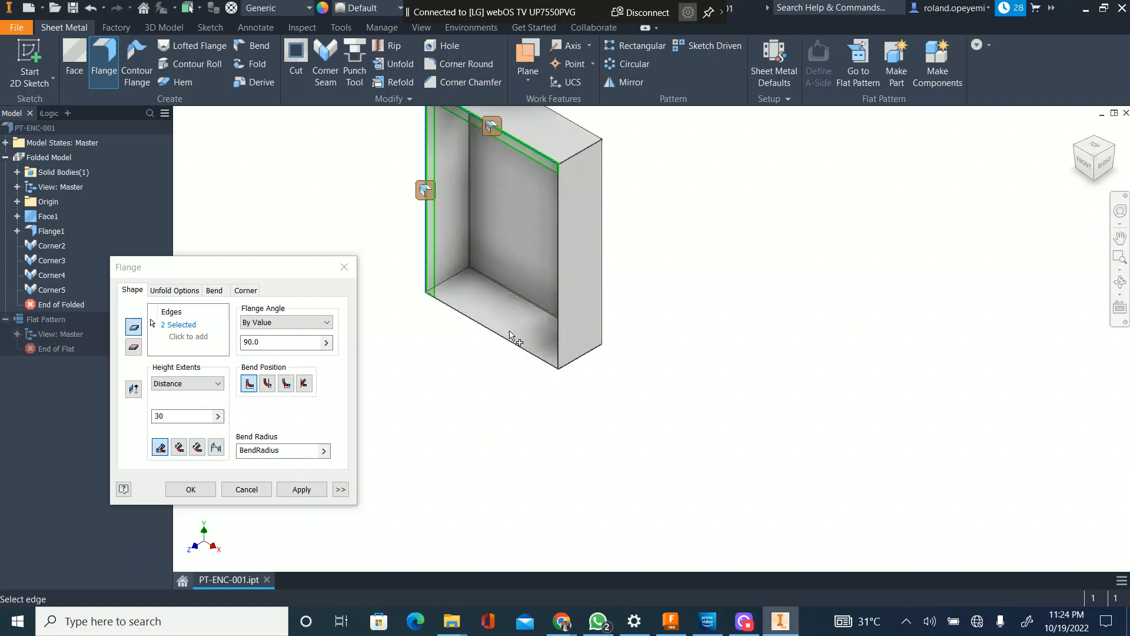
scroll(514, 348, up, 4)
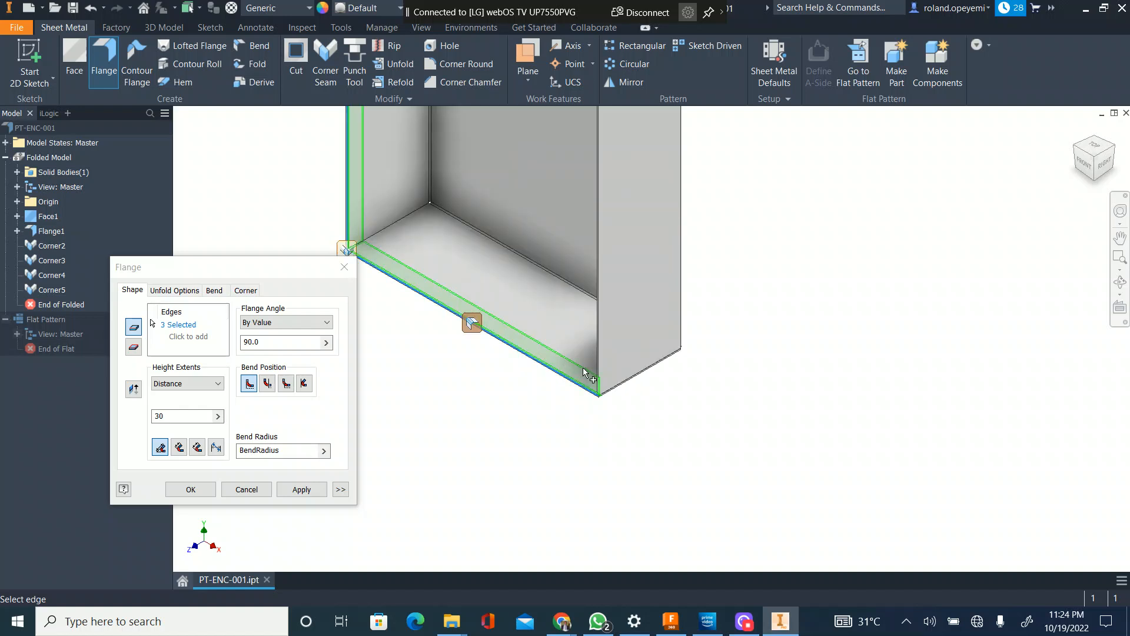
scroll(583, 367, up, 5)
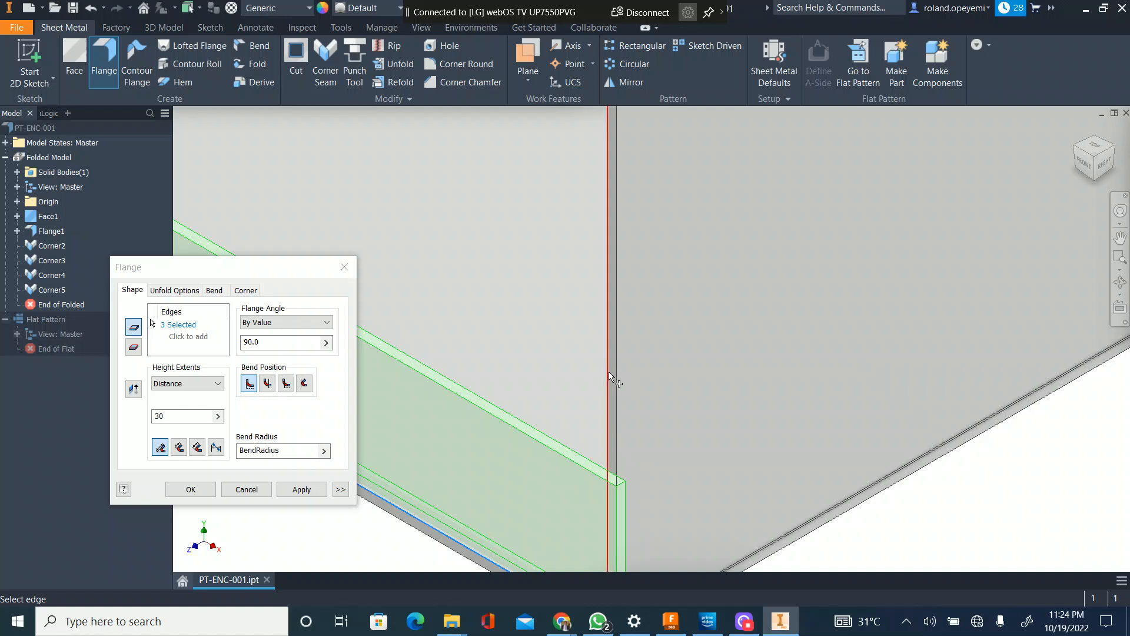
click(610, 372)
scroll(660, 360, down, 4)
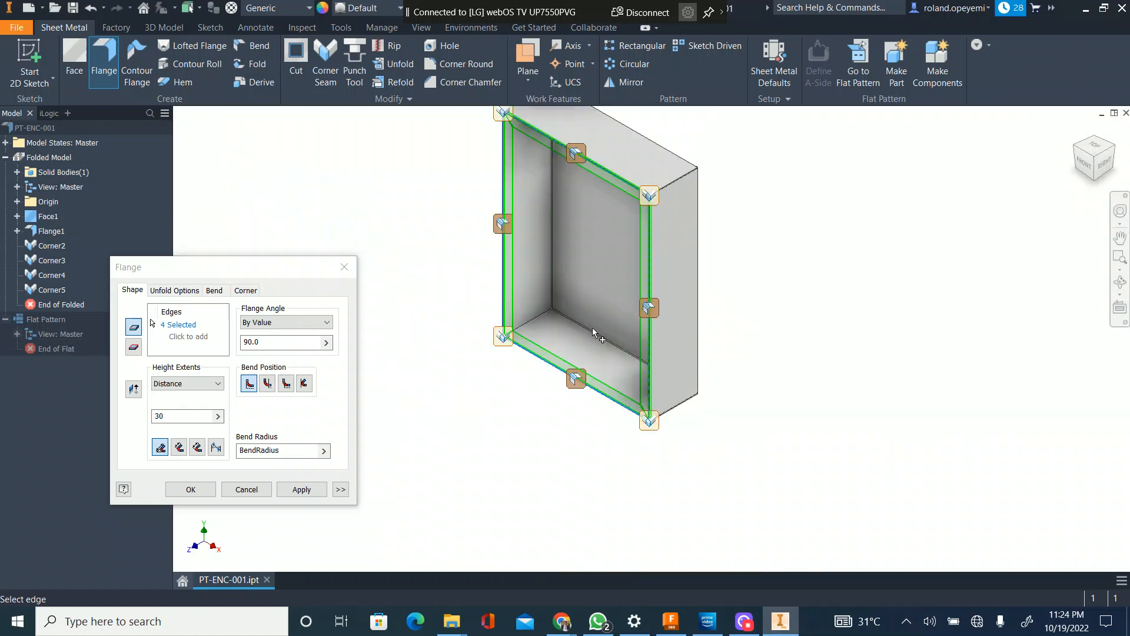
Step: Remove the enclosure's top front edge from the flange's edge selection
scroll(523, 141, up, 3)
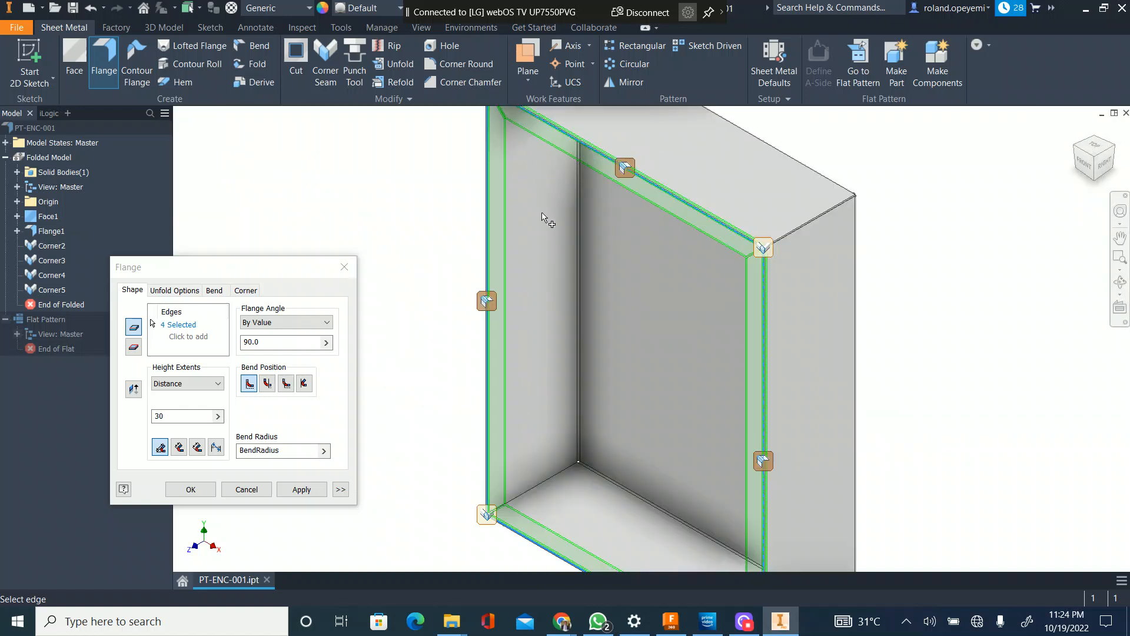
scroll(542, 218, down, 2)
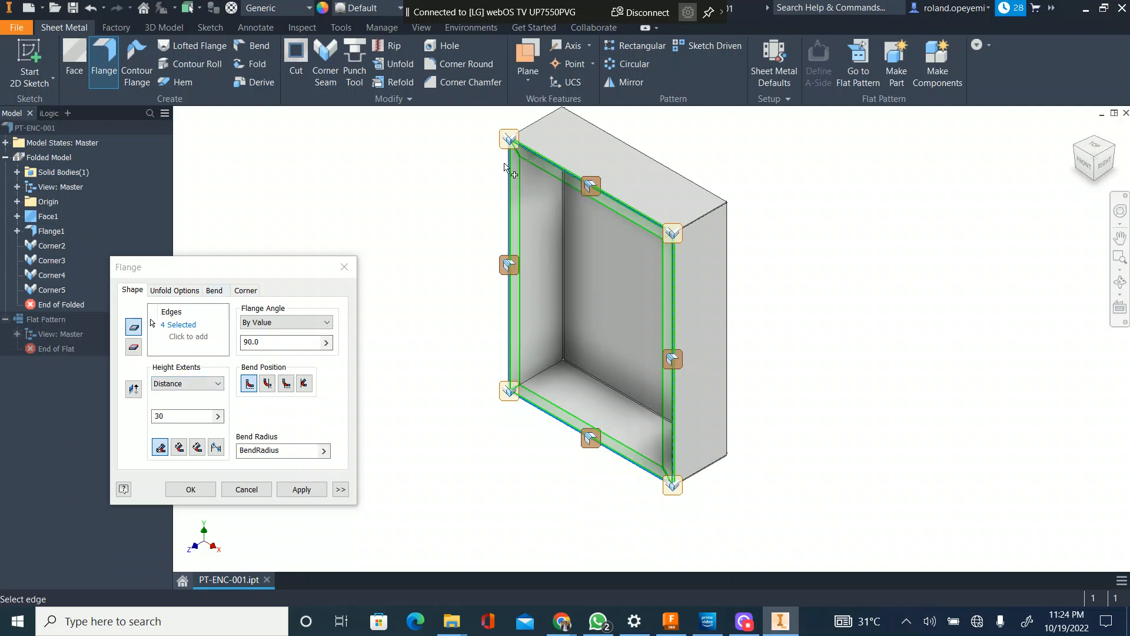
scroll(509, 160, up, 4)
scroll(486, 252, down, 3)
scroll(506, 219, up, 3)
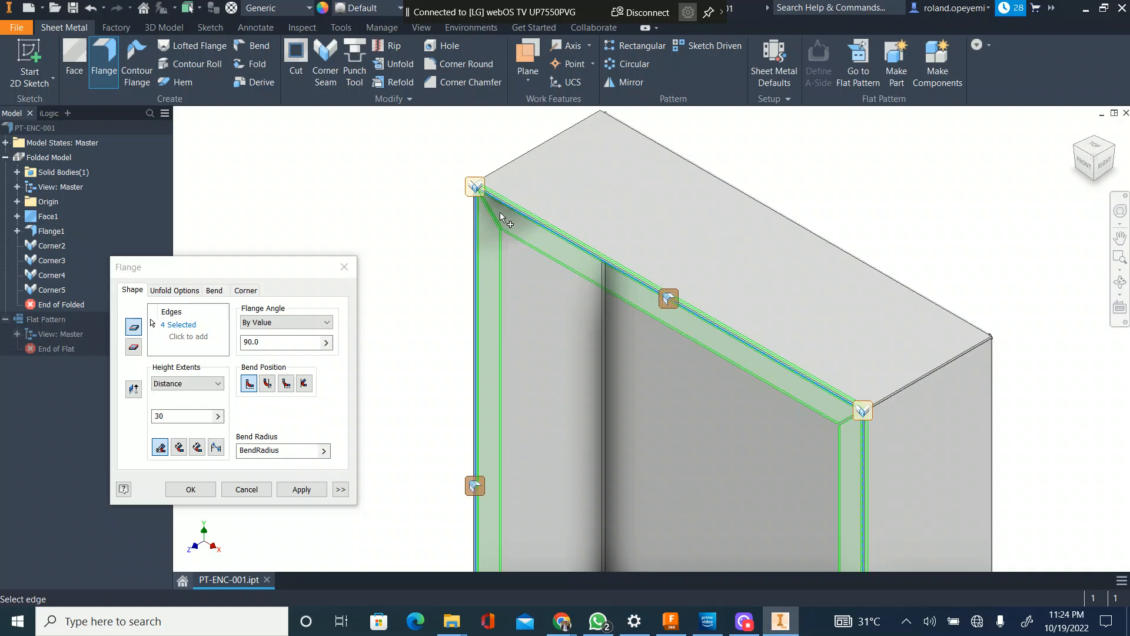
scroll(516, 219, down, 3)
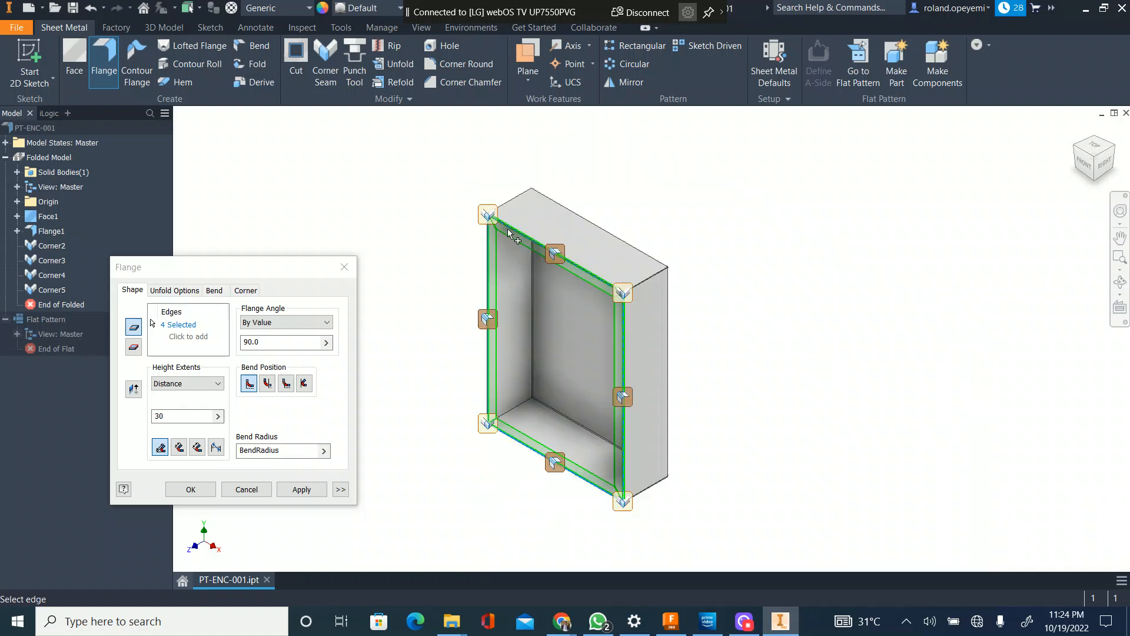
scroll(494, 241, up, 2)
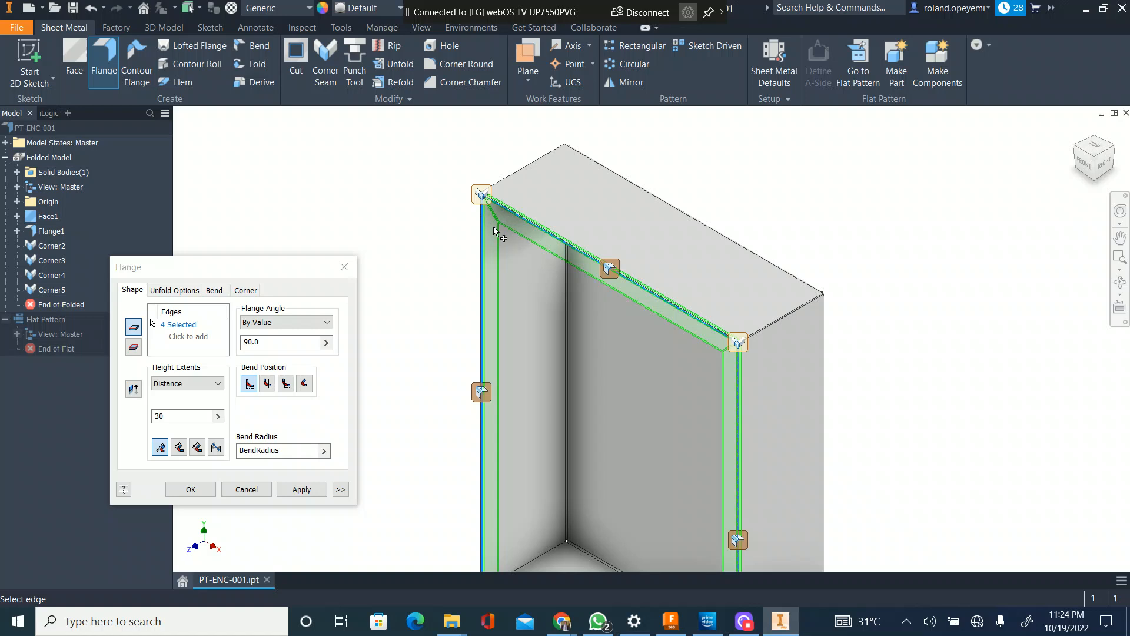
ctrl+click(516, 217)
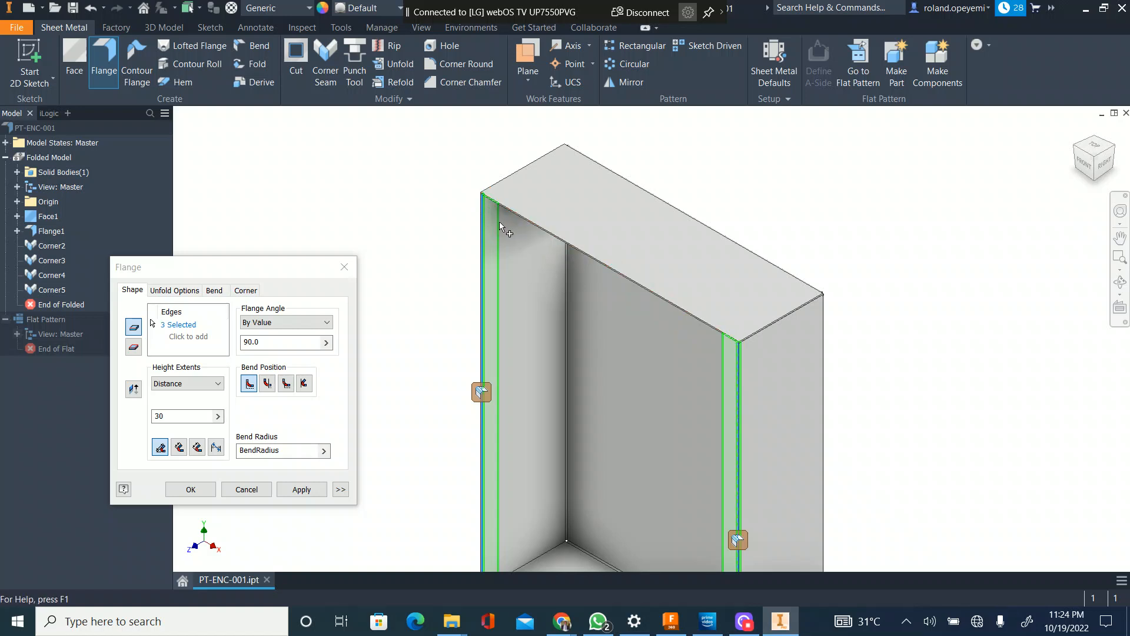
Step: Remove the enclosure's bottom front edge from the flange's edge selection
scroll(499, 225, up, 4)
scroll(451, 188, down, 5)
scroll(466, 179, up, 2)
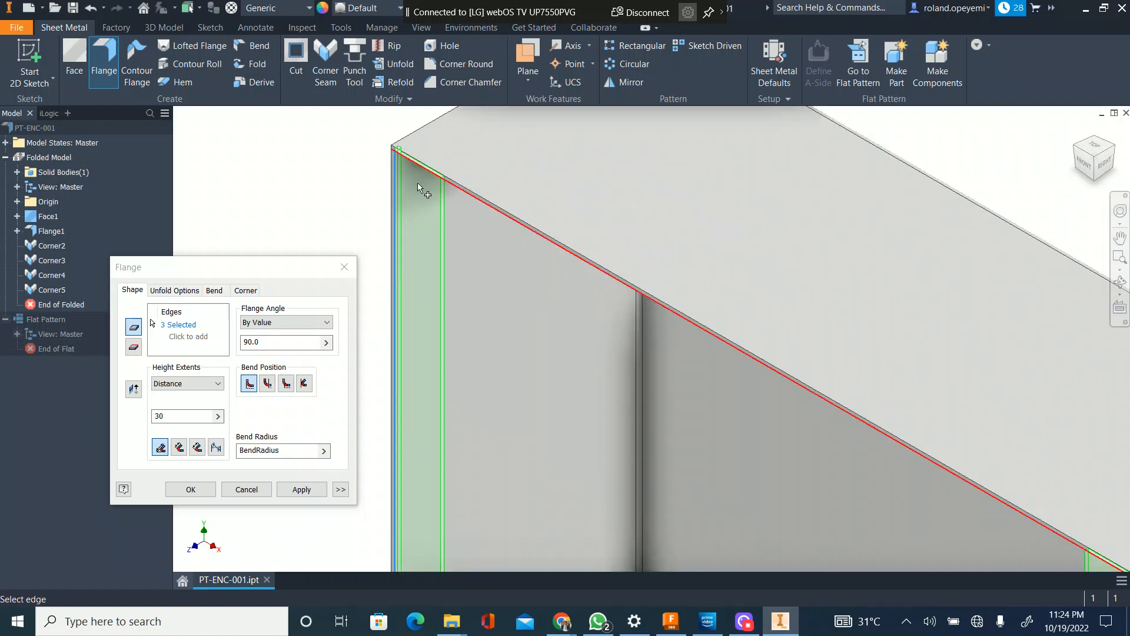
scroll(418, 184, down, 2)
scroll(422, 236, down, 3)
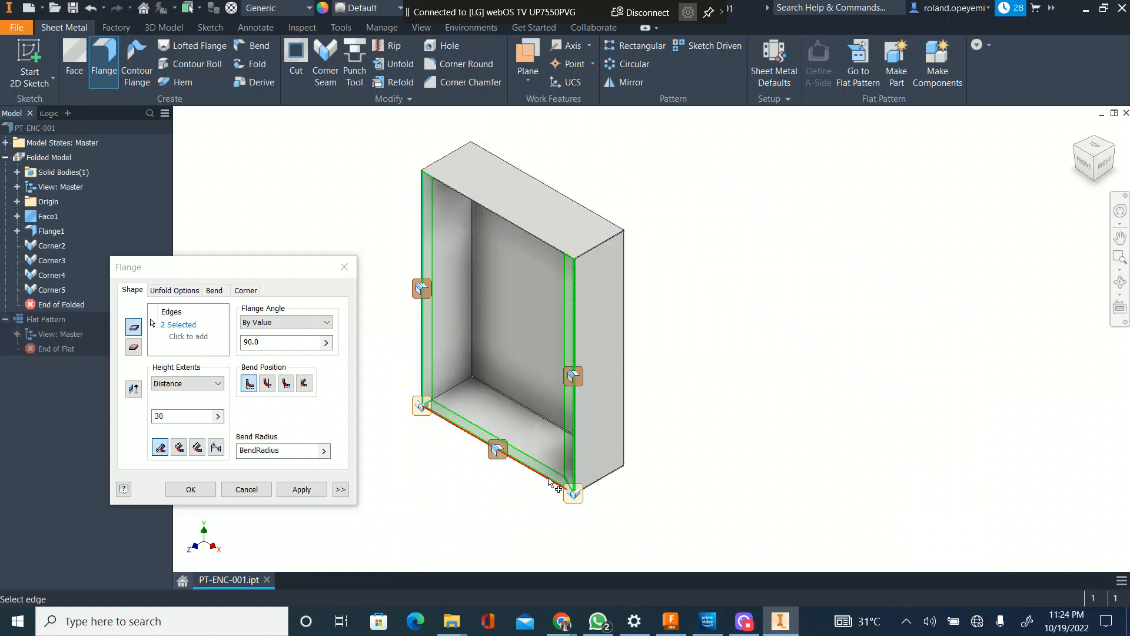
Step: Examine the flange preview at the enclosure's lower-right front corner
scroll(570, 482, up, 5)
scroll(649, 507, down, 1)
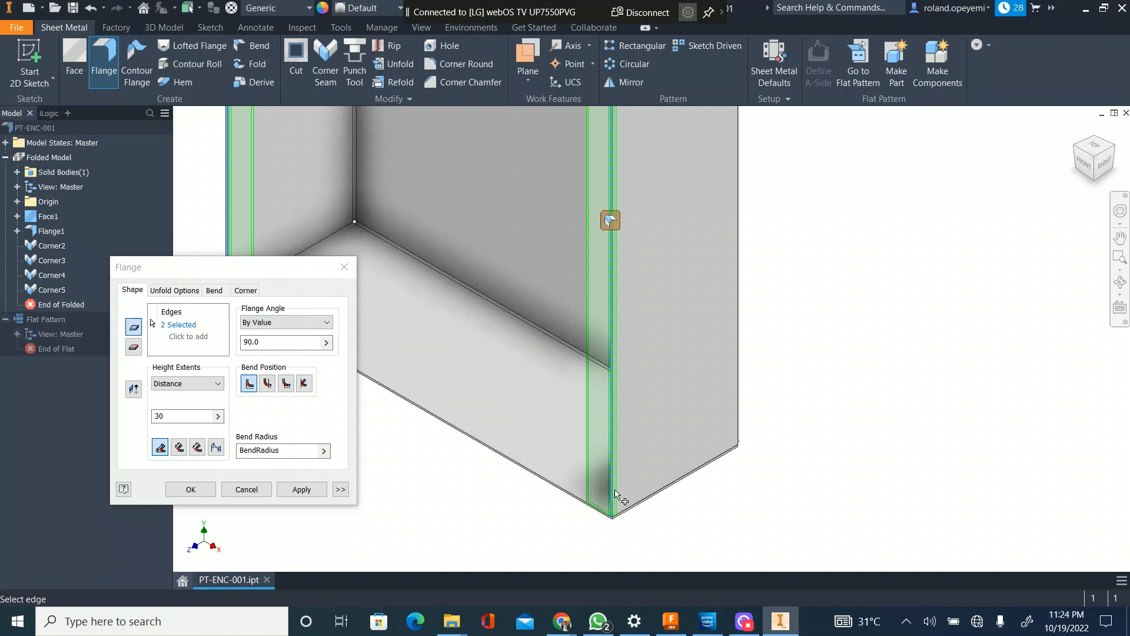
scroll(617, 498, down, 1)
scroll(617, 497, up, 3)
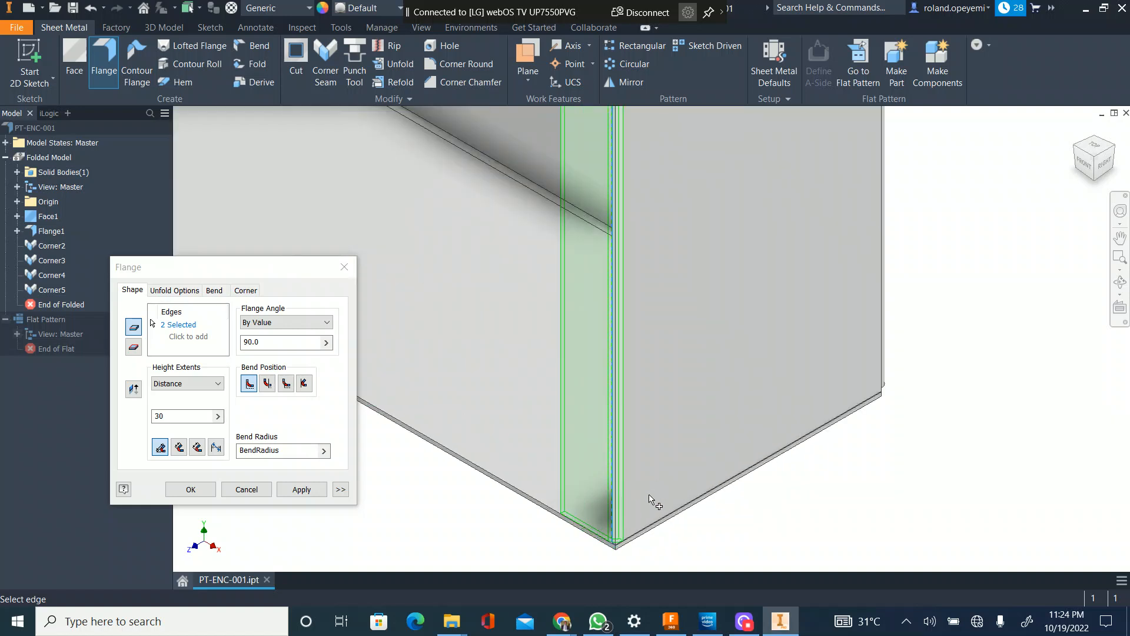
scroll(651, 500, down, 1)
scroll(620, 504, down, 1)
scroll(613, 489, up, 3)
scroll(733, 527, down, 2)
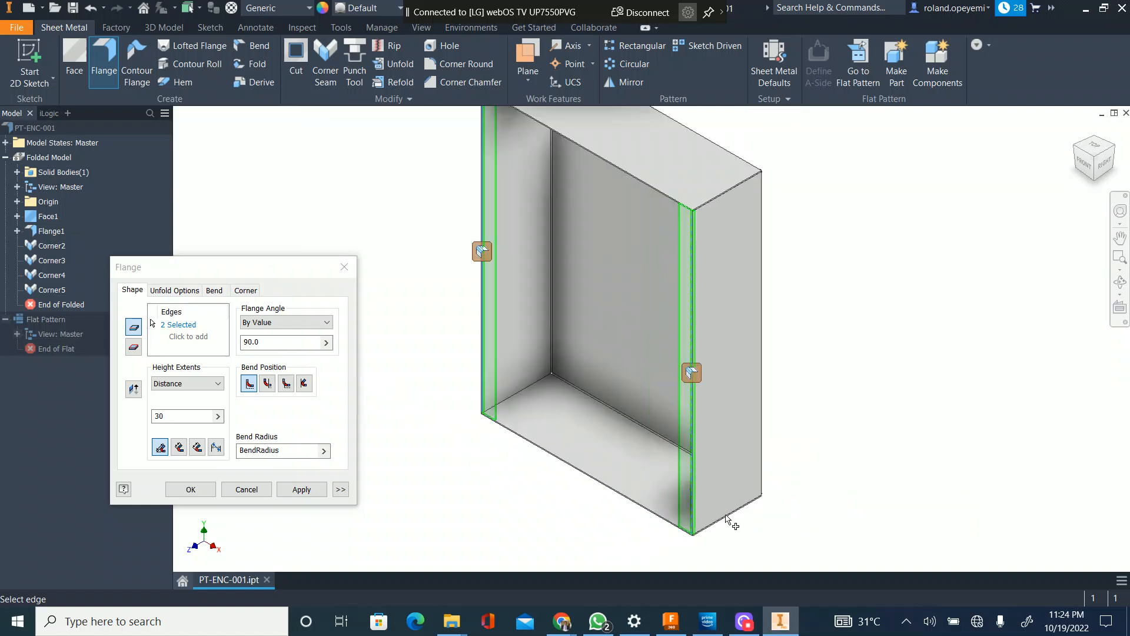
Step: Open the bend edit of the left vertical flange and set its width extents type to Offset
click(208, 415)
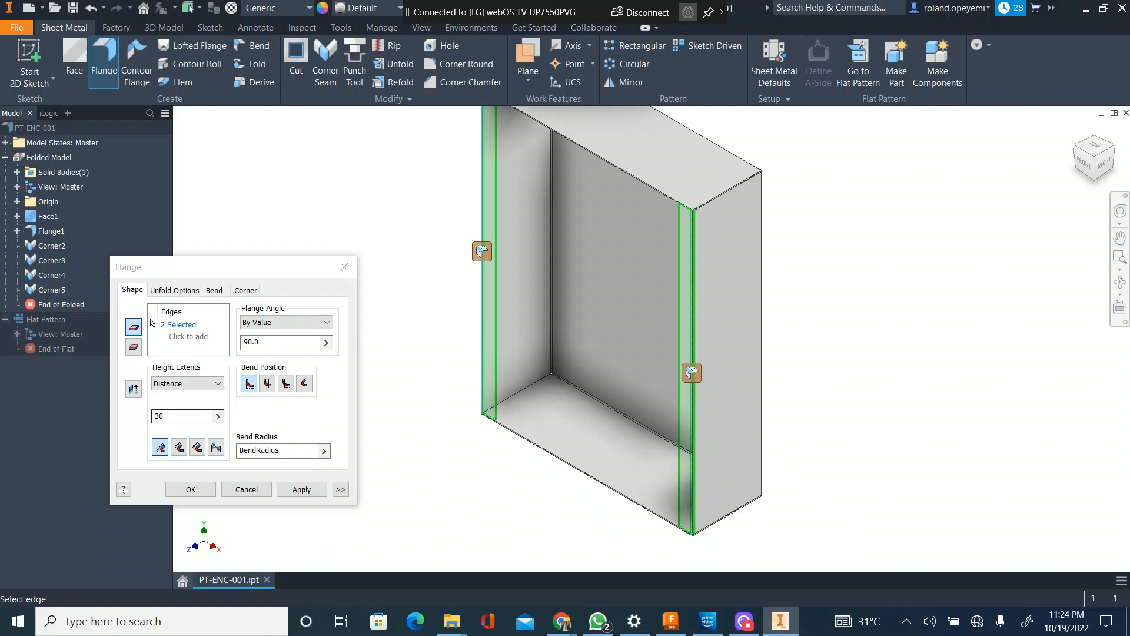
click(482, 251)
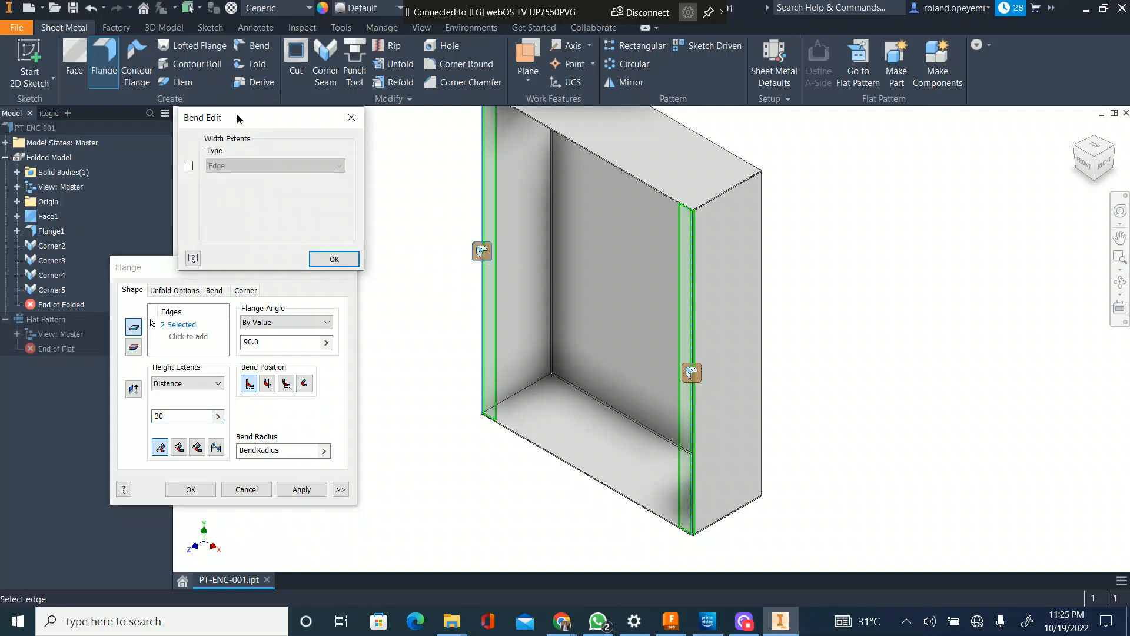
drag(236, 115, 316, 200)
middle_drag(561, 196, 620, 281)
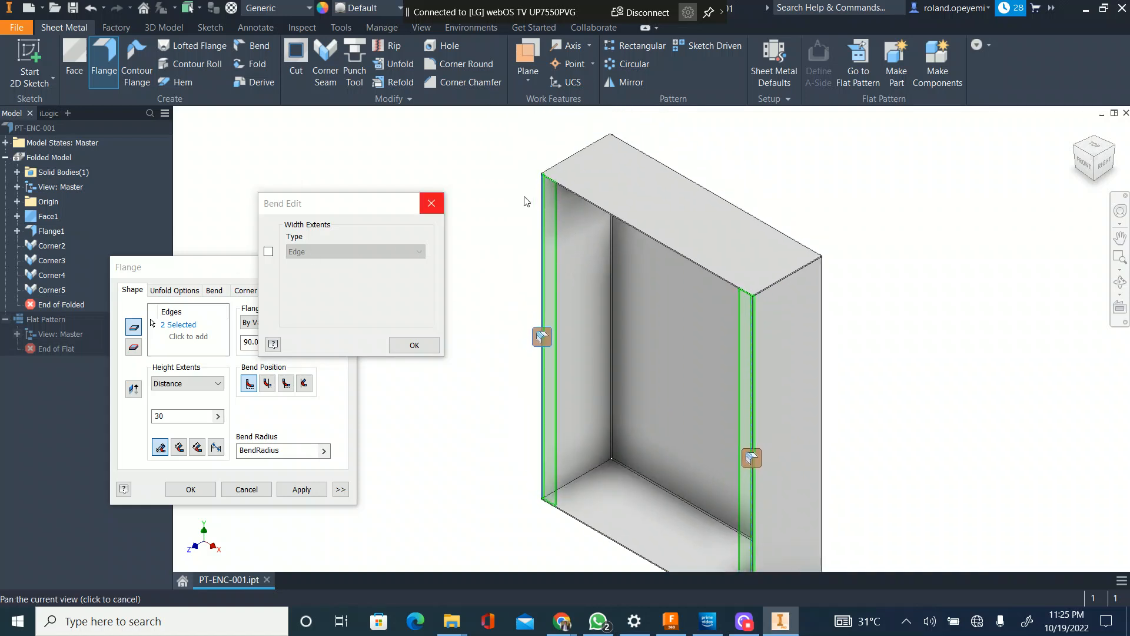
click(269, 252)
click(312, 251)
click(310, 282)
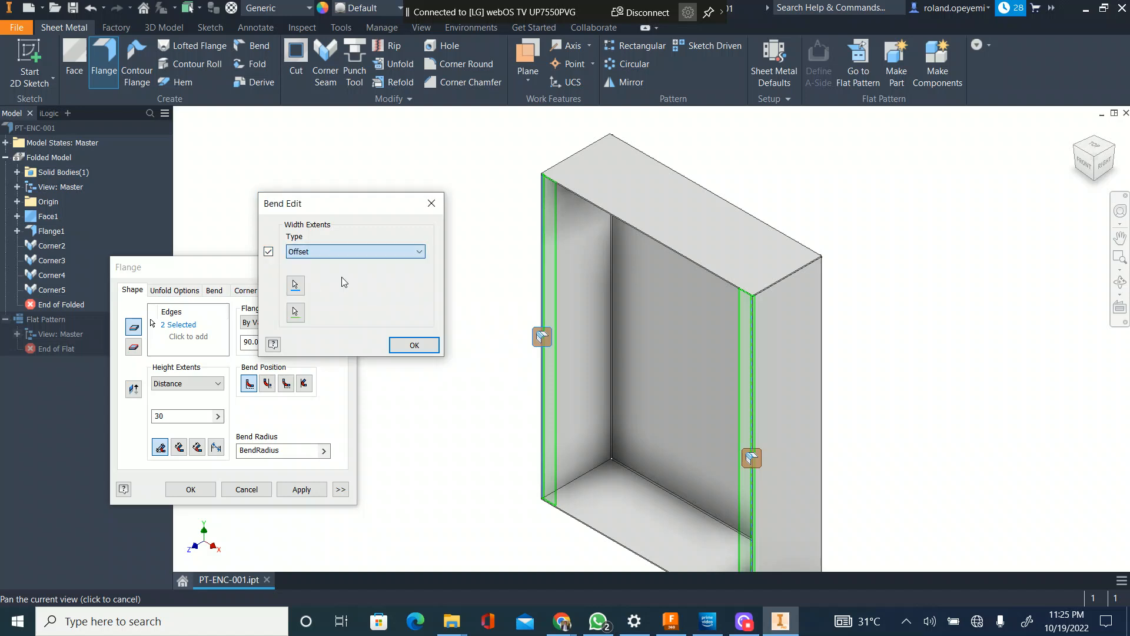
Step: Set both width offsets of the left vertical flange to 31 mm and accept the bend edit
text(3)
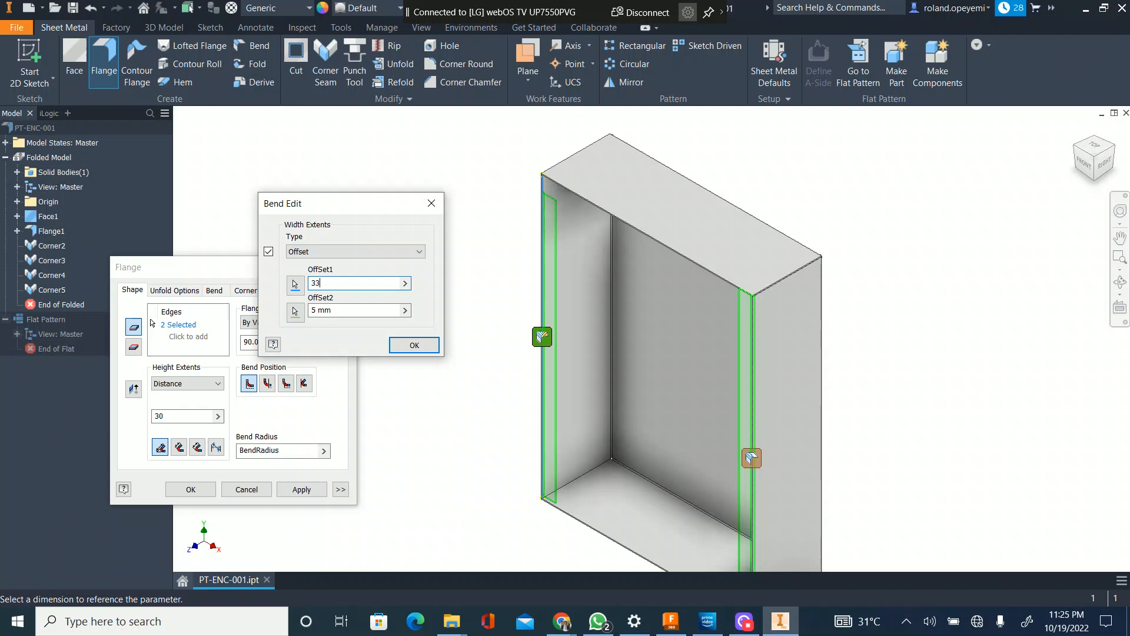
text(1)
click(353, 310)
text(31)
scroll(565, 516, down, 5)
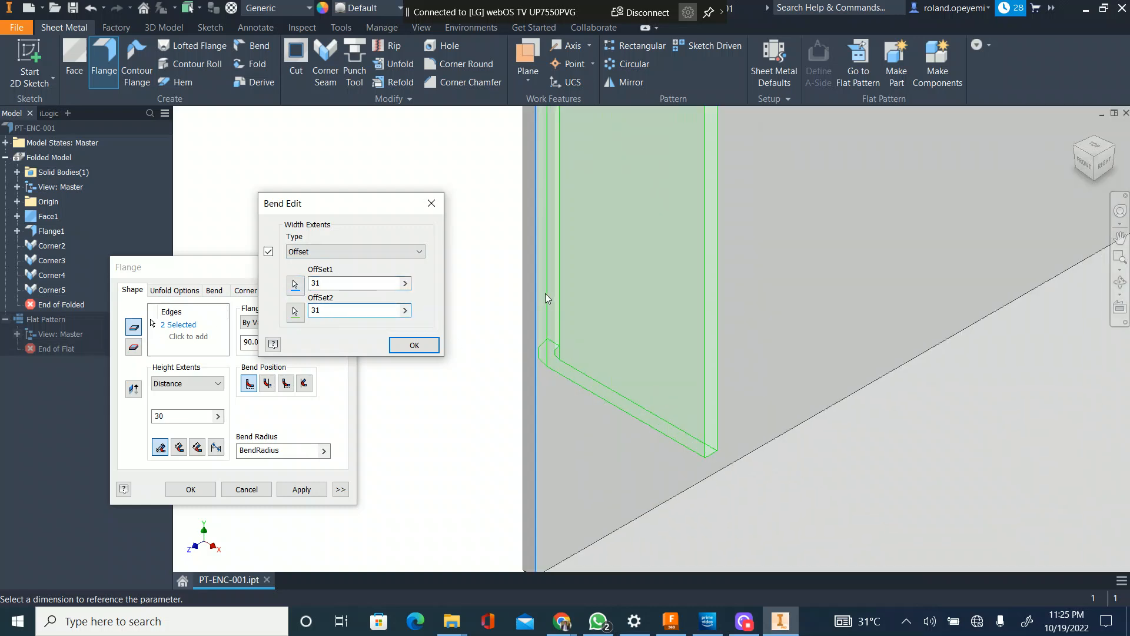
scroll(559, 373, up, 3)
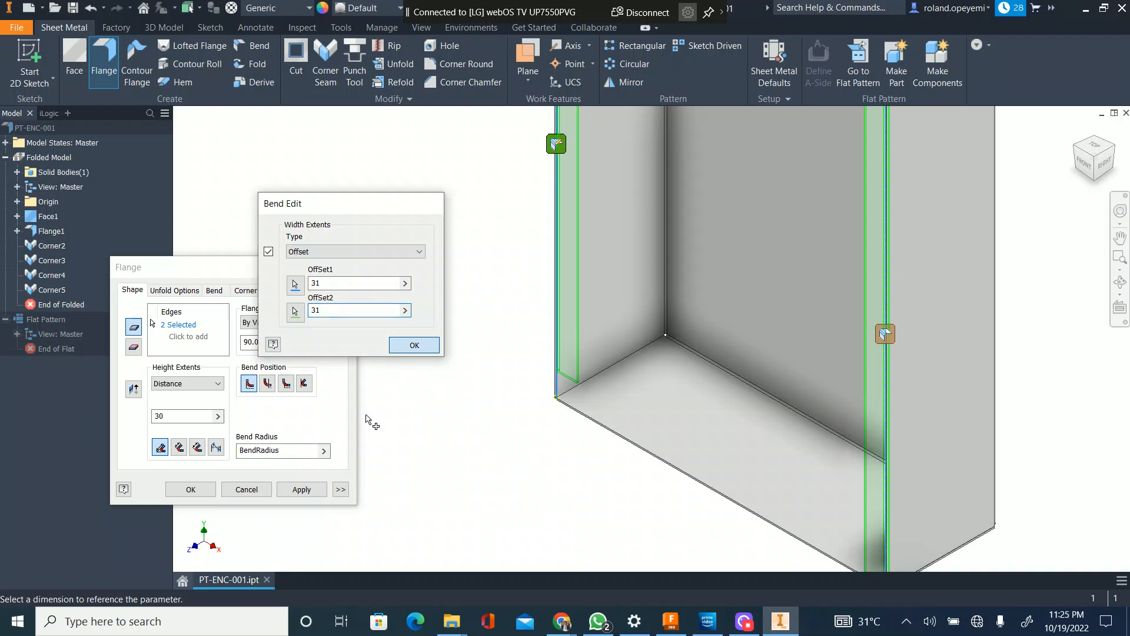
key(Return)
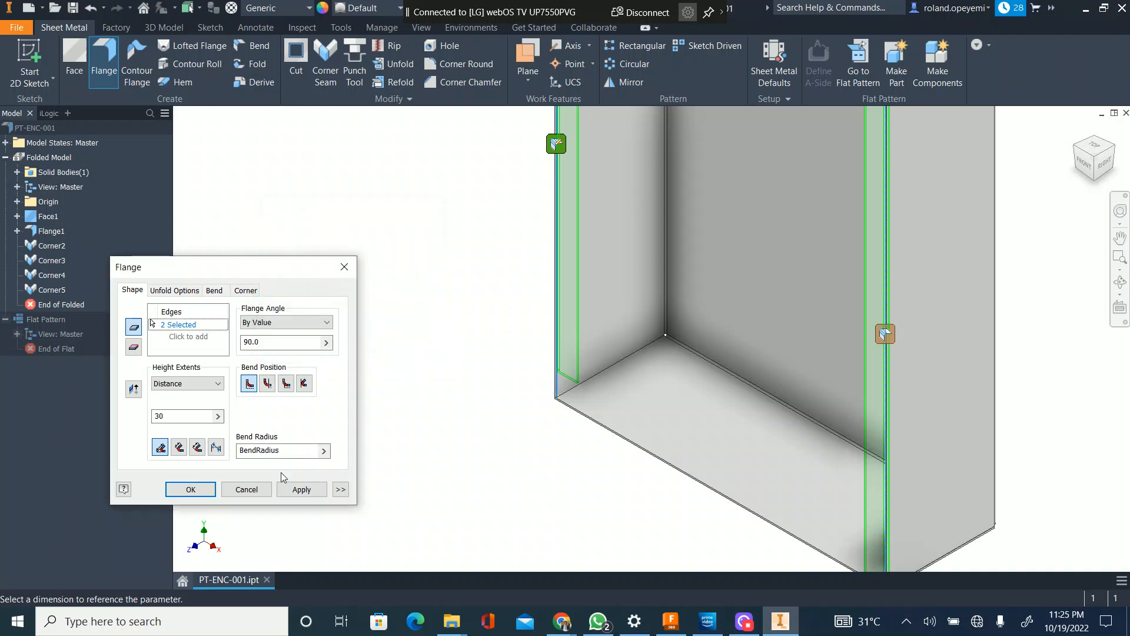
Step: Set the right vertical flange's width extents to Offset with 31 mm at both ends and accept the bend edit
click(887, 336)
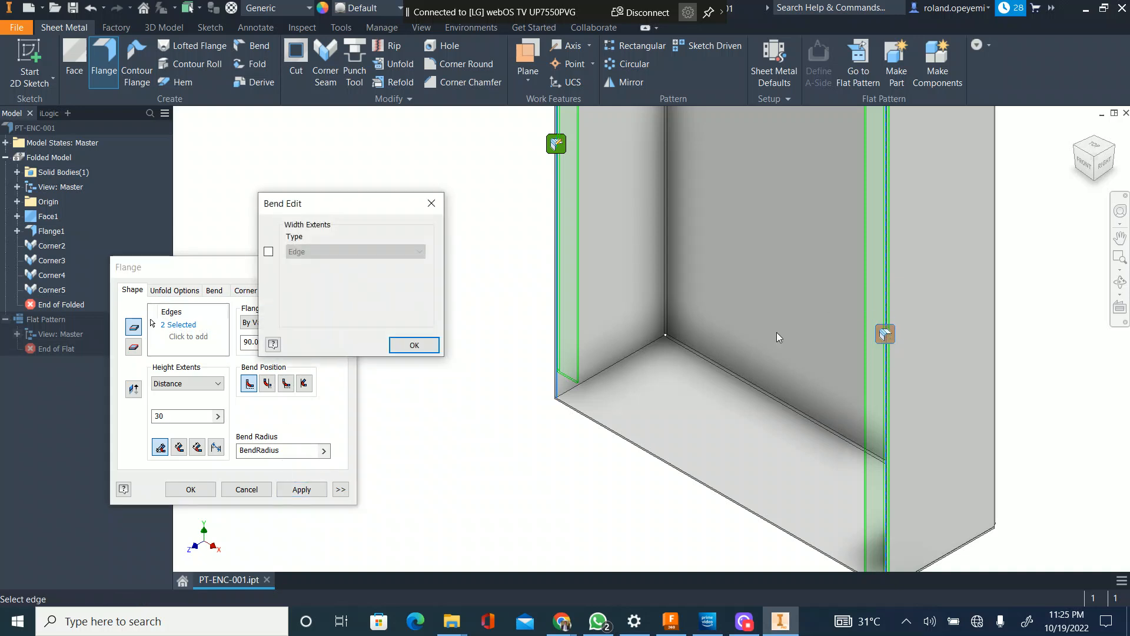
click(353, 251)
click(318, 284)
click(319, 284)
text(31)
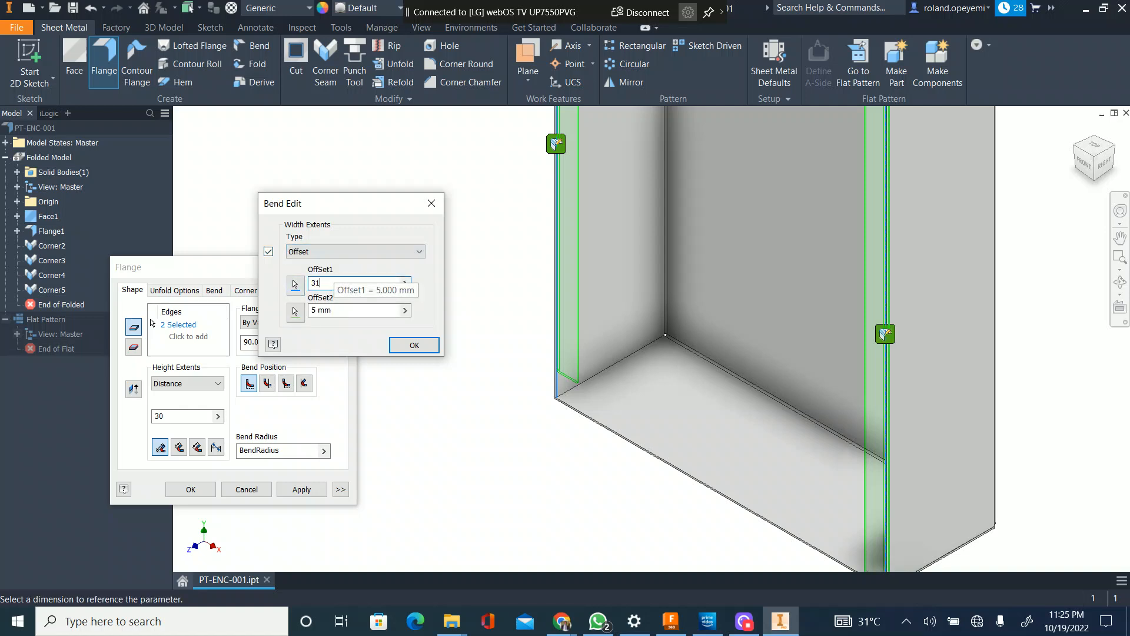
key(Tab)
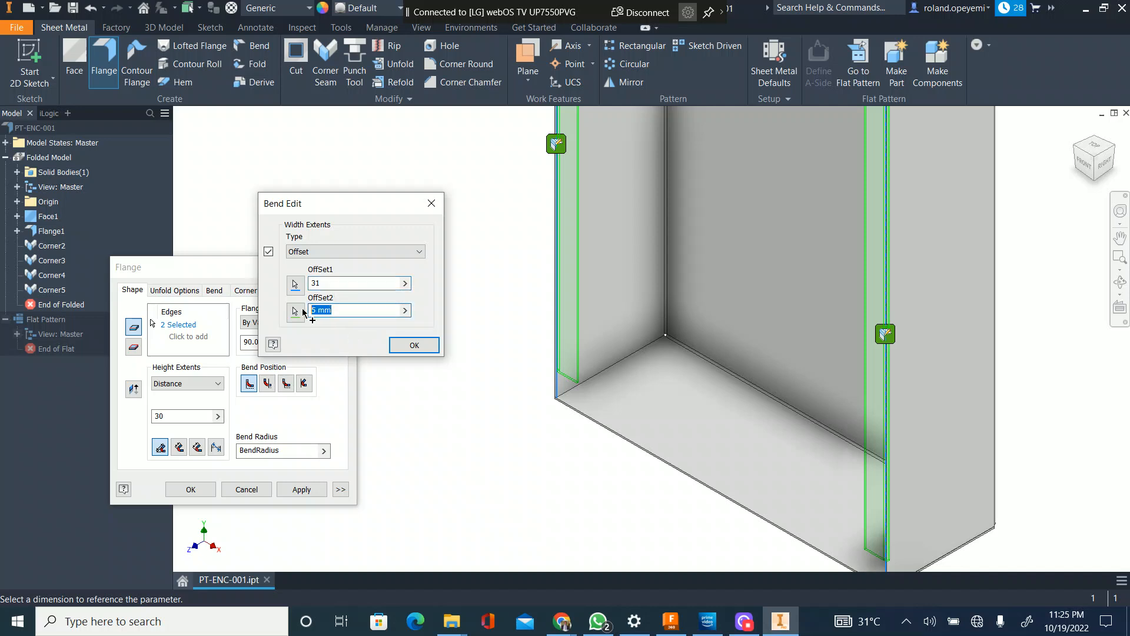
text(31)
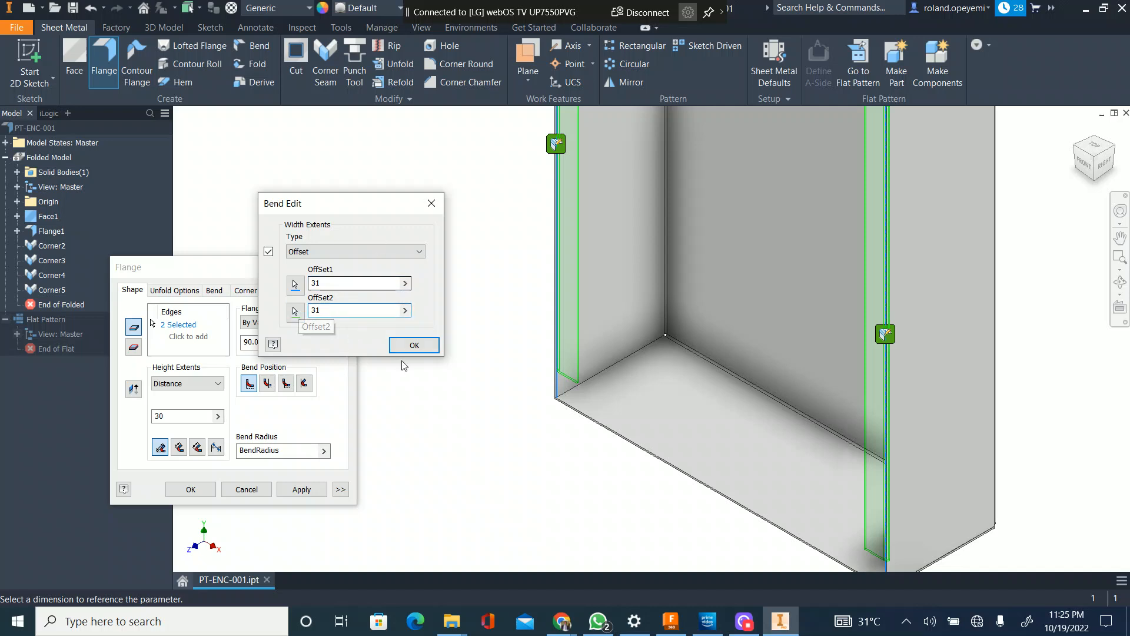
click(413, 345)
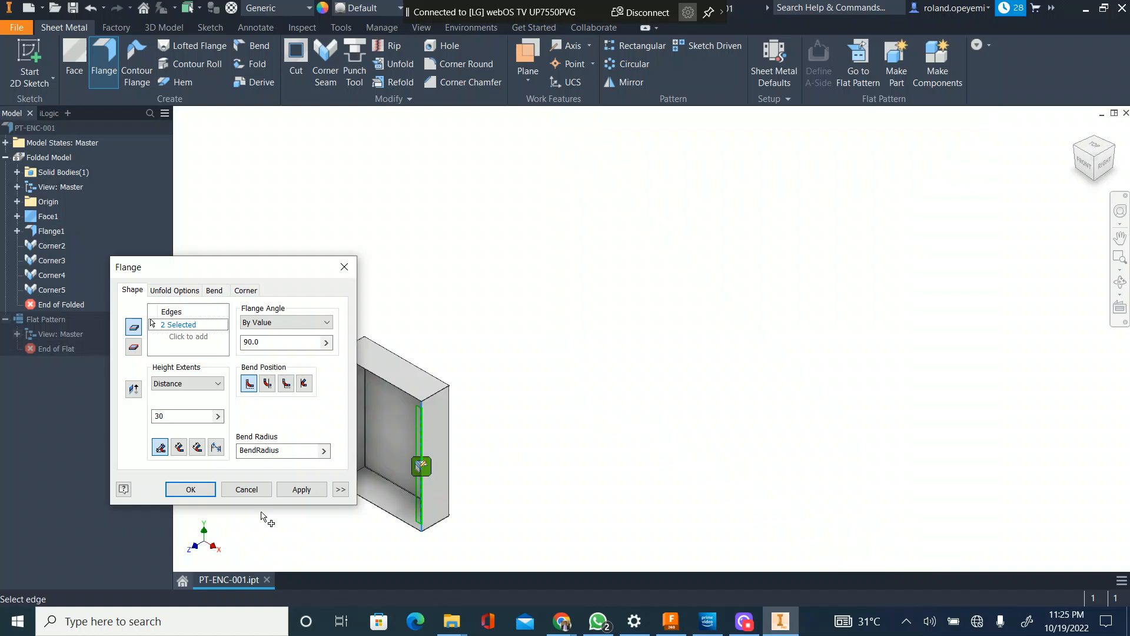
Step: Create the 30 mm return flanges on both vertical front edges and finish the Flange command
click(300, 492)
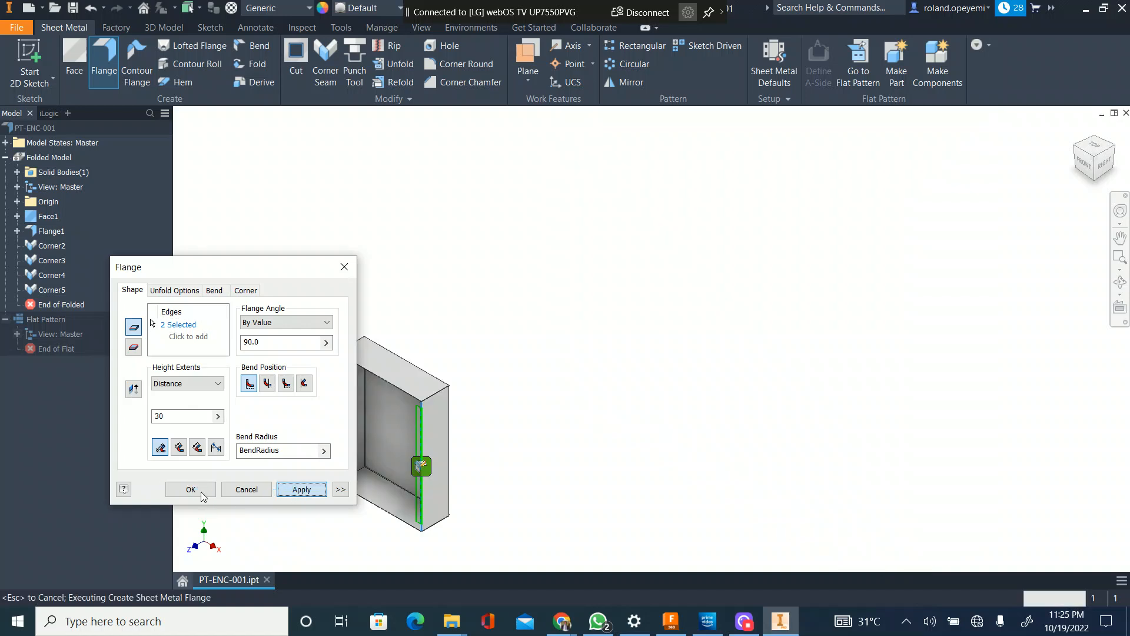
click(266, 491)
scroll(454, 449, up, 6)
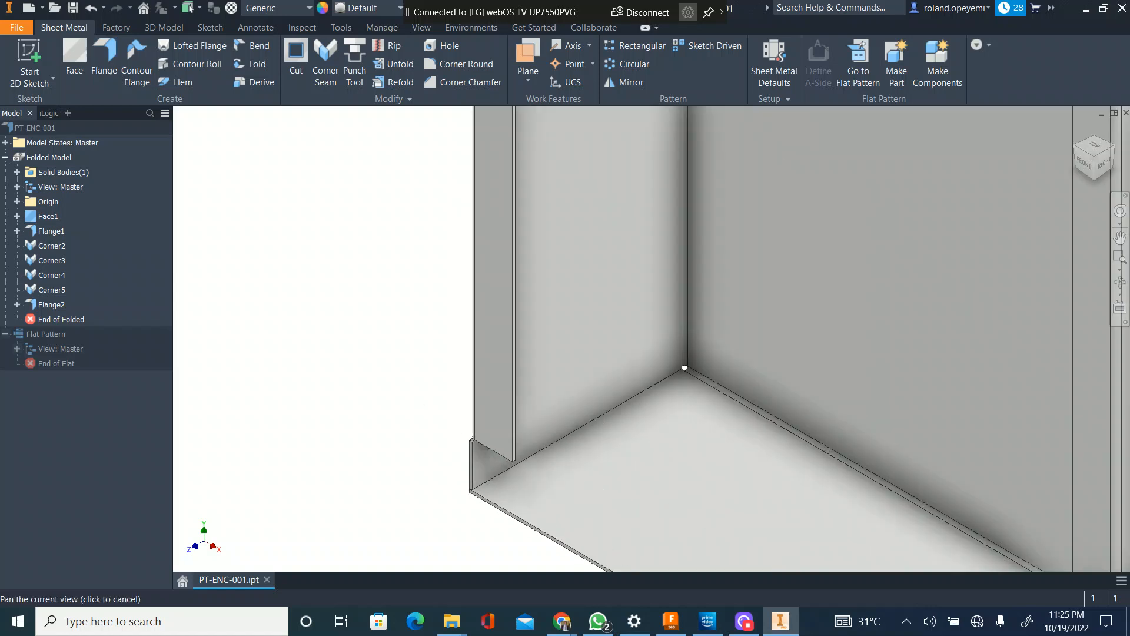
scroll(365, 412, up, 4)
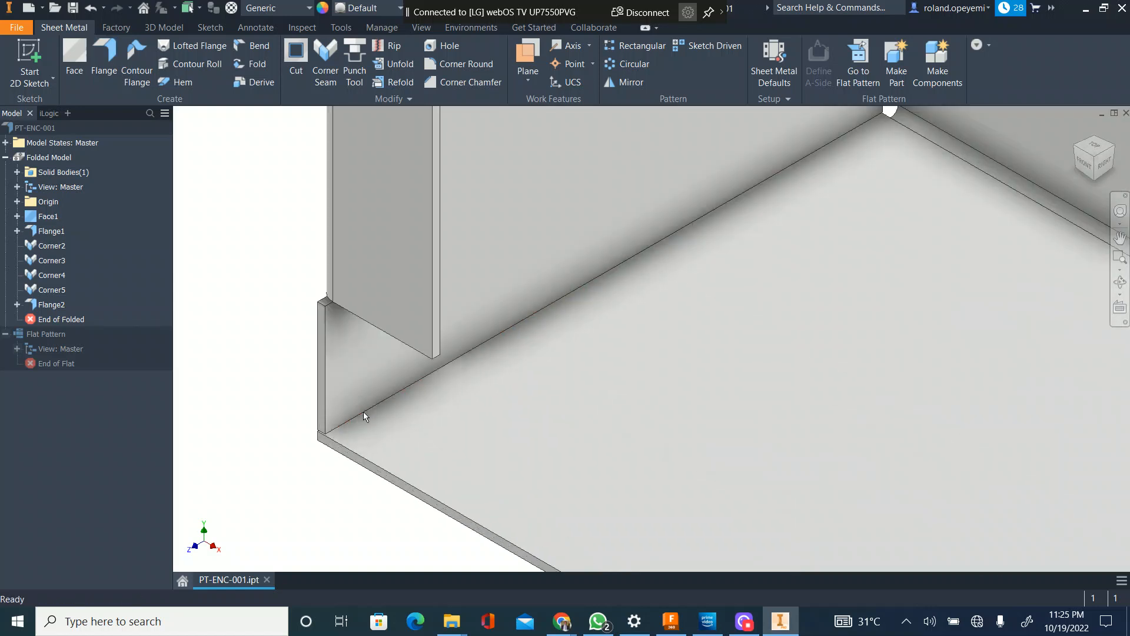
scroll(374, 392, down, 4)
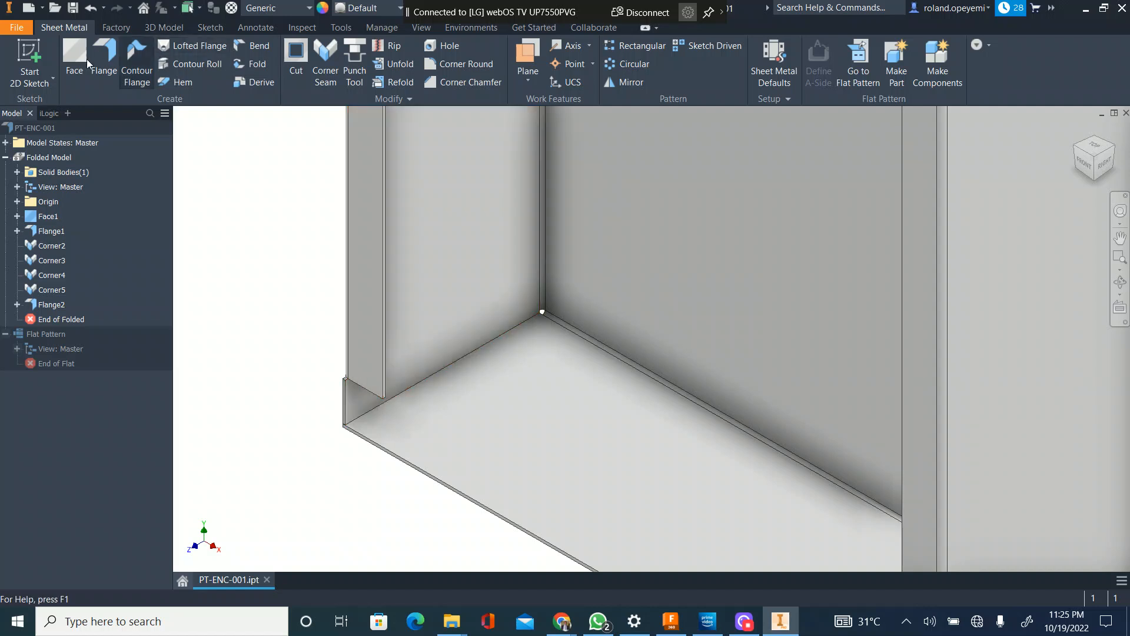
Step: Add 13 mm flanges at 90 degrees along the inner vertical edges of both front return flanges
click(106, 59)
click(382, 272)
scroll(441, 344, down, 4)
scroll(484, 374, up, 3)
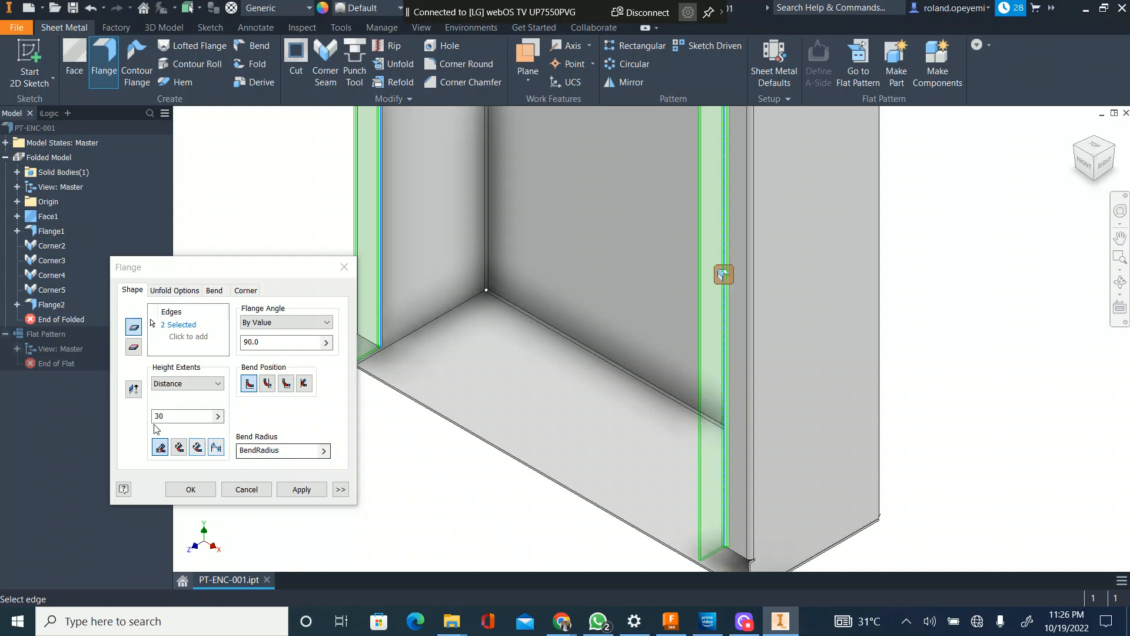
text(1)
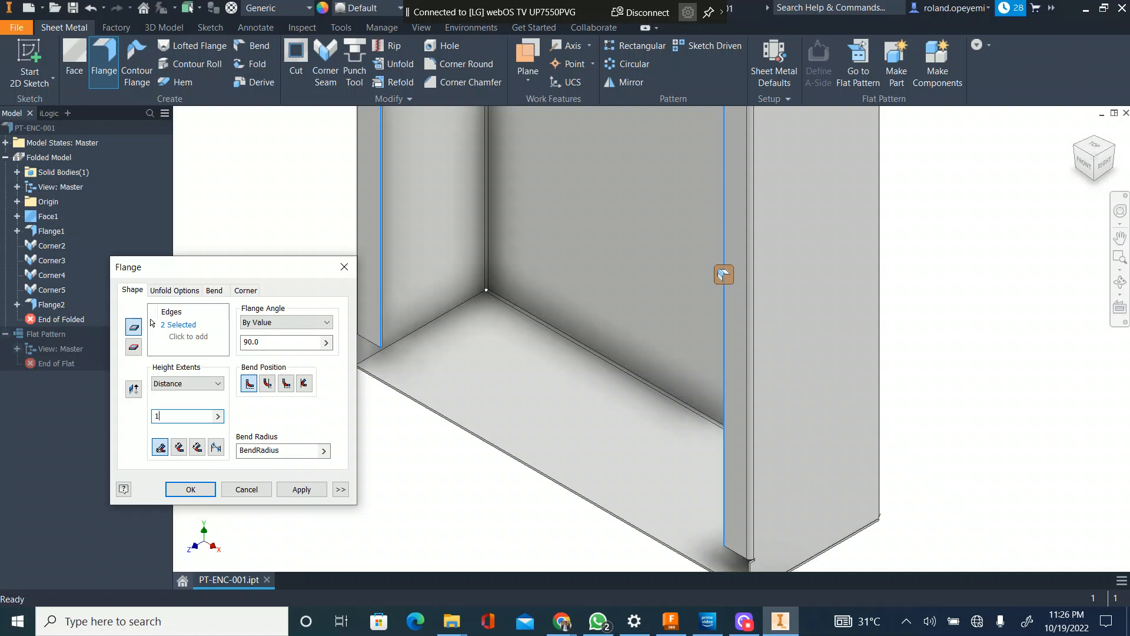
text(3)
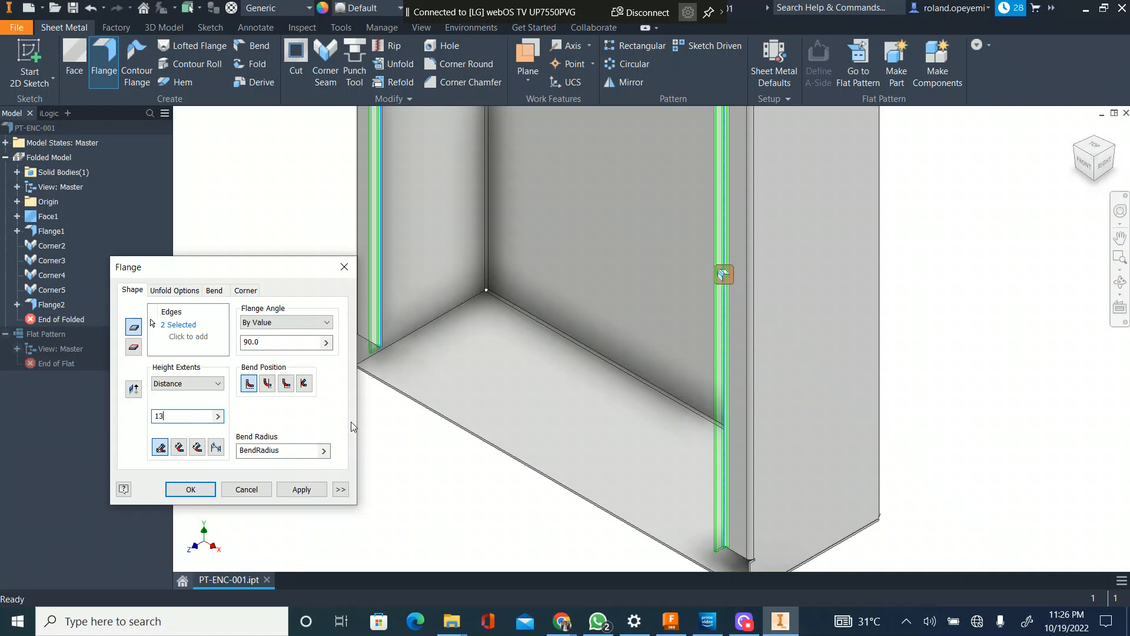
scroll(589, 354, down, 5)
scroll(660, 236, up, 5)
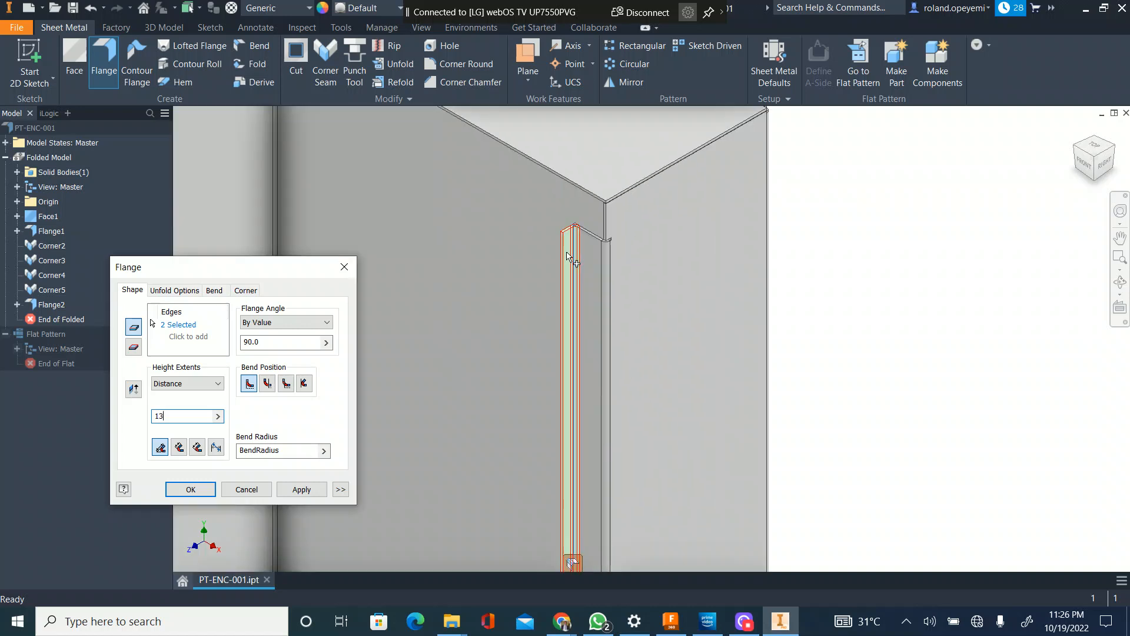
scroll(567, 255, up, 2)
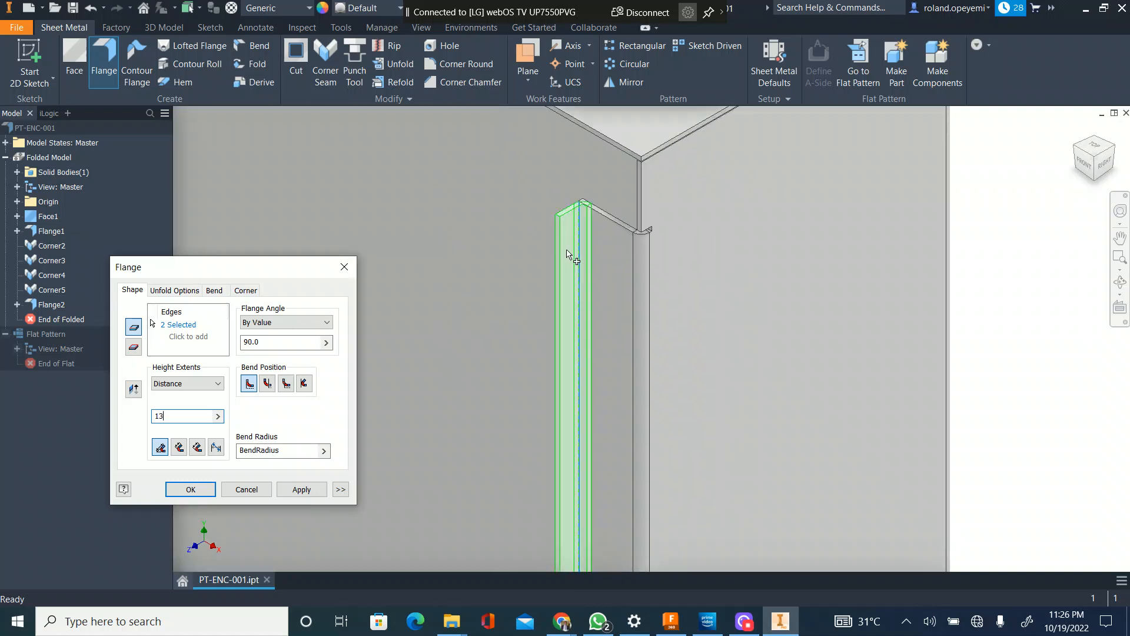
scroll(561, 251, down, 5)
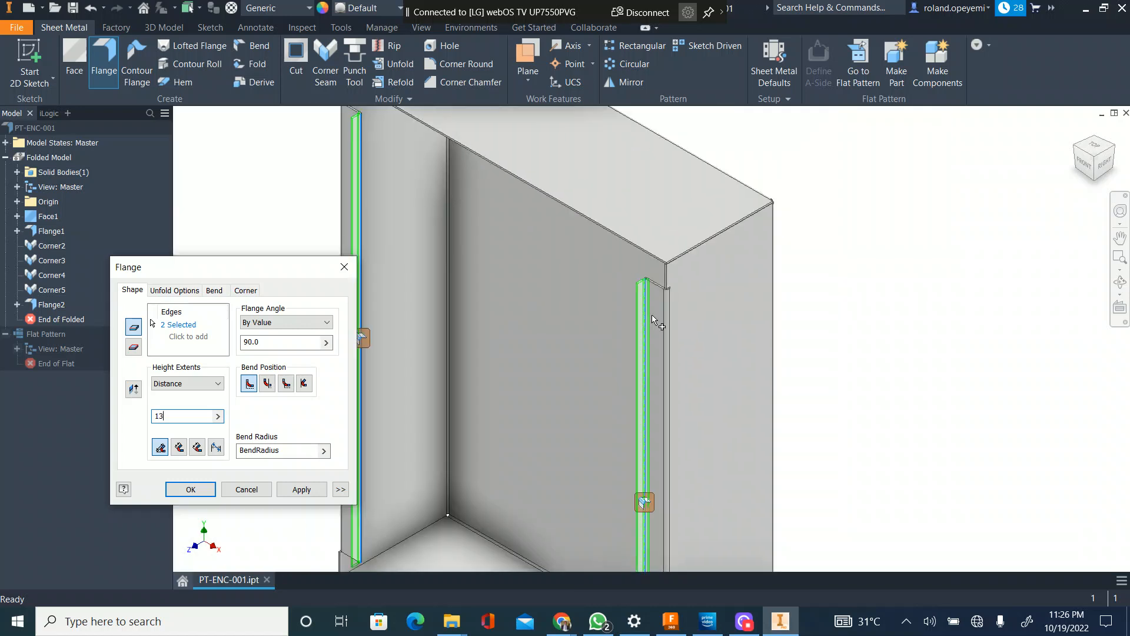
scroll(647, 306, up, 5)
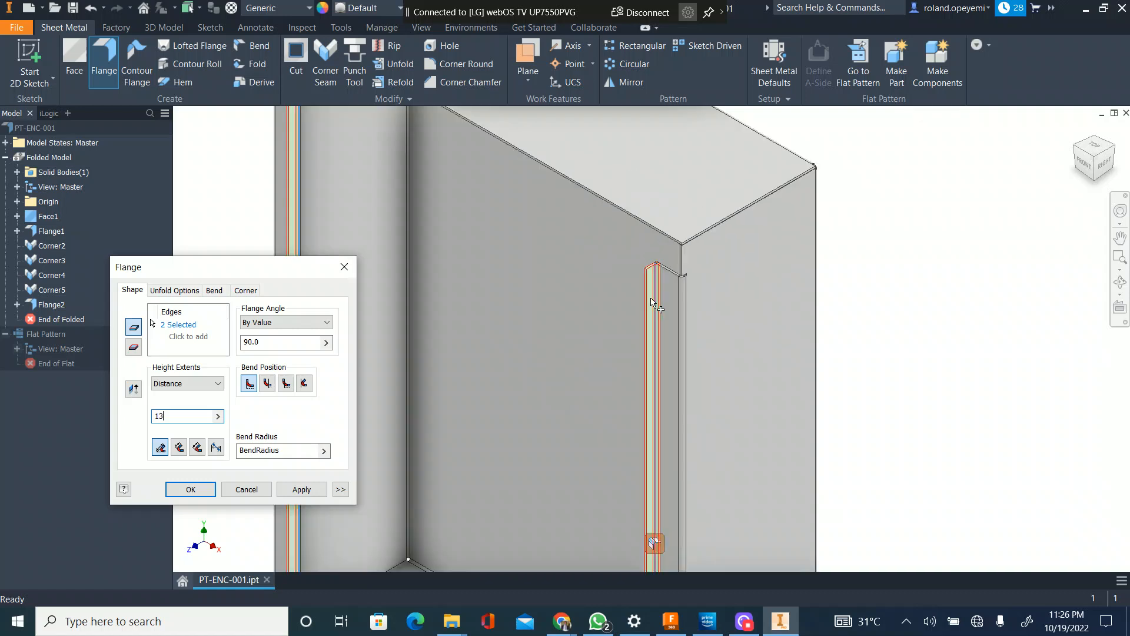
scroll(656, 283, down, 5)
scroll(665, 312, up, 5)
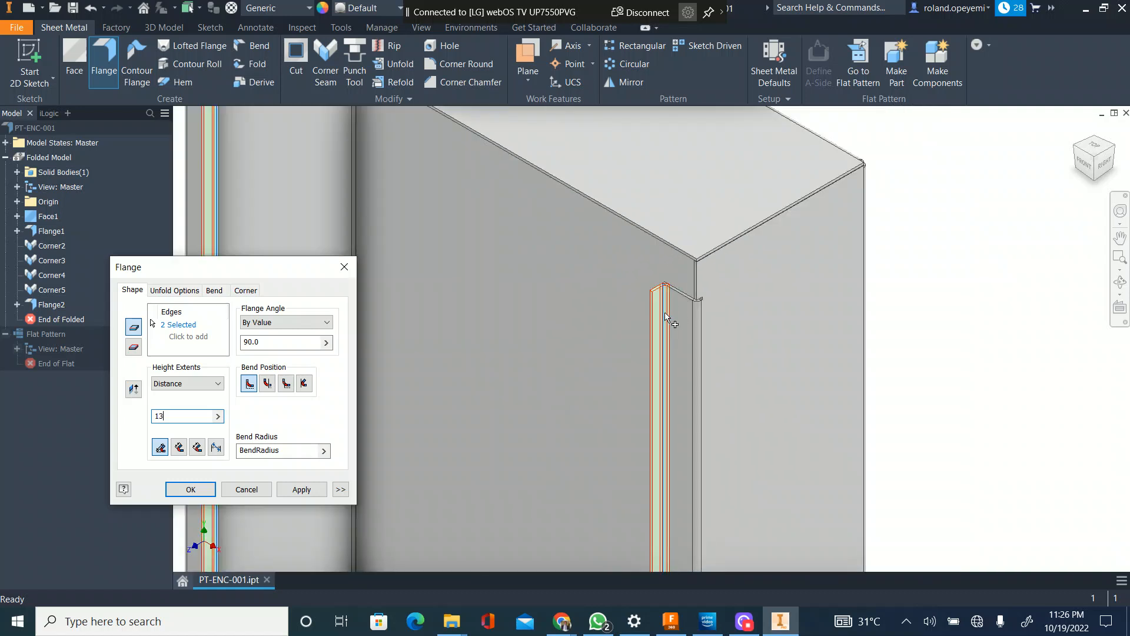
scroll(745, 324, down, 5)
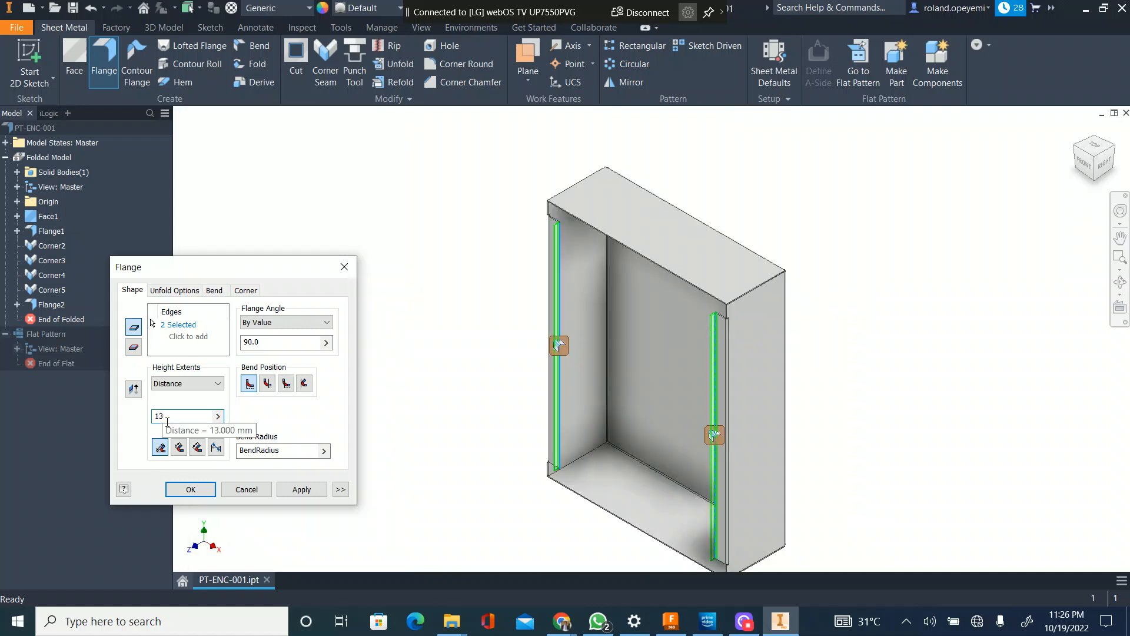
scroll(551, 242, up, 3)
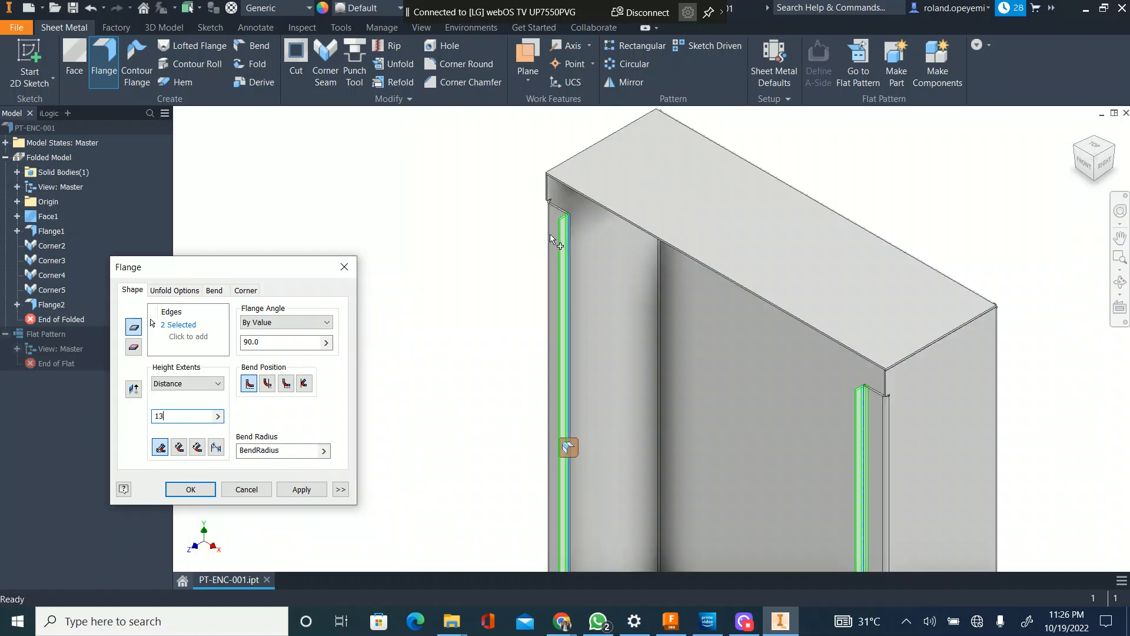
click(310, 493)
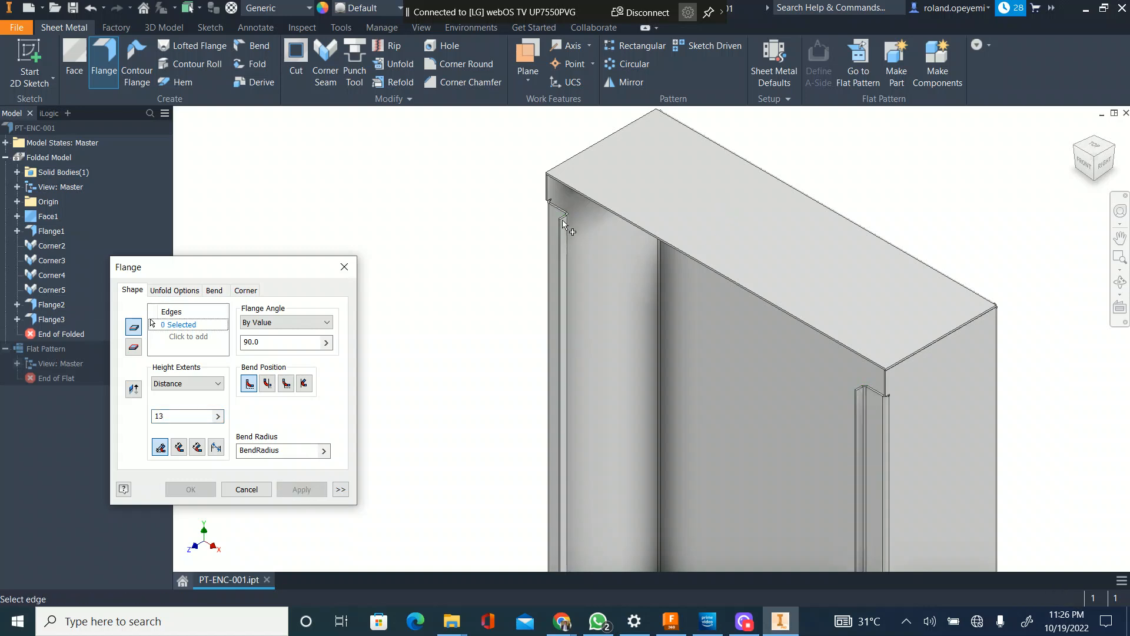
Step: Add 13 mm flanges at 90 degrees along the free vertical edges of both inner lips, folding back toward the side walls
scroll(563, 224, up, 2)
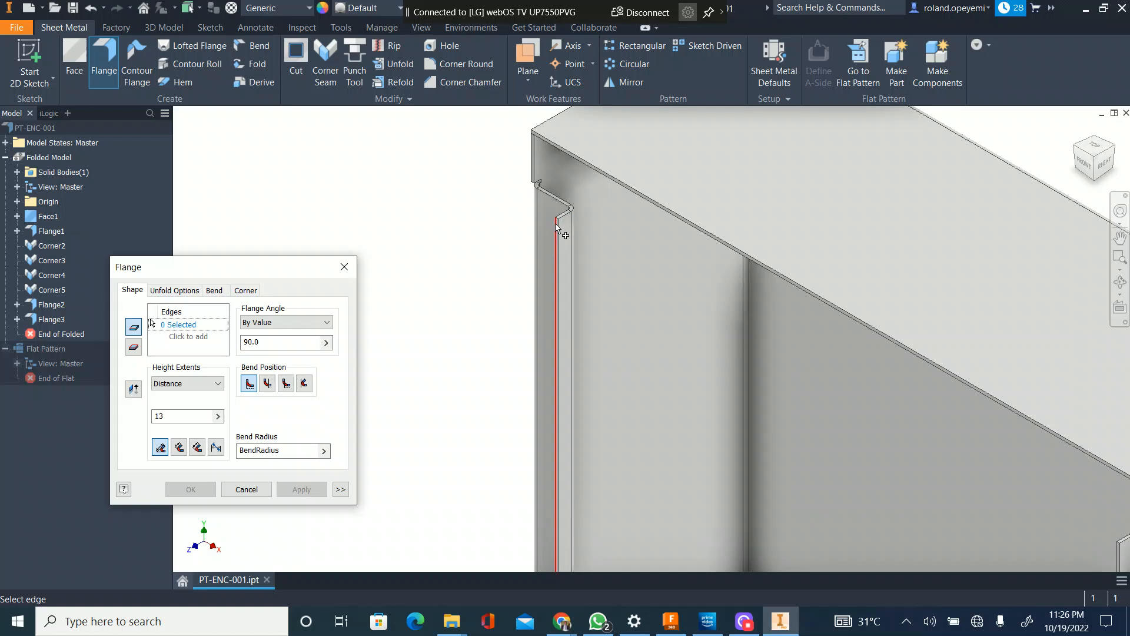
scroll(568, 233, up, 2)
scroll(559, 270, down, 2)
scroll(566, 196, up, 3)
scroll(534, 274, down, 4)
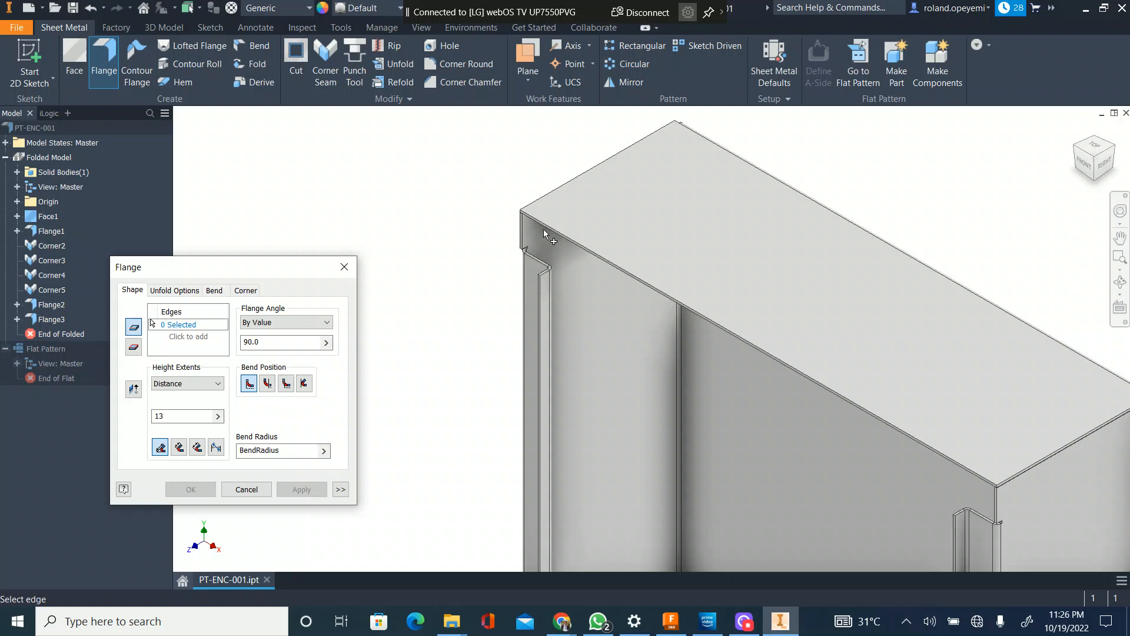
scroll(544, 234, down, 3)
scroll(672, 305, up, 2)
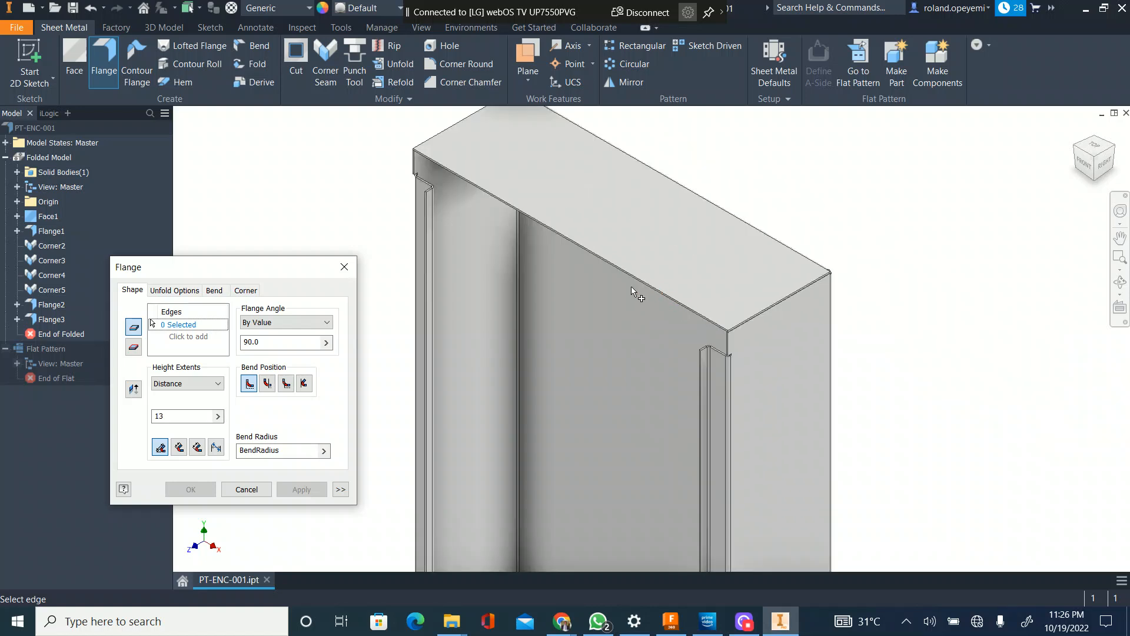
scroll(428, 165, up, 2)
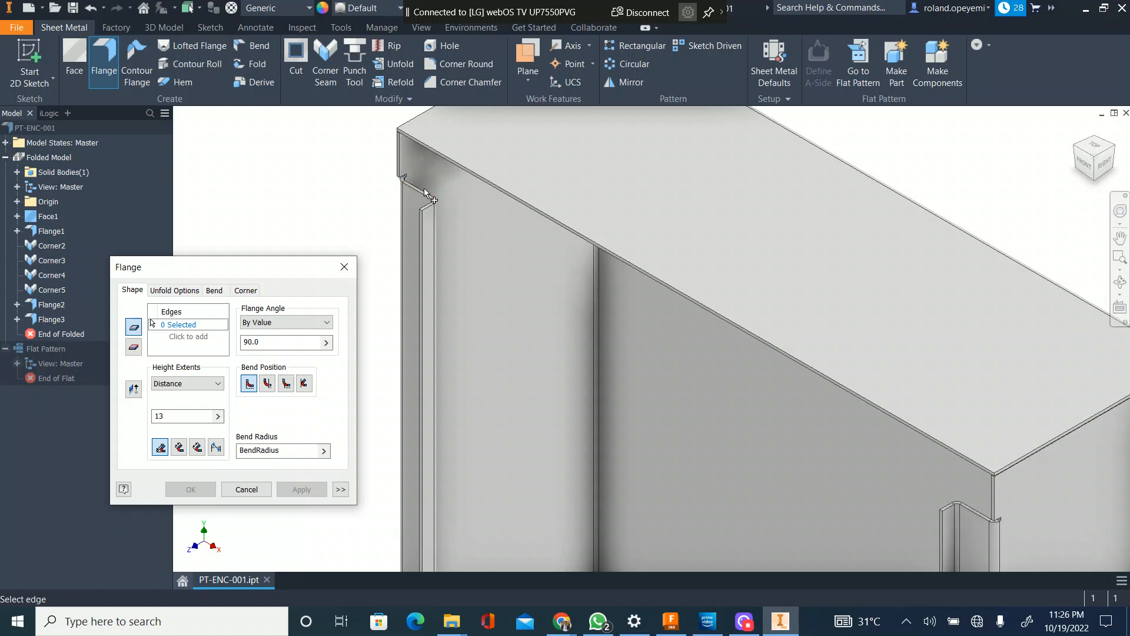
click(419, 222)
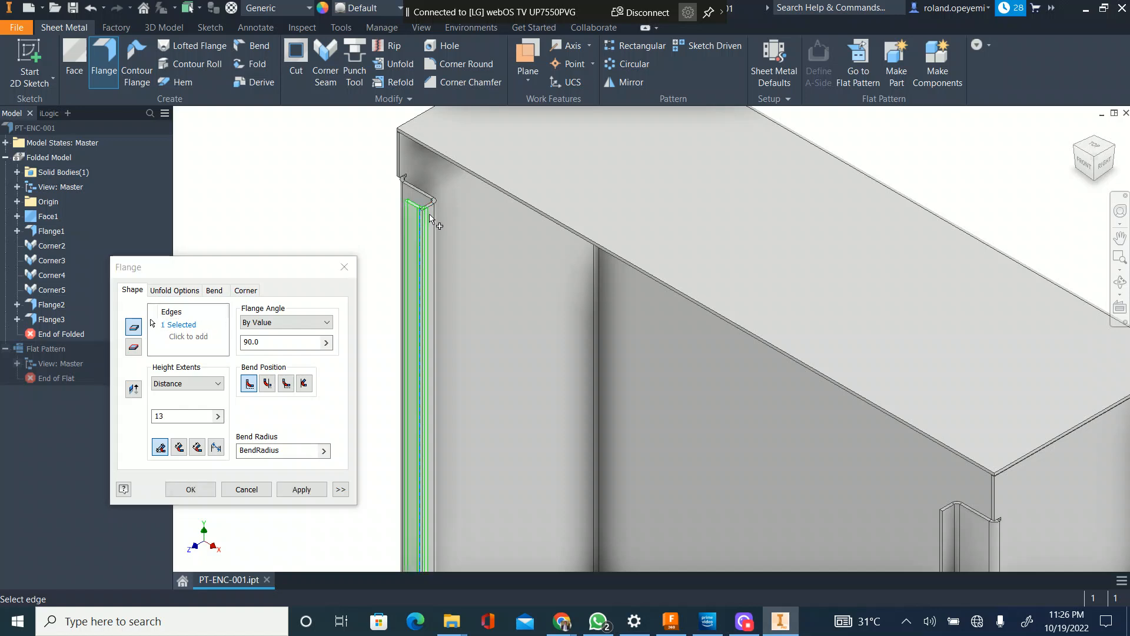
scroll(434, 223, down, 5)
scroll(616, 352, up, 3)
click(637, 333)
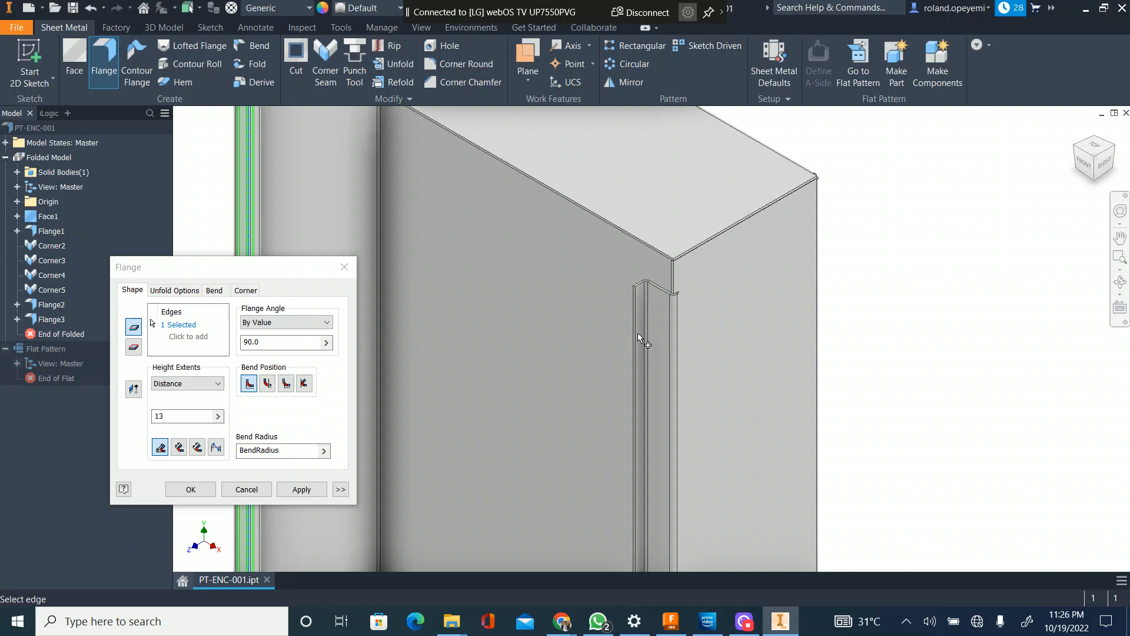
scroll(625, 337, down, 4)
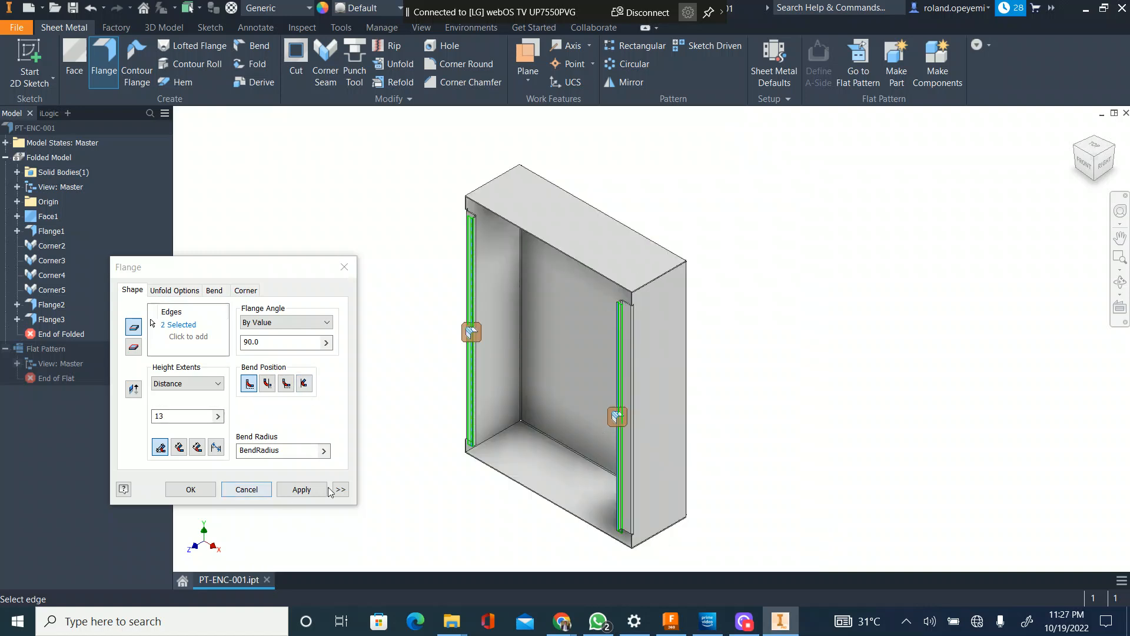
click(302, 489)
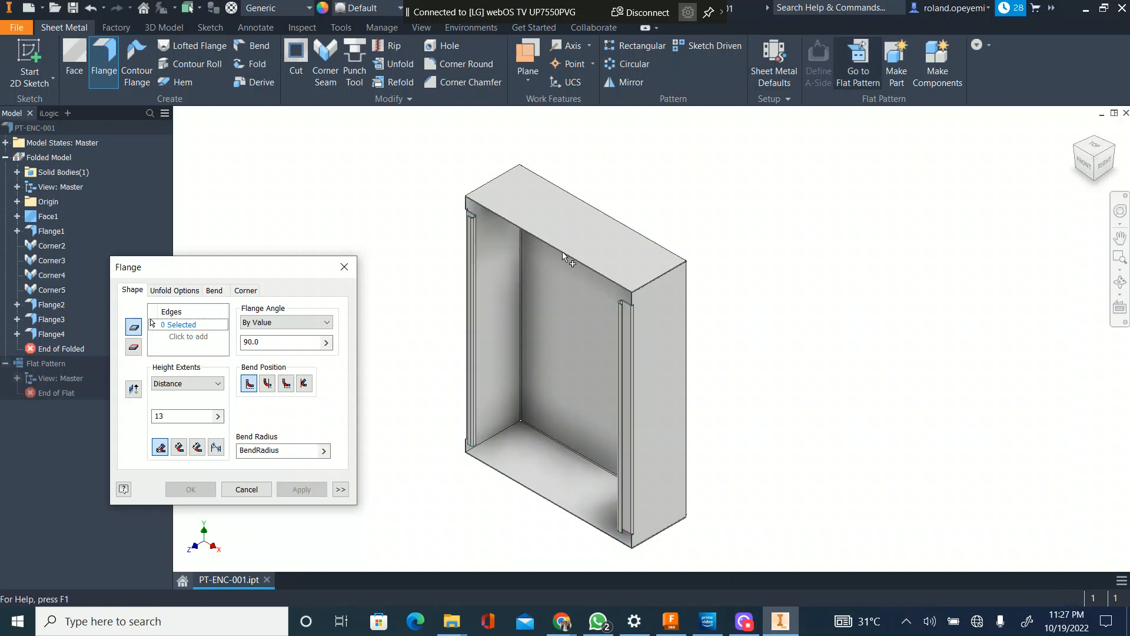
Step: Measure between the face of the left folded-back lip and the top edge of the front return flange
scroll(564, 255, up, 6)
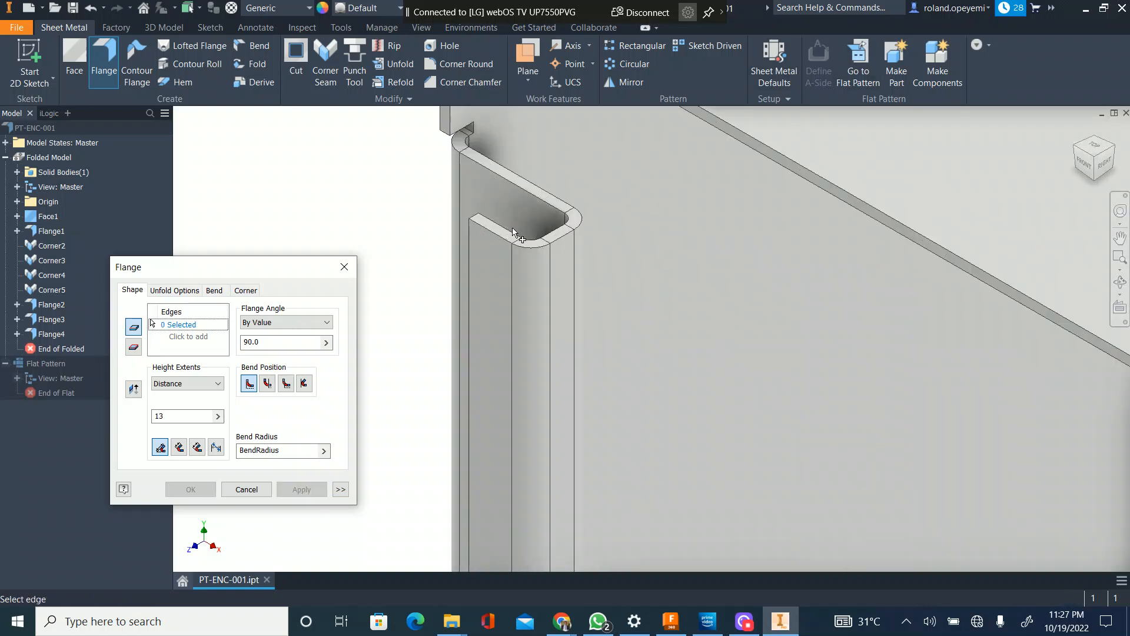
key(Escape)
key(m)
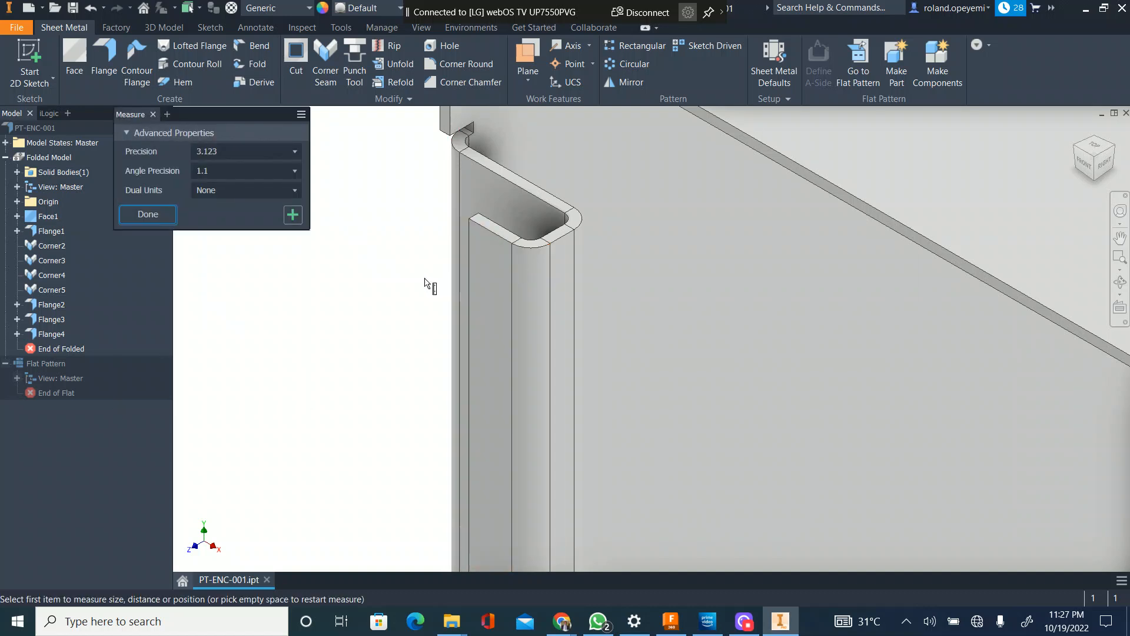
click(495, 287)
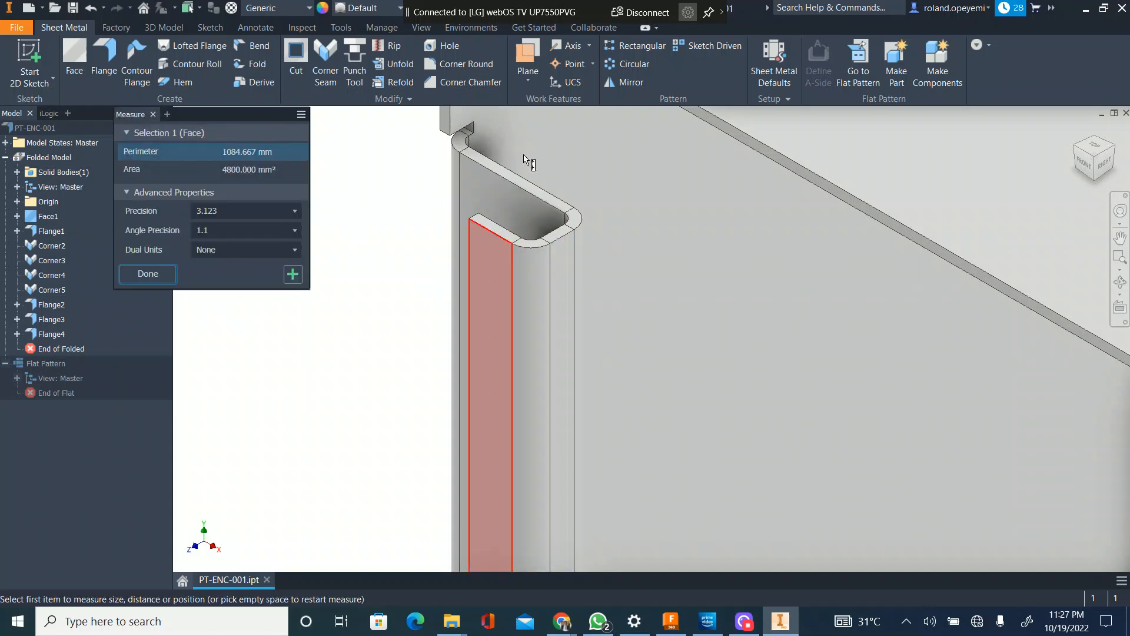
scroll(525, 160, up, 5)
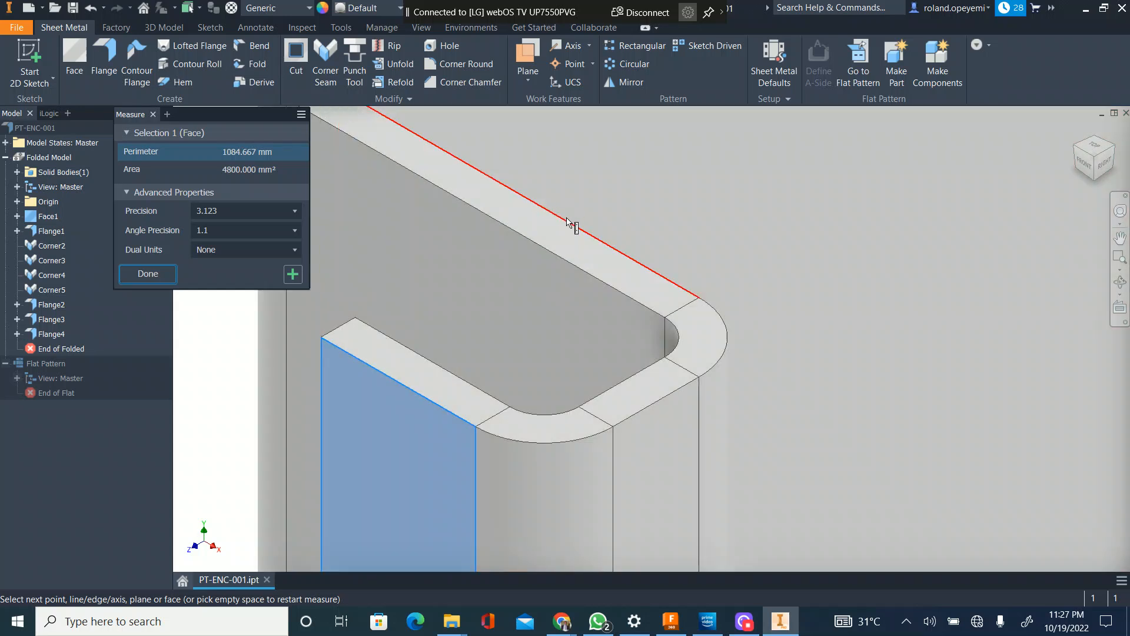
click(566, 222)
scroll(518, 303, down, 5)
key(Escape)
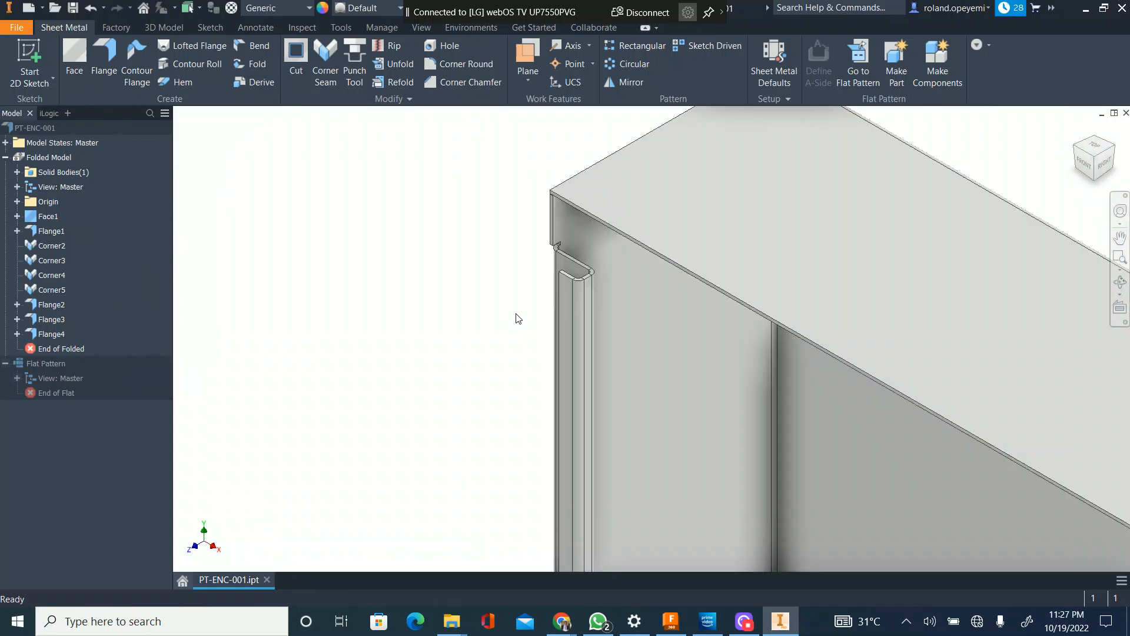
Step: Edit the folded-back lip flange and set its height to 12 mm
scroll(563, 289, up, 2)
click(565, 287)
click(577, 284)
double_click(559, 292)
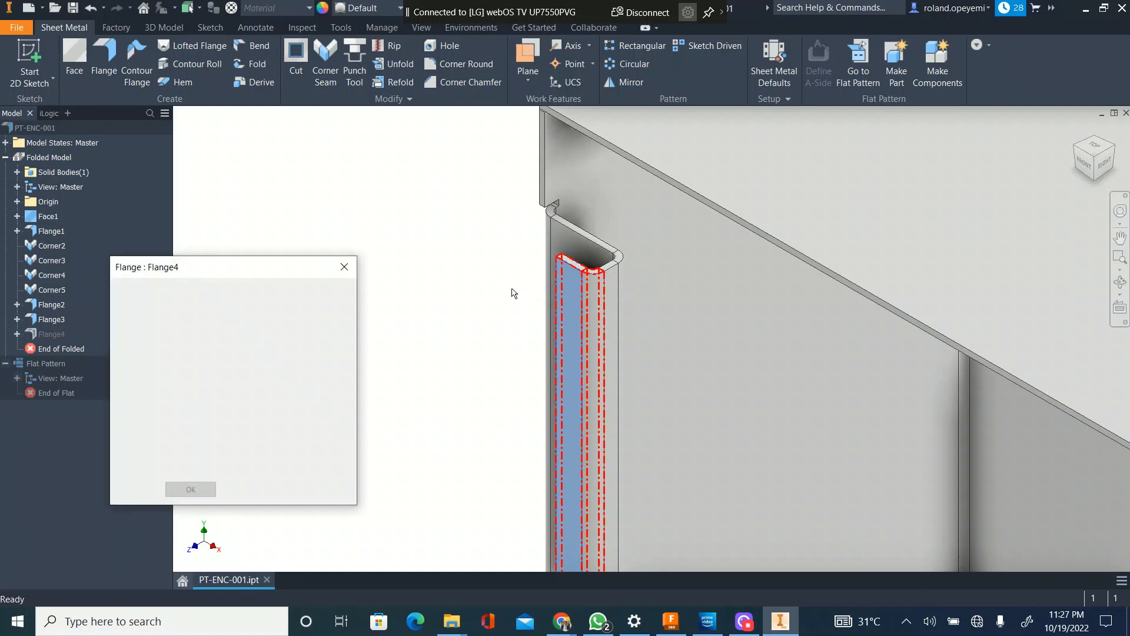
drag(165, 417, 159, 416)
text(2)
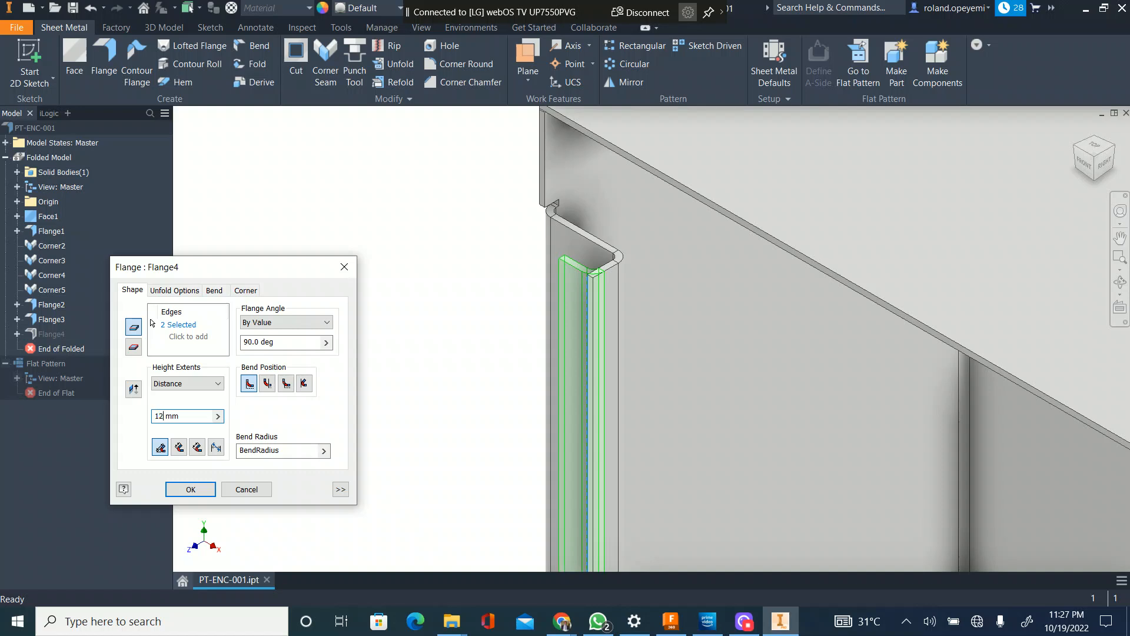
click(196, 494)
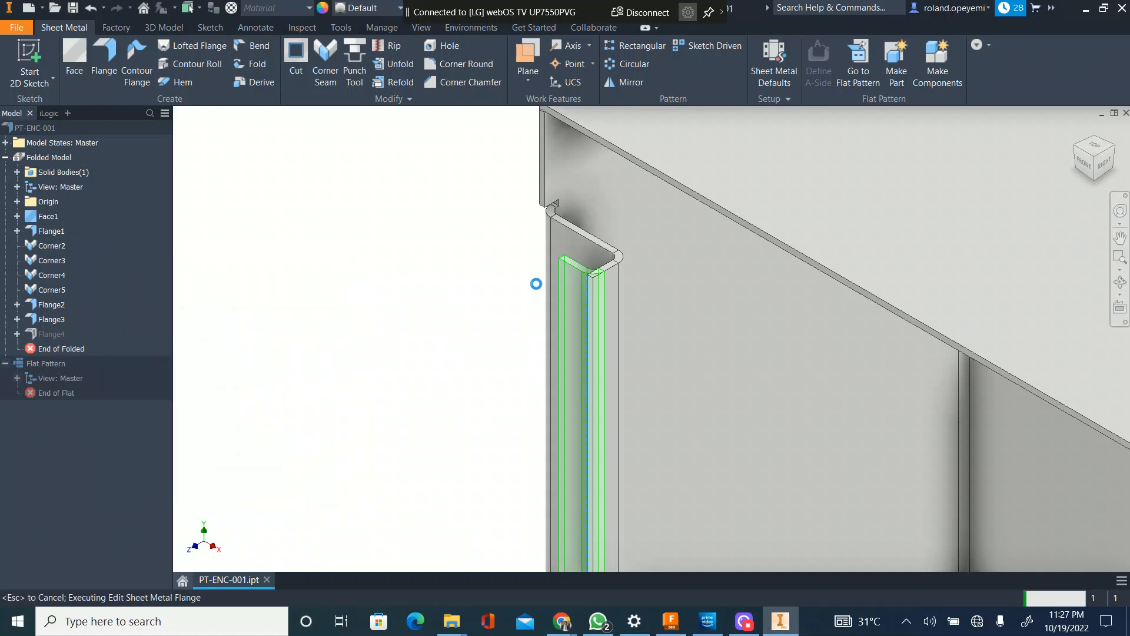
Step: Examine the folded lips on the enclosure's vertical front edges, especially at the upper-left corner
scroll(538, 254, down, 6)
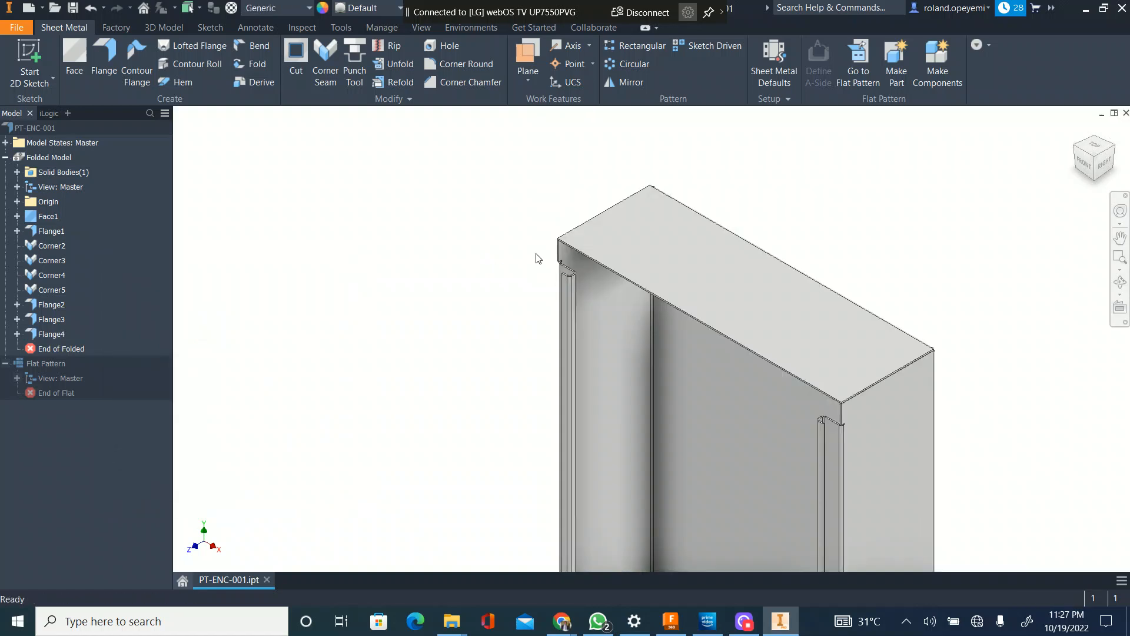
scroll(549, 256, up, 4)
scroll(498, 215, down, 5)
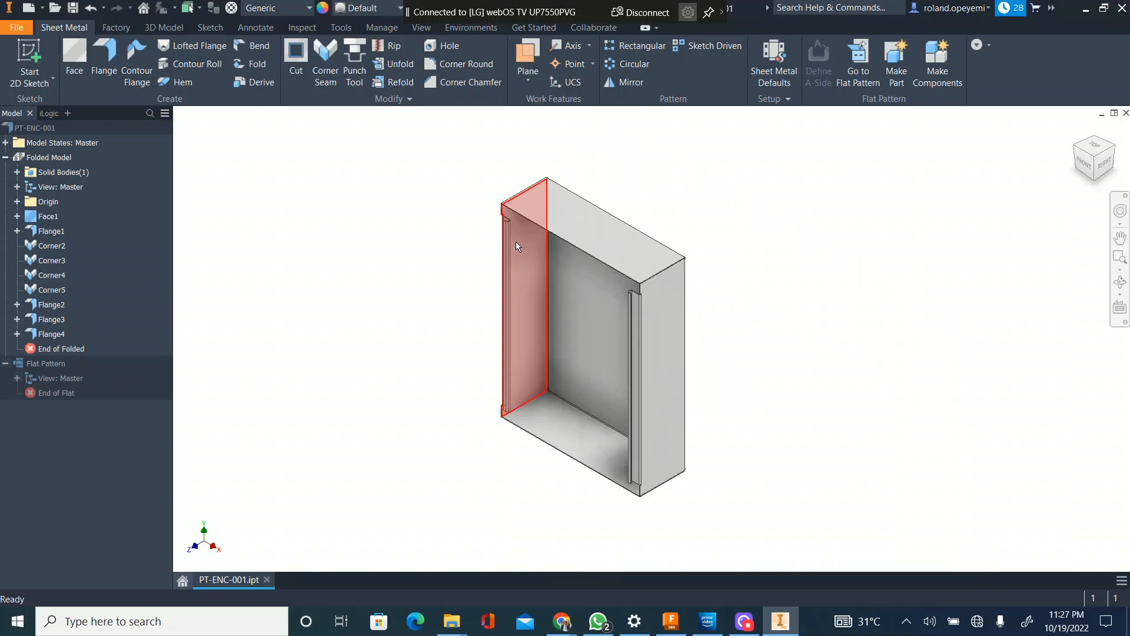
scroll(497, 203, up, 4)
scroll(497, 194, up, 2)
scroll(474, 185, down, 5)
scroll(507, 228, up, 5)
scroll(517, 365, up, 3)
scroll(523, 359, down, 4)
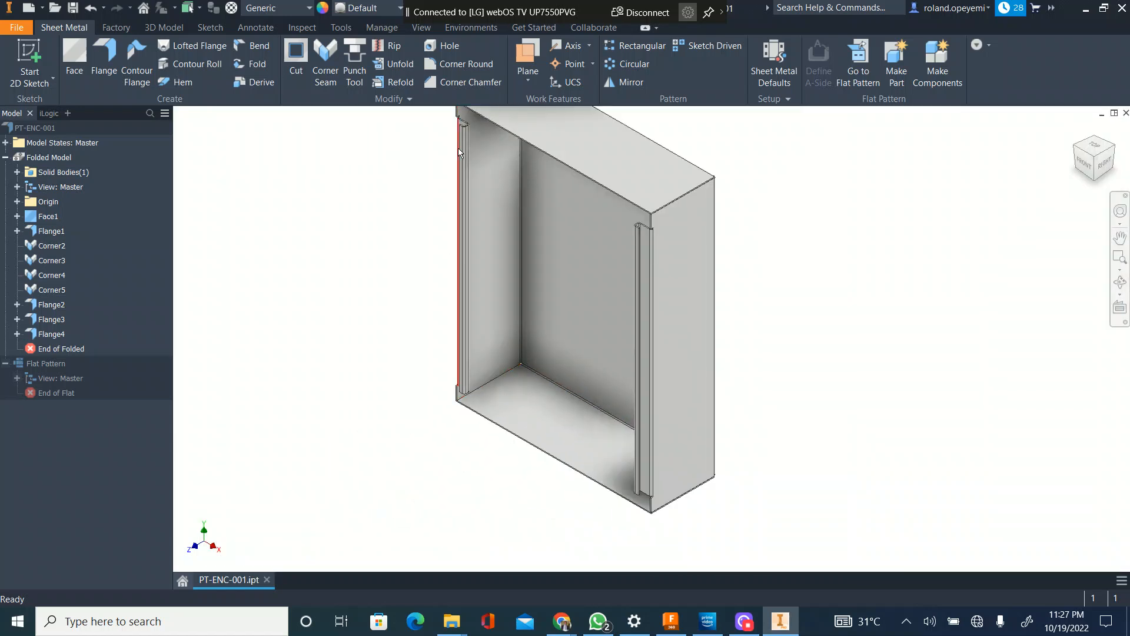
middle_drag(465, 126, 467, 162)
scroll(465, 158, up, 5)
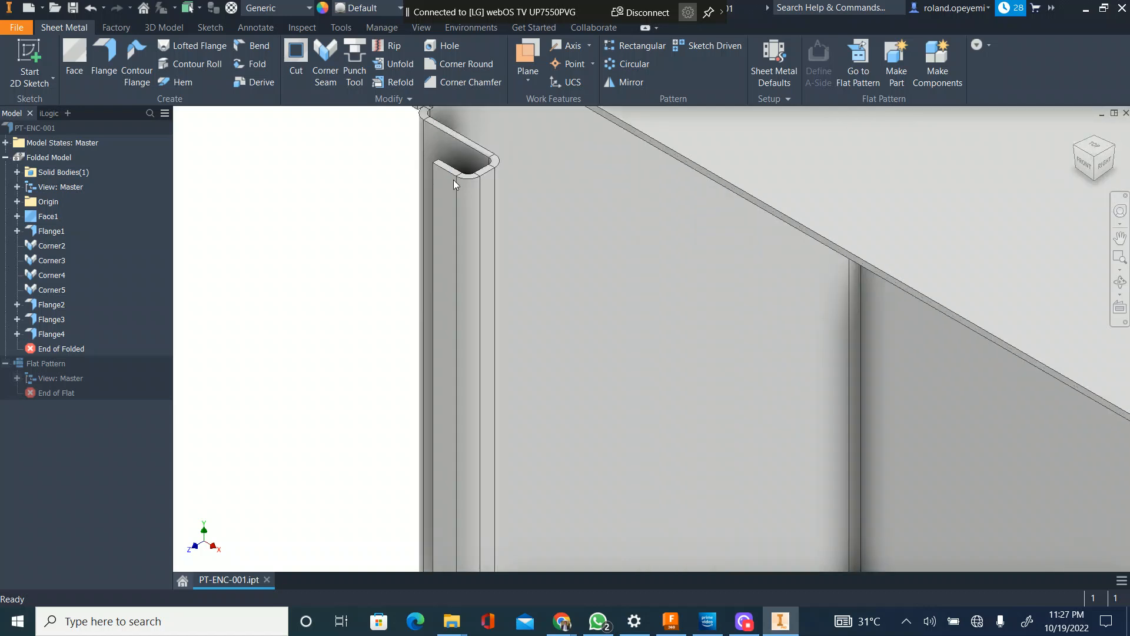
Step: Set up 90-degree flanges along the front edges of the enclosure's top and bottom walls with a 30 mm height
scroll(438, 194, down, 5)
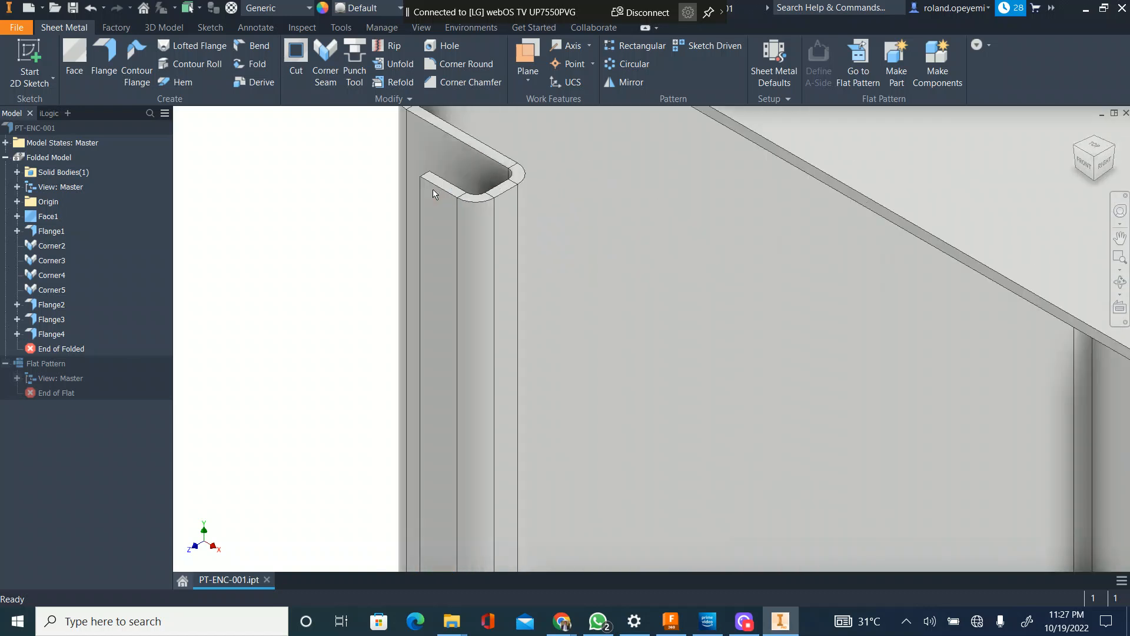
scroll(452, 209, up, 5)
scroll(446, 238, down, 4)
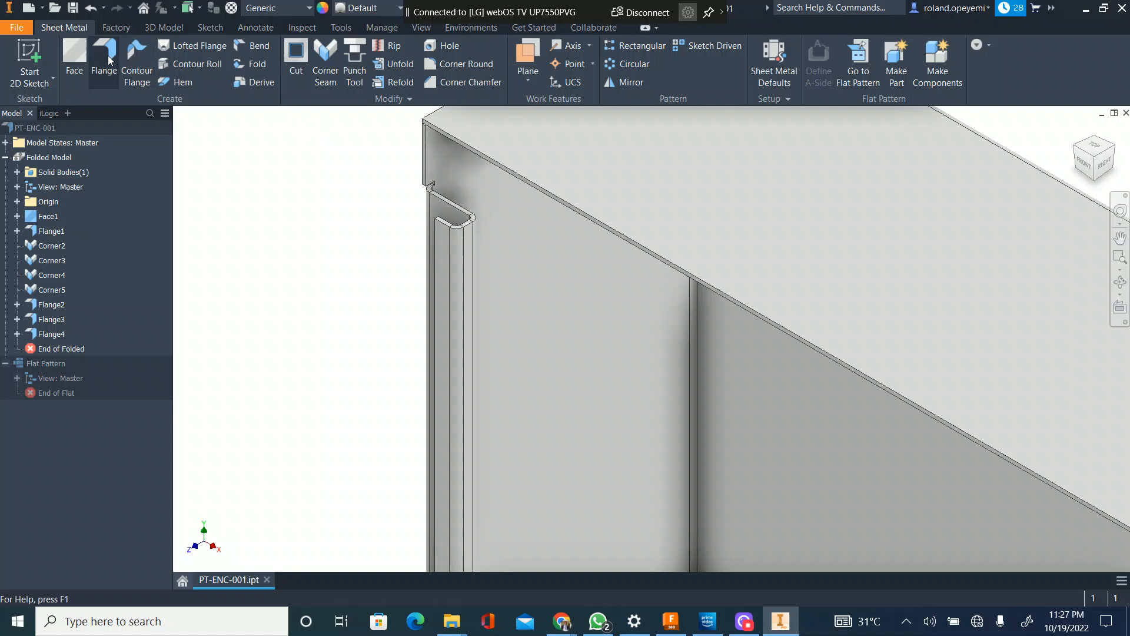
click(465, 150)
scroll(445, 178, down, 3)
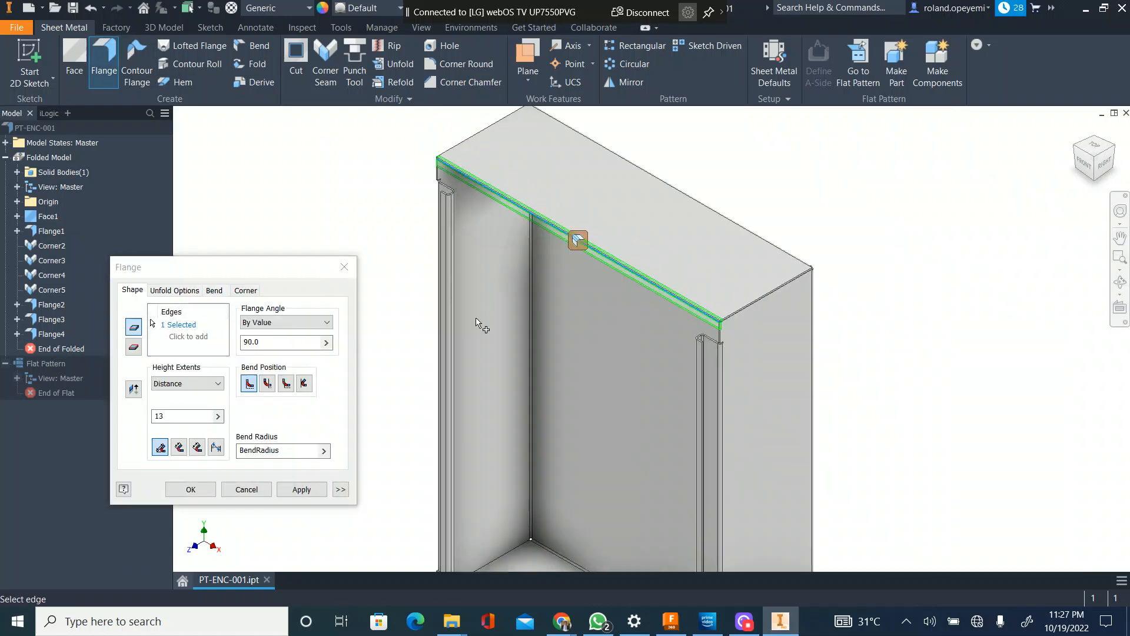
scroll(482, 325, down, 3)
scroll(480, 458, up, 5)
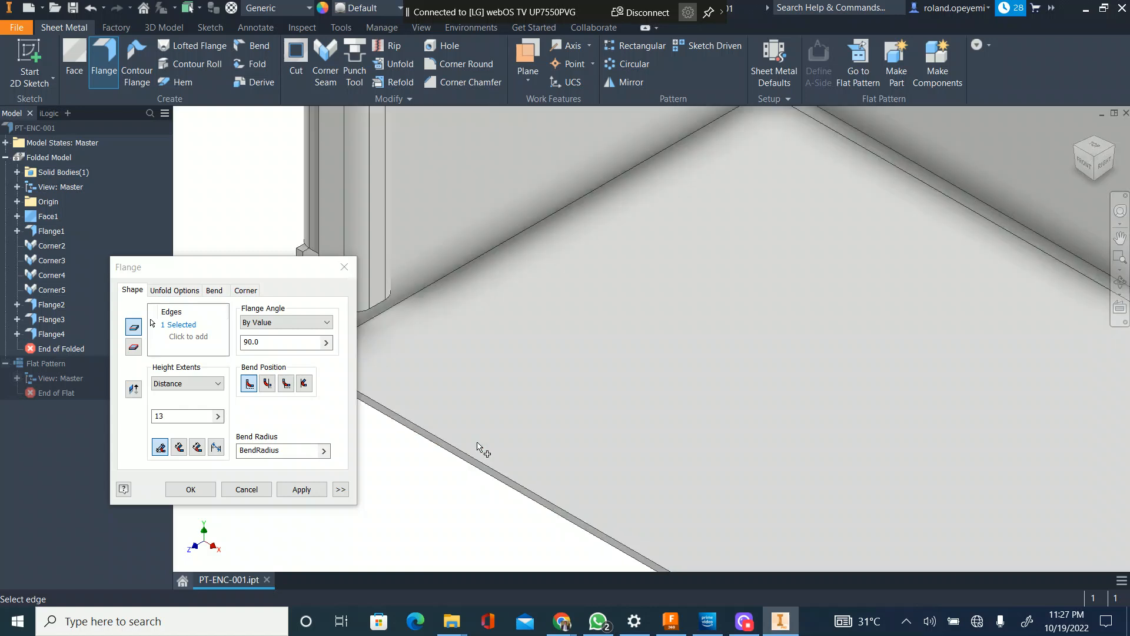
click(486, 466)
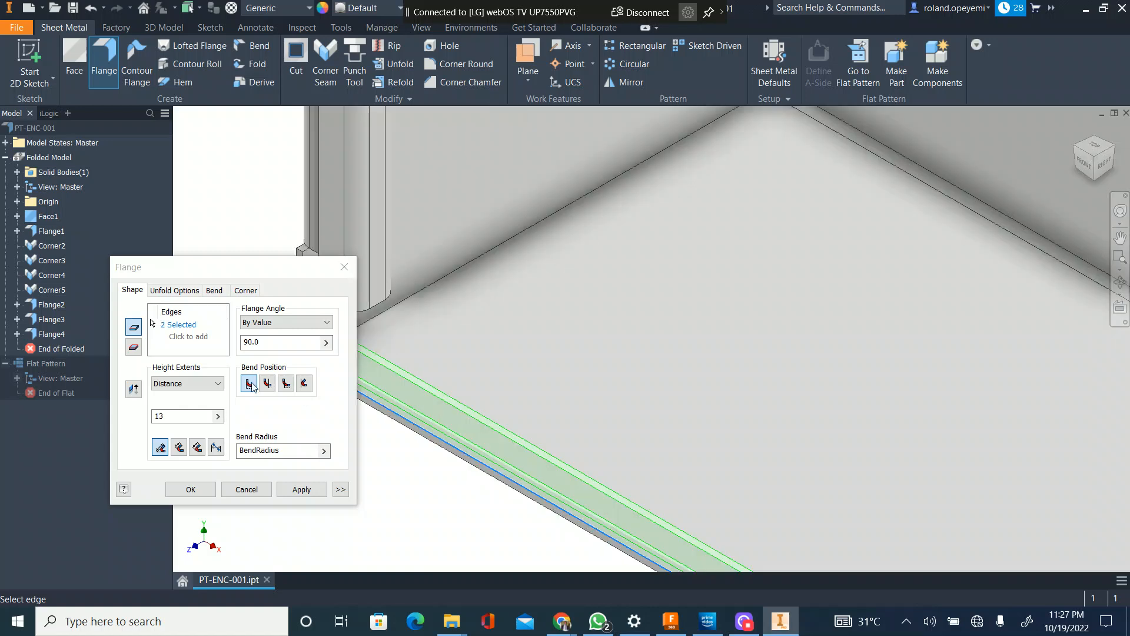
text(30)
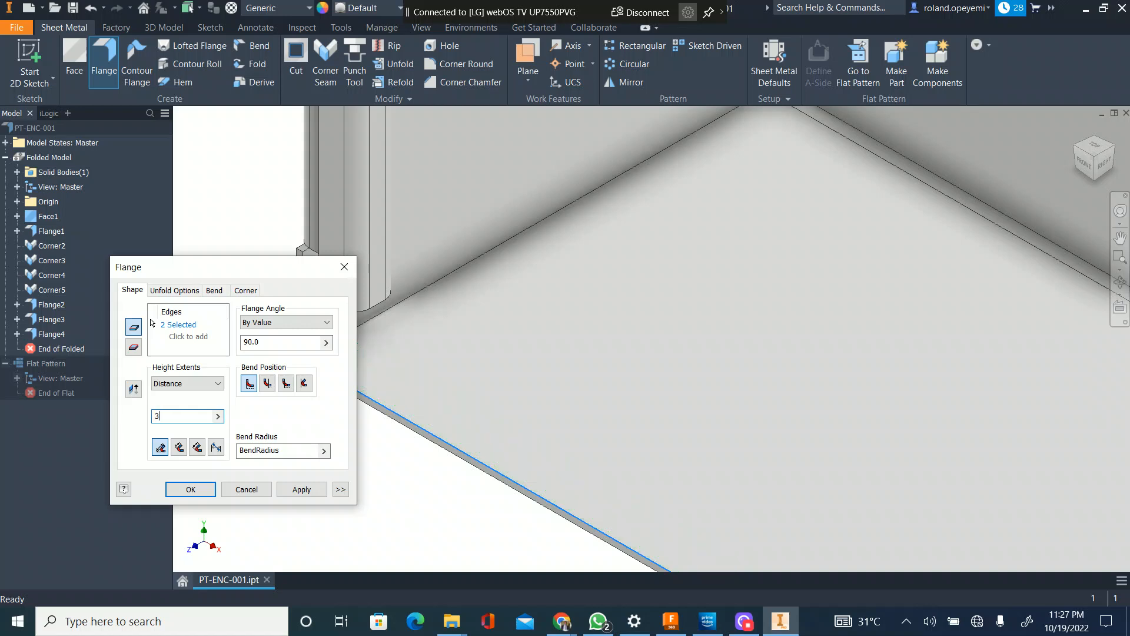
Step: Compare the flange preview with the side lips in front view and set the flange height to 32 mm
scroll(797, 263, down, 3)
click(1083, 159)
scroll(505, 510, up, 5)
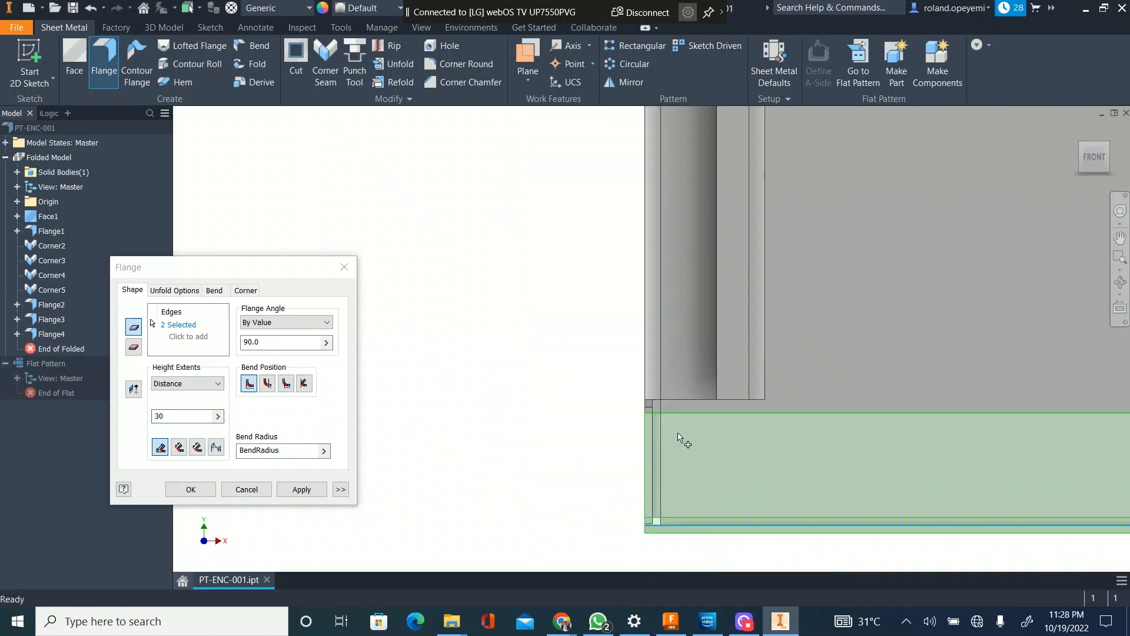
scroll(557, 460, down, 2)
click(182, 416)
key(BackSpace)
text(1)
scroll(533, 460, up, 2)
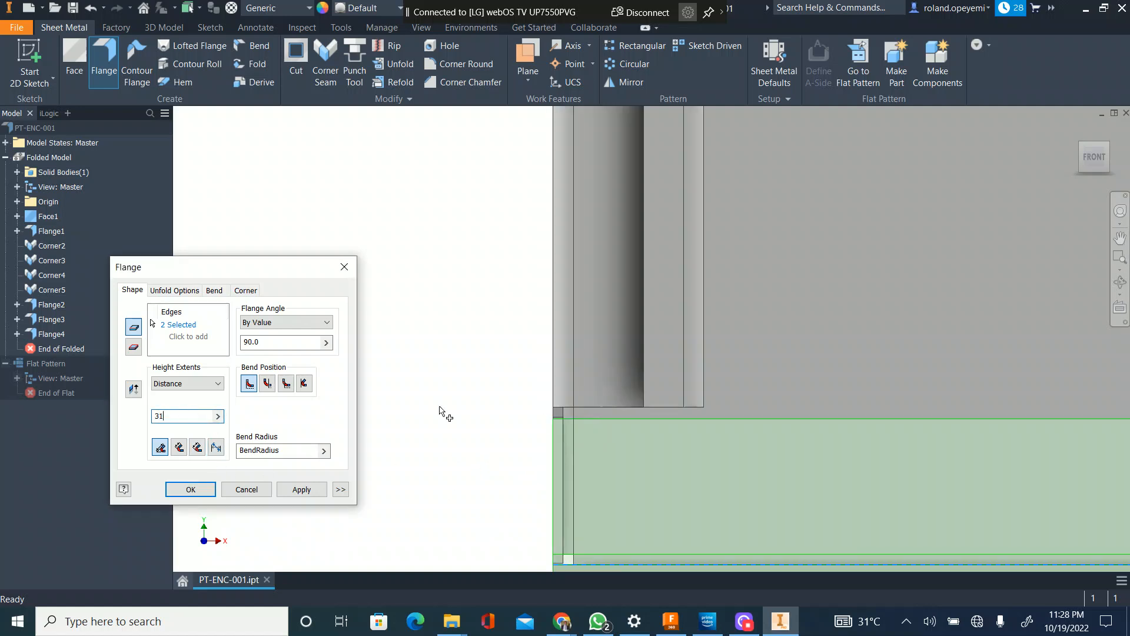
text(2)
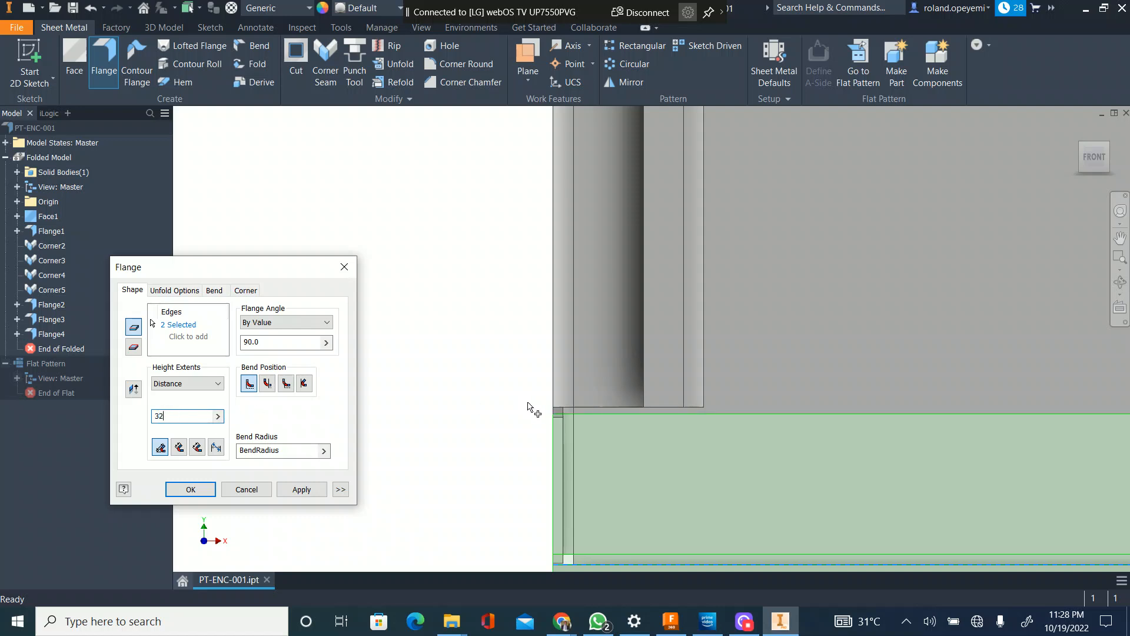
click(308, 492)
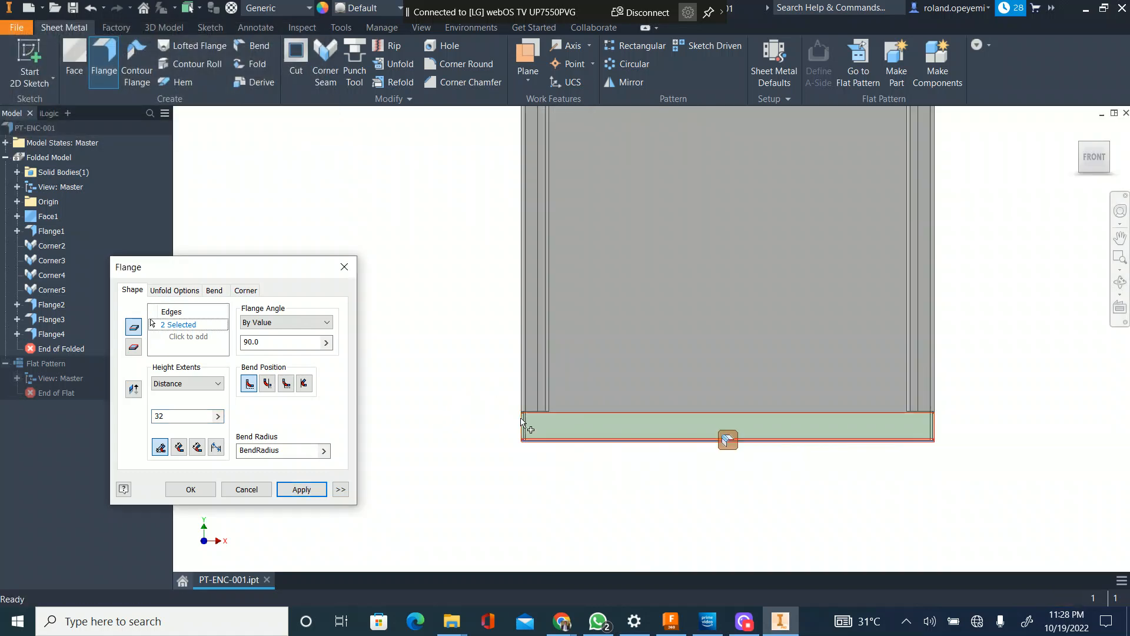
Step: Set the width extents type of the top front flange to Offset
scroll(489, 465, down, 3)
scroll(474, 278, up, 5)
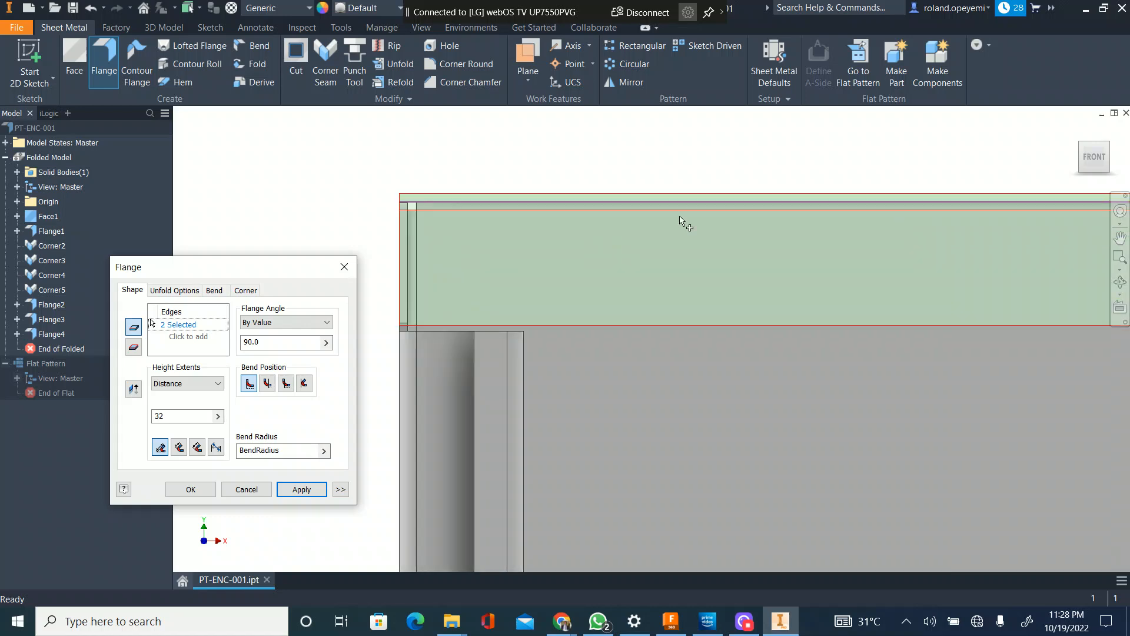
click(1081, 143)
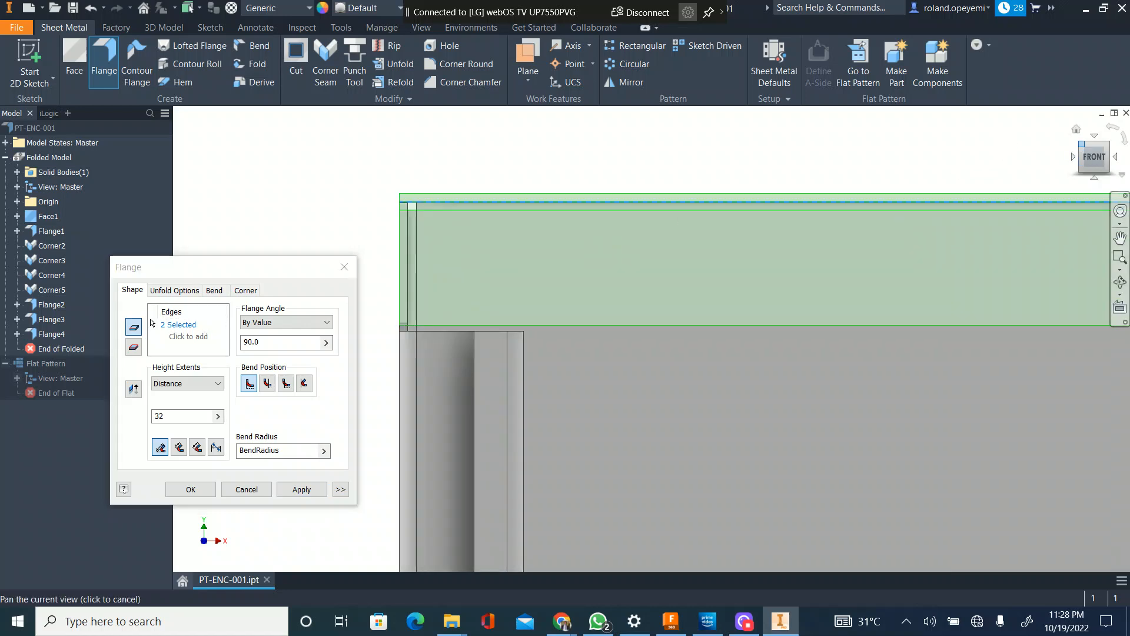
scroll(577, 265, up, 5)
scroll(612, 282, up, 3)
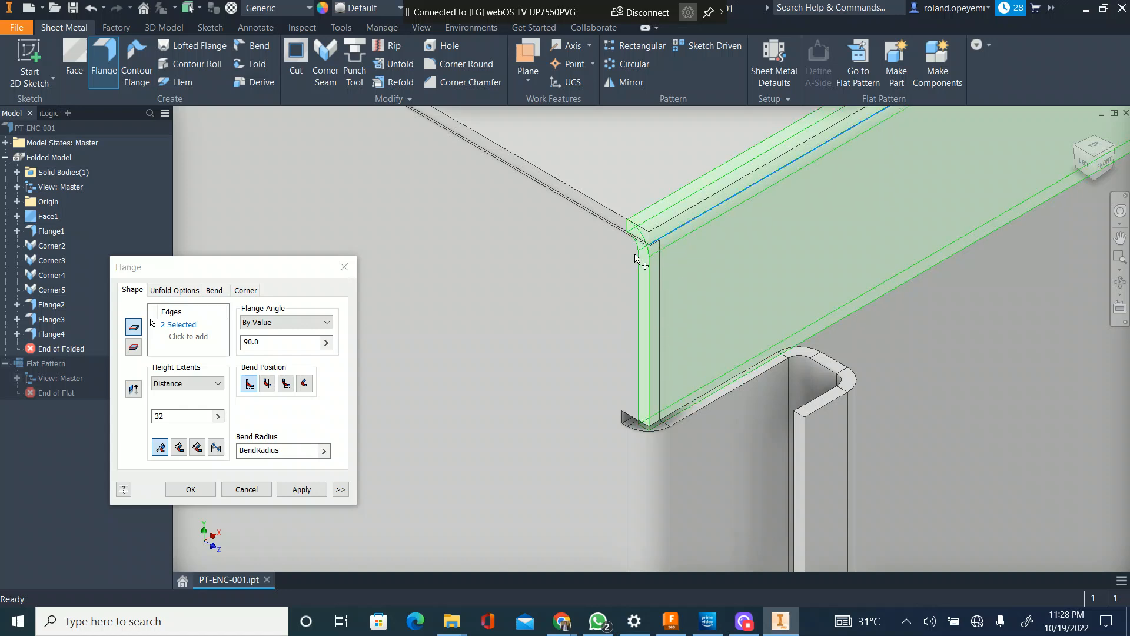
scroll(610, 328, down, 5)
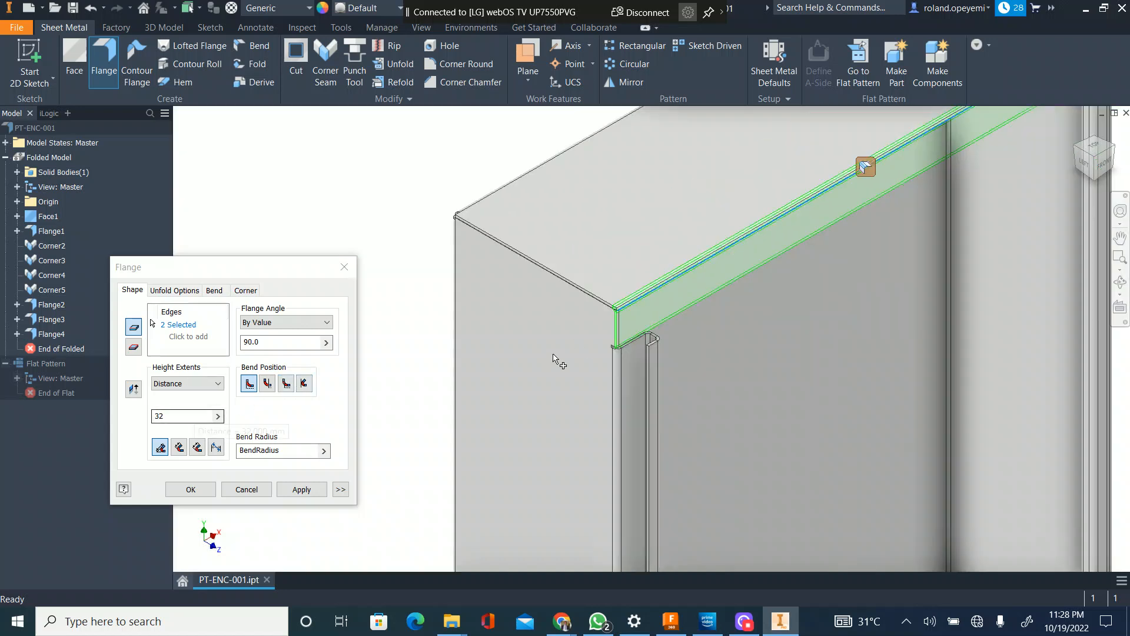
middle_drag(916, 163, 545, 320)
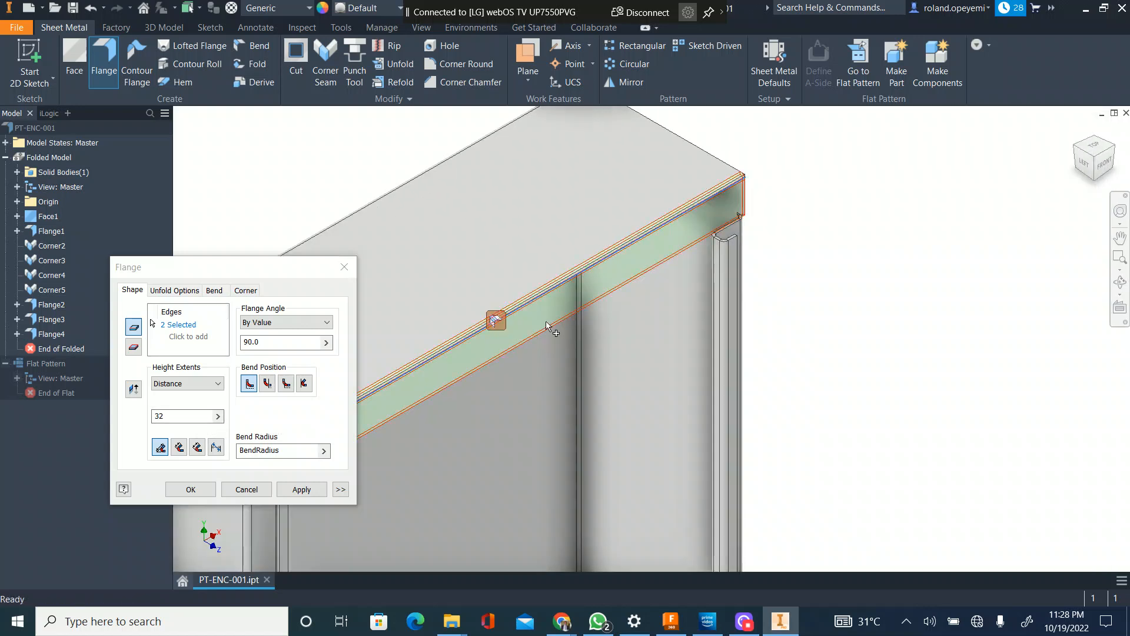
click(498, 322)
click(269, 252)
click(317, 253)
click(324, 274)
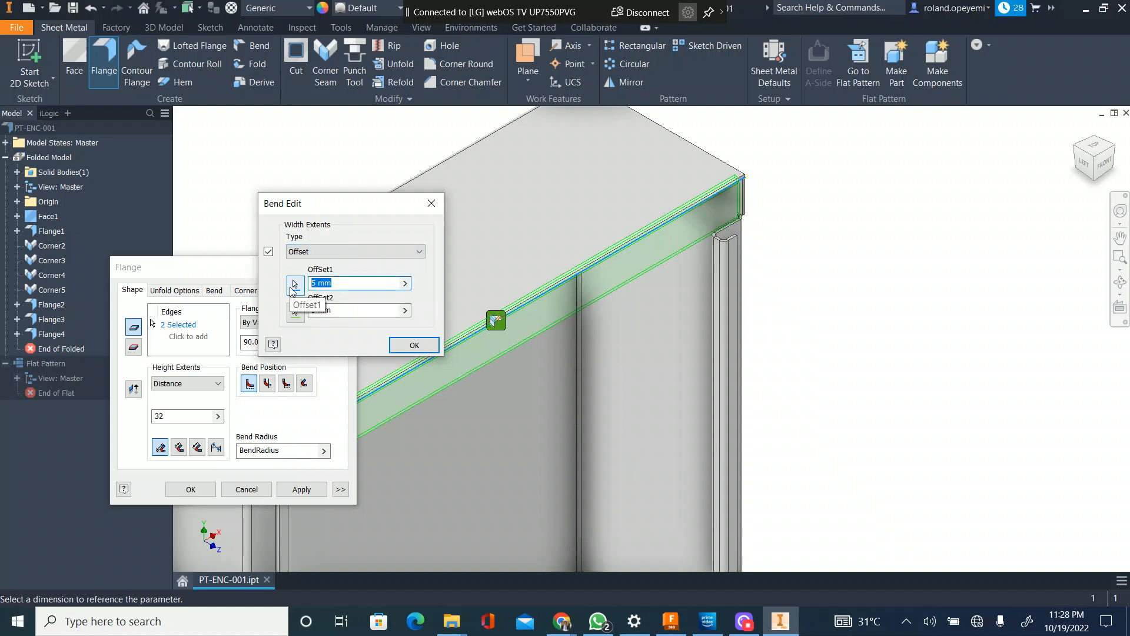
Step: Set both width offsets of the top front flange to Thickness+1
text(Thickness+1)
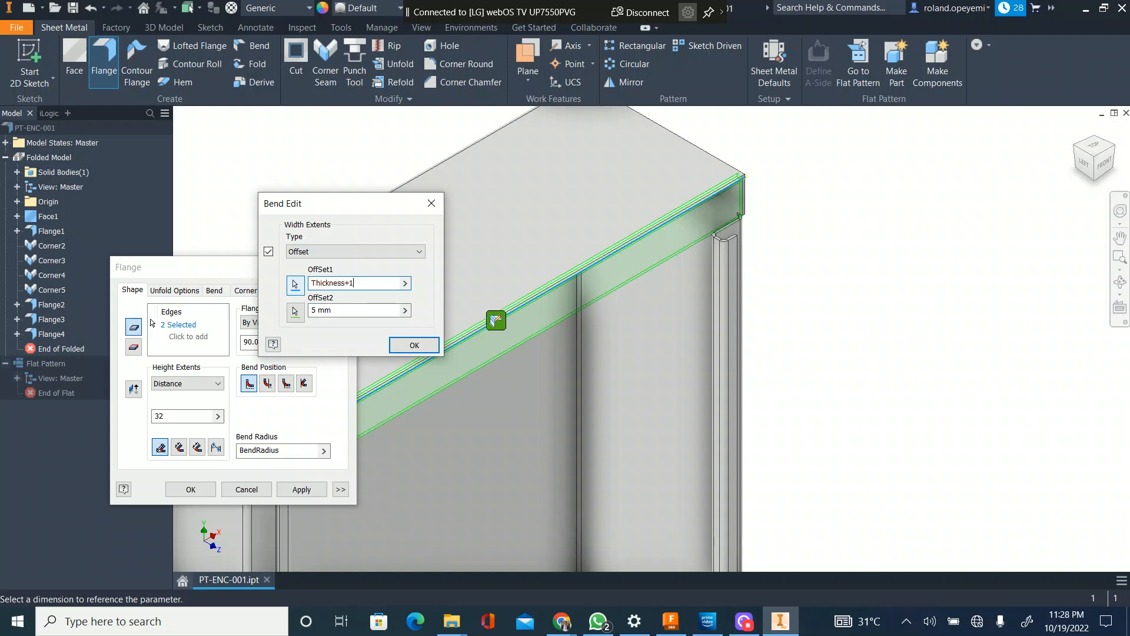
drag(355, 283, 246, 290)
key(ctrl+c)
key(Tab)
key(ctrl+v)
click(398, 349)
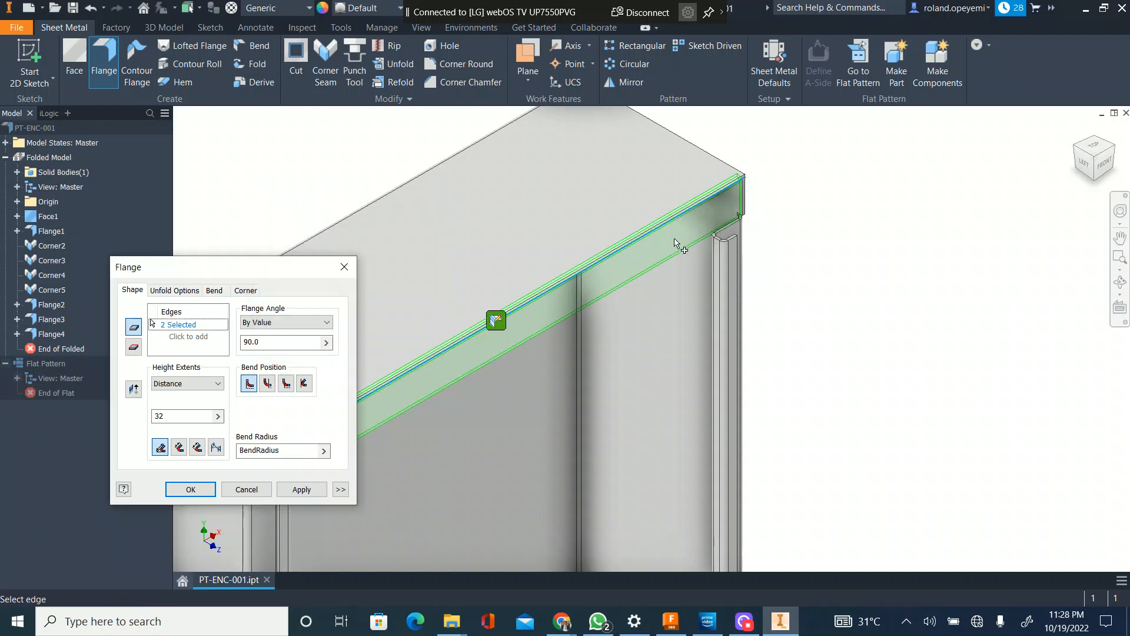
Step: Set the bottom front flange's width extents to Offset with both offsets at Thickness+1
scroll(734, 189, up, 5)
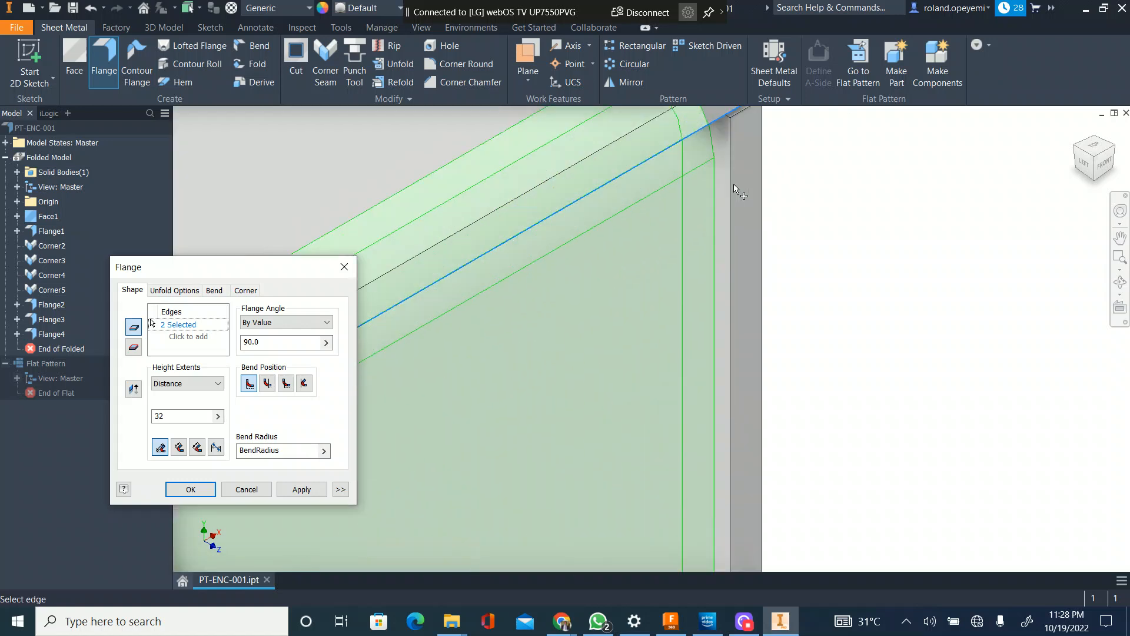
scroll(737, 170, down, 6)
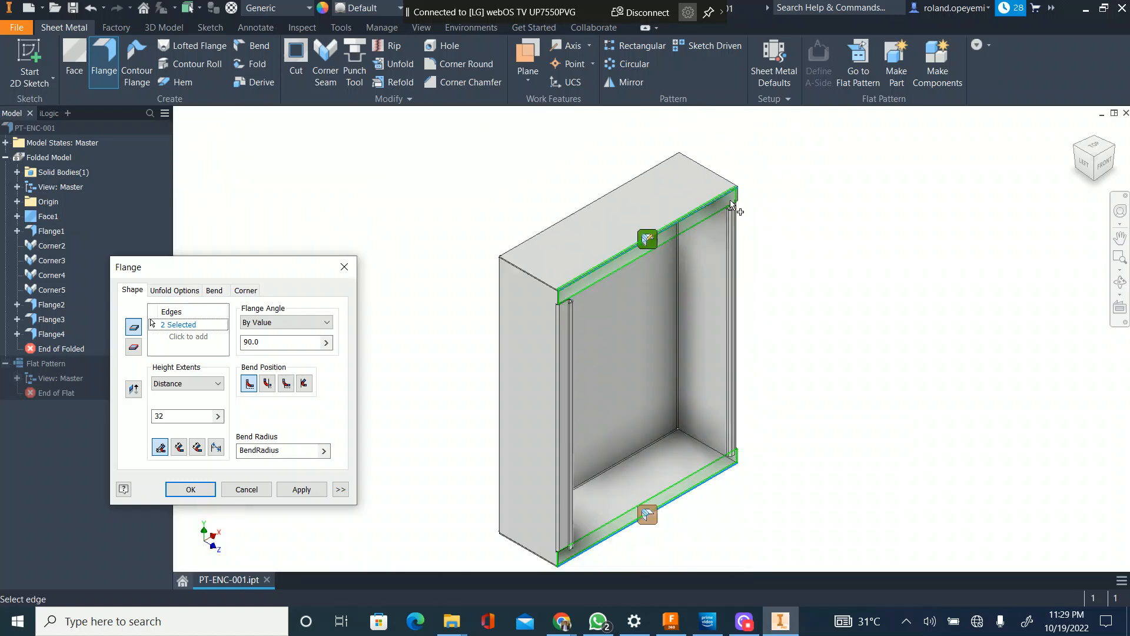
scroll(638, 403, up, 5)
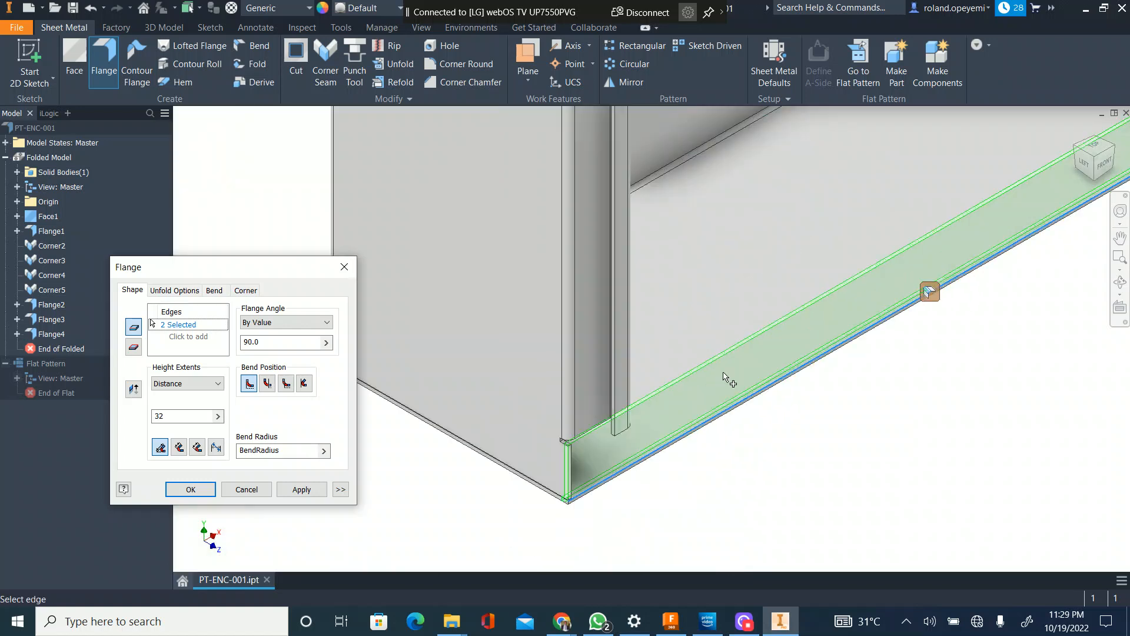
click(930, 291)
click(269, 252)
click(312, 252)
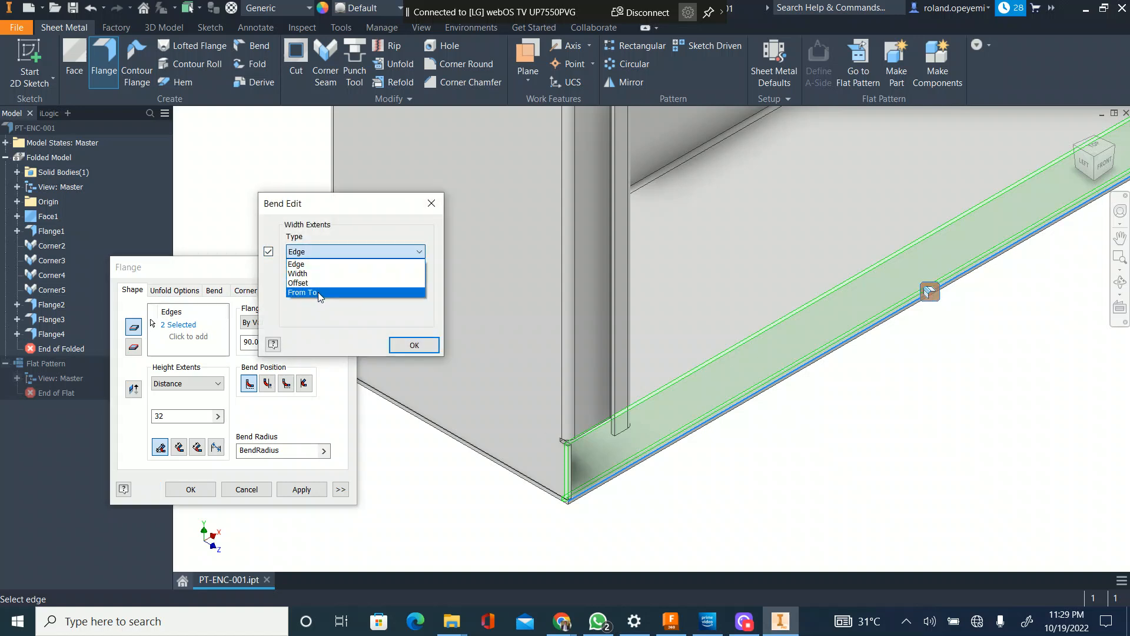
click(300, 283)
click(335, 310)
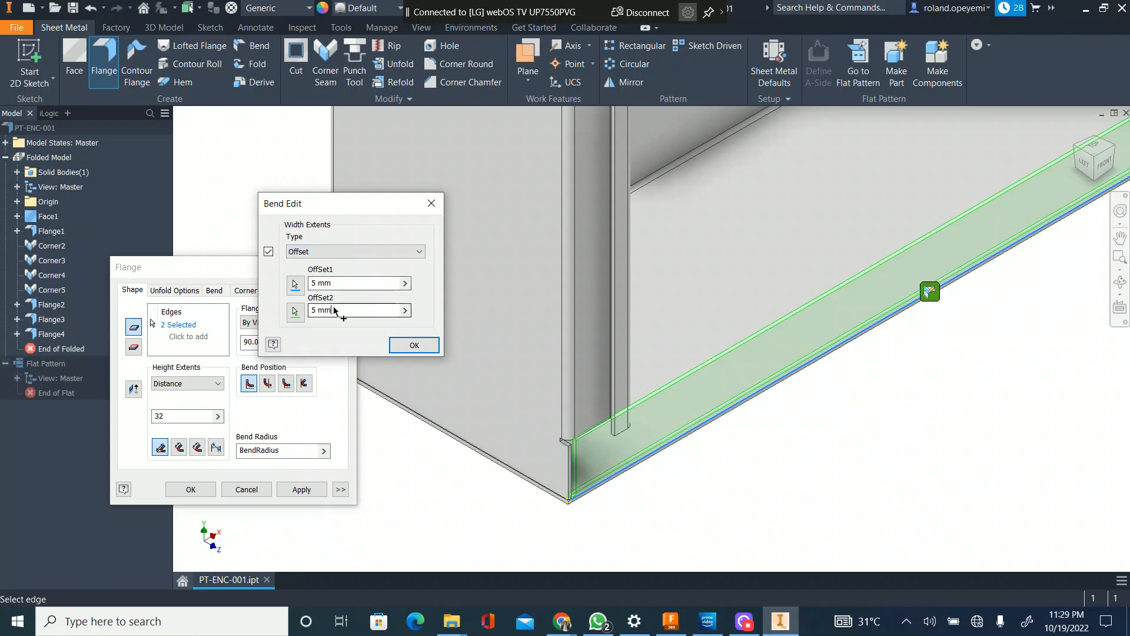
key(ctrl+v)
click(330, 283)
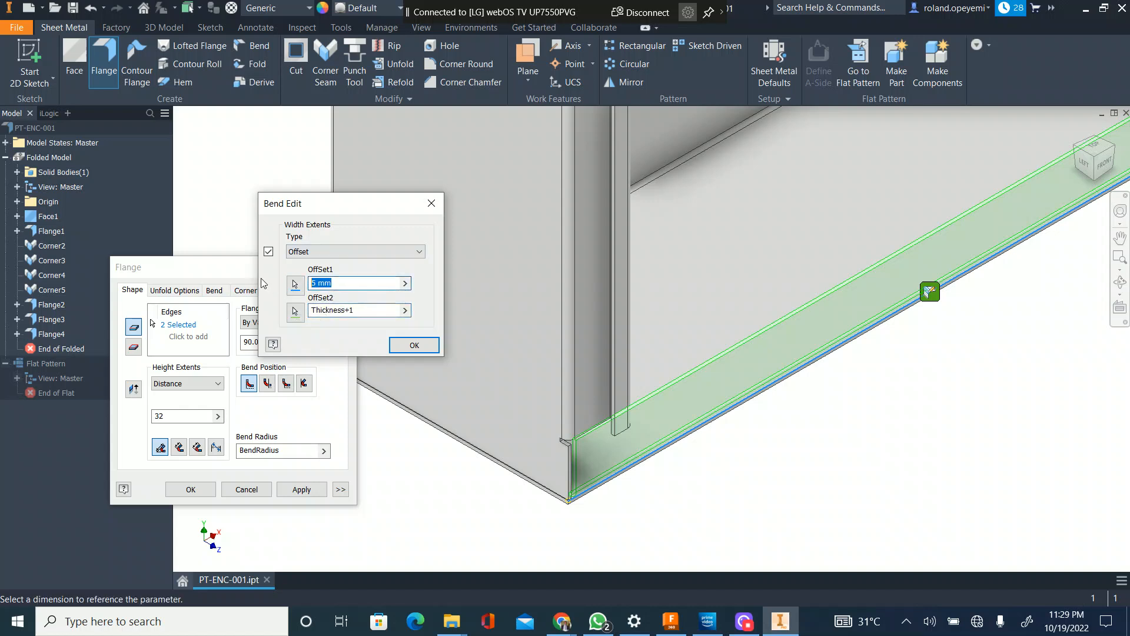
key(ctrl+v)
click(414, 345)
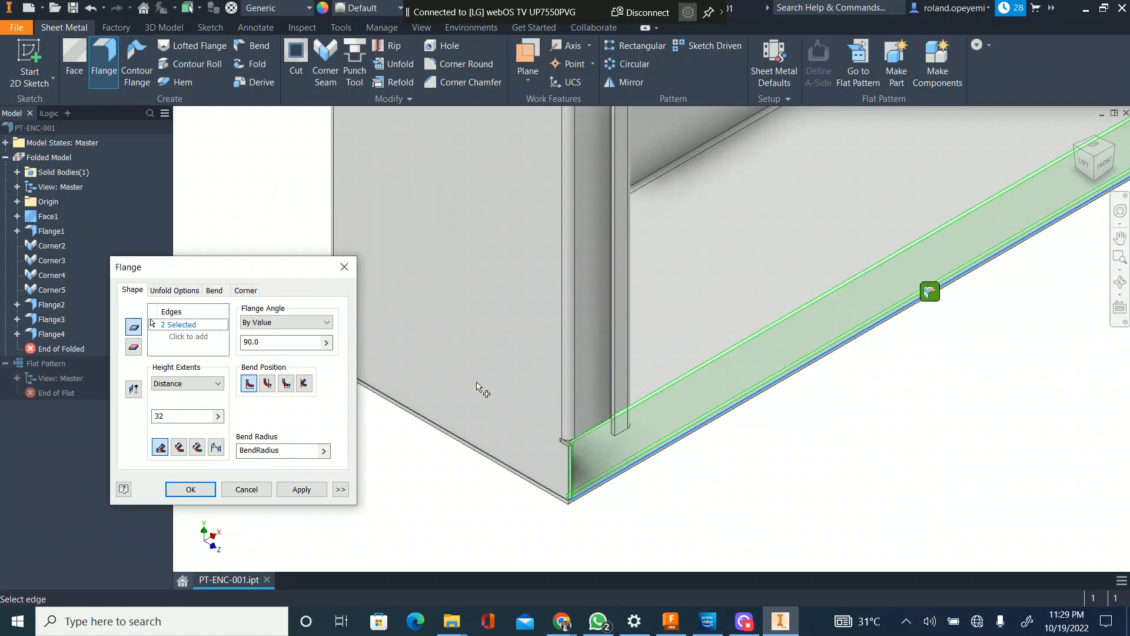
Step: Create the top and bottom front flanges and end the Flange command
click(302, 489)
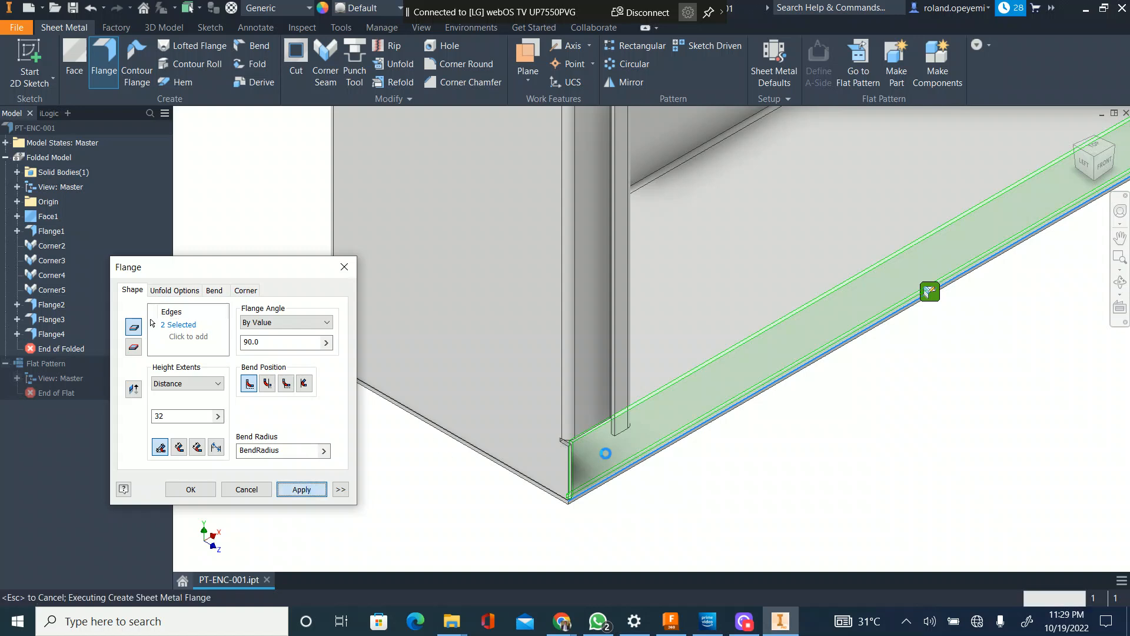
scroll(566, 465, up, 4)
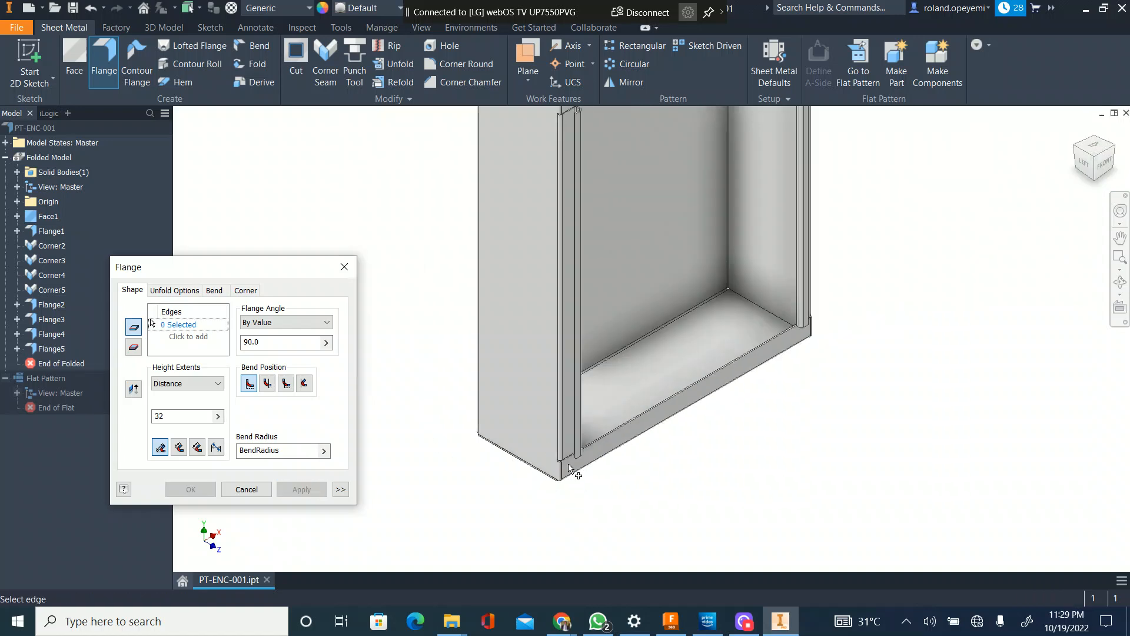
scroll(511, 440, down, 3)
scroll(394, 486, down, 3)
key(Escape)
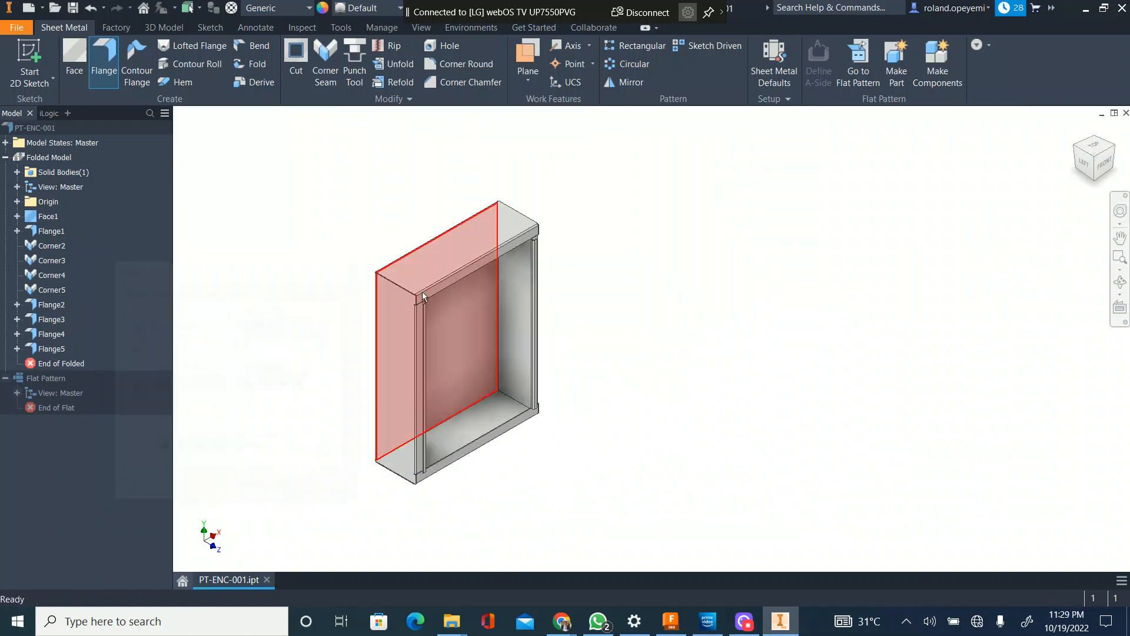
Step: Set up new 90-degree flanges along the free edges of the top and bottom front returns
scroll(423, 294, up, 5)
key(Return)
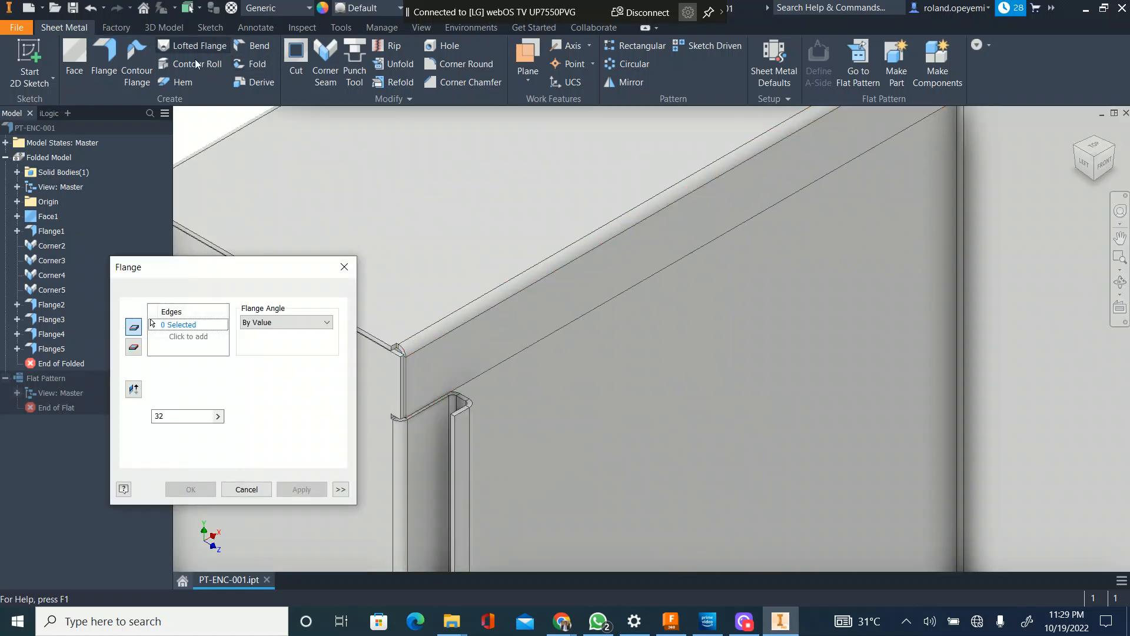
click(483, 372)
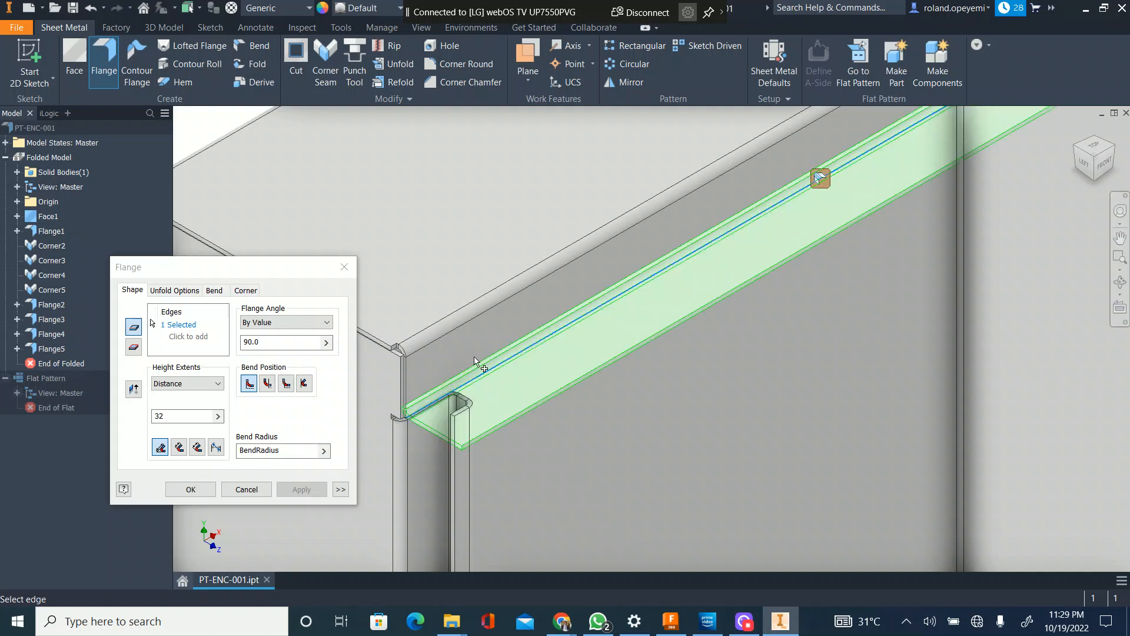
scroll(446, 341, down, 5)
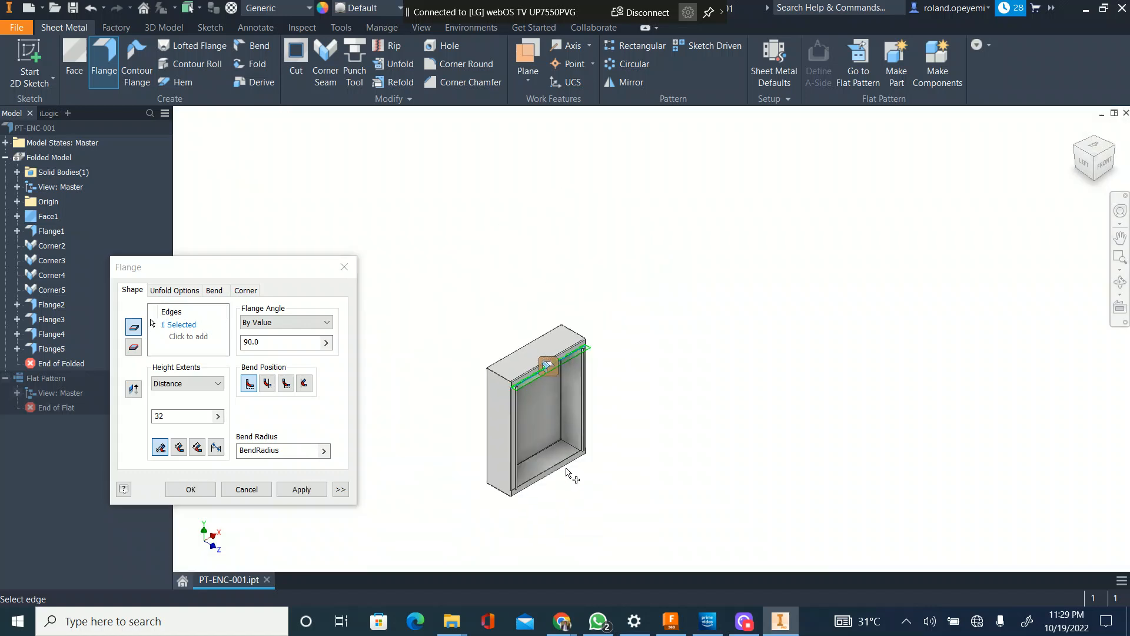
scroll(566, 470, up, 5)
click(531, 472)
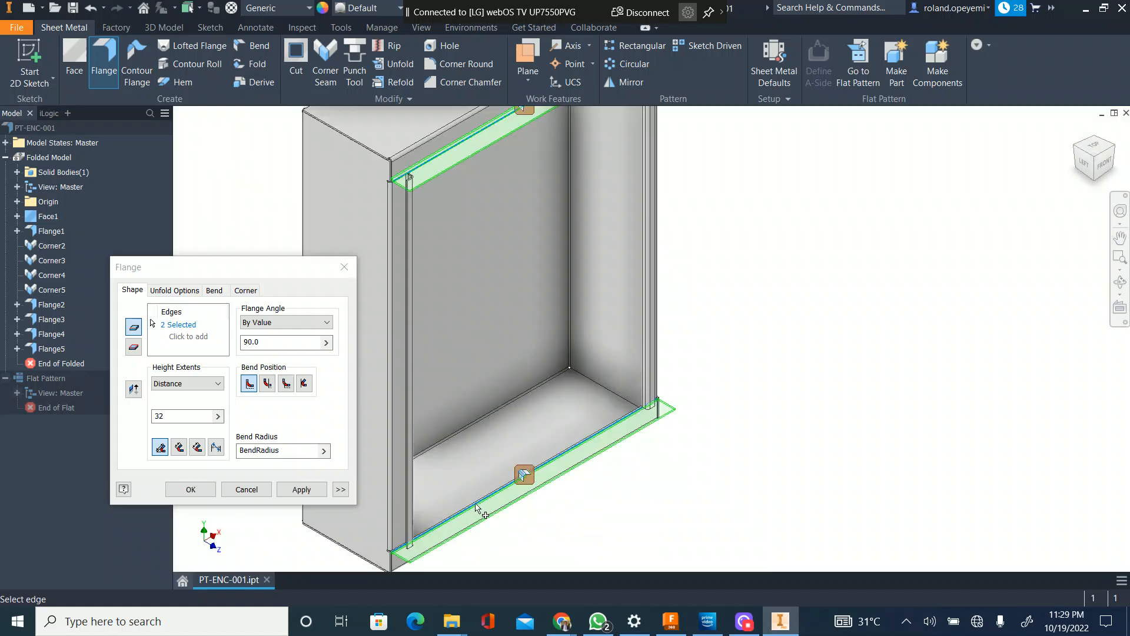
Step: Set the bottom inner flange's width extents to Offset with both offsets at 31 mm
click(514, 480)
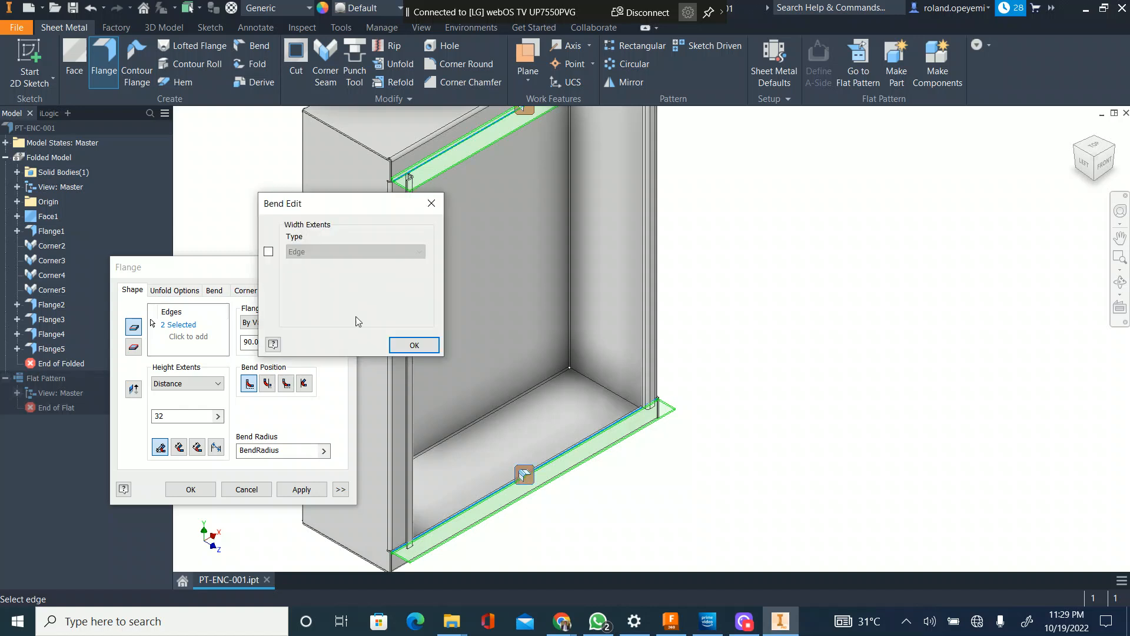
click(269, 252)
click(324, 252)
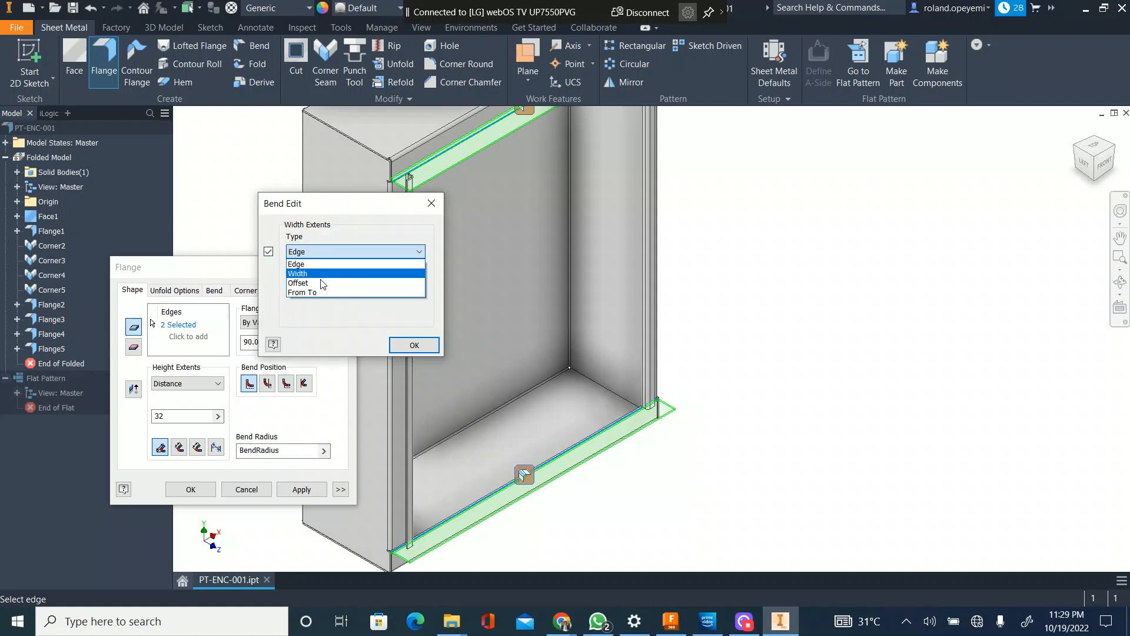
click(318, 283)
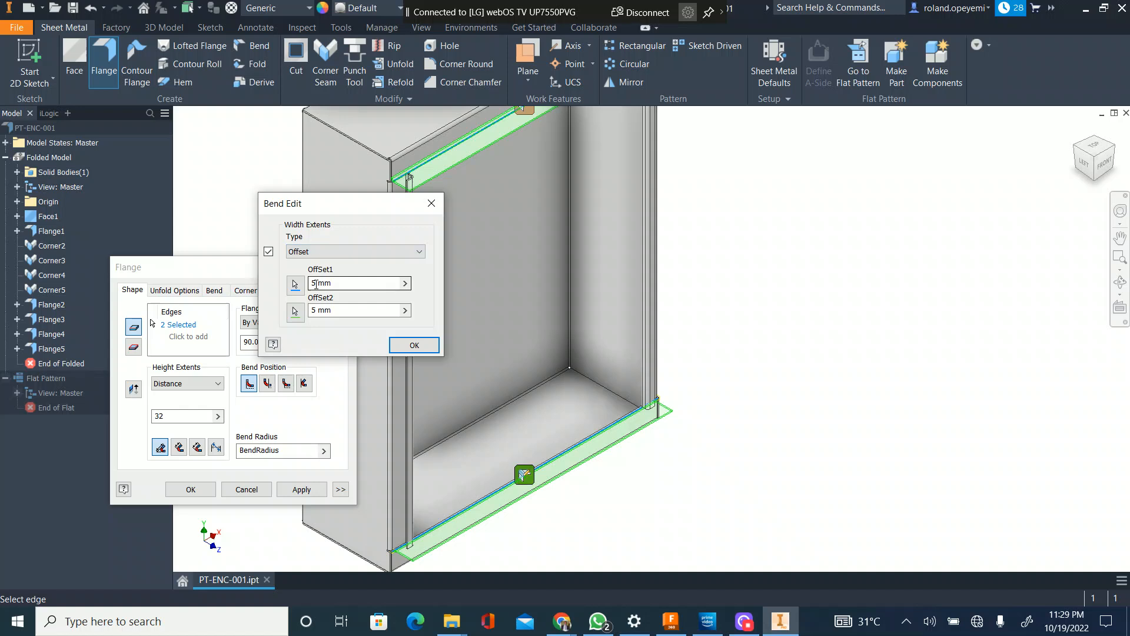
click(338, 283)
text(31)
click(357, 310)
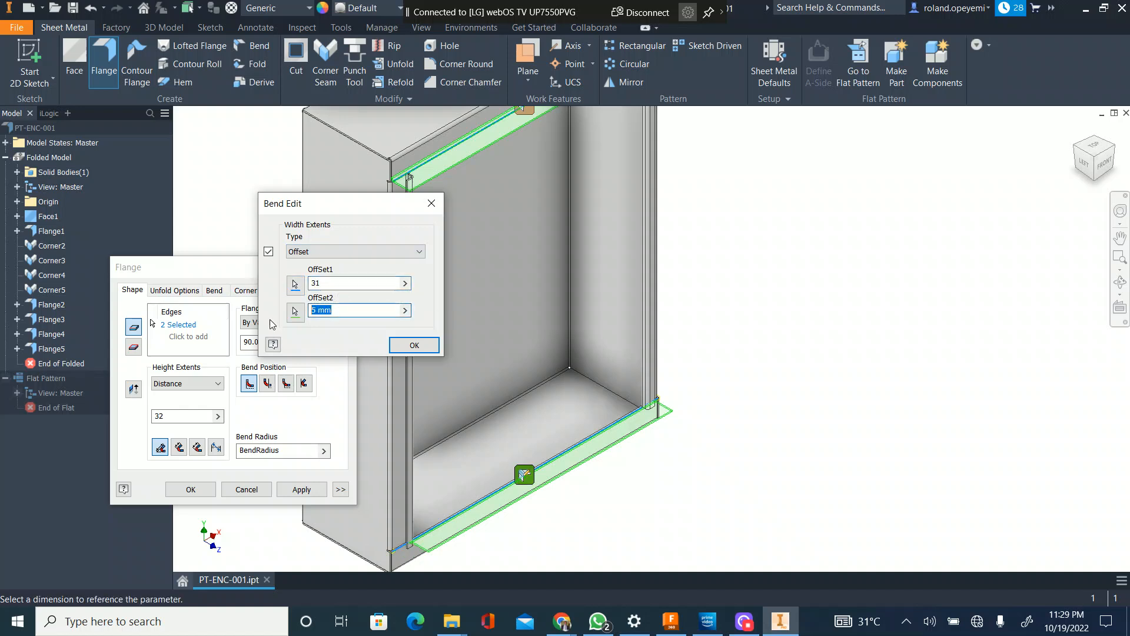
text(31)
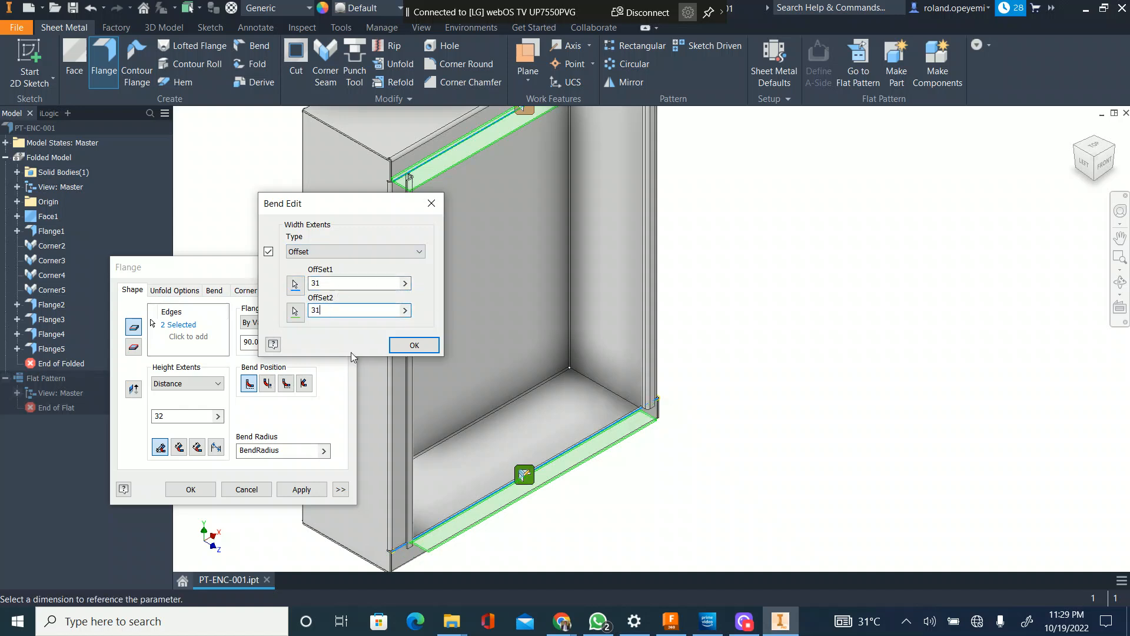
click(403, 347)
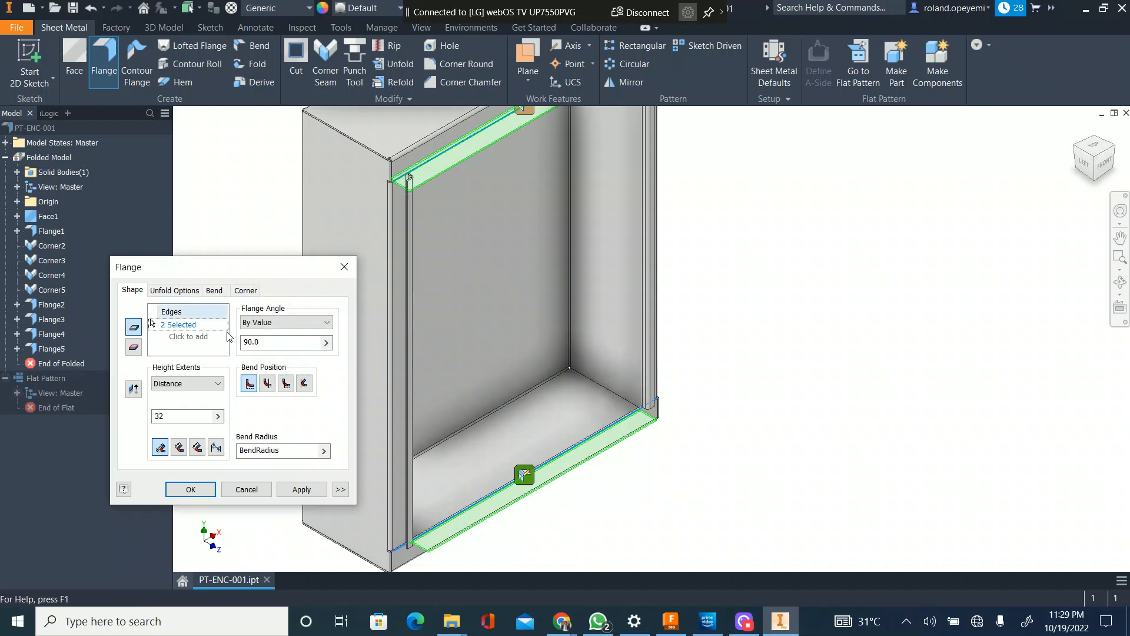
Step: Set the top inner flange's width extents to Offset with both offsets at 31 mm
middle_drag(542, 142, 449, 335)
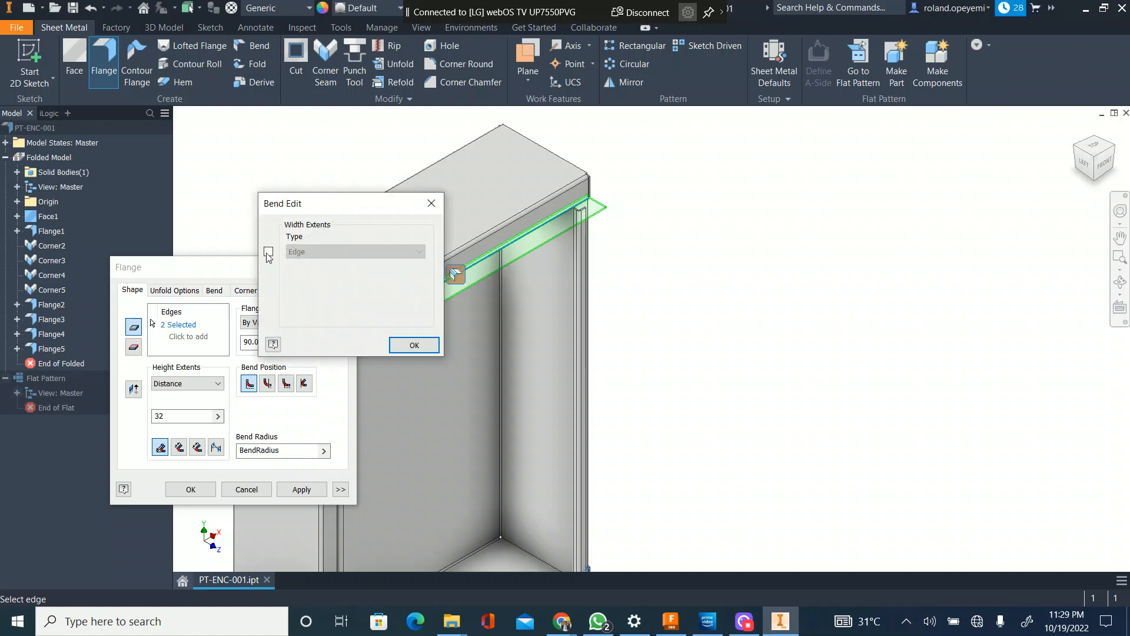
click(269, 251)
click(353, 251)
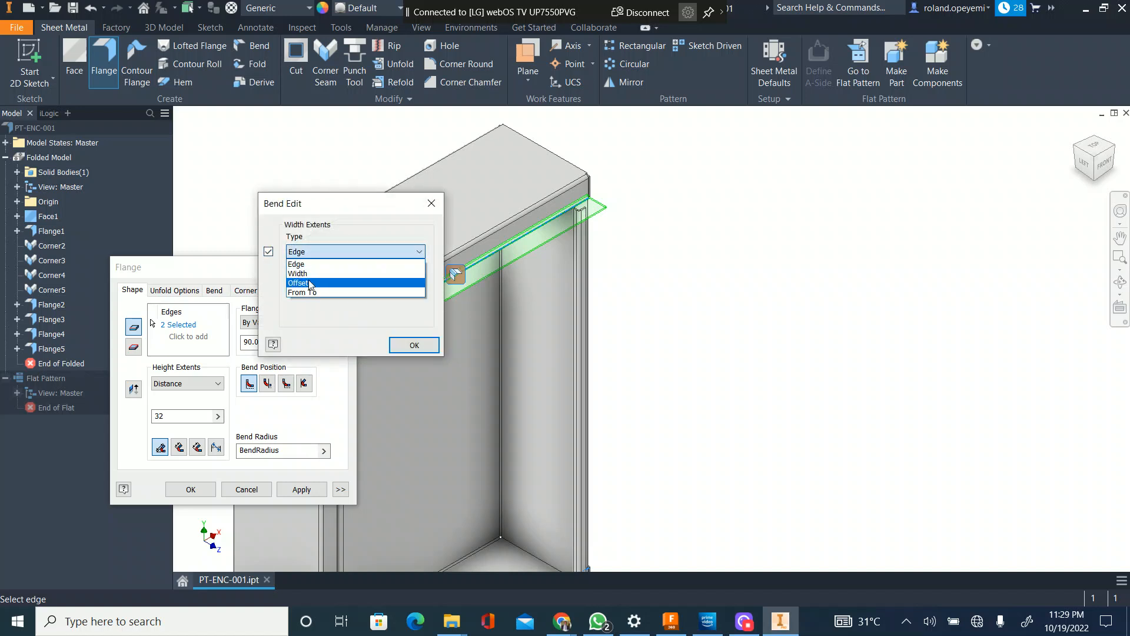
click(314, 280)
click(314, 281)
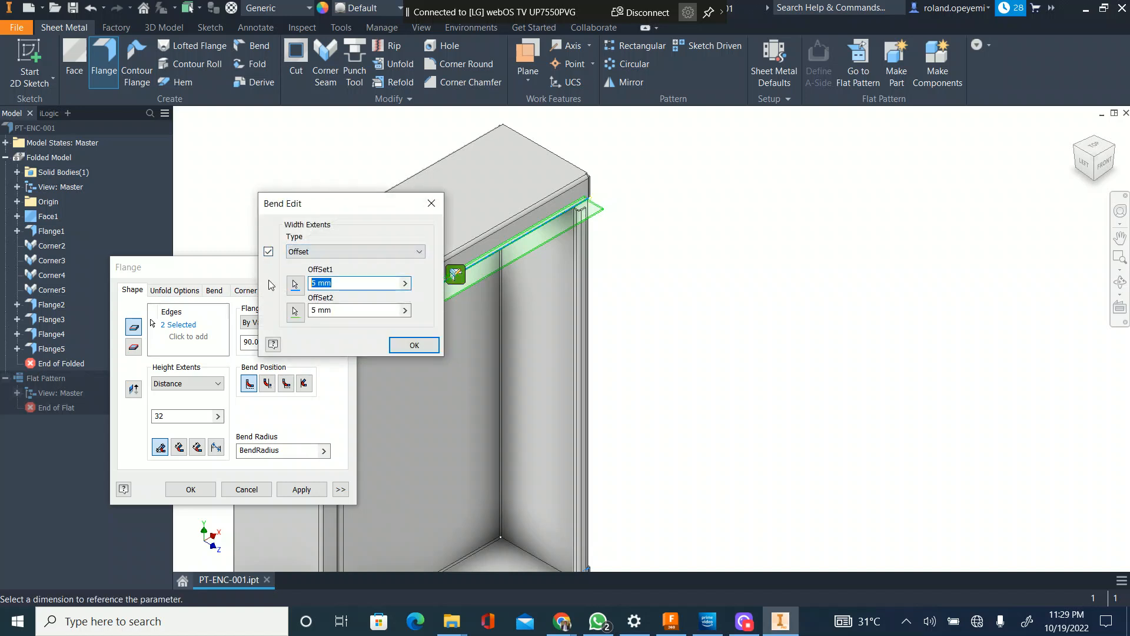
text(31)
key(Tab)
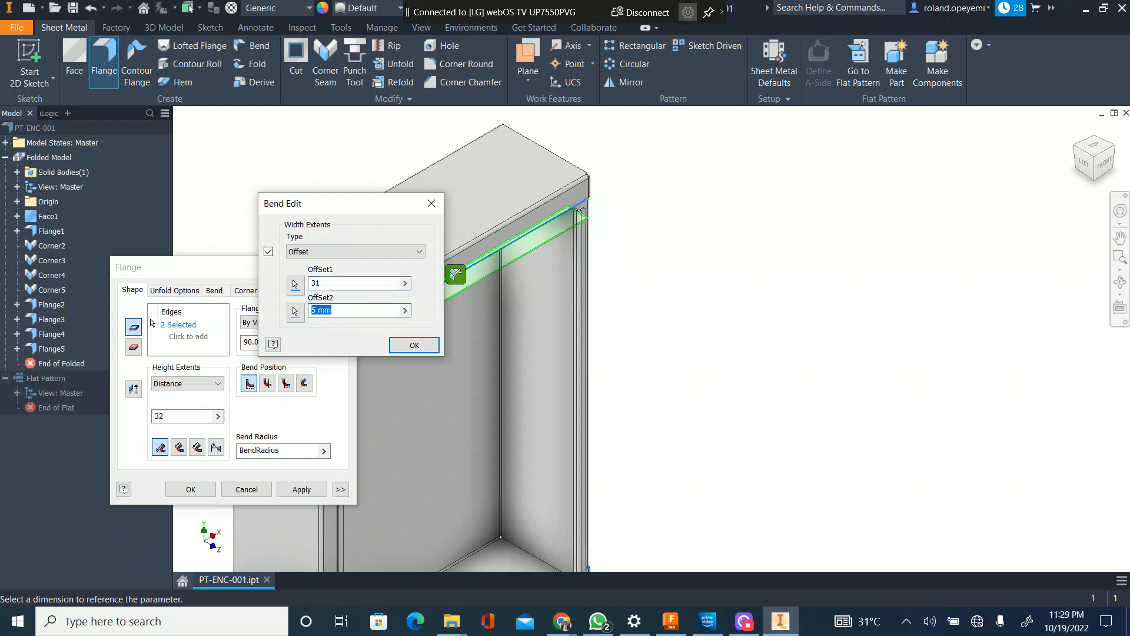
click(415, 345)
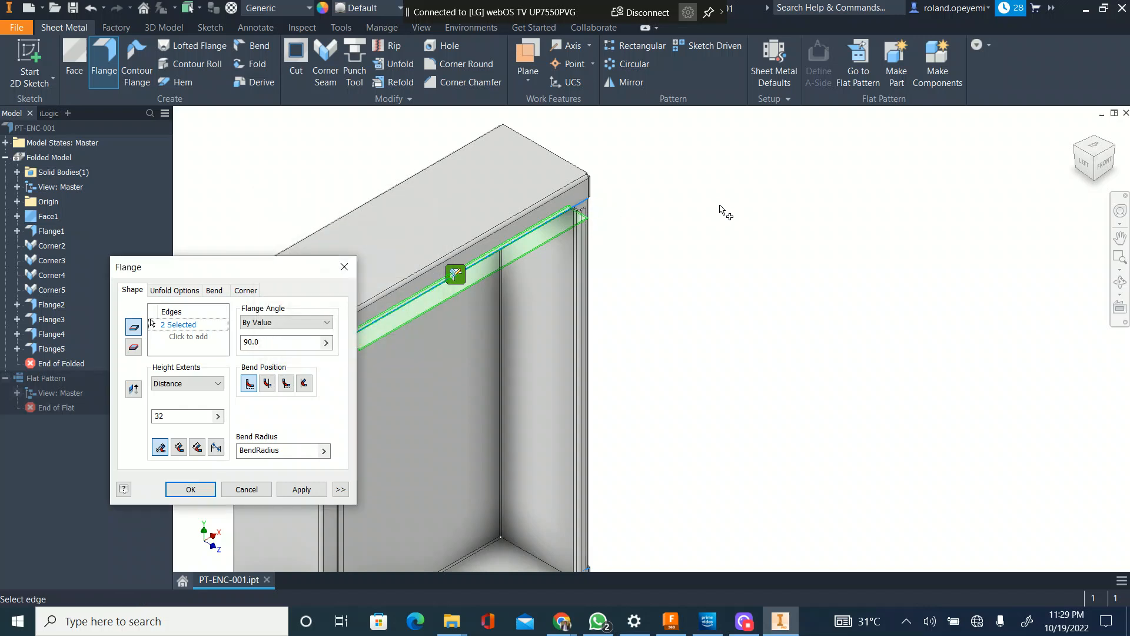
Step: Examine from the front how the ends of the top inner flange preview line up with the folded side lips
scroll(677, 215, up, 3)
scroll(532, 292, down, 5)
middle_drag(718, 208, 599, 308)
click(1105, 163)
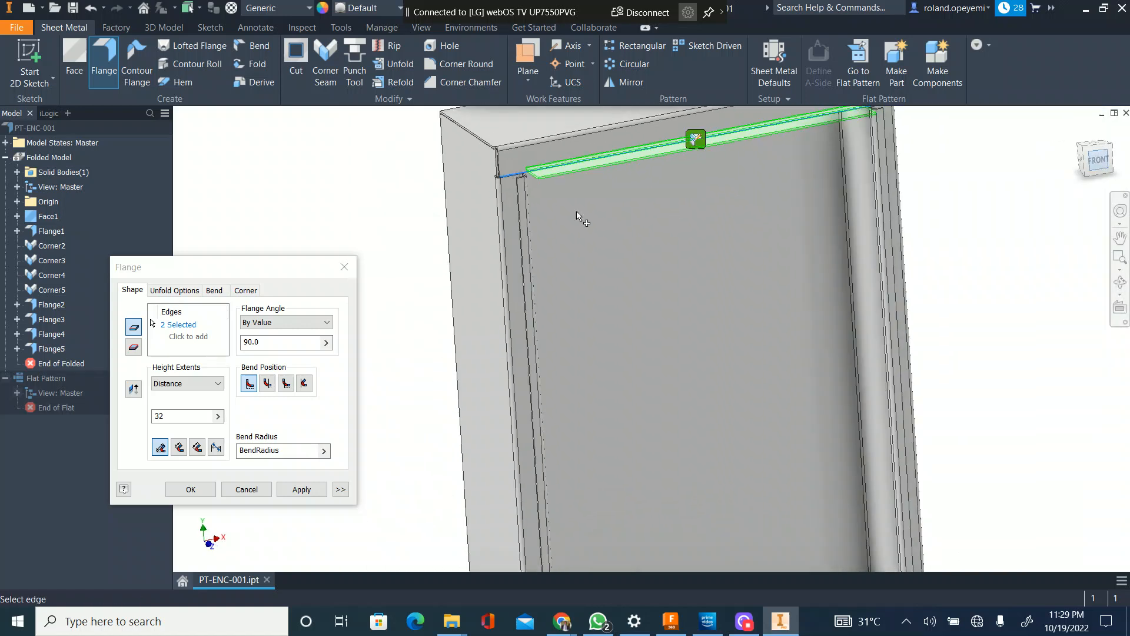
scroll(536, 181, down, 4)
scroll(569, 174, down, 4)
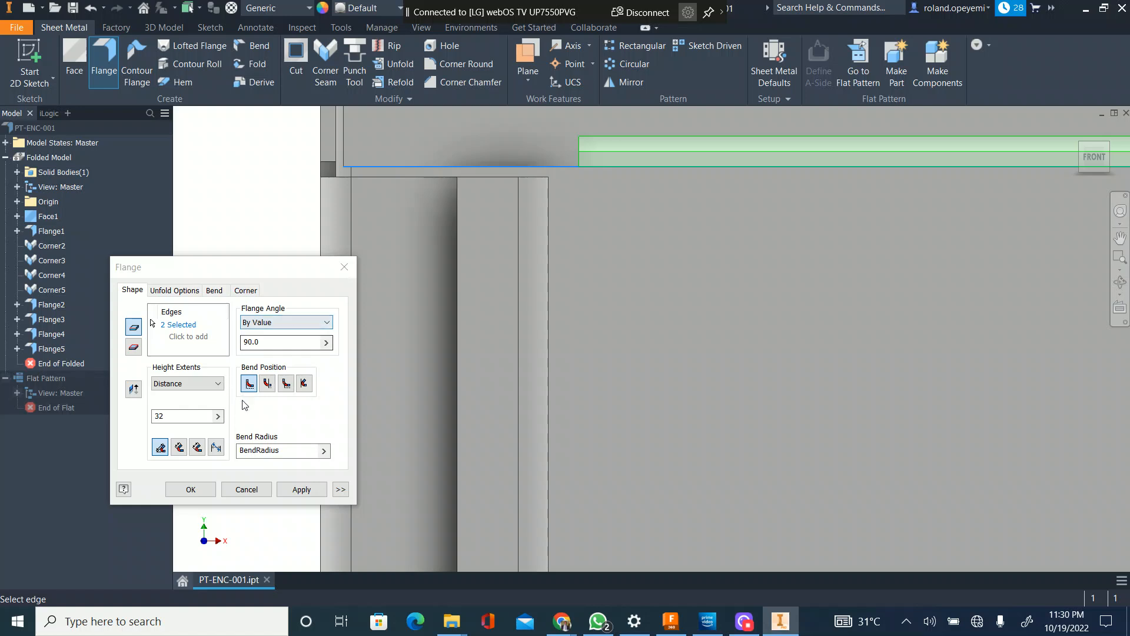
scroll(404, 342, up, 4)
scroll(405, 342, down, 1)
scroll(673, 333, up, 4)
middle_drag(636, 332, 495, 306)
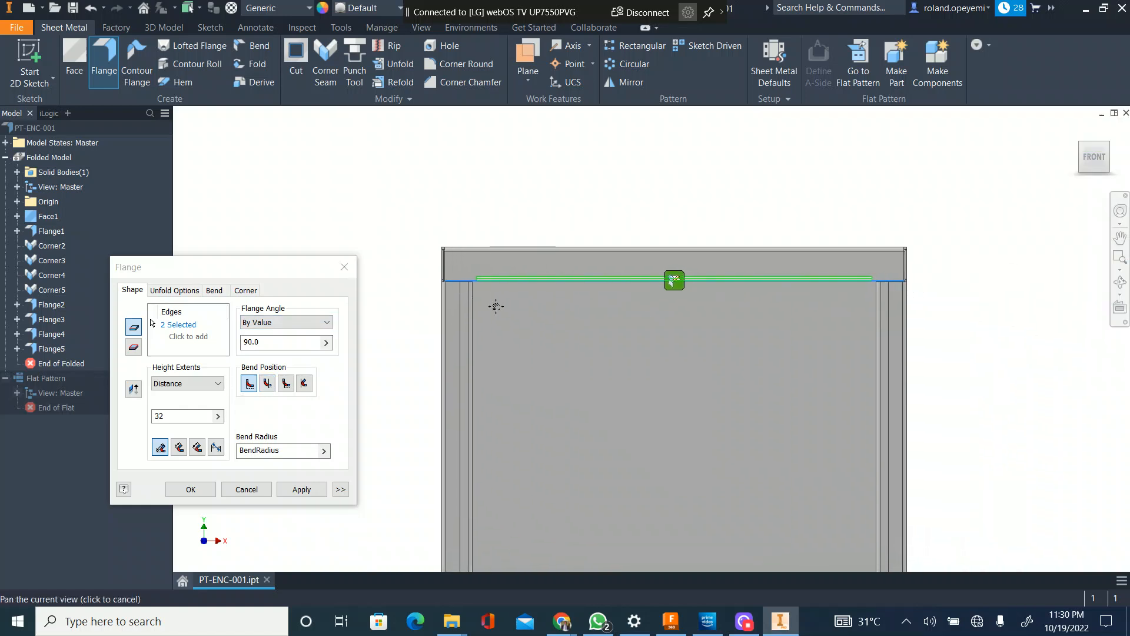
scroll(495, 306, down, 3)
Step: Reduce both width offsets of the top inner flange to 30 mm
click(820, 264)
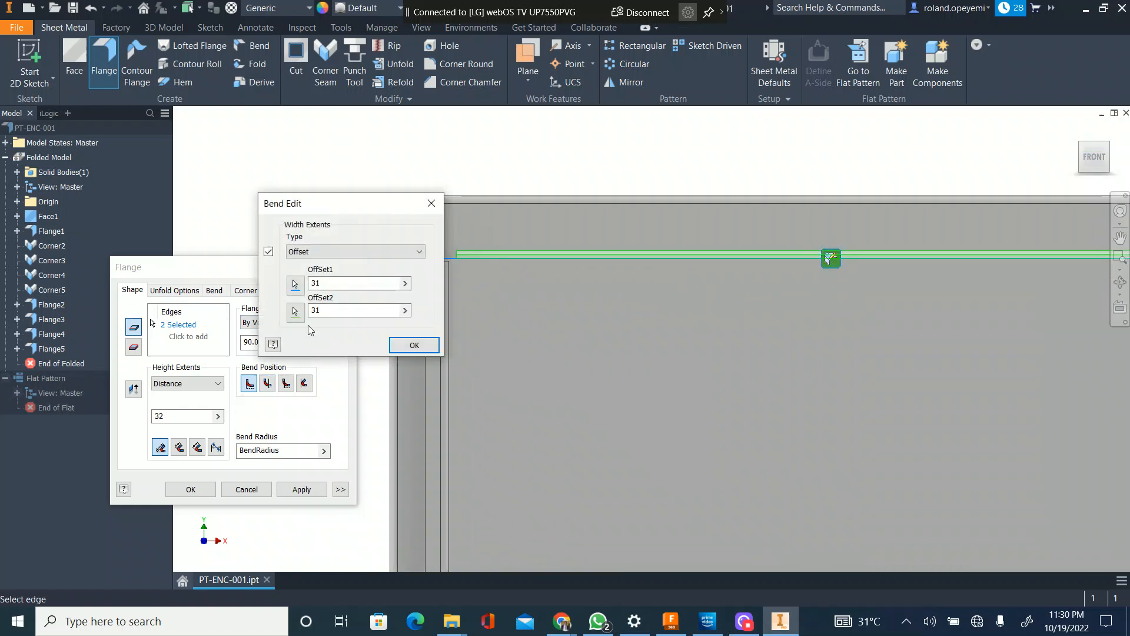
drag(333, 313, 312, 316)
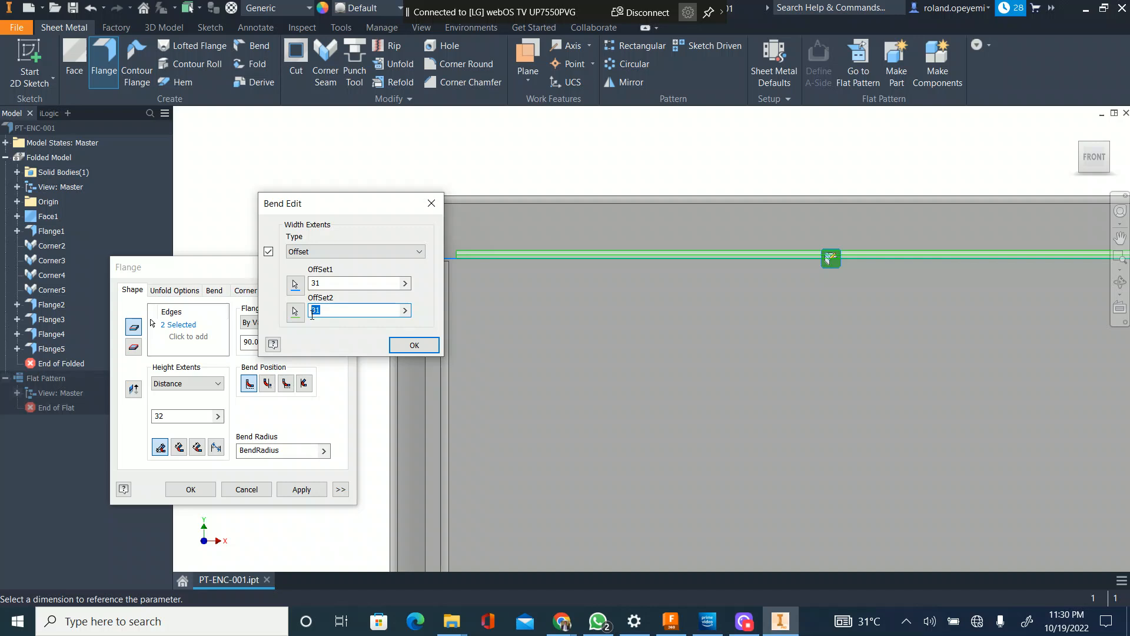
text(30)
double_click(330, 284)
text(30)
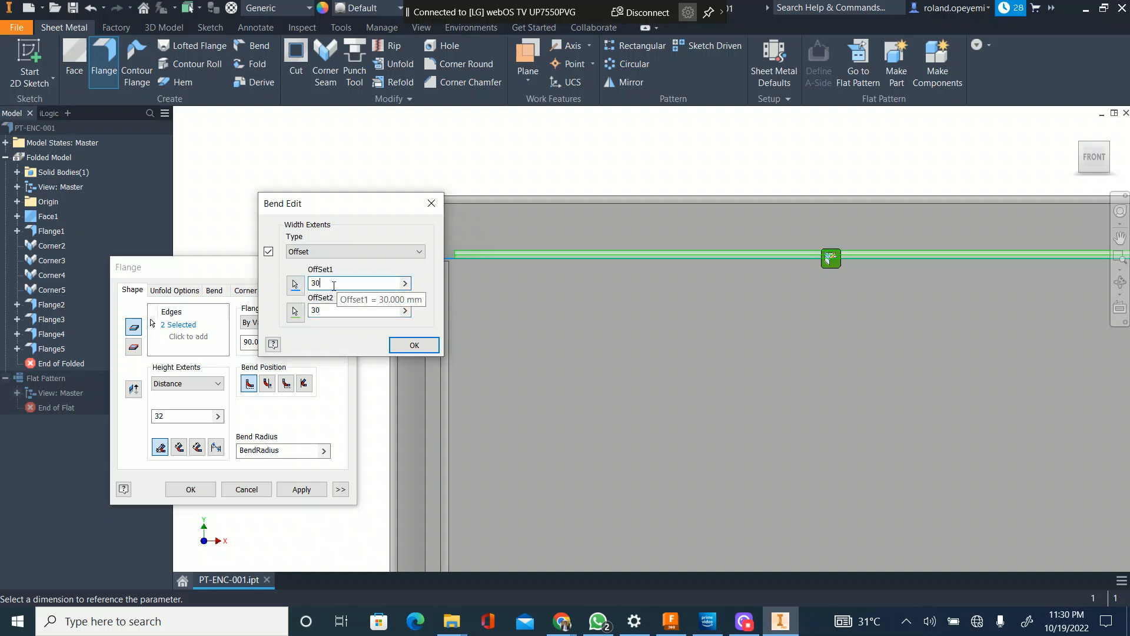
scroll(531, 273, up, 6)
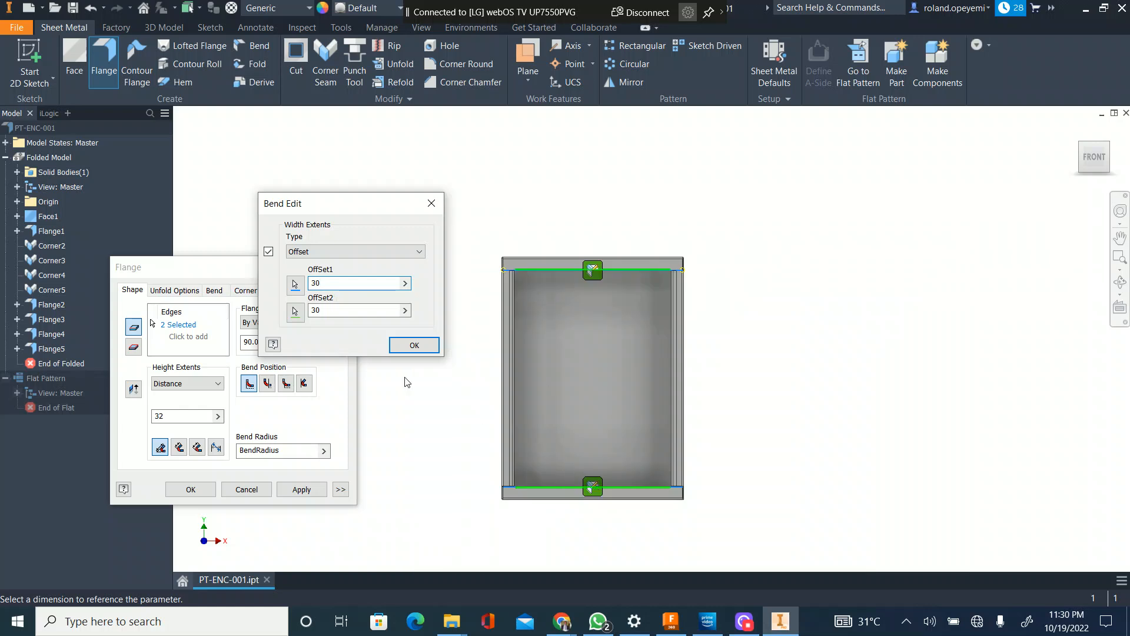
click(415, 345)
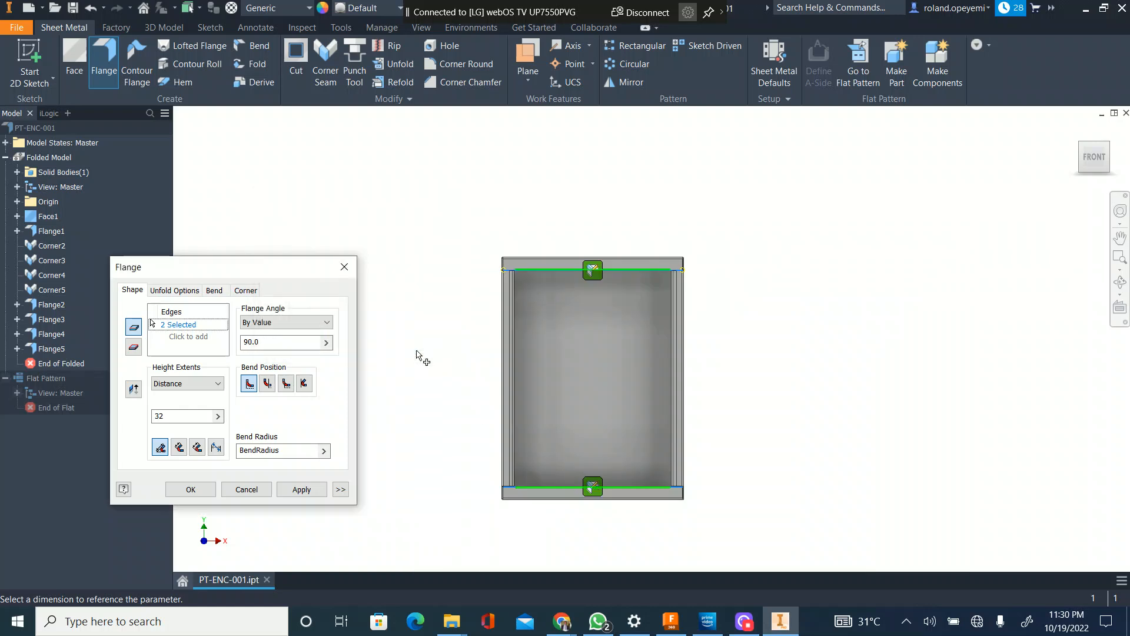
Step: Set both width offsets of the bottom inner flange to 30 mm and create the two inner flanges
click(593, 487)
text(30)
key(Tab)
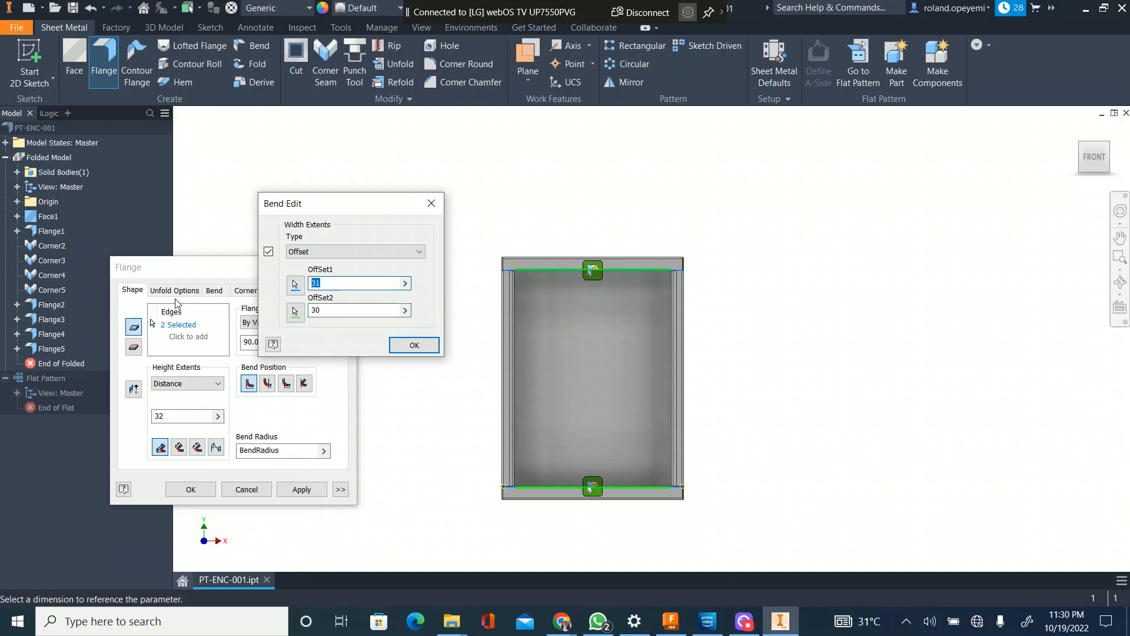
click(415, 346)
scroll(471, 365, down, 5)
click(300, 490)
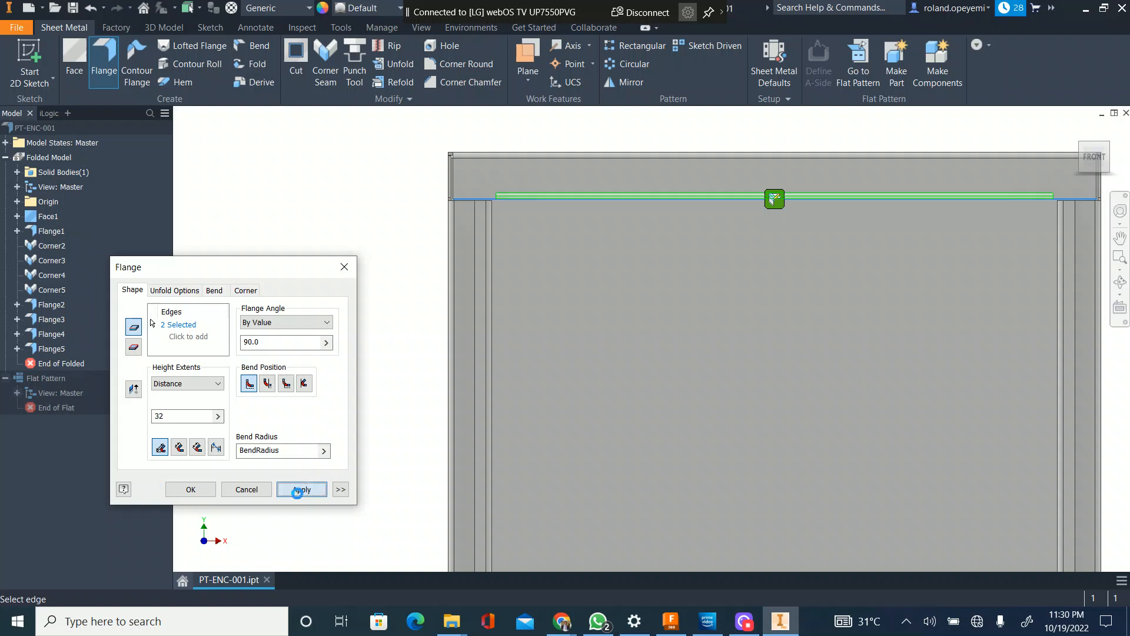
Step: End the Flange command and review the bend relief settings of the new inner flanges
scroll(512, 209, up, 3)
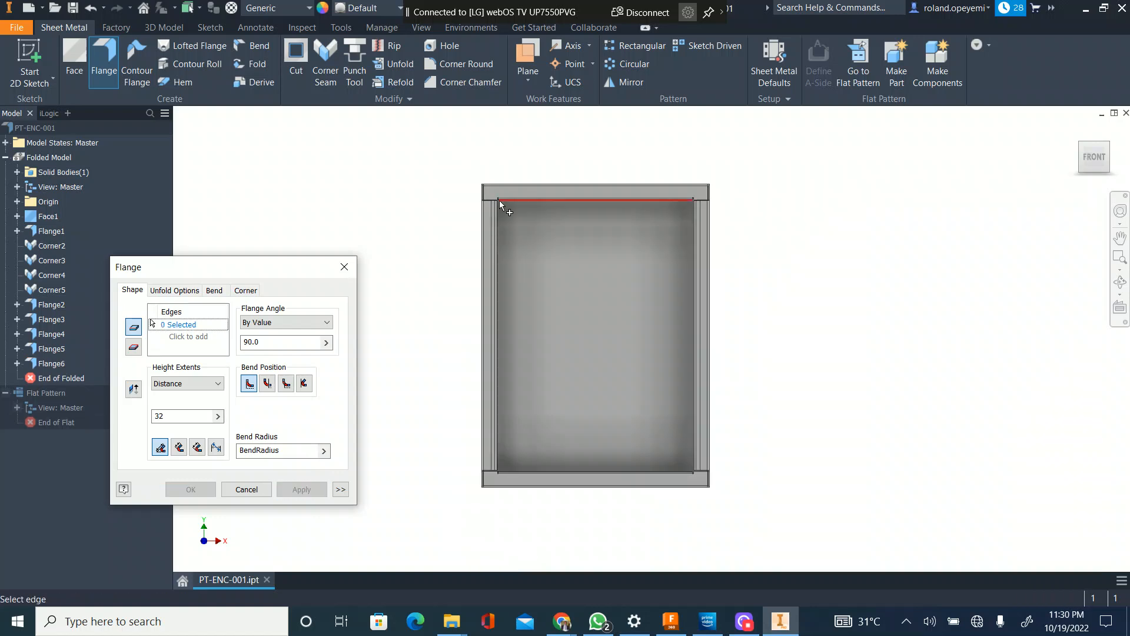
scroll(494, 197, down, 6)
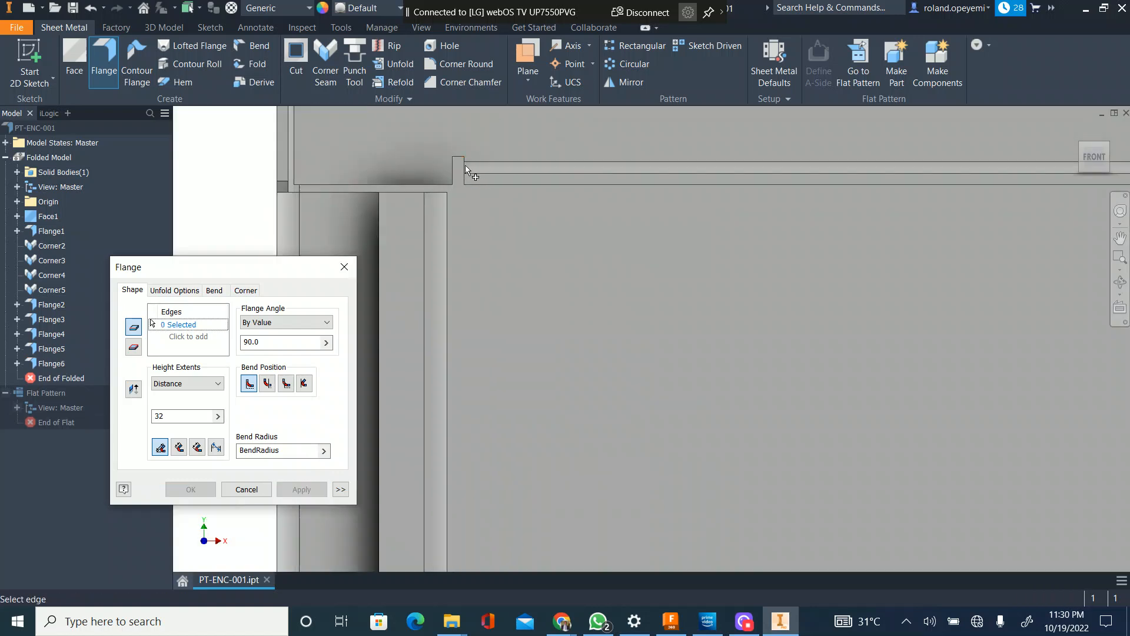
scroll(447, 194, down, 5)
key(Escape)
click(450, 237)
click(463, 225)
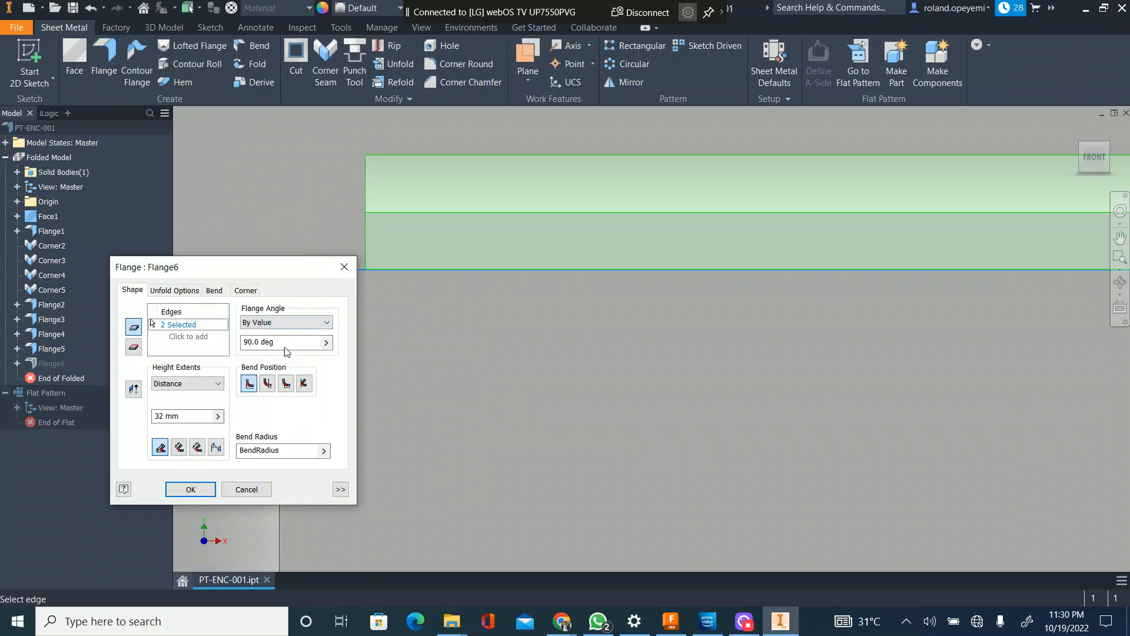
click(218, 291)
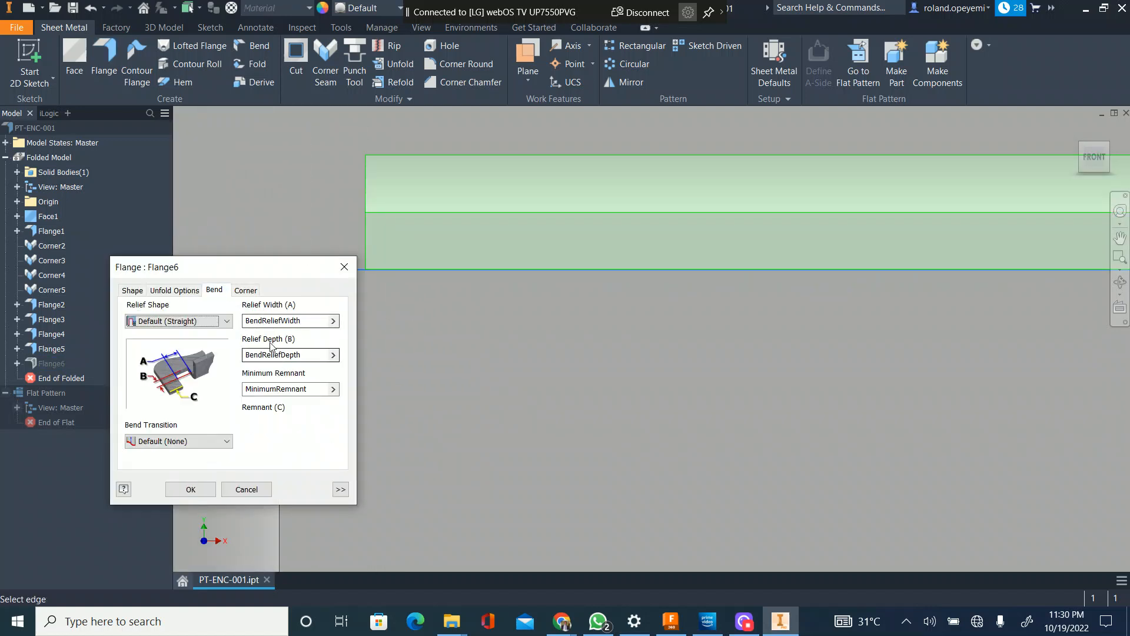
click(315, 388)
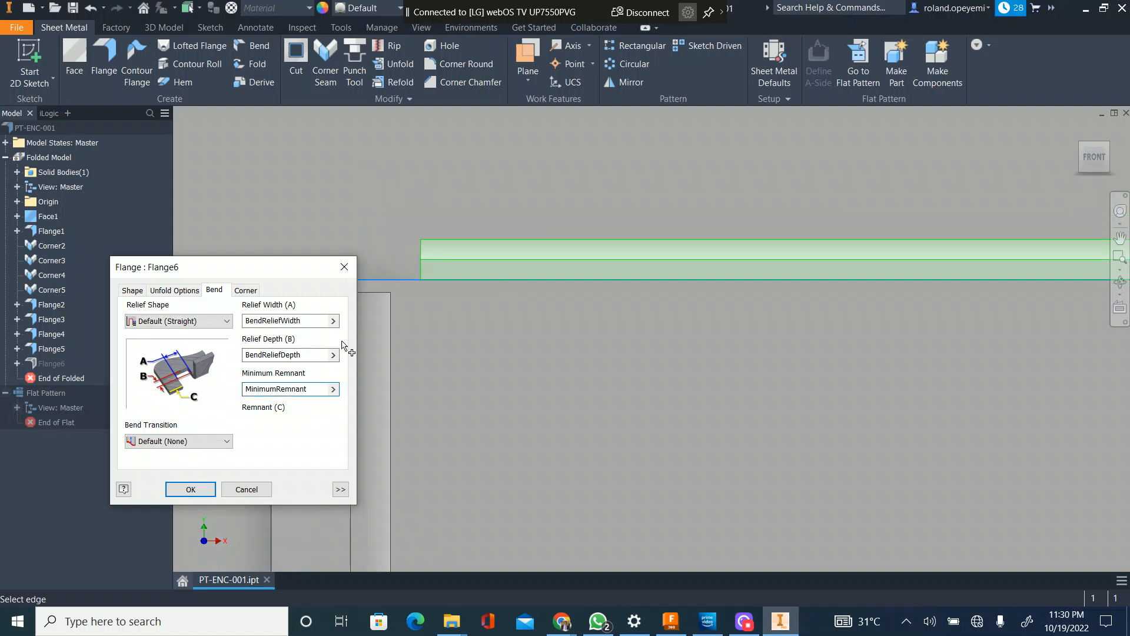
click(309, 354)
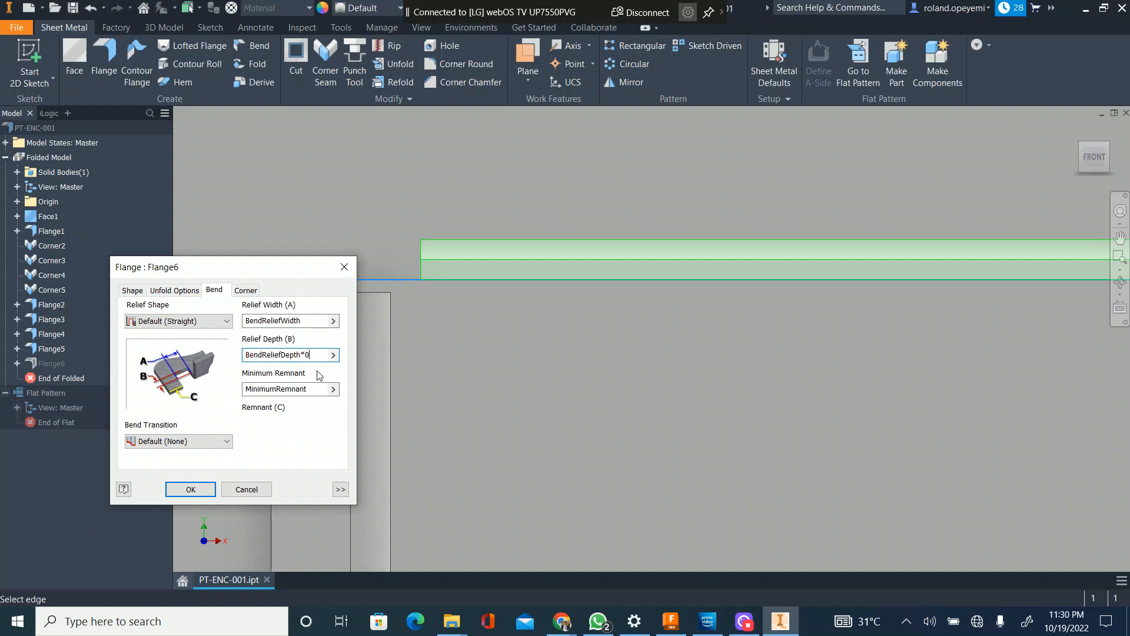
click(190, 489)
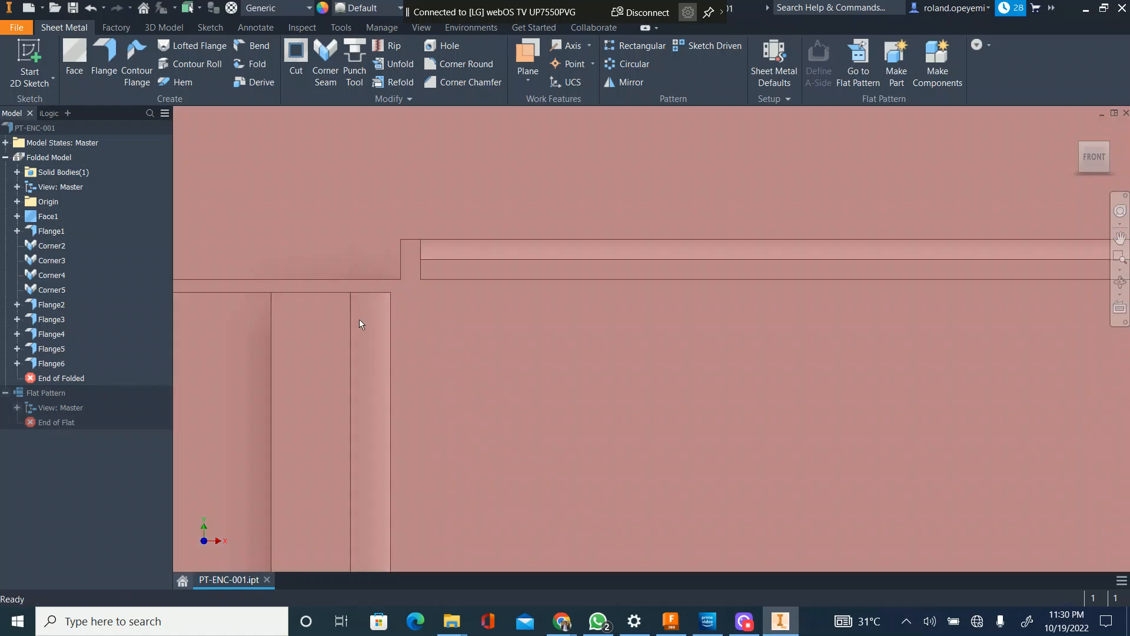
Step: Reopen the feature with the two 32 mm inner flanges for editing and examine its preview at the enclosure's upper left corner
scroll(359, 320, up, 4)
scroll(369, 305, down, 5)
click(347, 325)
click(347, 349)
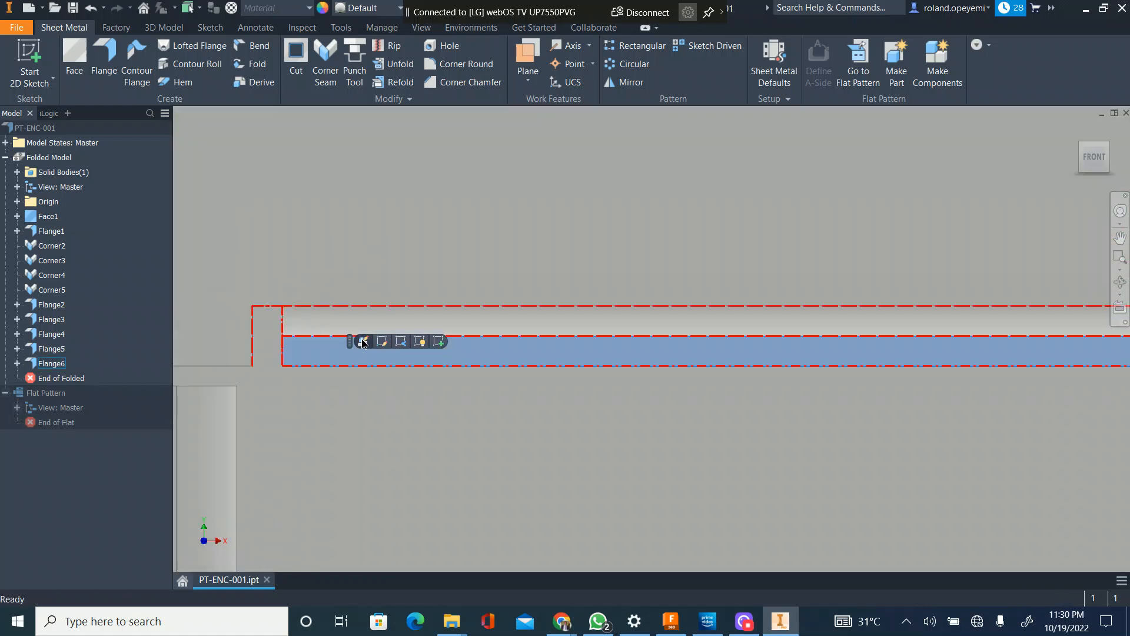
click(363, 342)
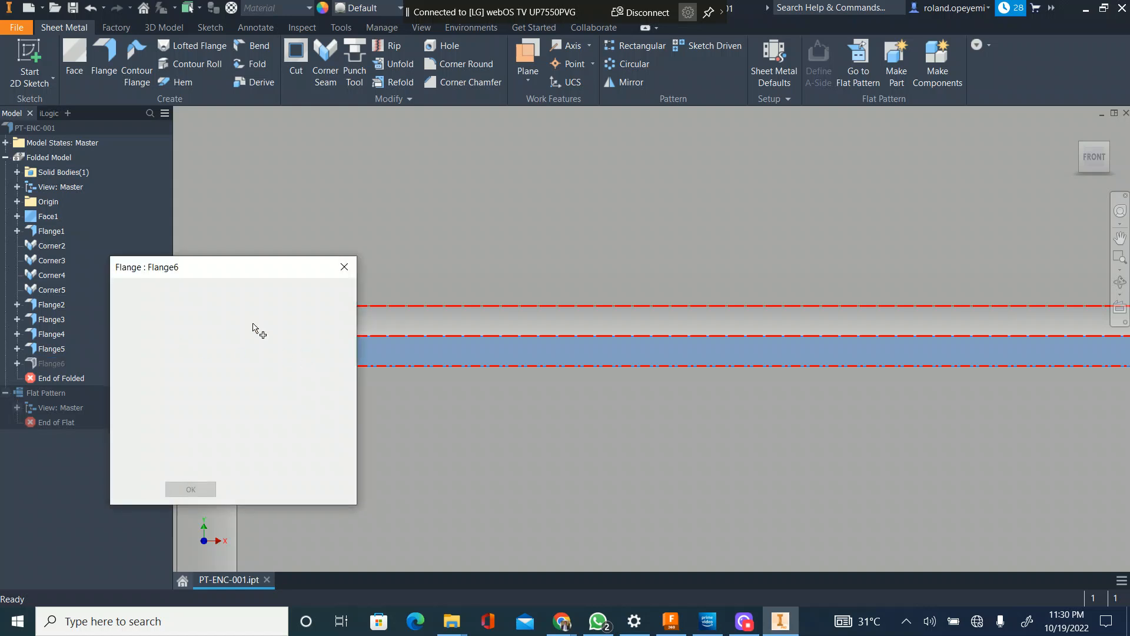
scroll(559, 295, up, 4)
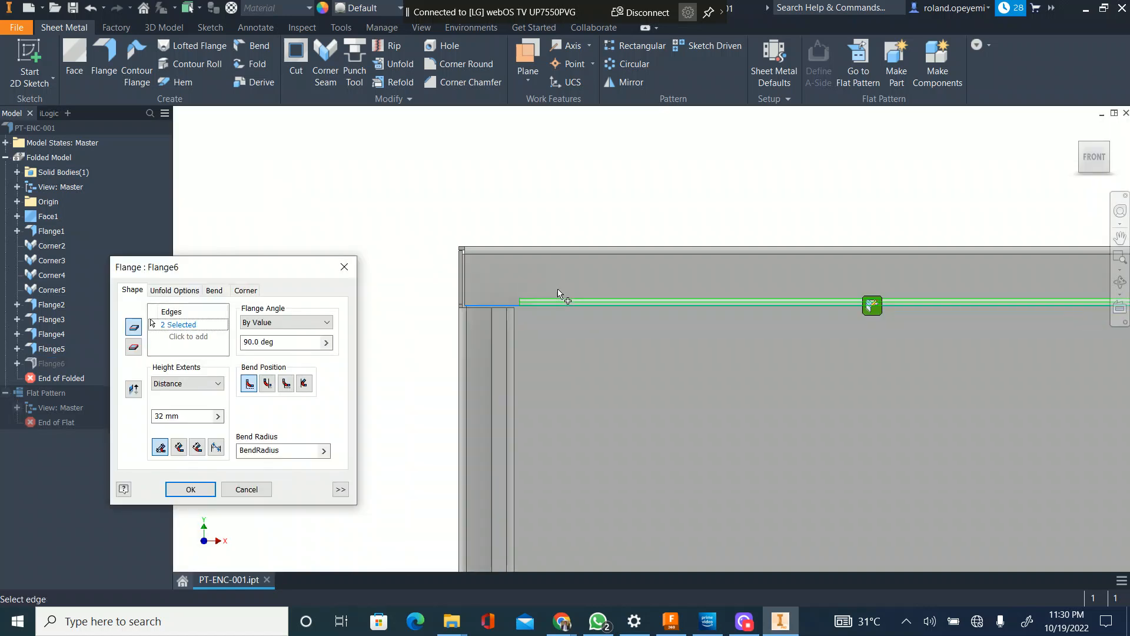
scroll(525, 322, down, 5)
scroll(451, 273, up, 4)
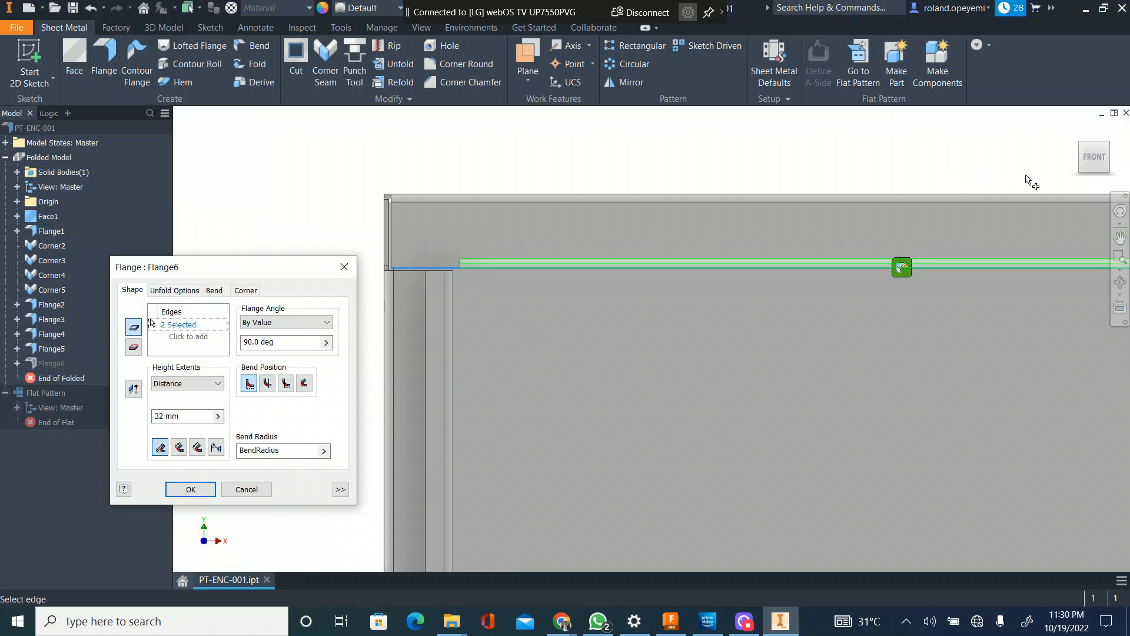
drag(1093, 158, 1092, 165)
shift+middle_drag(865, 215, 857, 235)
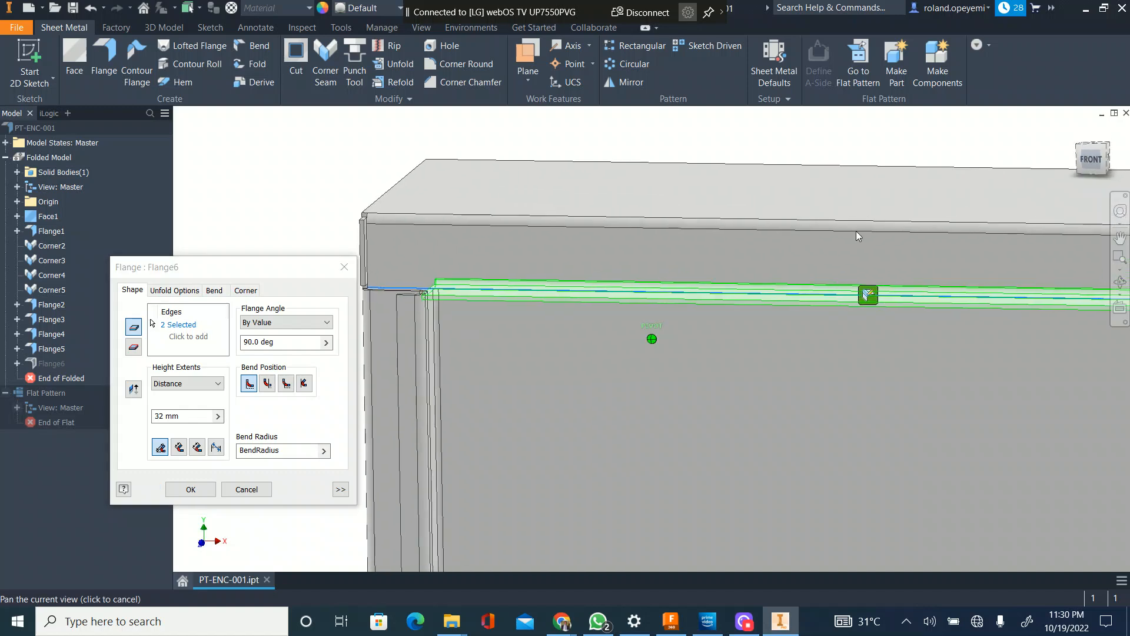
Step: Try the bend-from-adjacent-face position on the inner flanges and compare the preview's end with the folded side lip
click(287, 383)
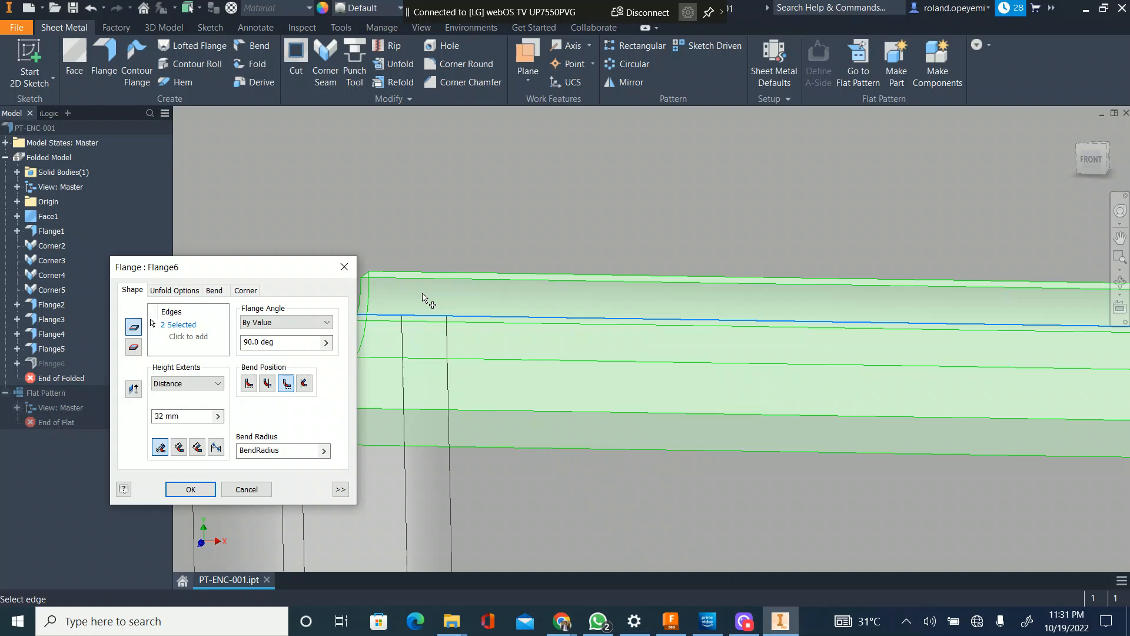
scroll(515, 288, up, 5)
scroll(515, 288, down, 3)
click(267, 384)
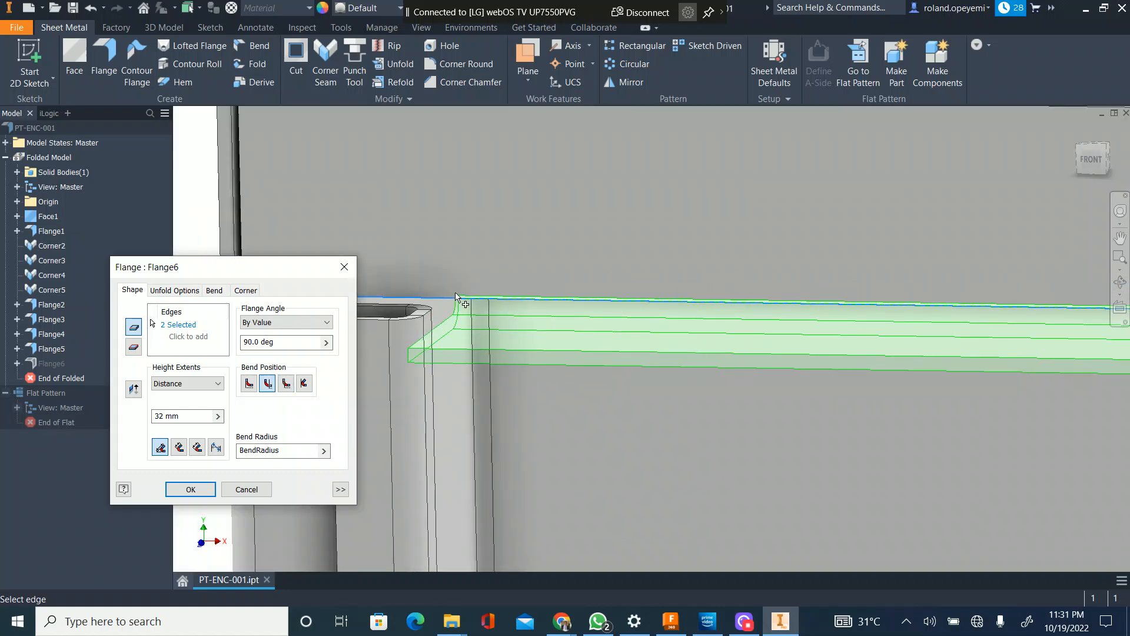
scroll(455, 292, up, 4)
click(1090, 160)
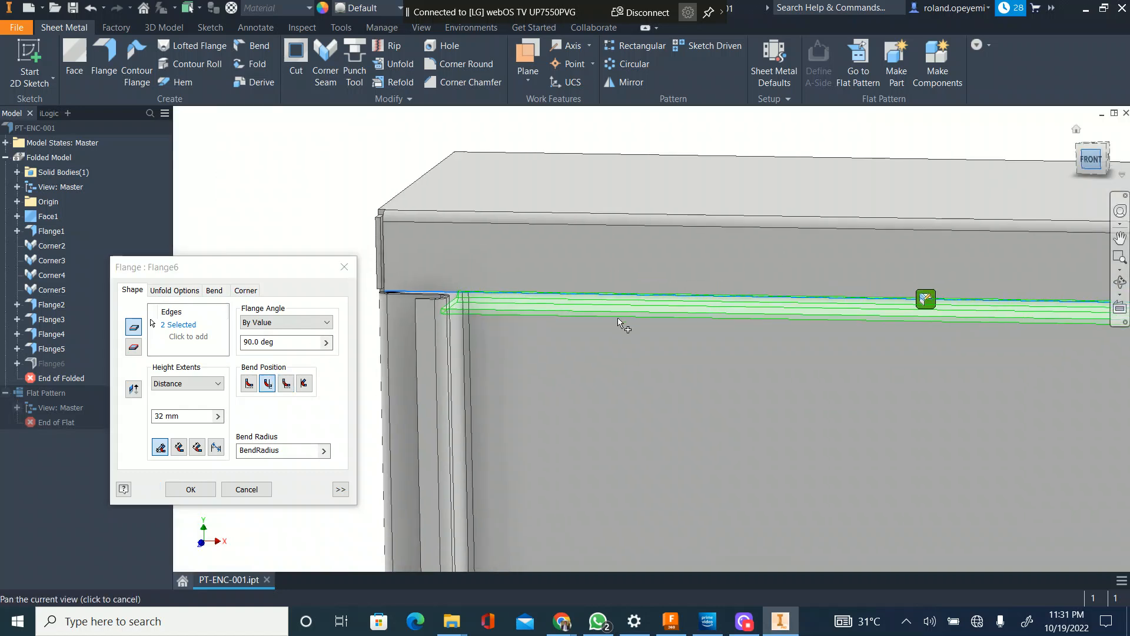
scroll(520, 148, down, 6)
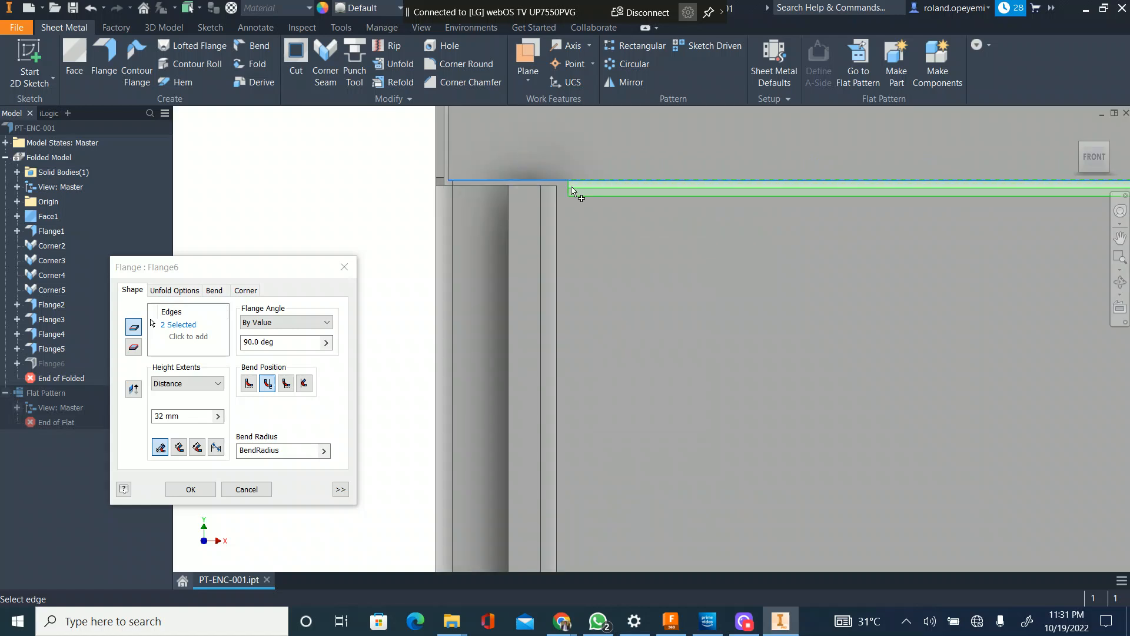
scroll(571, 191, down, 2)
Step: Set the inner flanges' bend position to outside the base face extents, keeping the 32 mm height, and apply the edit
click(286, 384)
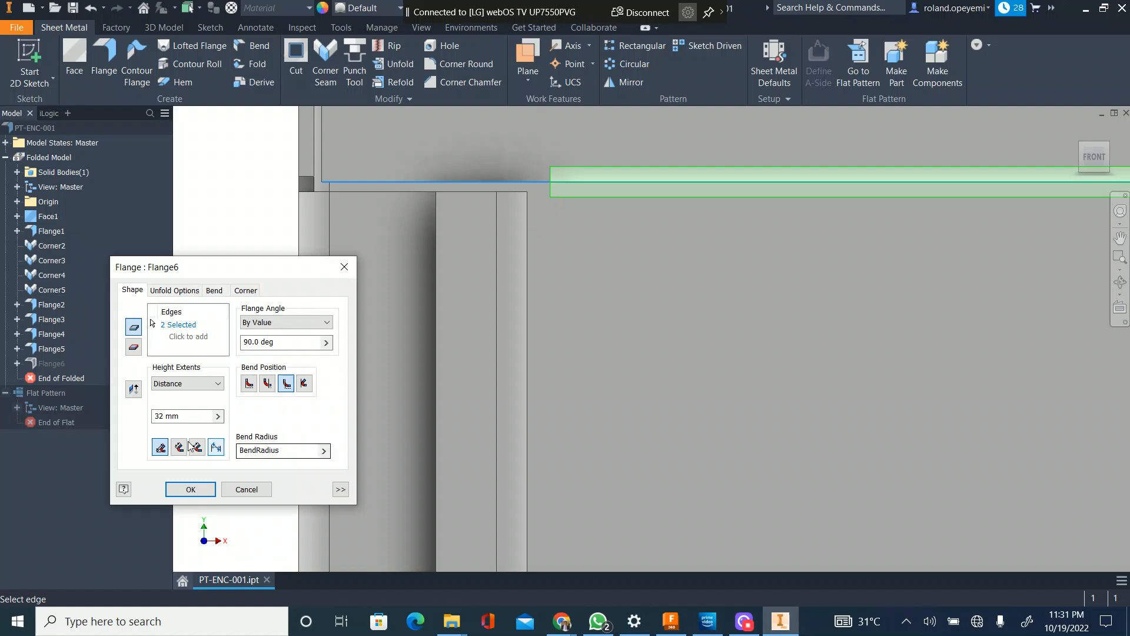
click(207, 415)
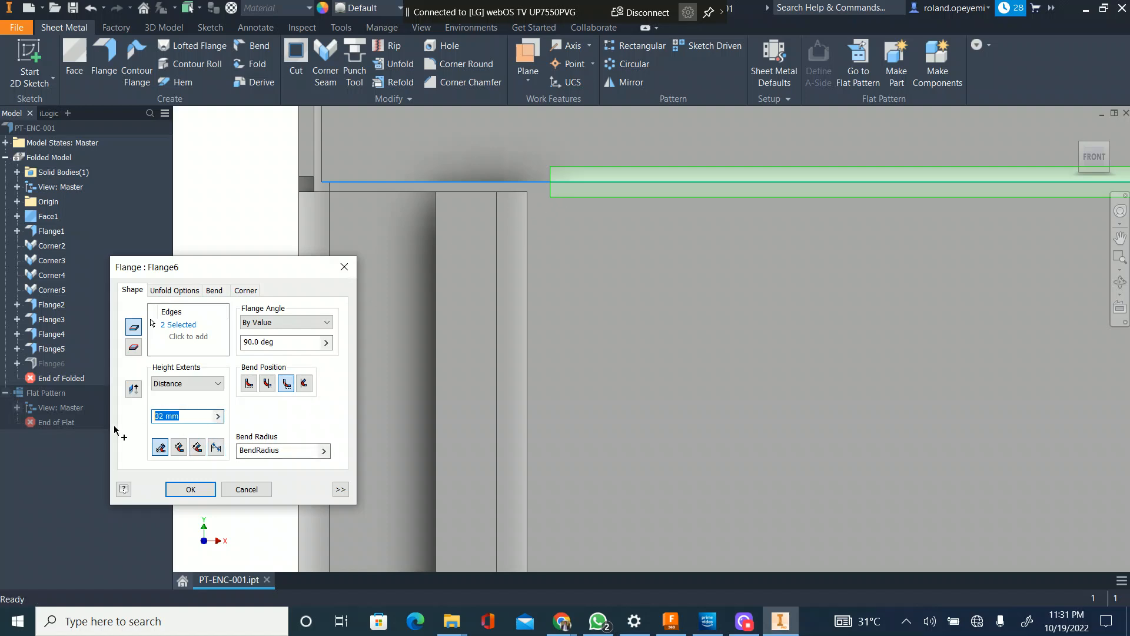
scroll(521, 285, up, 2)
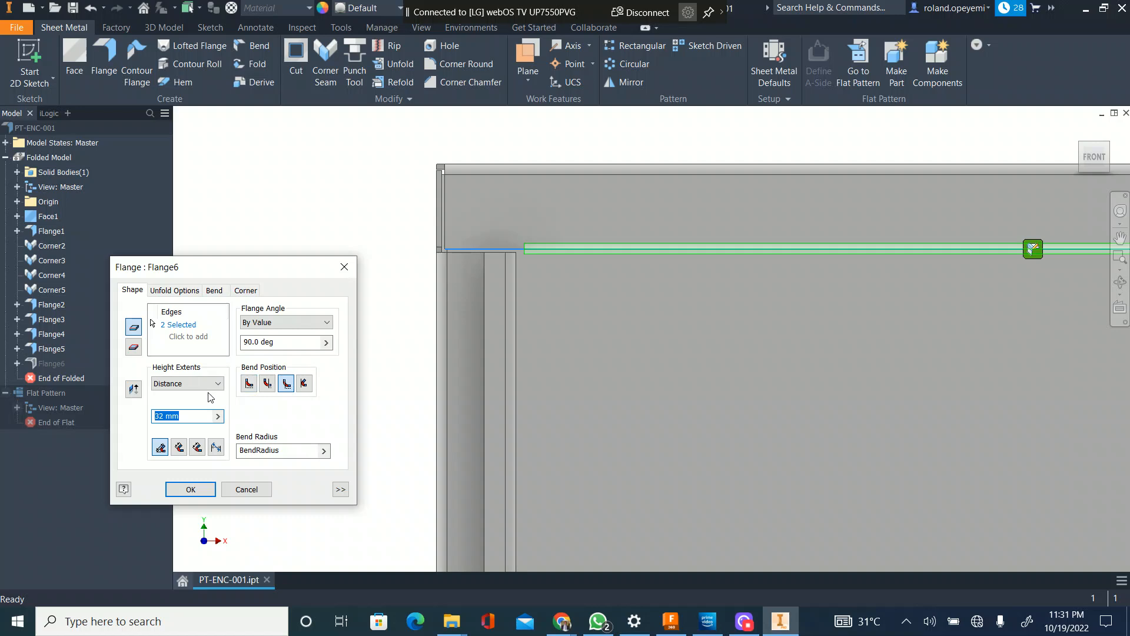
key(Return)
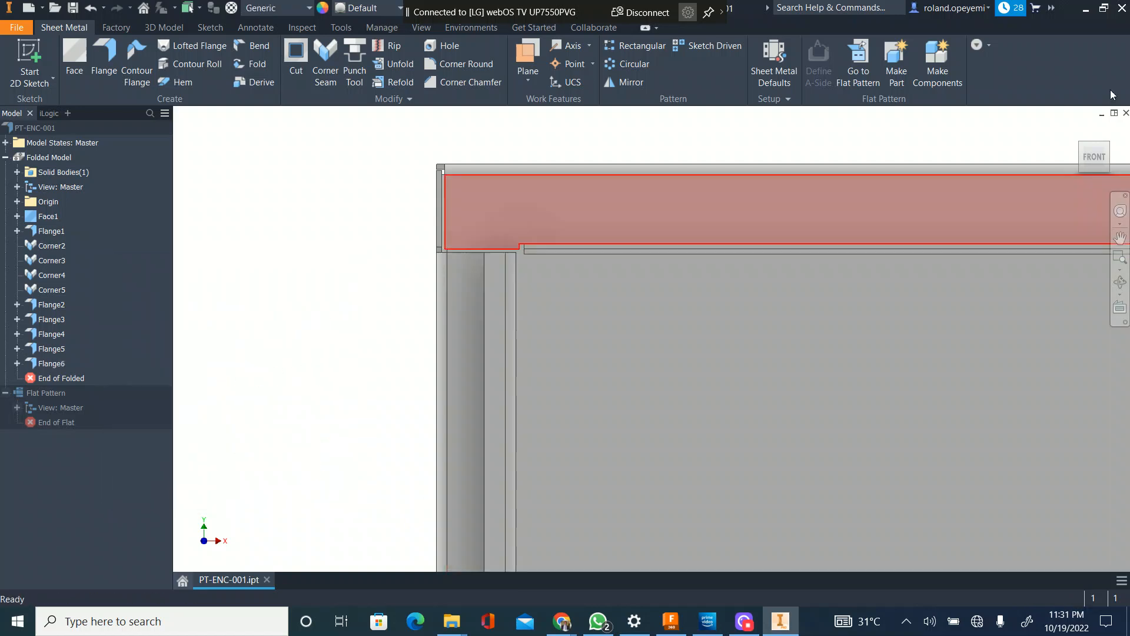
Step: Measure the distance between the folded side lip's face and the front edge face of the top inner flange
click(1098, 154)
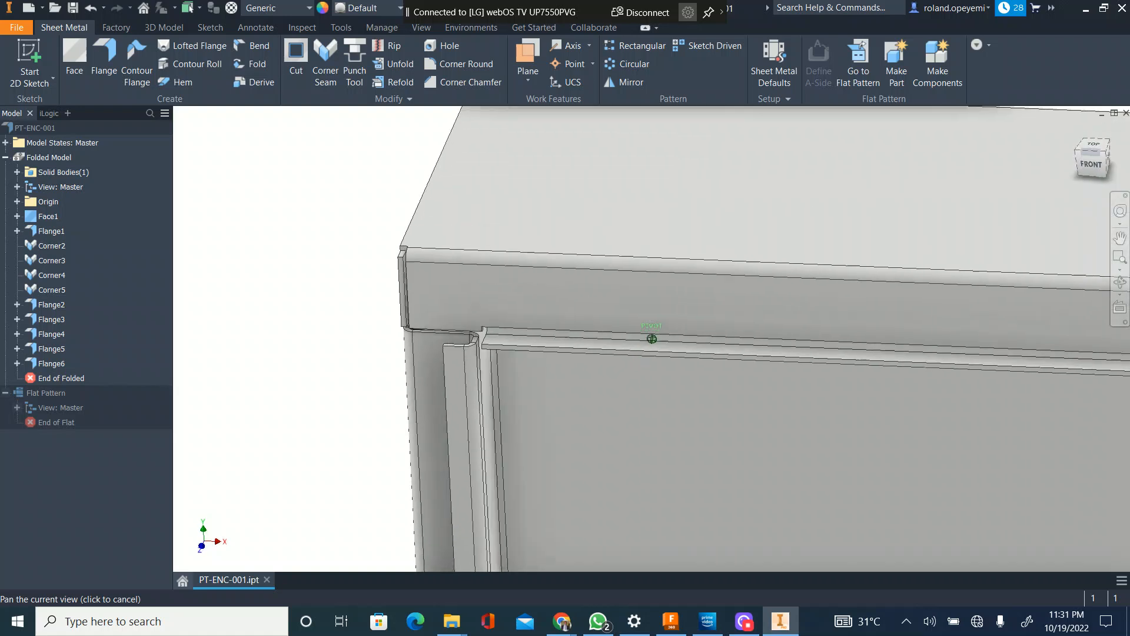
scroll(447, 436, up, 4)
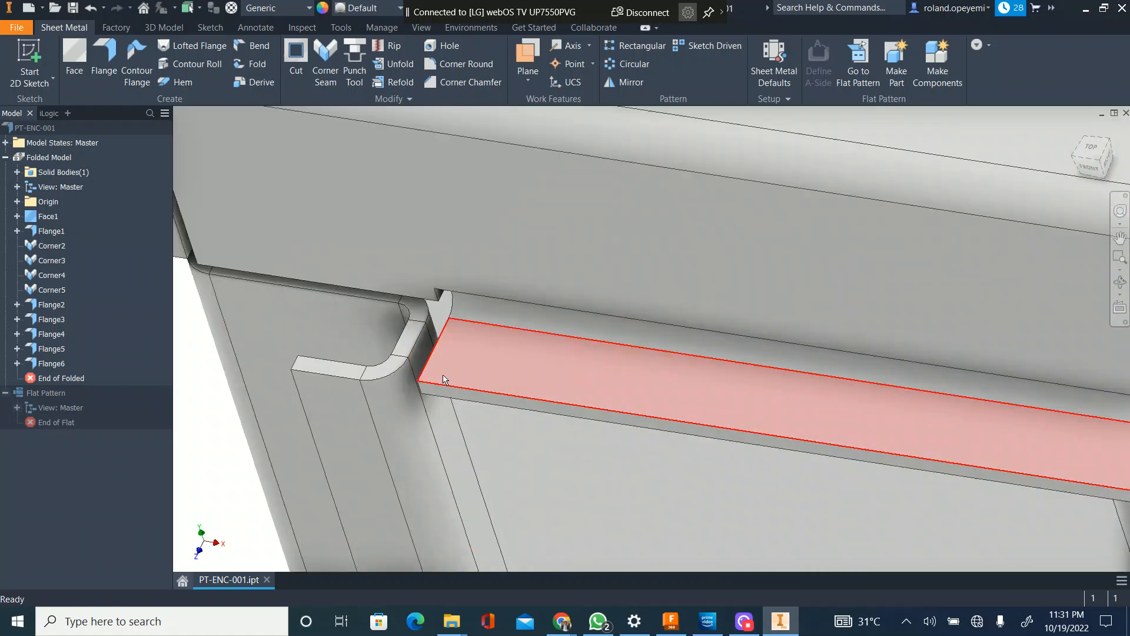
key(m)
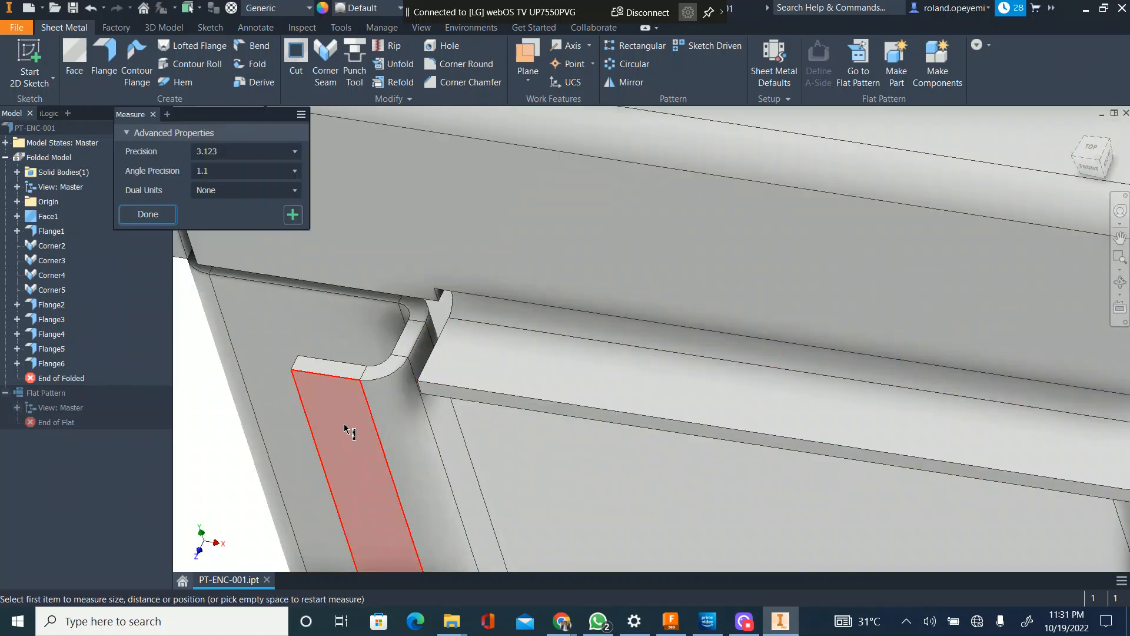
click(349, 429)
click(421, 395)
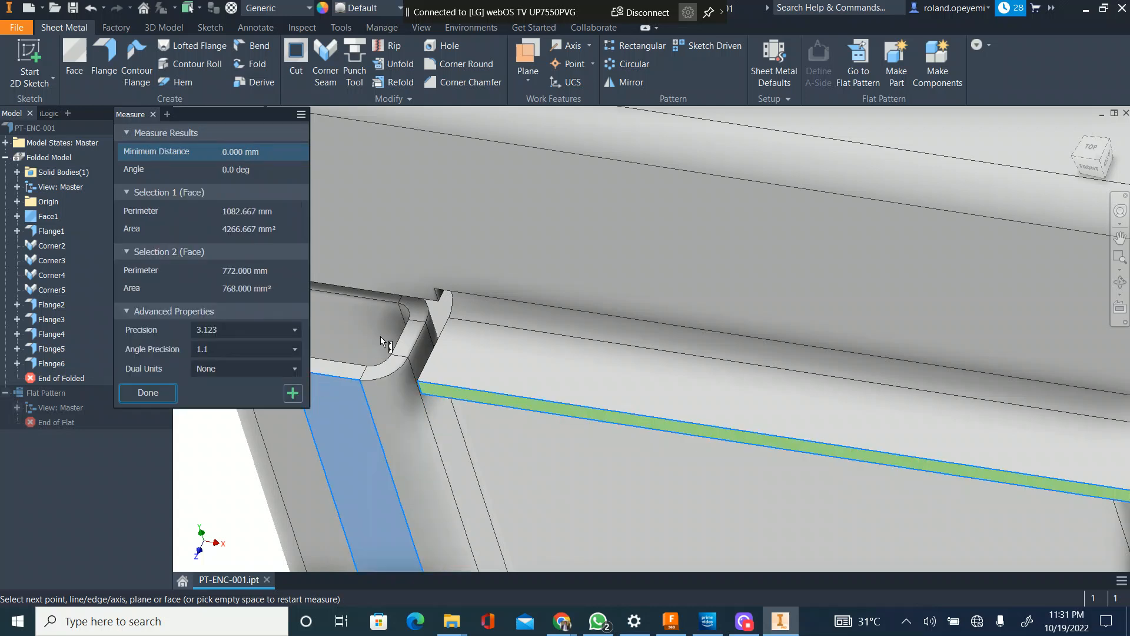
scroll(471, 389, down, 3)
key(Escape)
Step: Create 12 mm flanges at 90 degrees along the free edges of the top and bottom inner flanges
scroll(471, 385, up, 3)
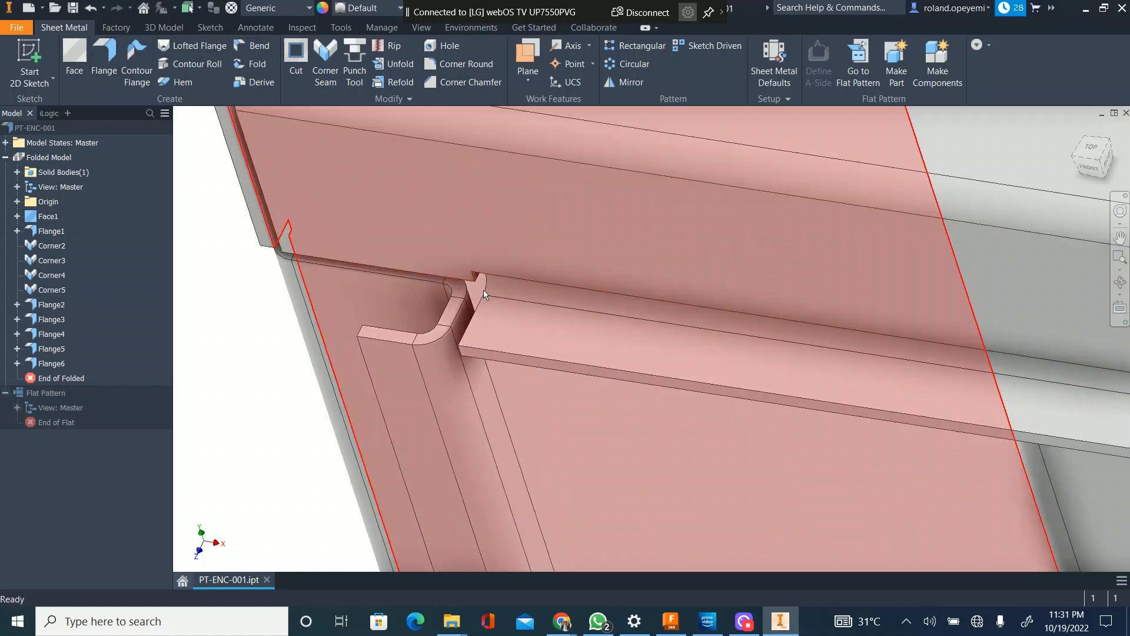
key(f)
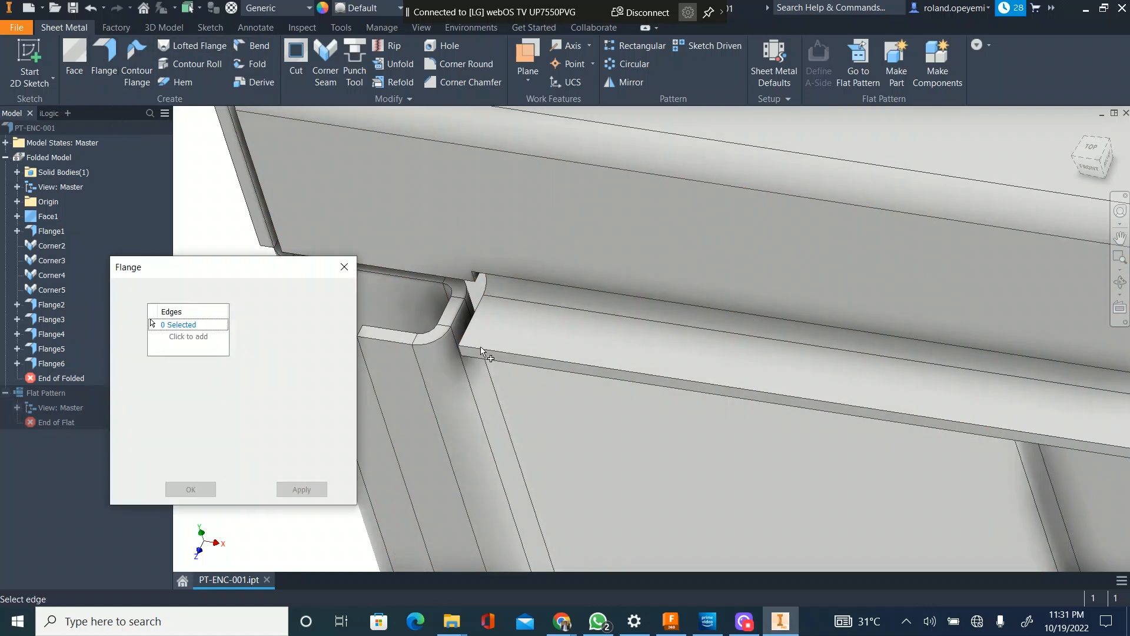
click(486, 352)
scroll(483, 297, up, 5)
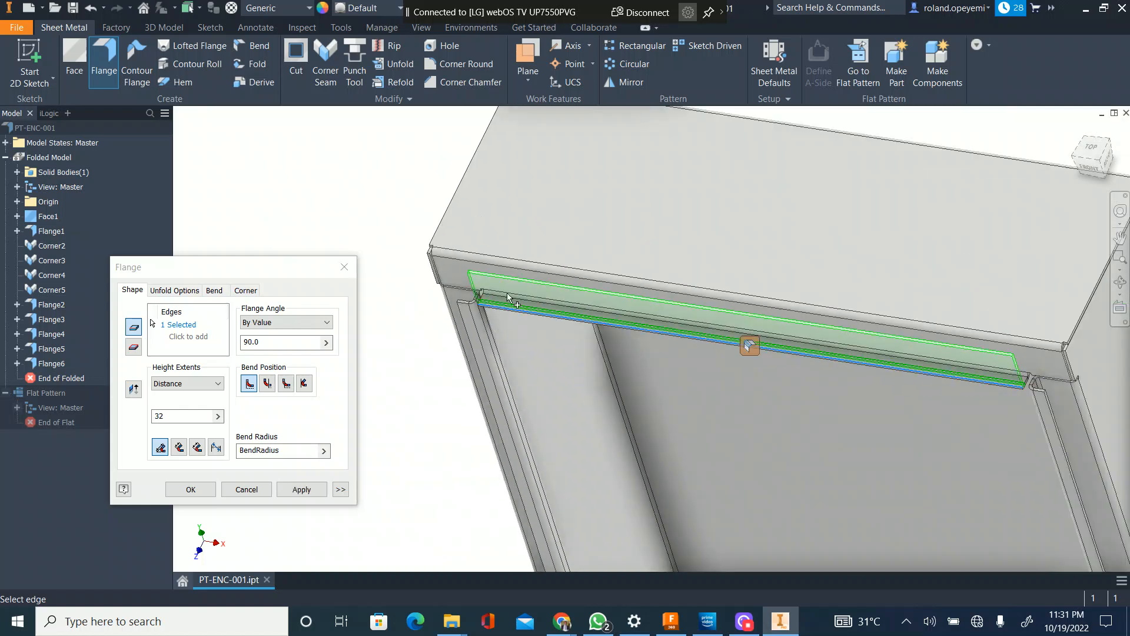
scroll(575, 469, down, 8)
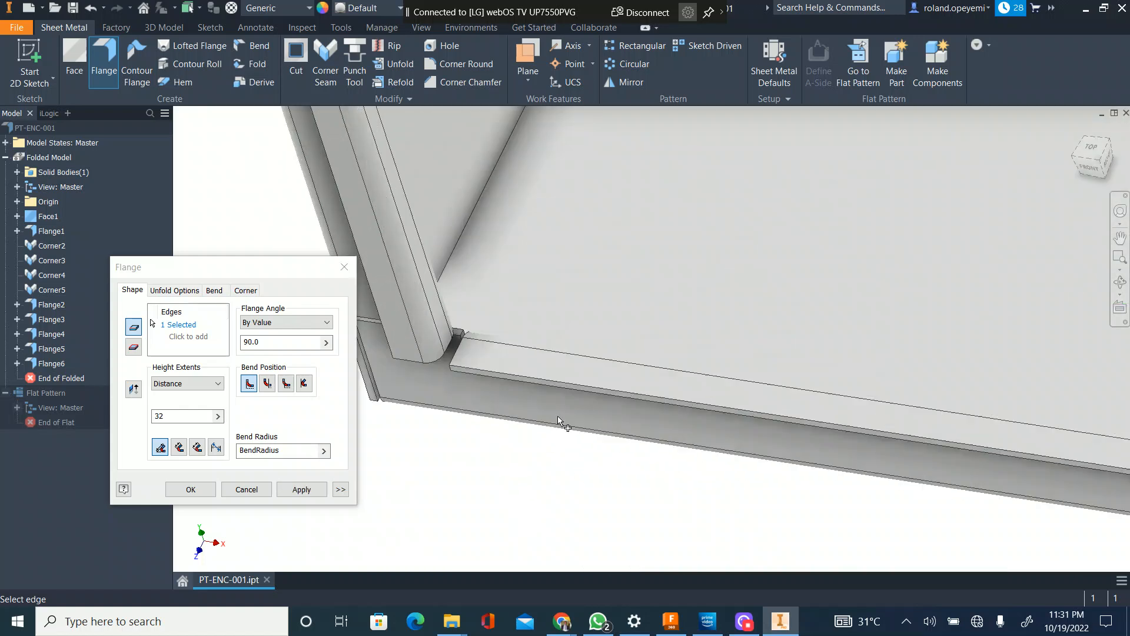
click(557, 360)
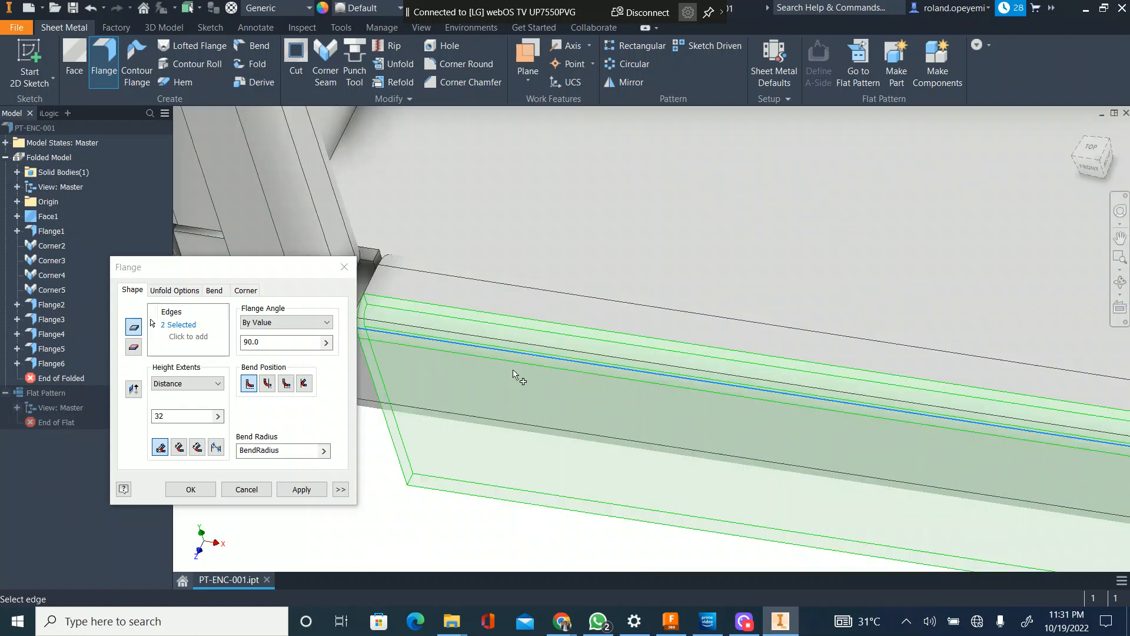
scroll(478, 315, up, 3)
click(176, 417)
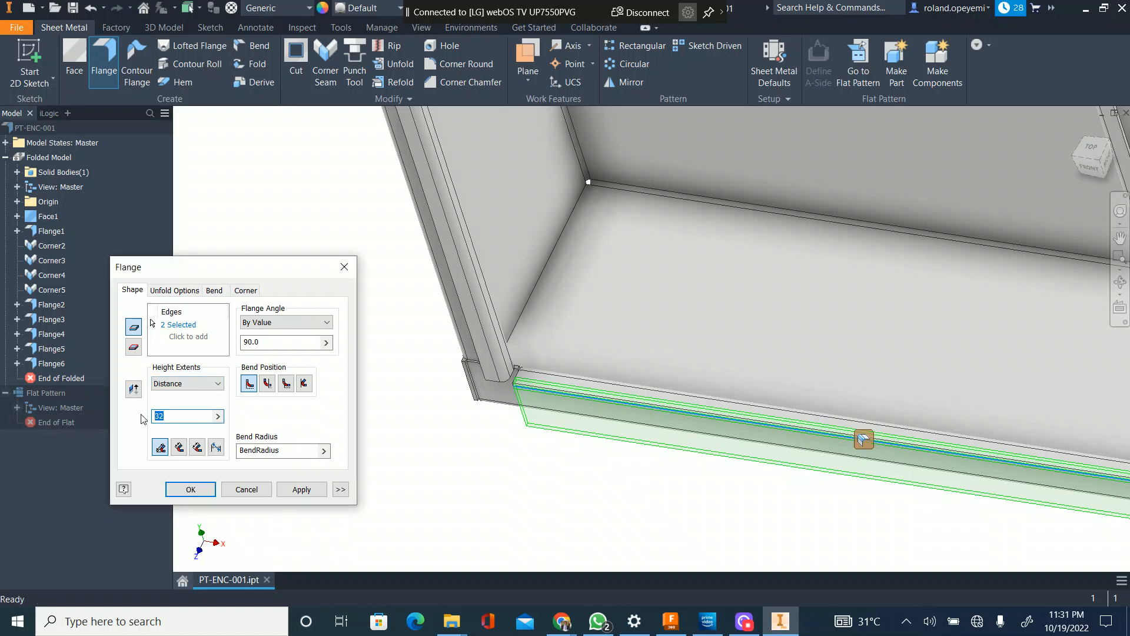
text(12)
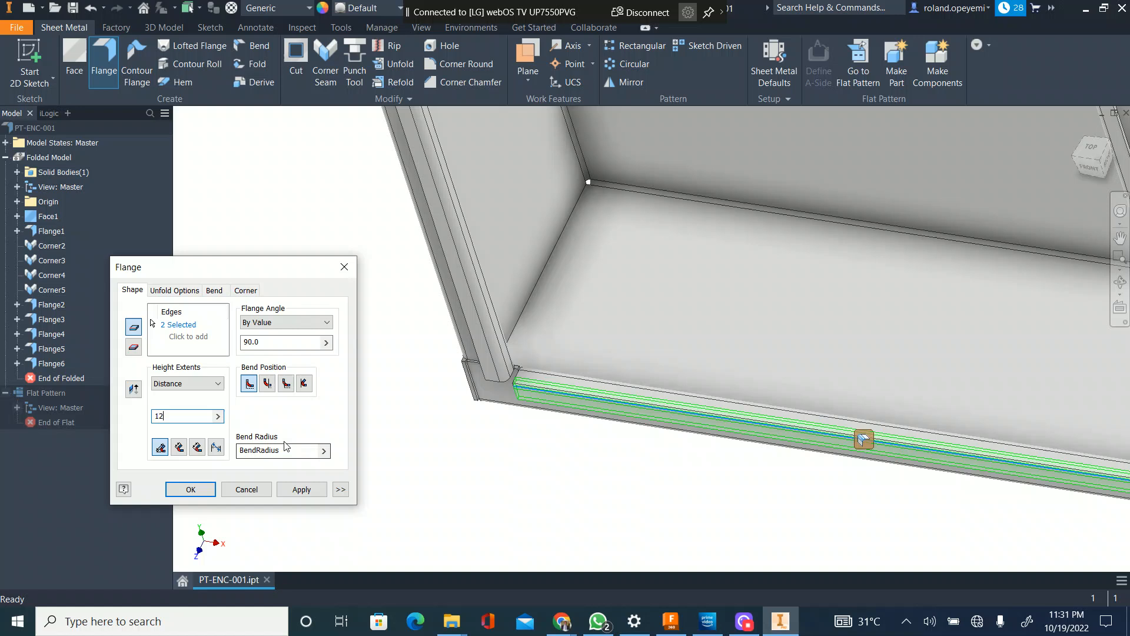
click(313, 494)
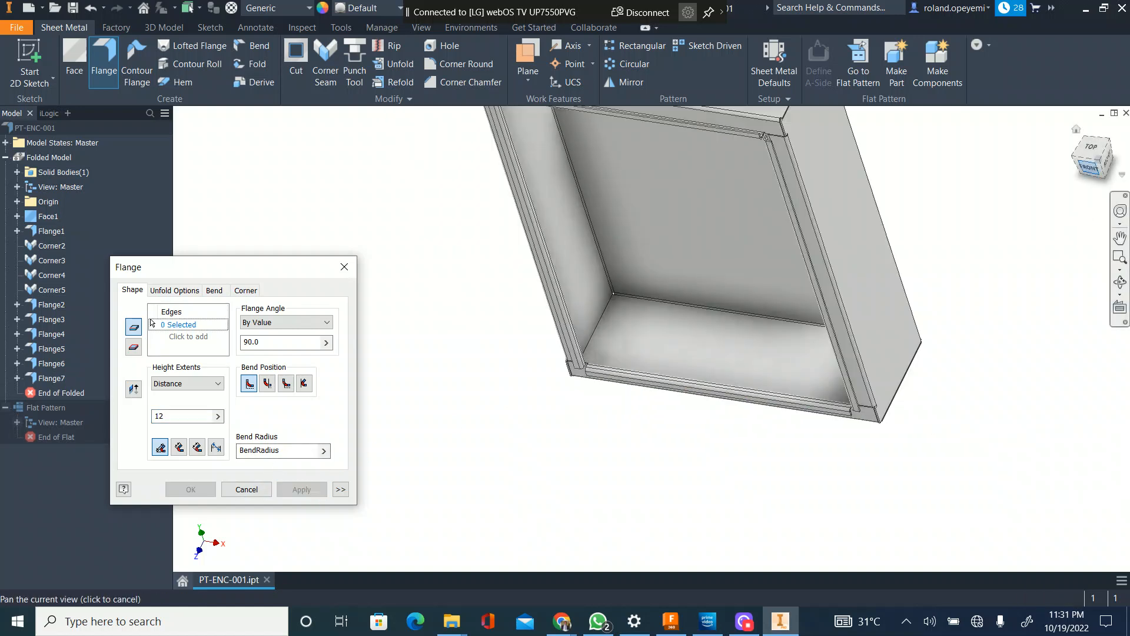
Step: End the Flange command and pick the side lip's end edge and the bottom 12 mm flange's end edge for a Corner Seam
click(1090, 168)
scroll(526, 501, up, 5)
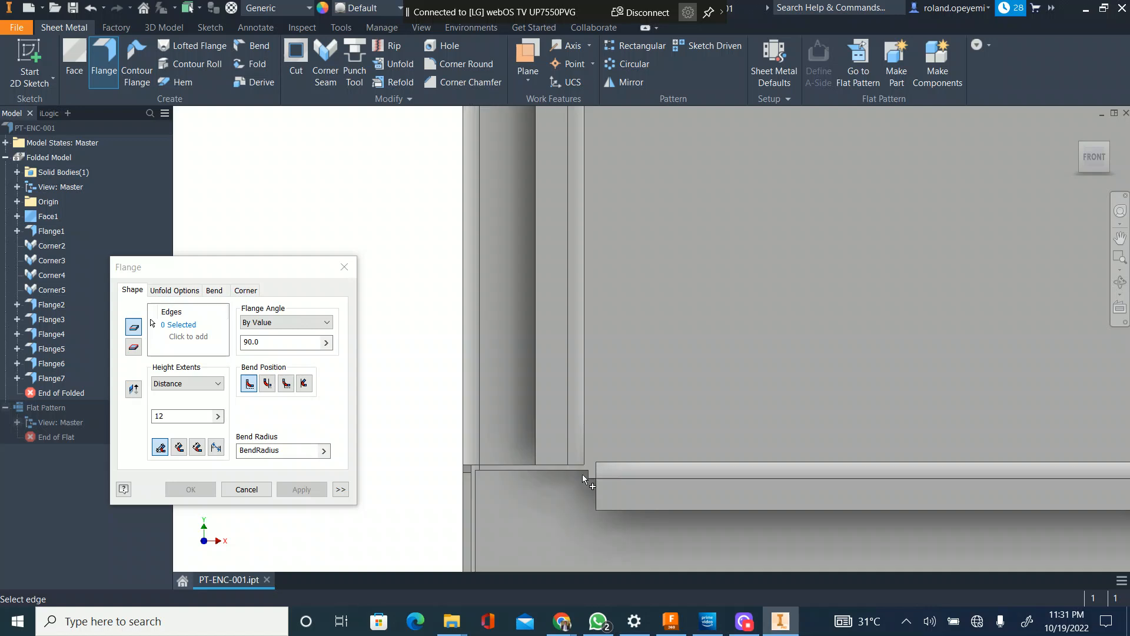
scroll(588, 472, up, 2)
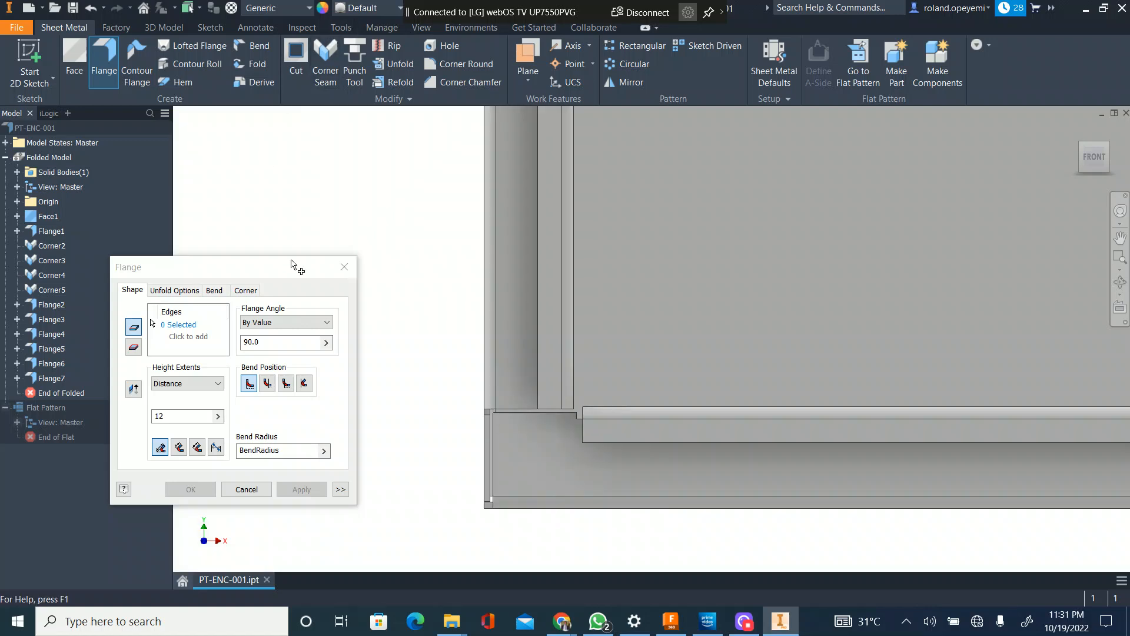
click(250, 494)
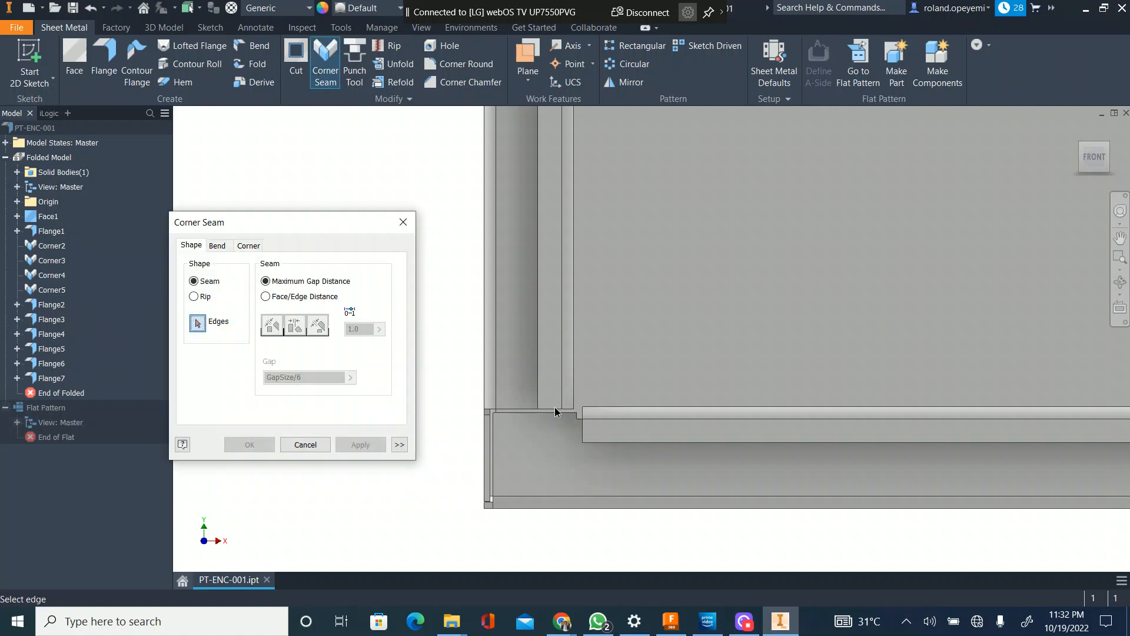
click(581, 430)
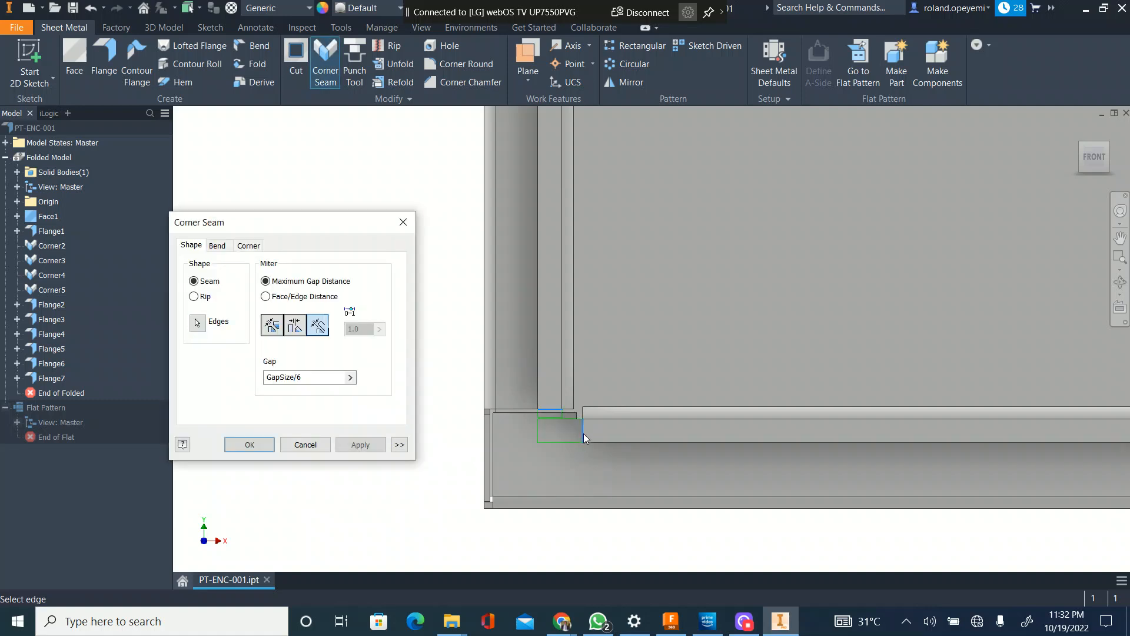
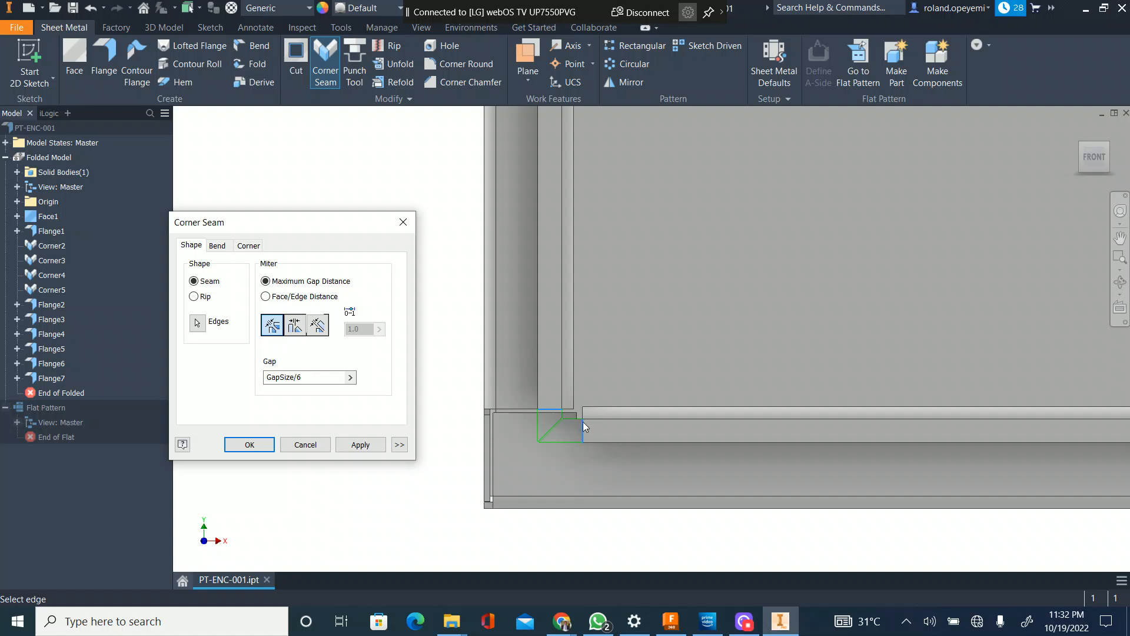
Step: Apply the Corner Seam at the lower-left corner of the 12 mm lips and miter the upper-left lip corner with a GapSize/6 gap
click(364, 448)
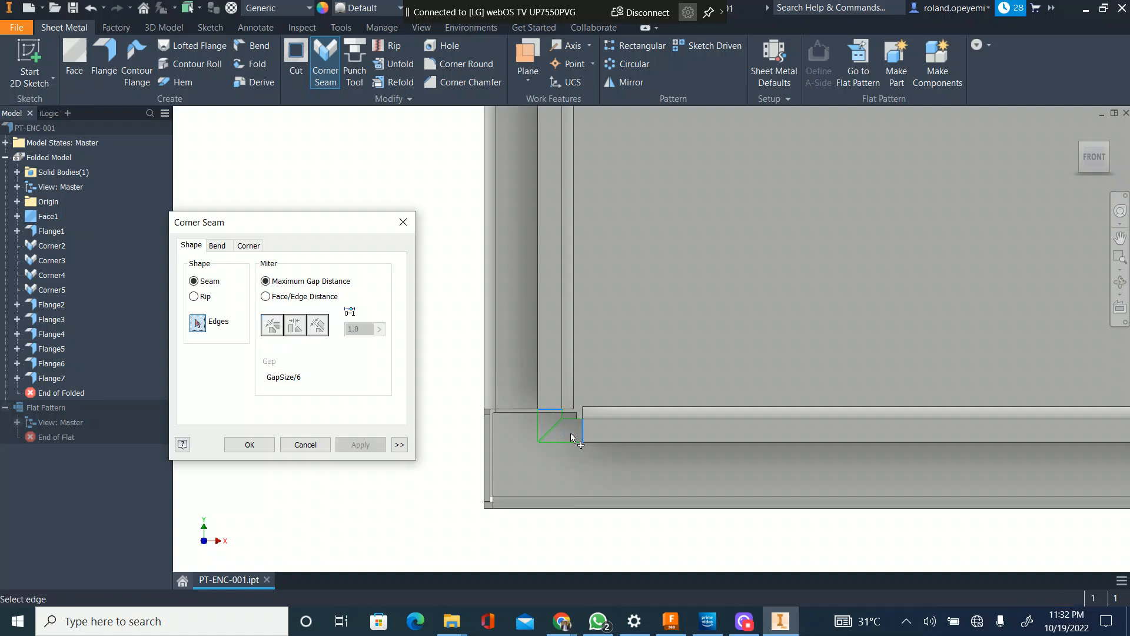
scroll(527, 457, down, 5)
scroll(556, 439, down, 5)
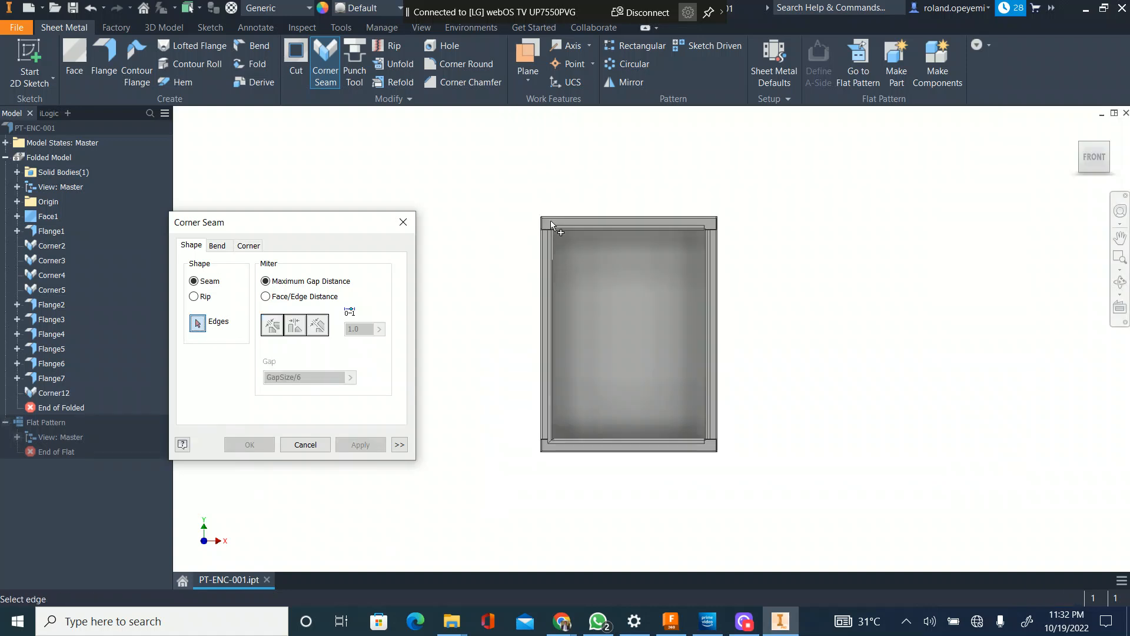
scroll(552, 247, up, 5)
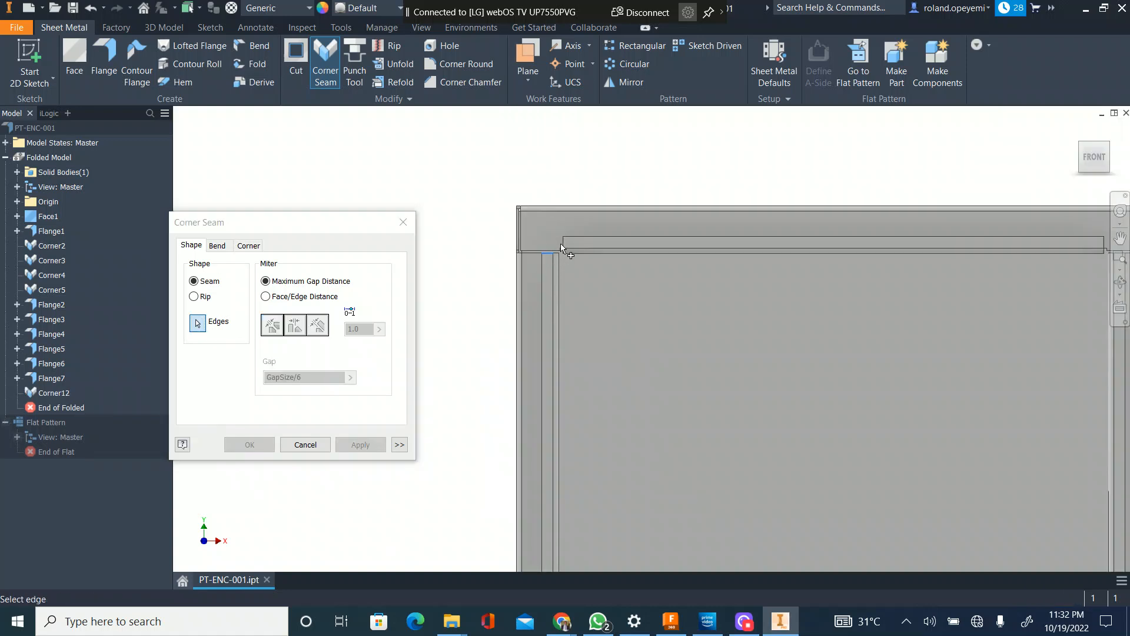
drag(1095, 158, 1089, 174)
scroll(518, 335, up, 4)
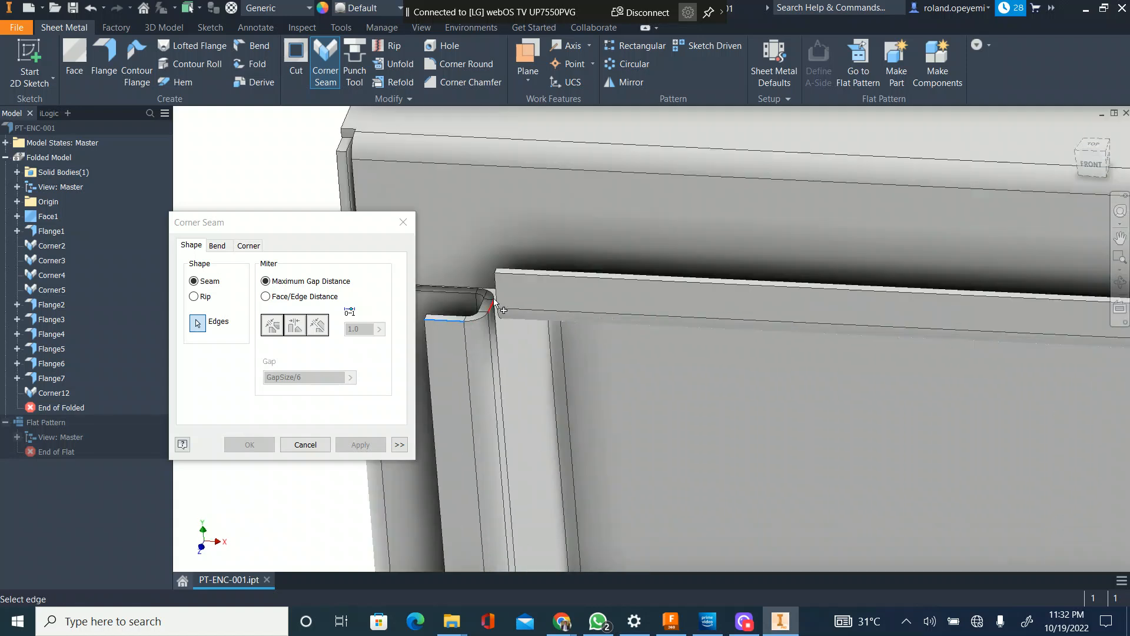
click(497, 295)
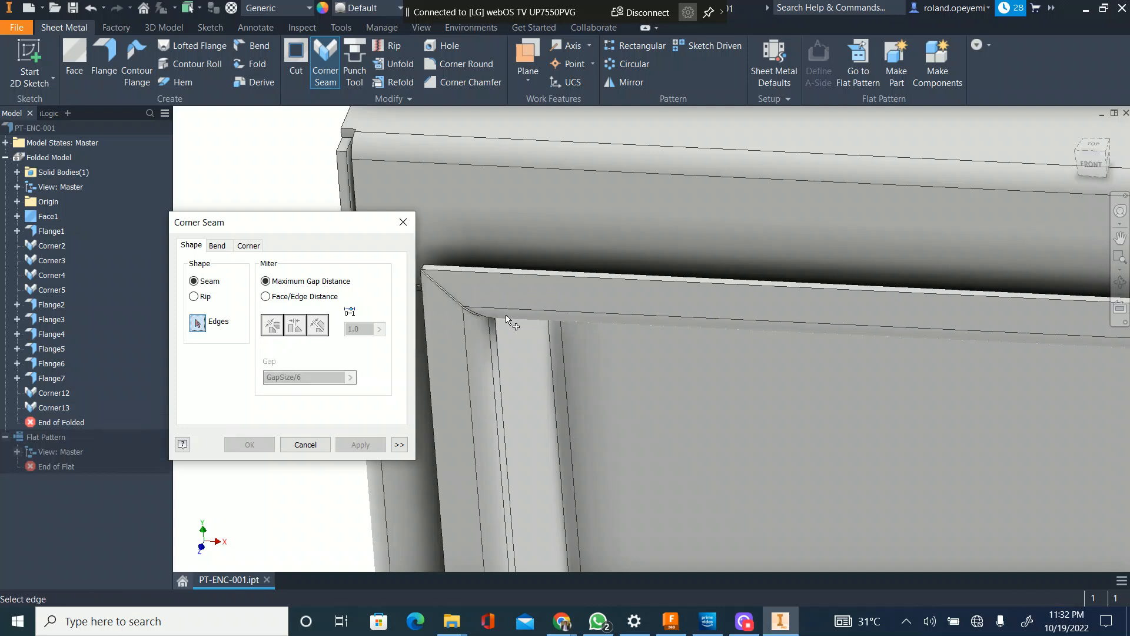
Step: Miter the upper-right corner between the side lip and the top 12 mm lip with a Corner Seam, gap GapSize/6
scroll(507, 315, up, 4)
scroll(789, 327, up, 5)
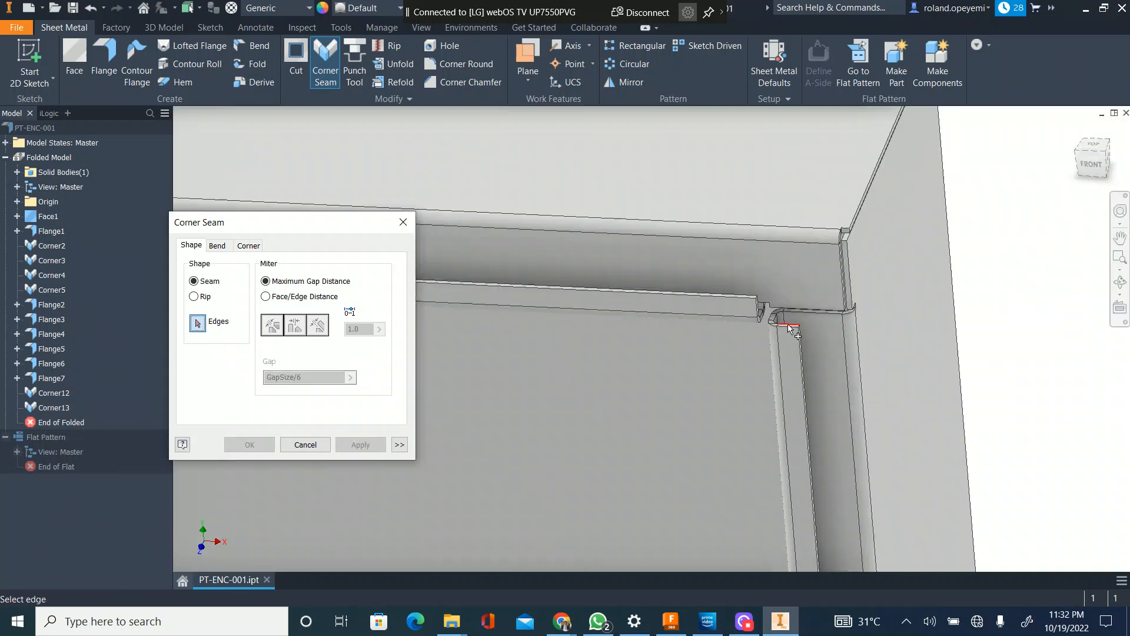
click(789, 327)
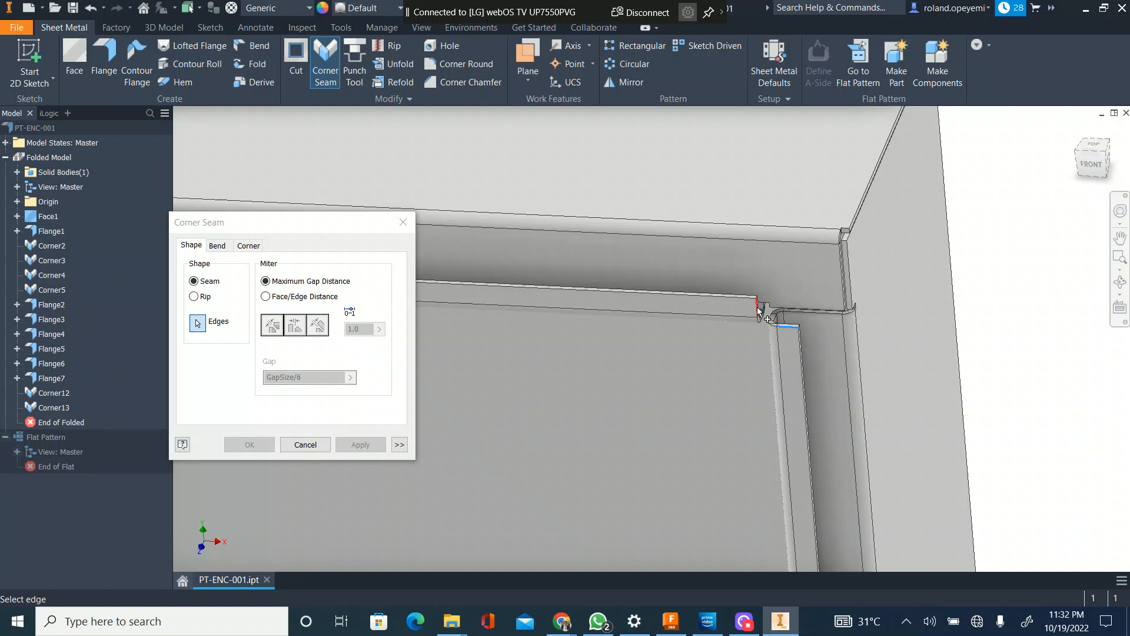
click(759, 310)
scroll(785, 294, up, 3)
click(362, 445)
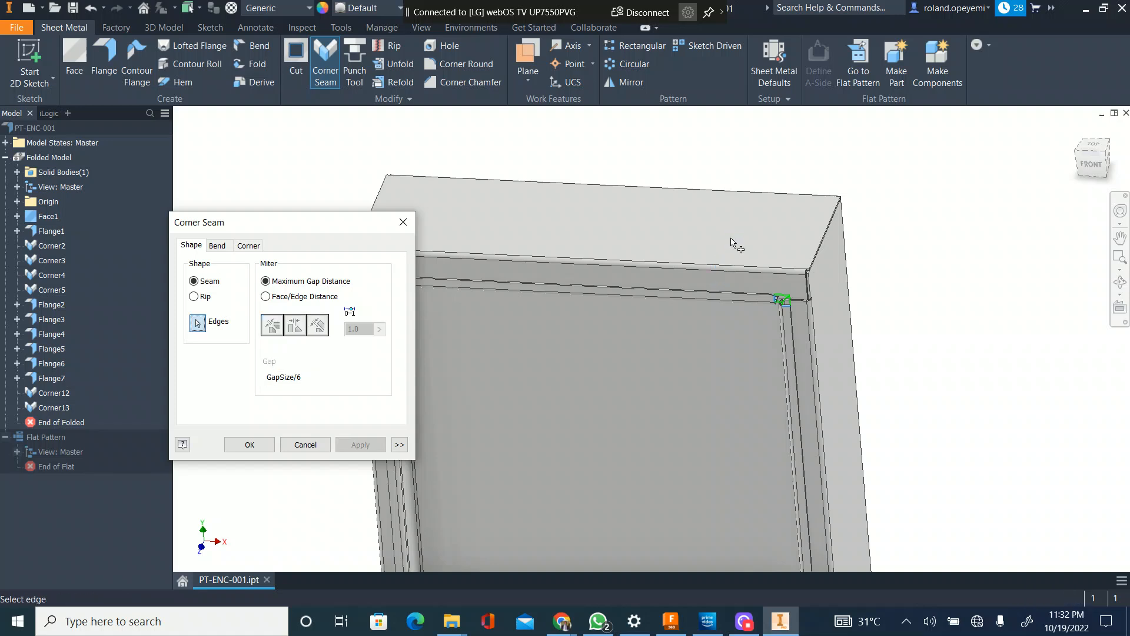
Step: Miter the lower-right corner between the bottom 12 mm lip and the side lip with a Corner Seam, gap GapSize/6
scroll(753, 347, up, 5)
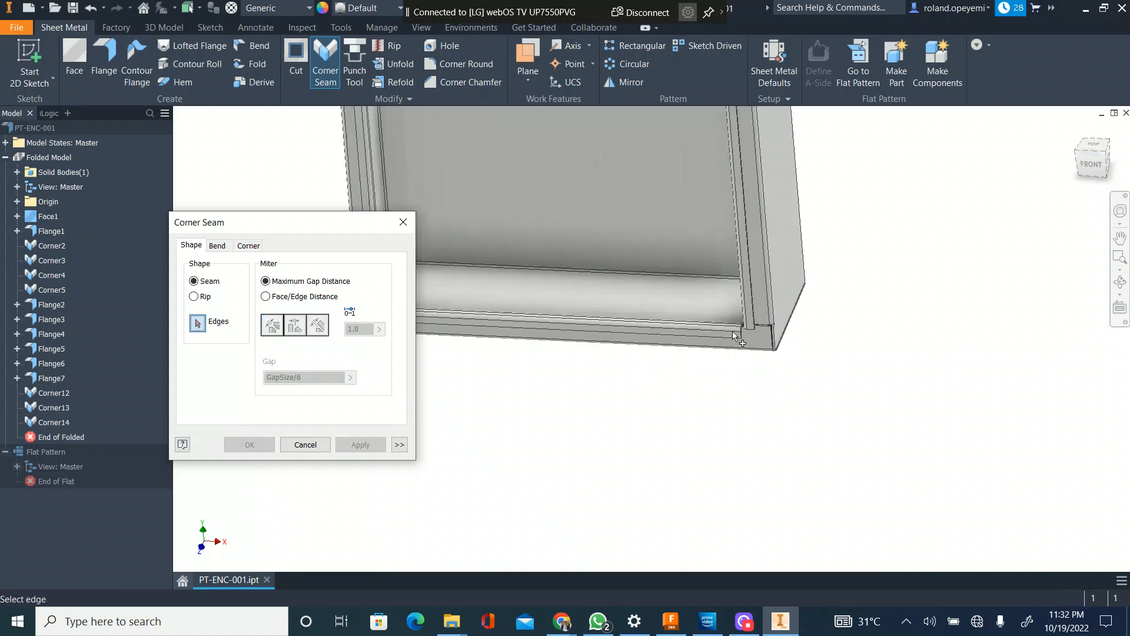
click(765, 346)
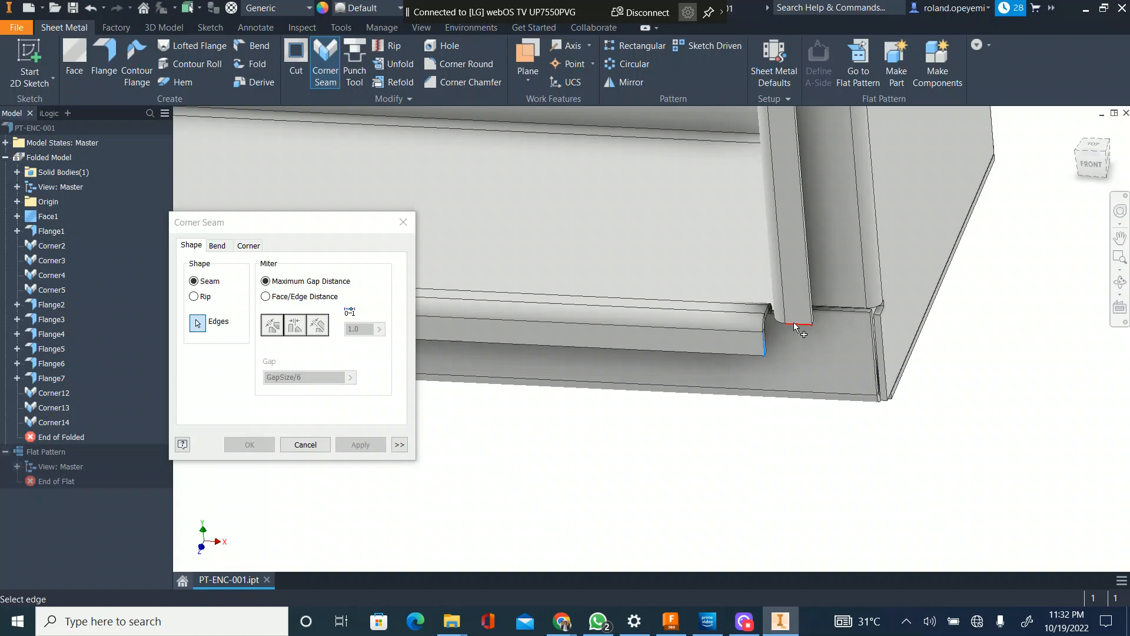
click(800, 323)
click(361, 444)
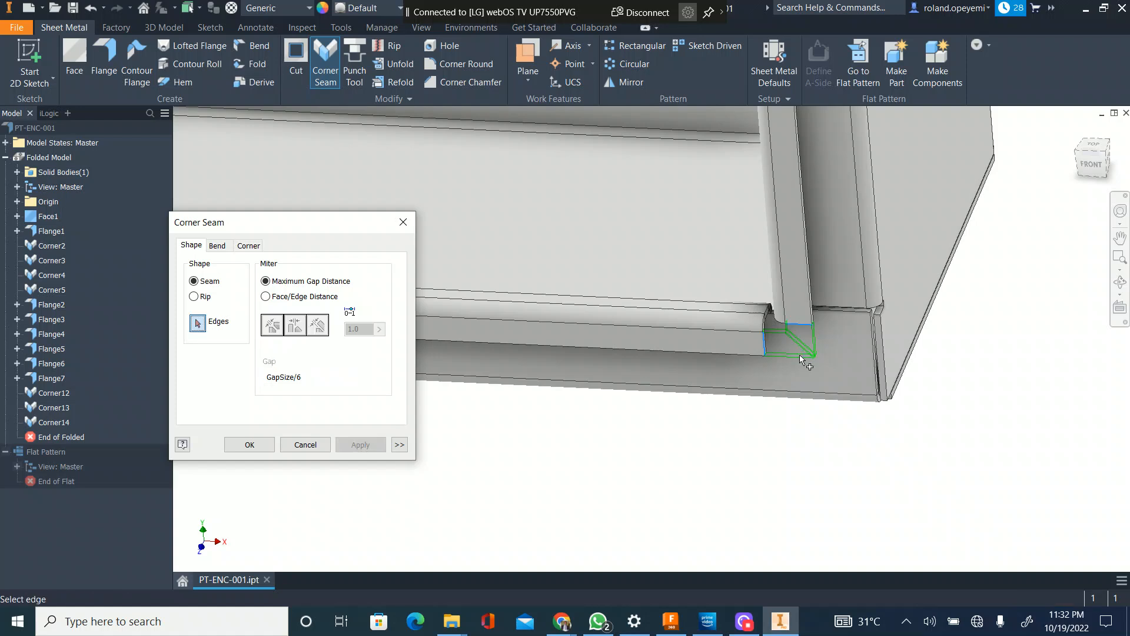
Step: Seam the inner flange edges behind the lower-left mitered corner, using Maximum Gap Distance and a GapSize/6 gap
scroll(779, 330, up, 5)
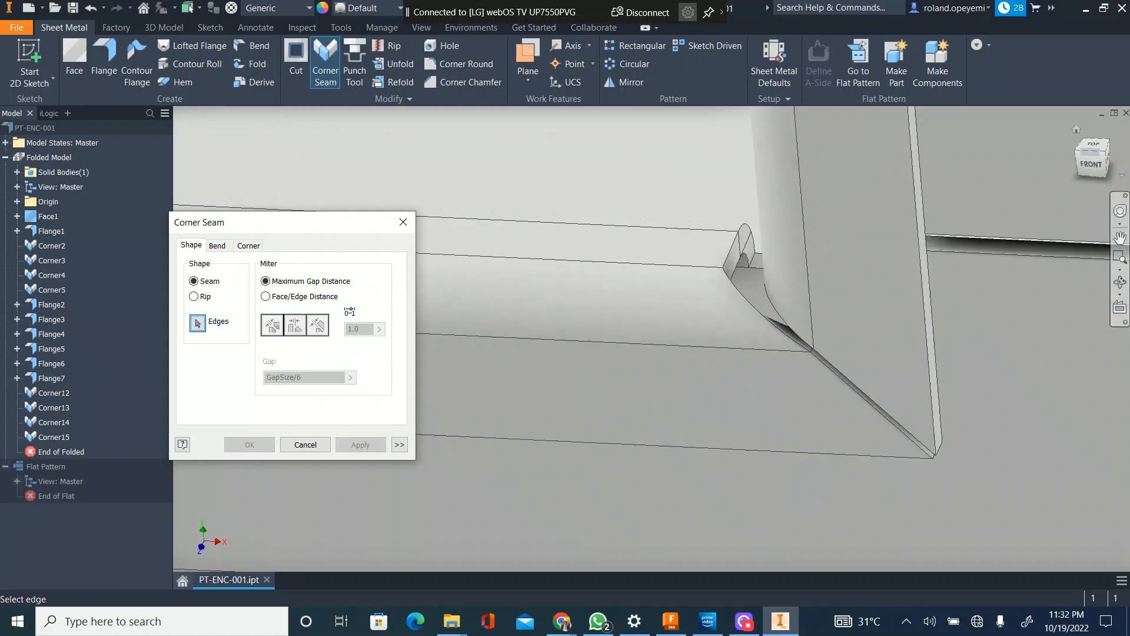
shift+middle_drag(1076, 151, 863, 199)
scroll(698, 276, down, 3)
scroll(697, 275, up, 3)
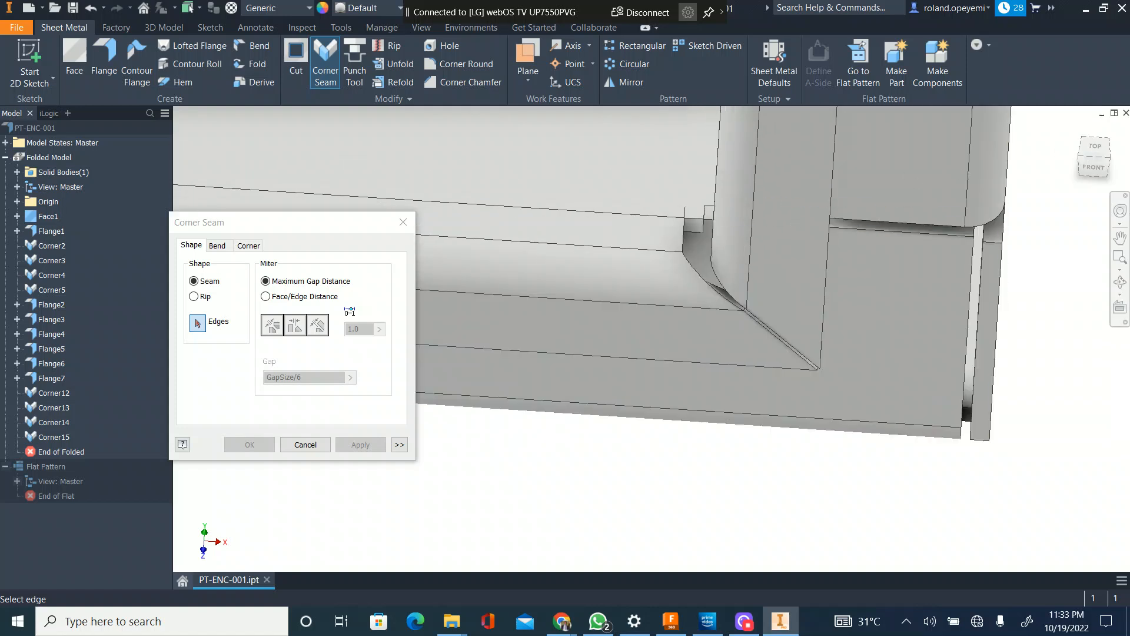
drag(1093, 167, 1004, 168)
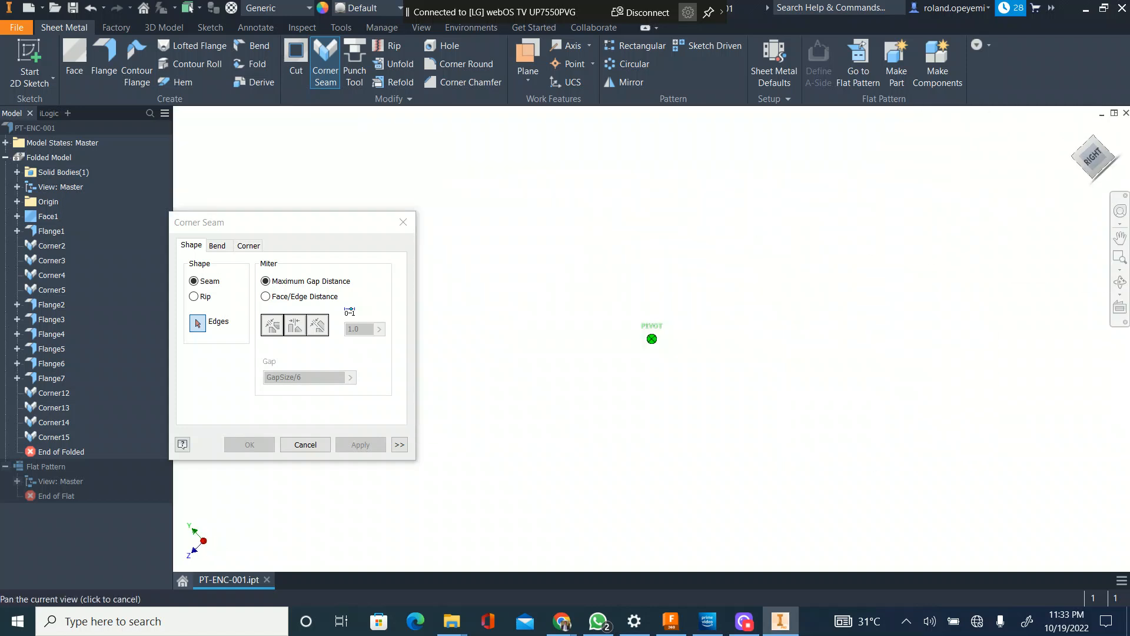
click(1076, 129)
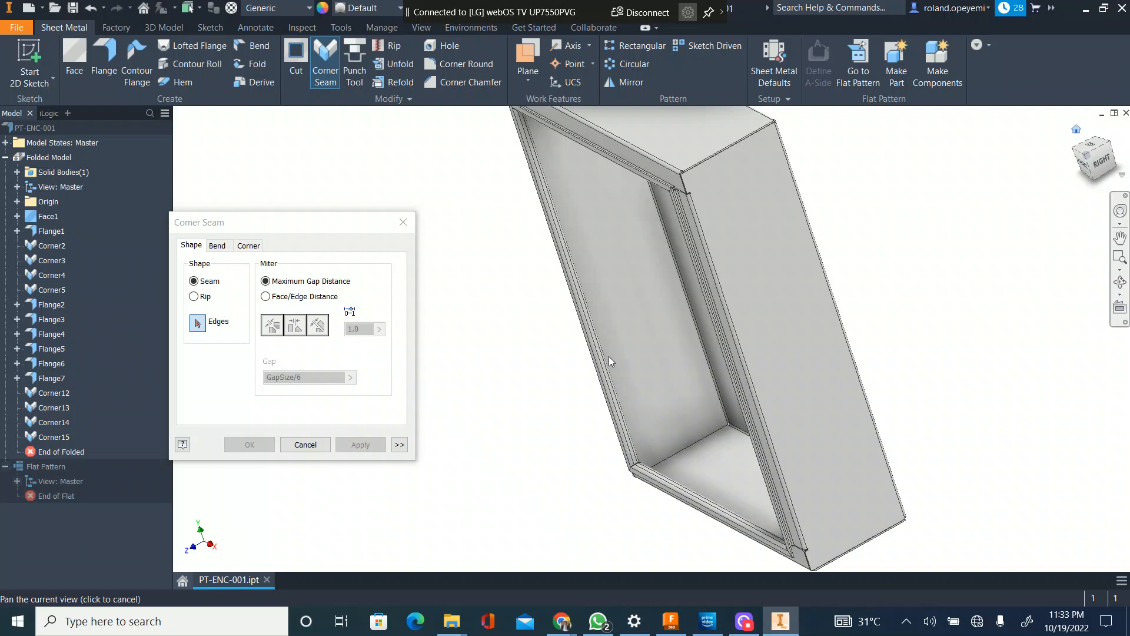
scroll(575, 515, up, 6)
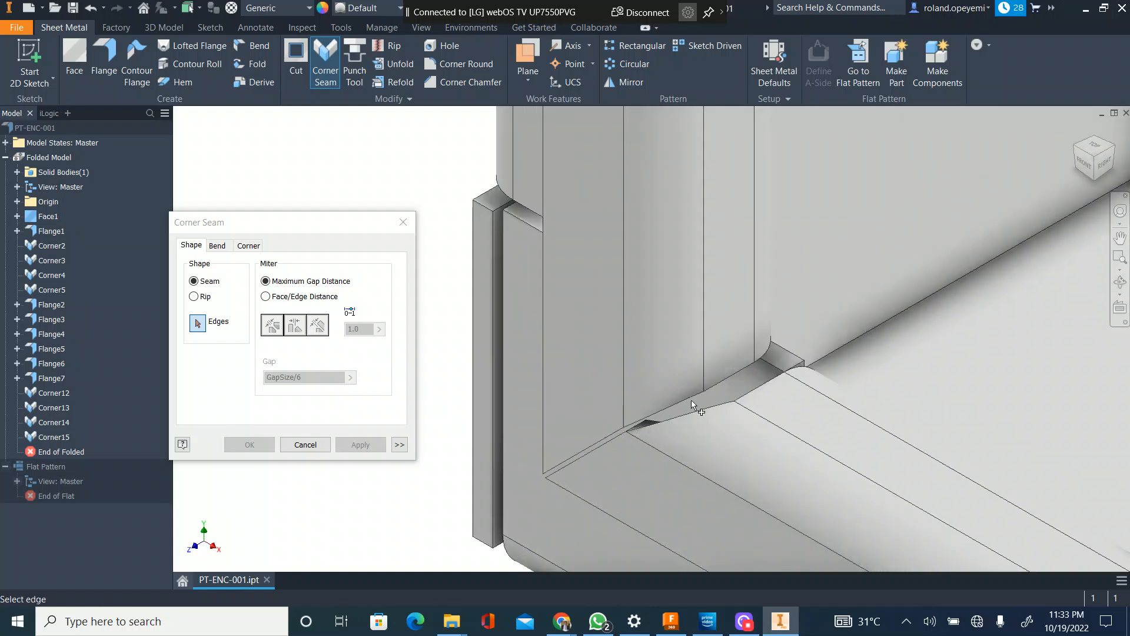
click(735, 376)
click(756, 391)
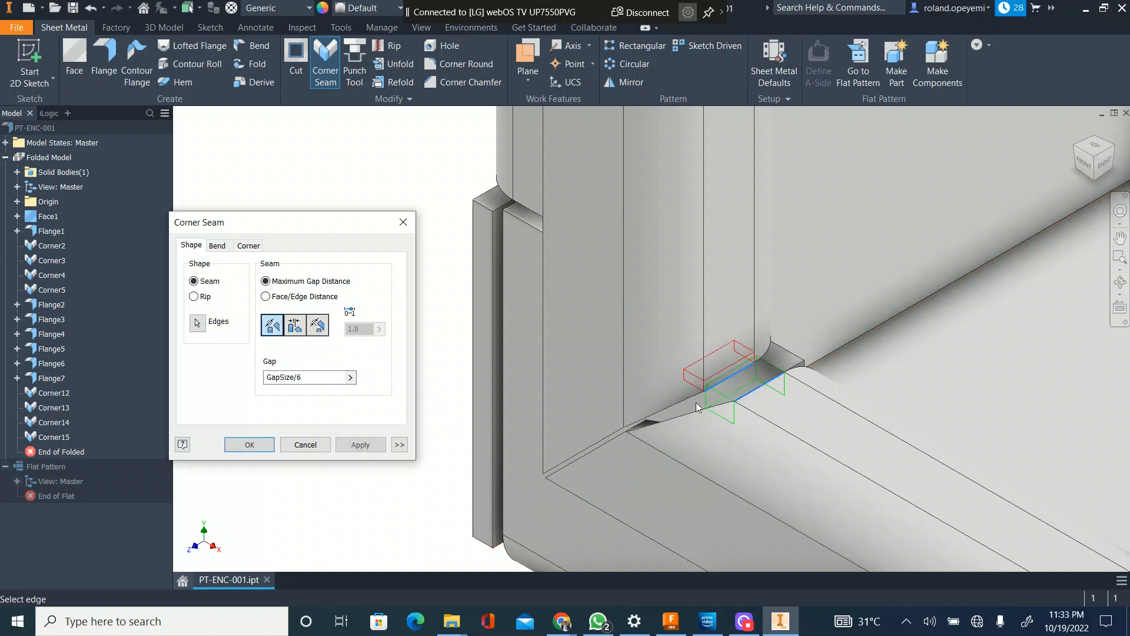
click(295, 328)
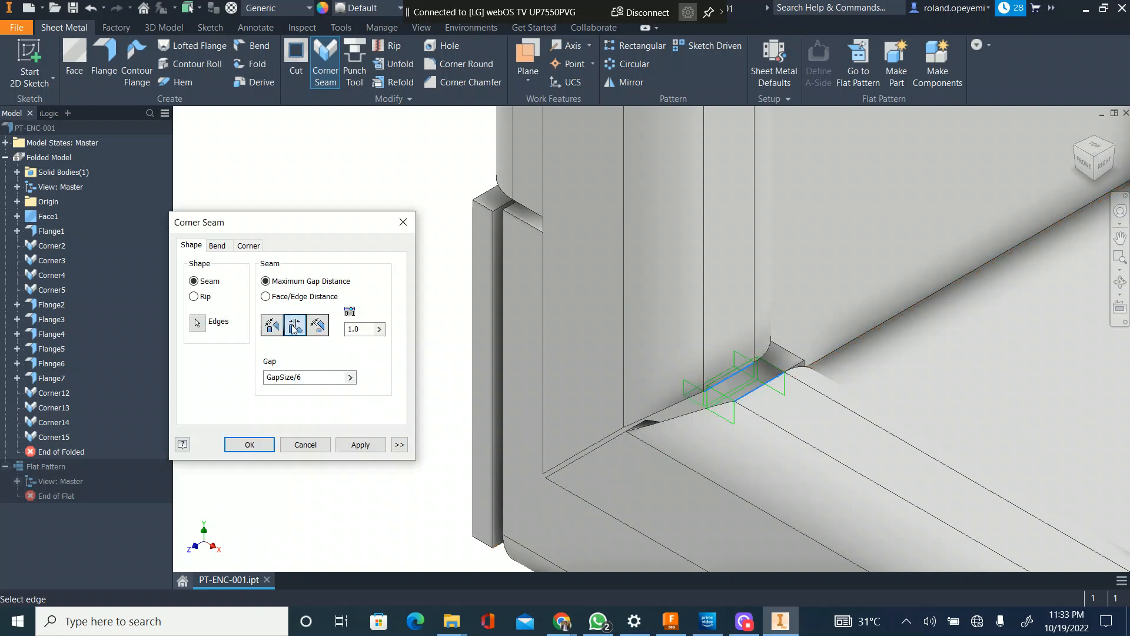
click(272, 325)
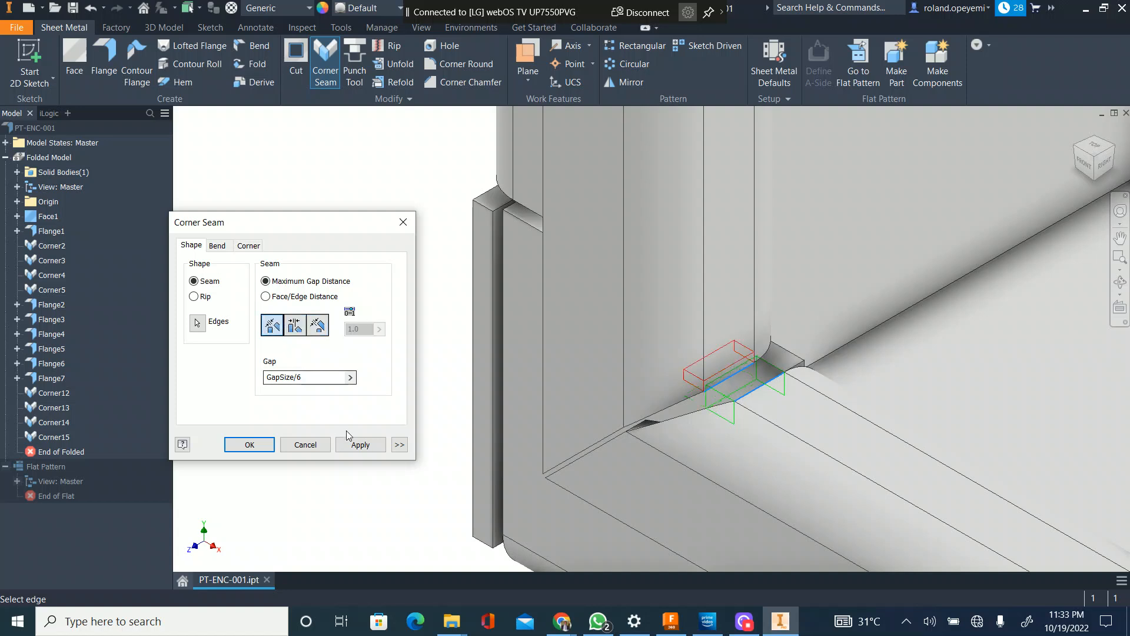
click(360, 444)
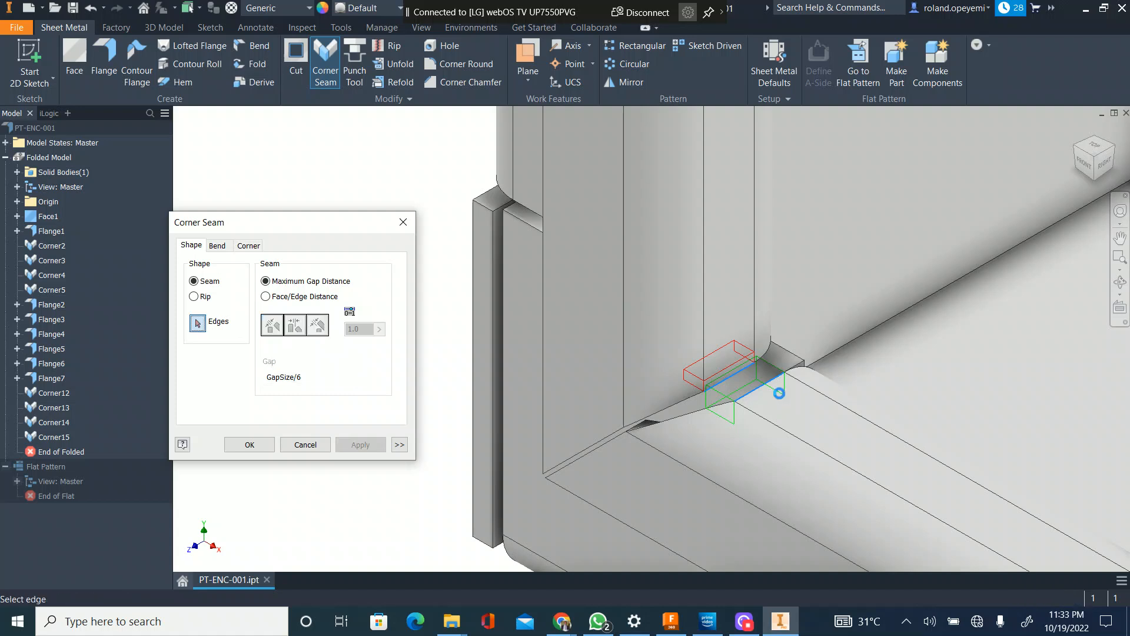
Step: Seam the inner flange edges behind the upper-left mitered corner with the same Maximum Gap Distance and GapSize/6 gap
scroll(698, 376, down, 3)
scroll(698, 377, down, 2)
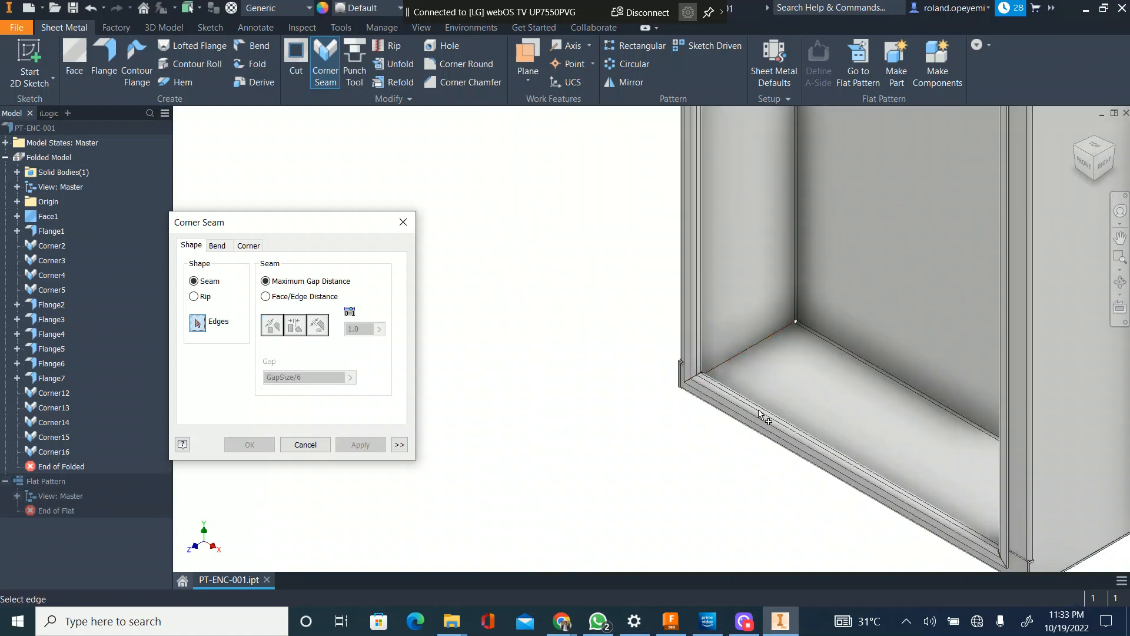
drag(1084, 172, 1078, 120)
middle_drag(810, 365, 828, 630)
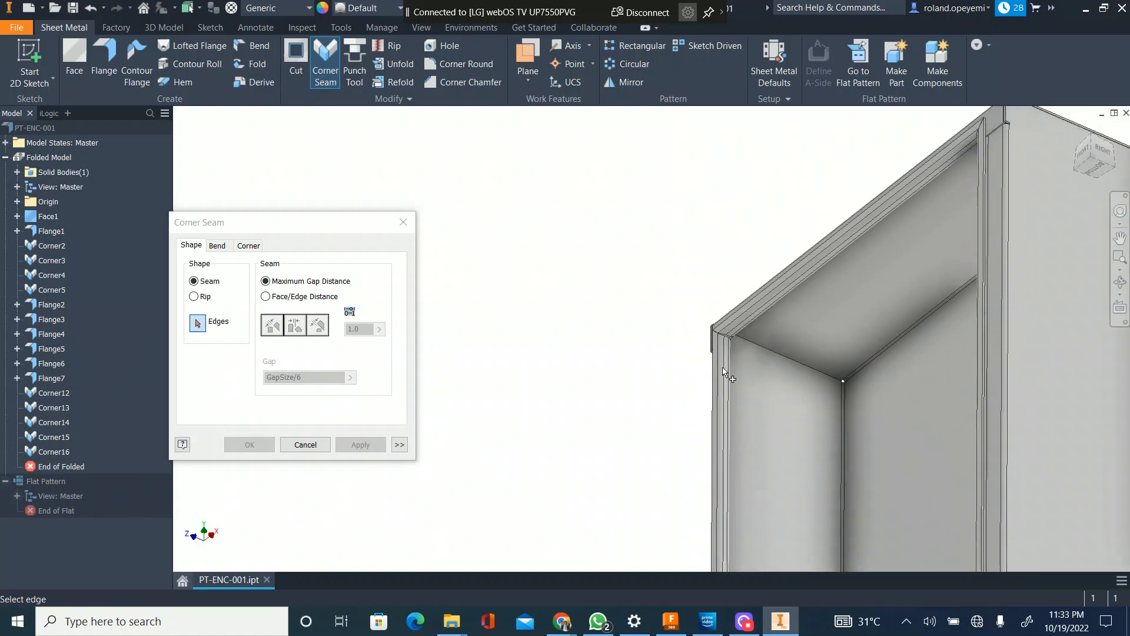
scroll(729, 383, up, 4)
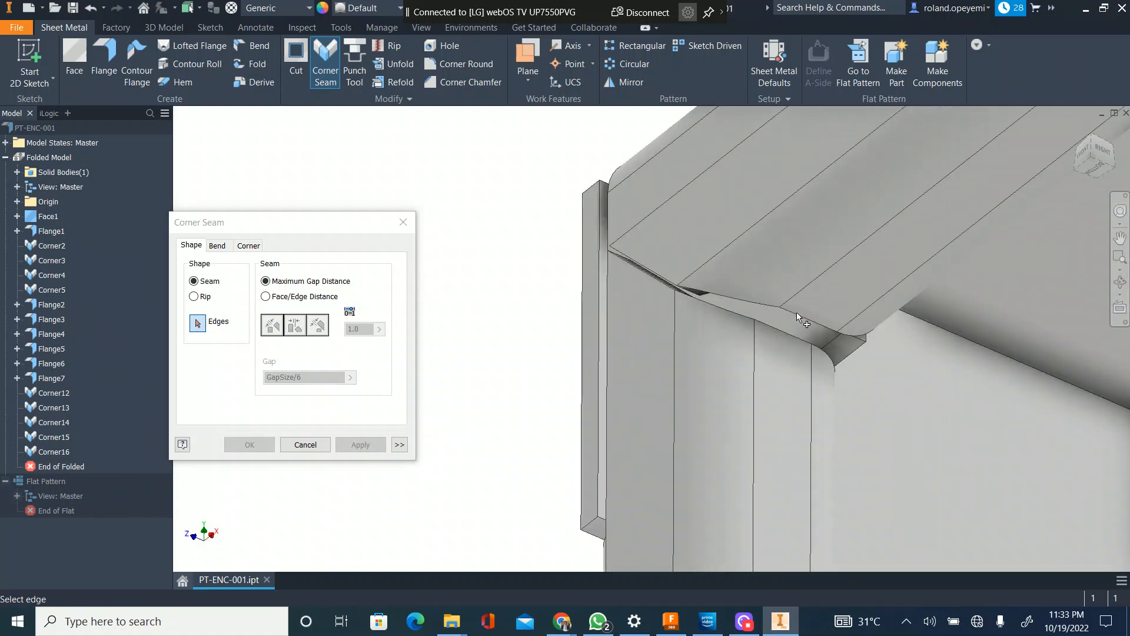
click(798, 318)
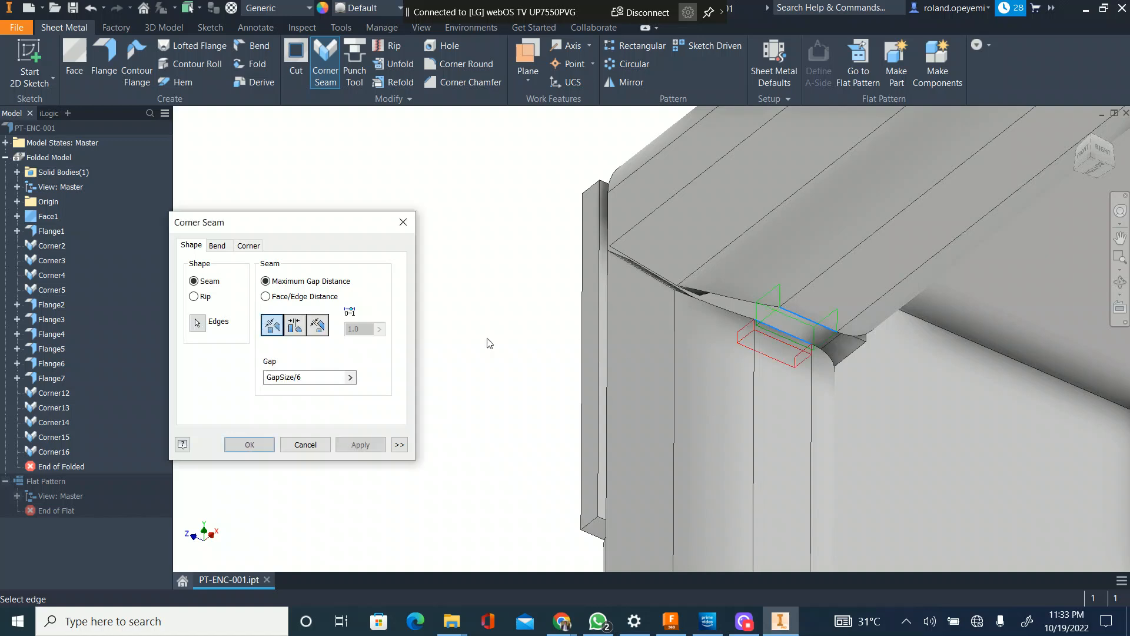
click(361, 447)
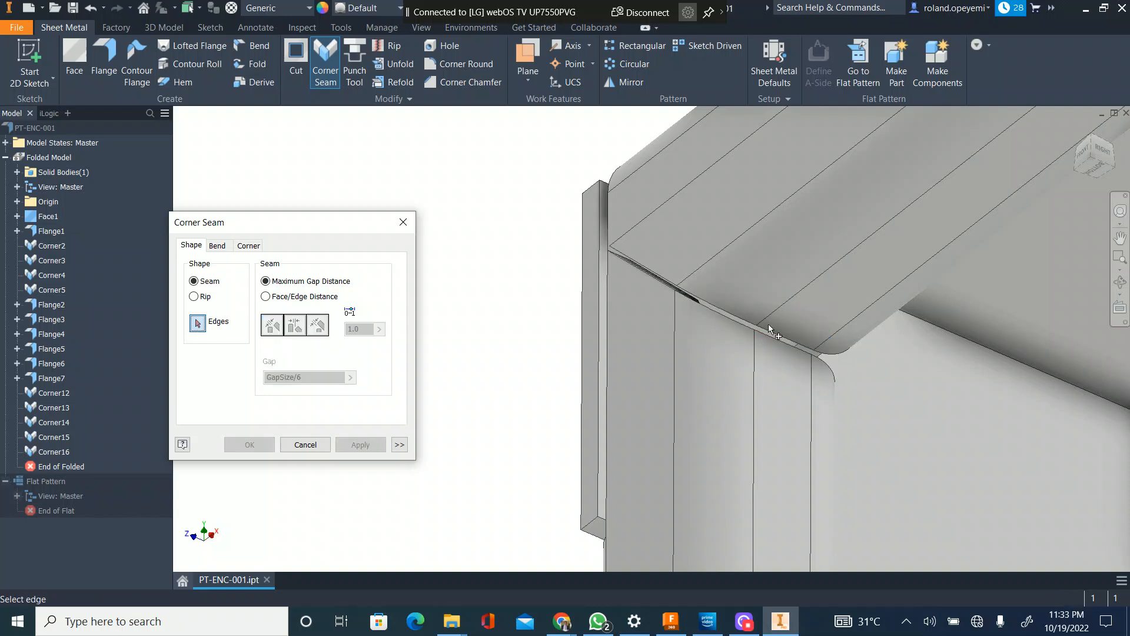
Step: Seam the inner flange edges behind the upper-right mitered corner with Maximum Gap Distance and a GapSize/6 gap
click(1120, 238)
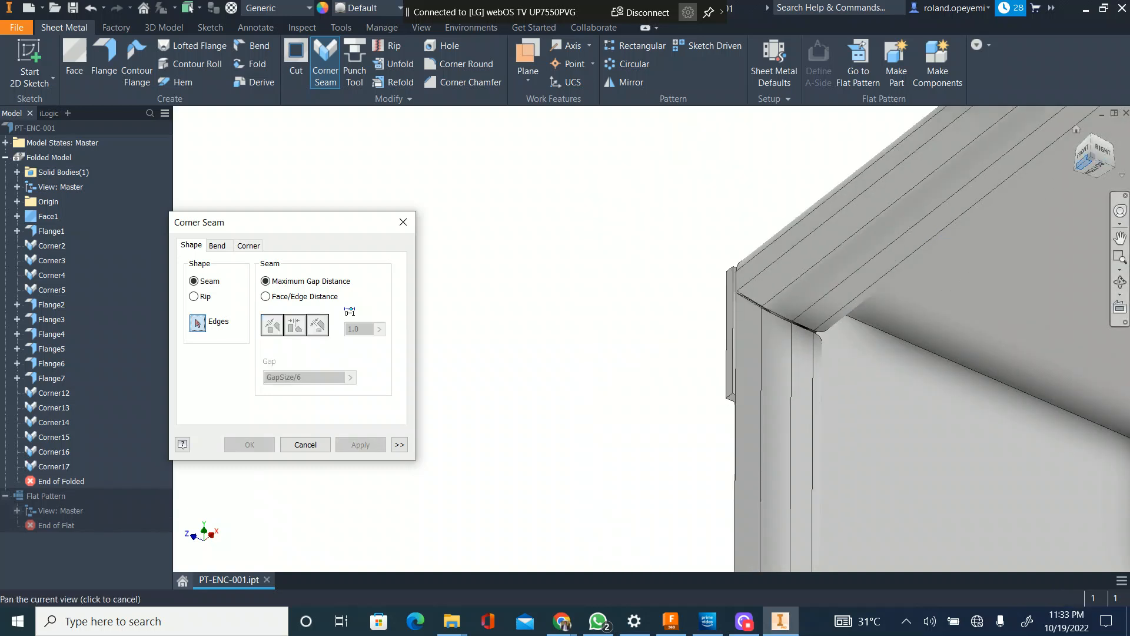
click(1077, 169)
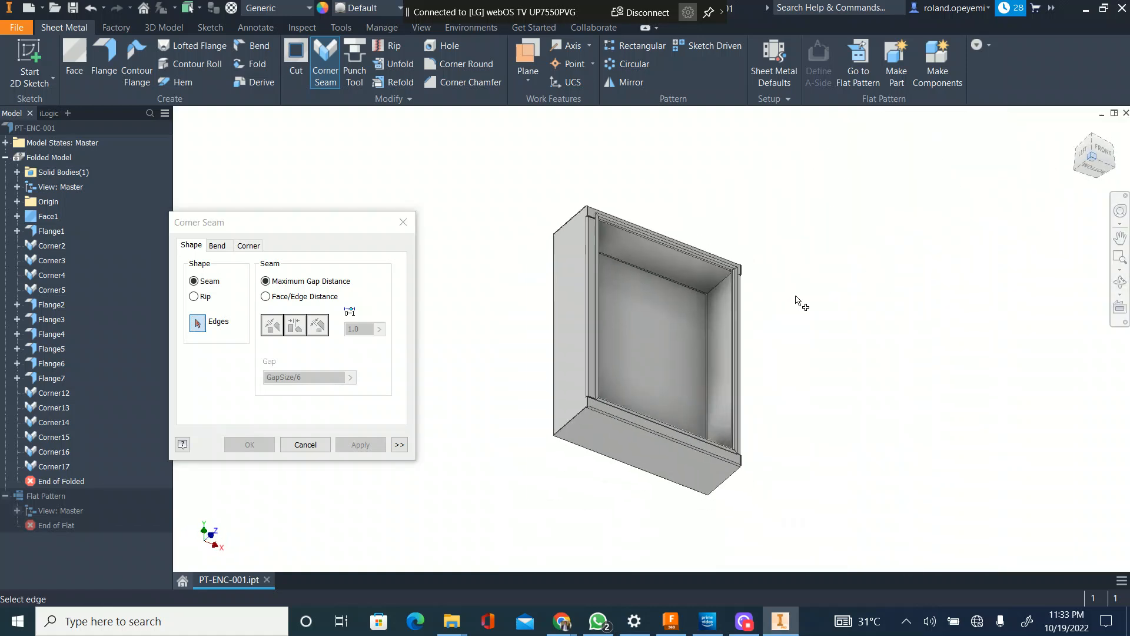
scroll(732, 292, up, 5)
scroll(696, 217, up, 3)
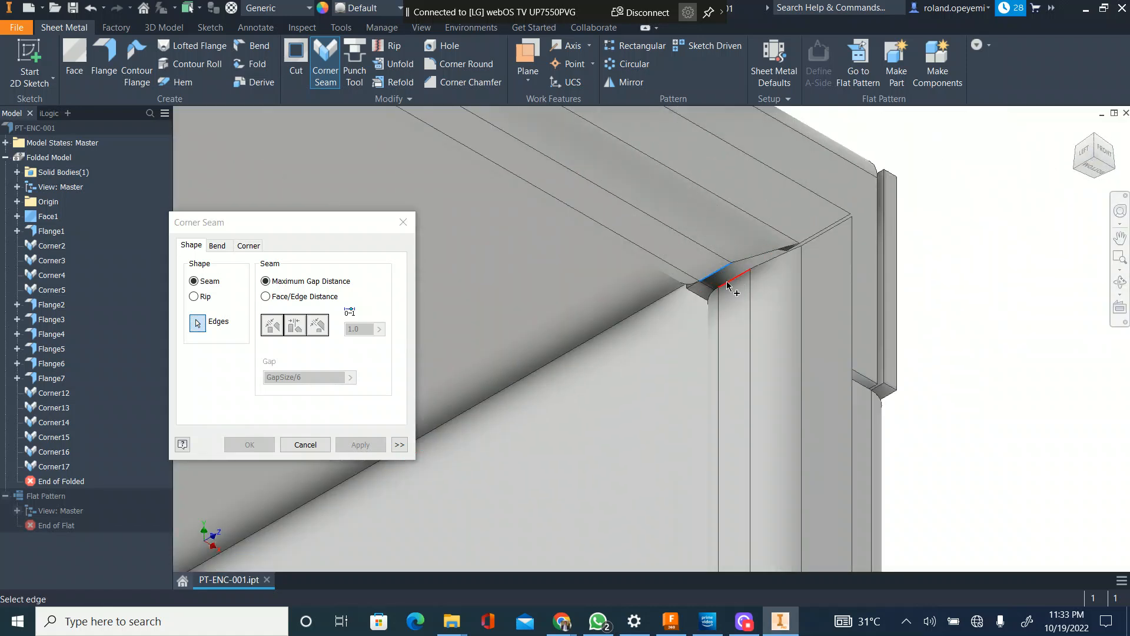
click(728, 282)
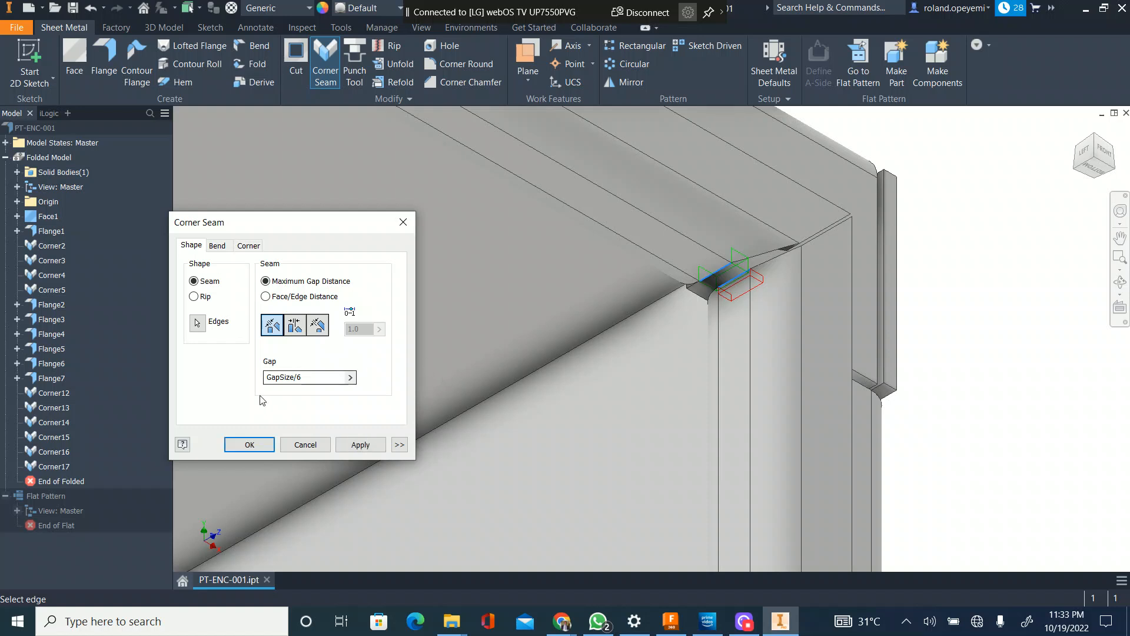
click(360, 444)
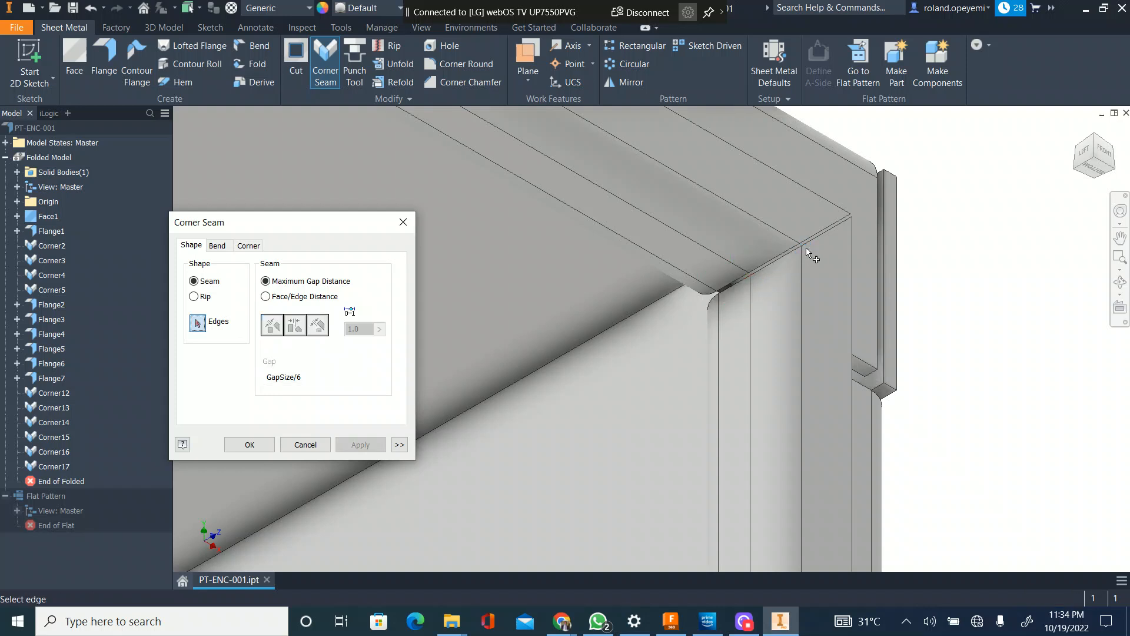
Step: Seam the inner flange edges behind the lower-right mitered corner, keeping Maximum Gap Distance and the GapSize/6 gap
scroll(833, 238, up, 5)
scroll(874, 235, up, 4)
drag(1090, 150, 1028, 192)
scroll(853, 415, down, 6)
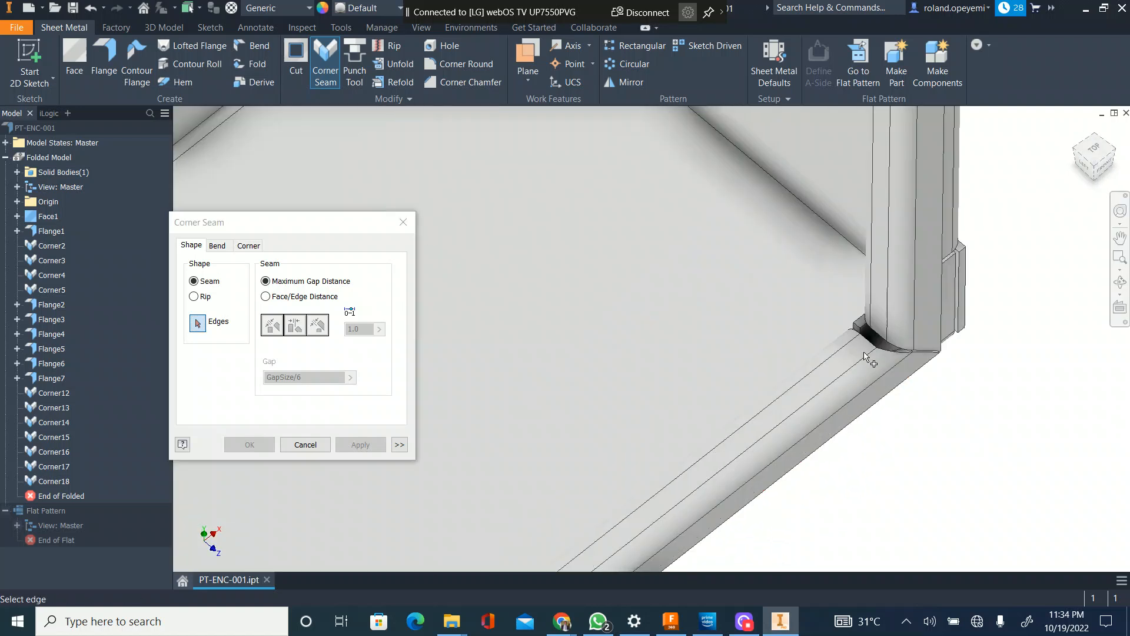
click(871, 343)
click(355, 446)
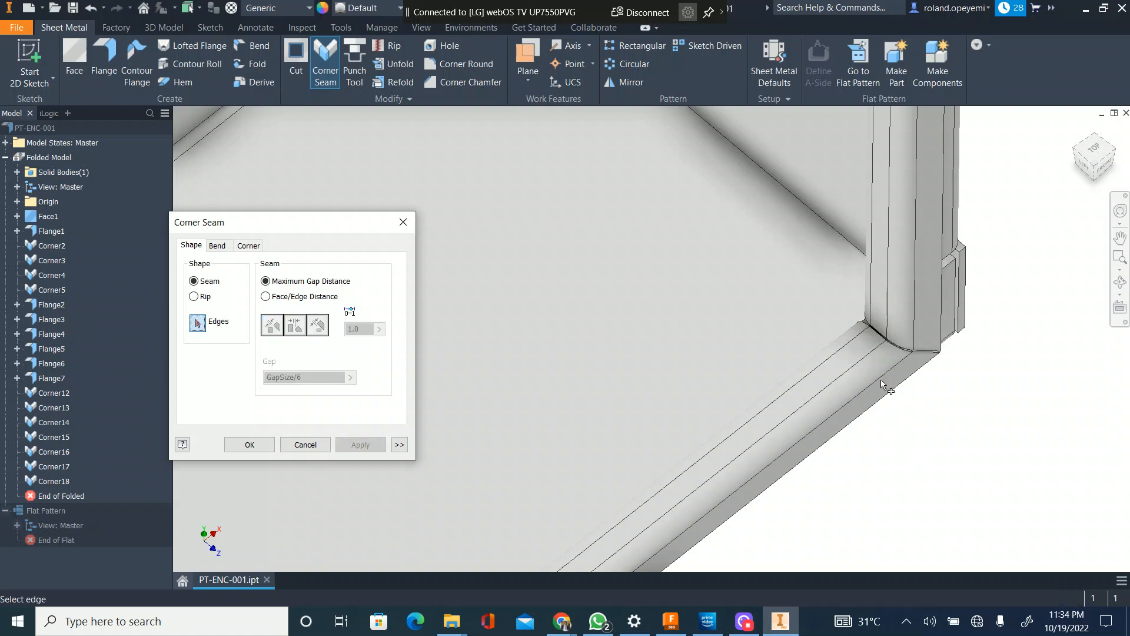
scroll(880, 344, up, 4)
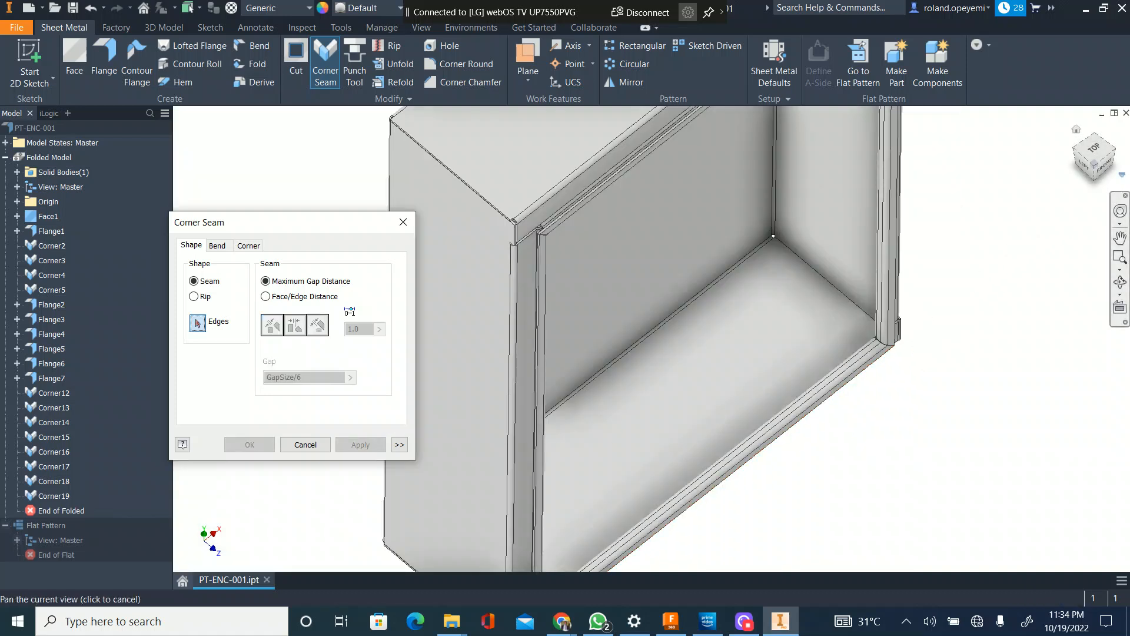
click(1102, 164)
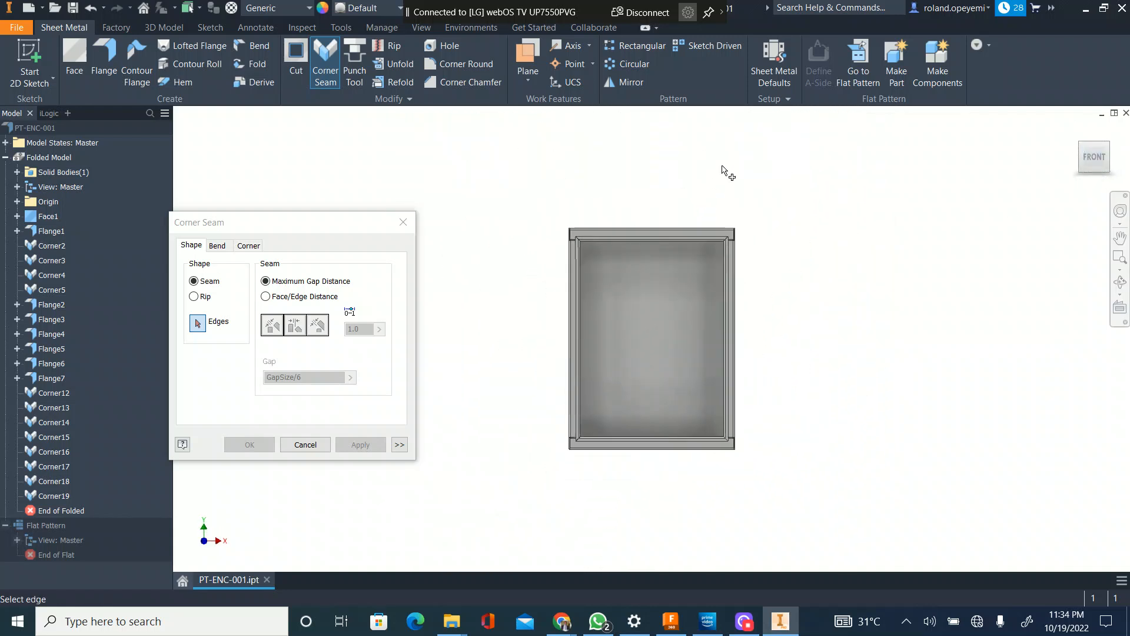
scroll(624, 229, down, 5)
scroll(680, 334, up, 4)
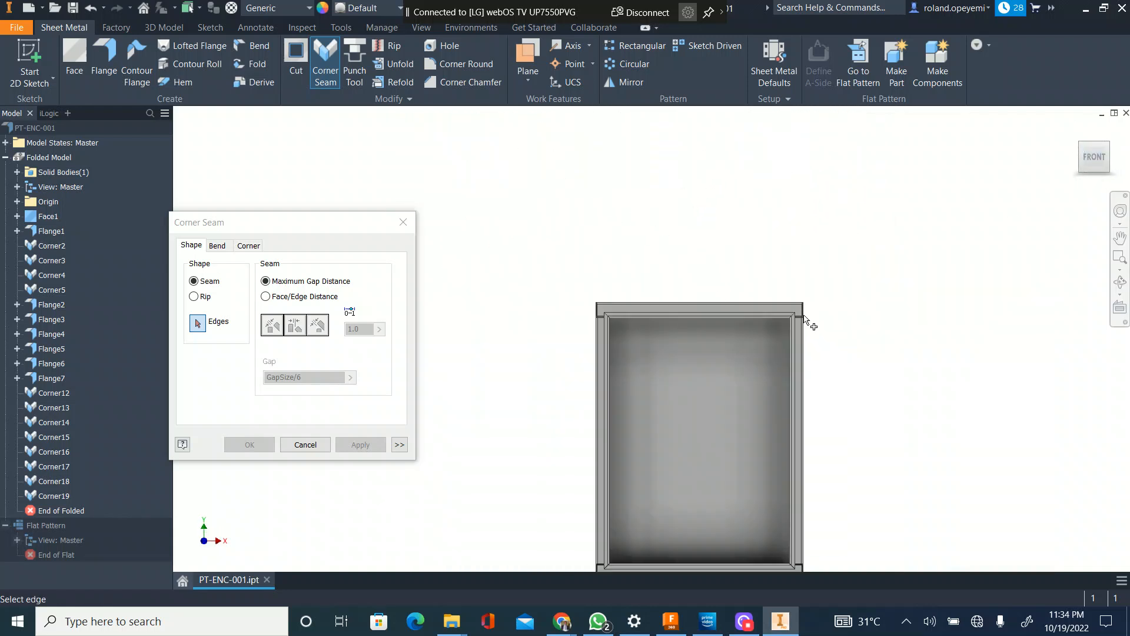
scroll(811, 322, down, 5)
scroll(768, 322, down, 3)
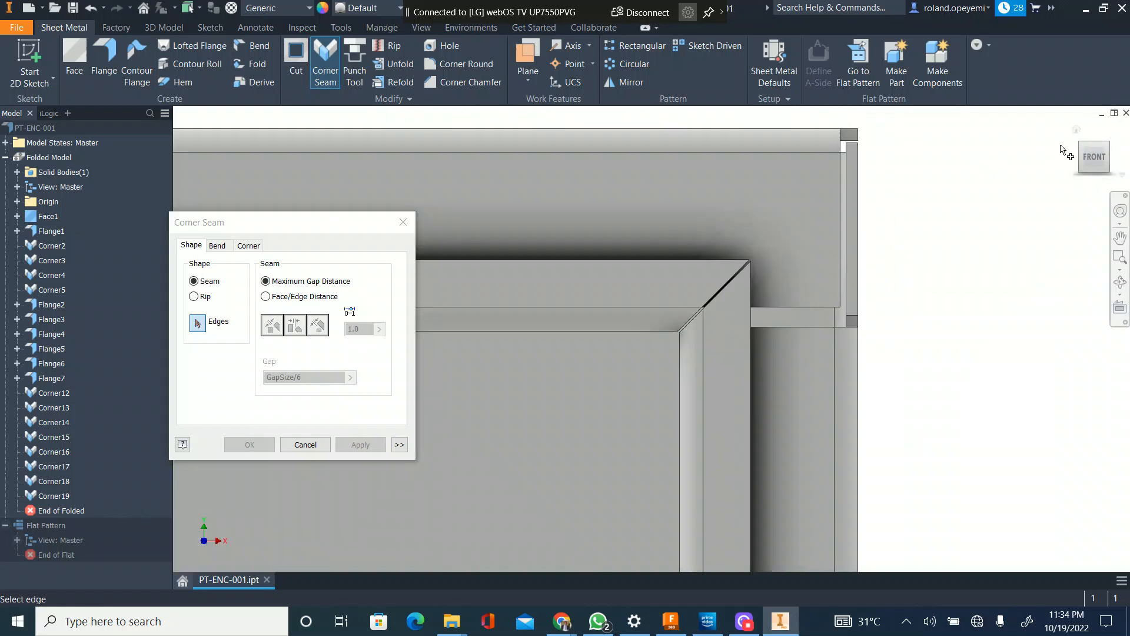
shift+middle_drag(1089, 276, 954, 282)
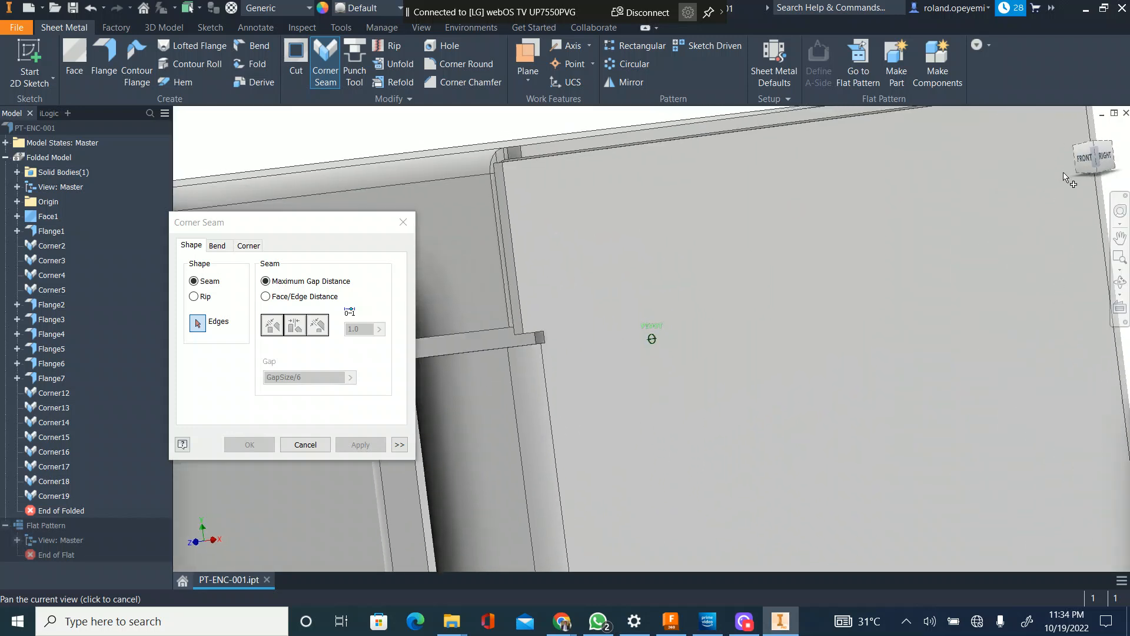
scroll(954, 283, up, 4)
scroll(827, 271, down, 3)
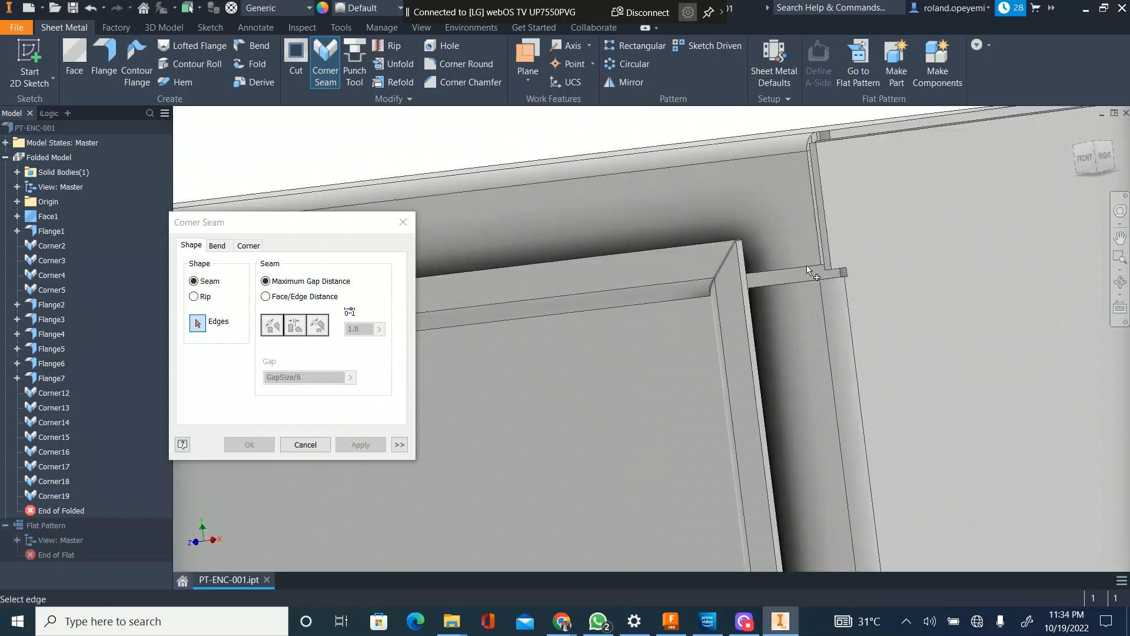
click(806, 270)
click(194, 297)
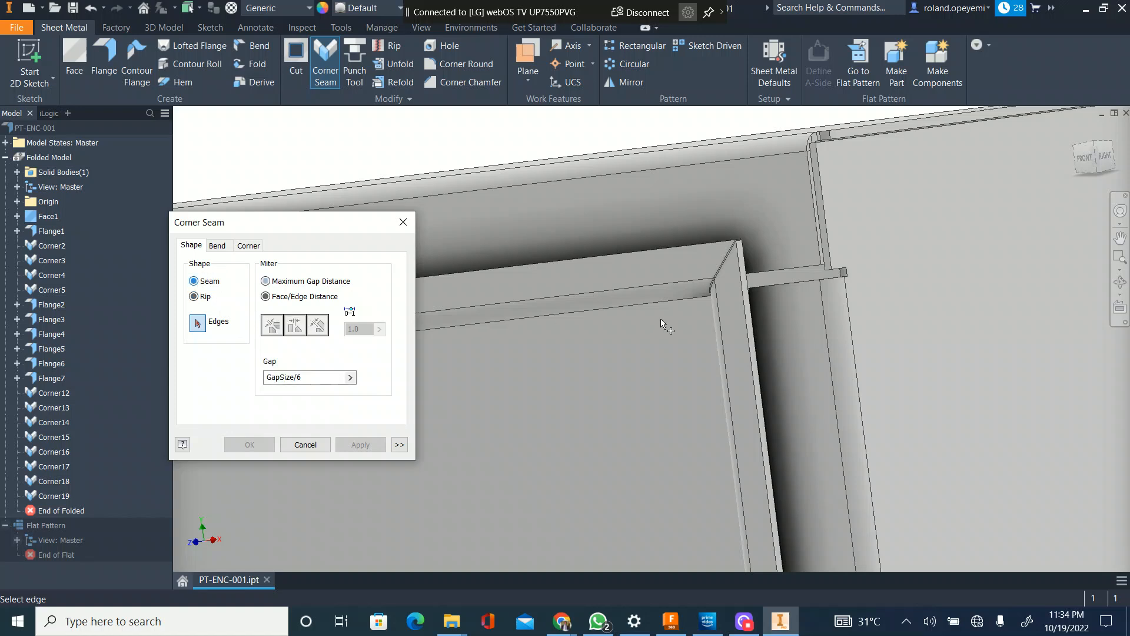
click(759, 274)
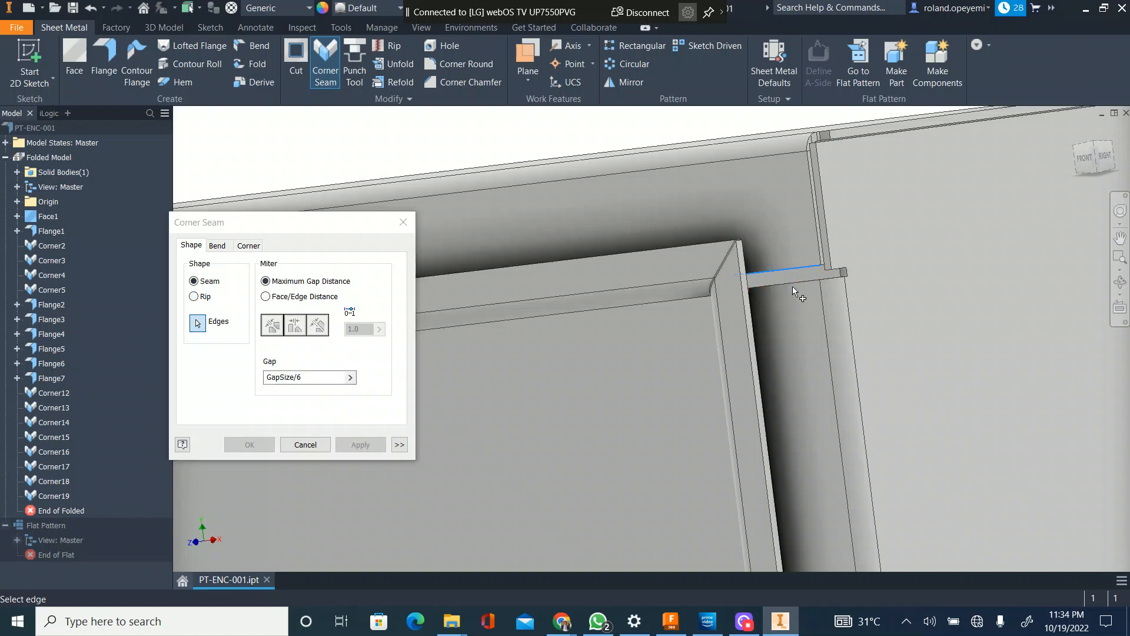
click(313, 449)
Step: Check the enclosure's unfolded layout in the flat pattern, then return to the folded part in an isometric view
scroll(886, 158, down, 5)
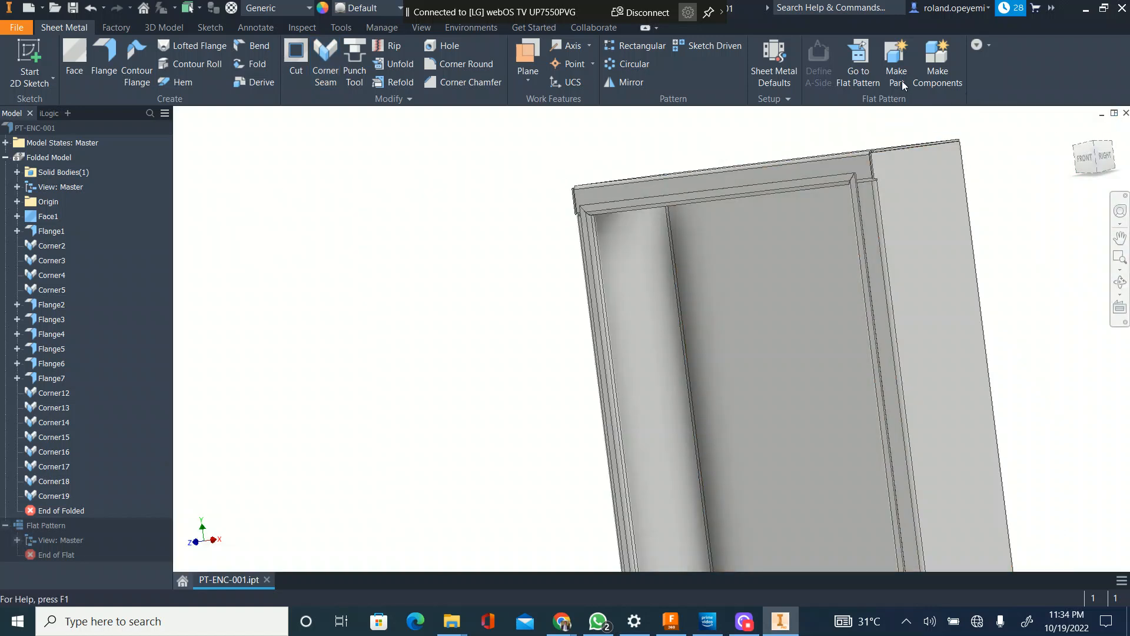
click(860, 62)
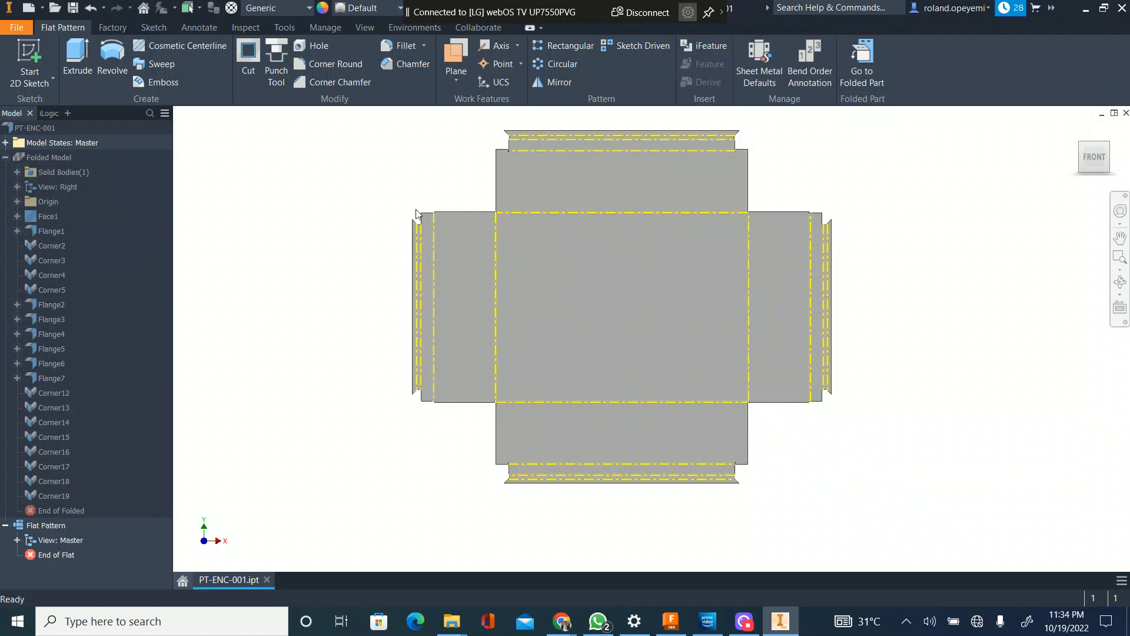
click(862, 66)
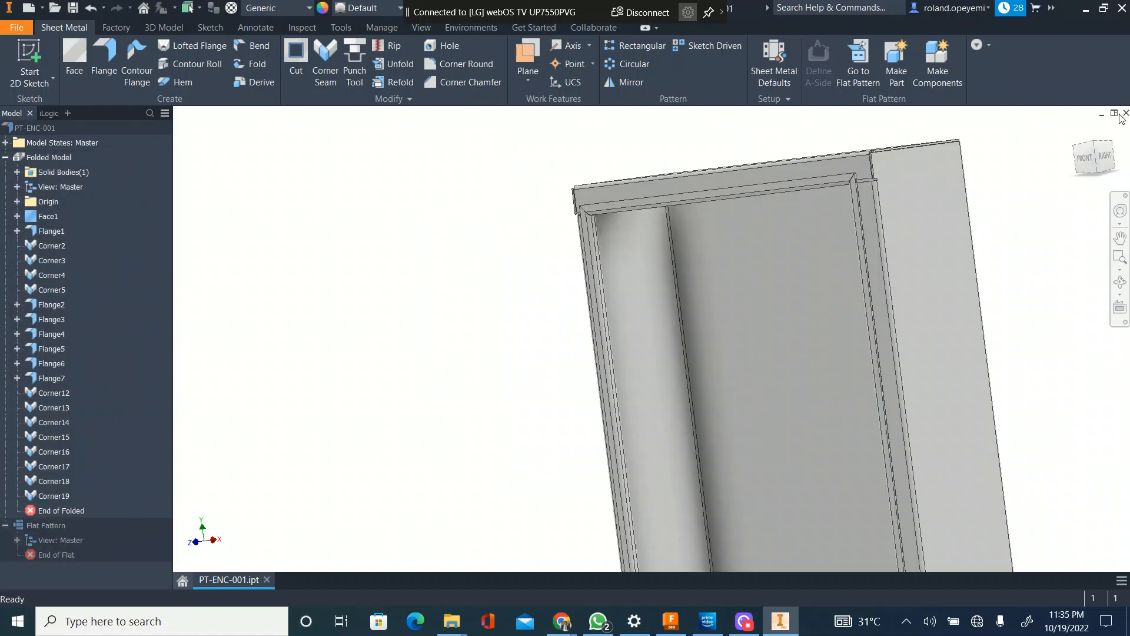
click(1095, 143)
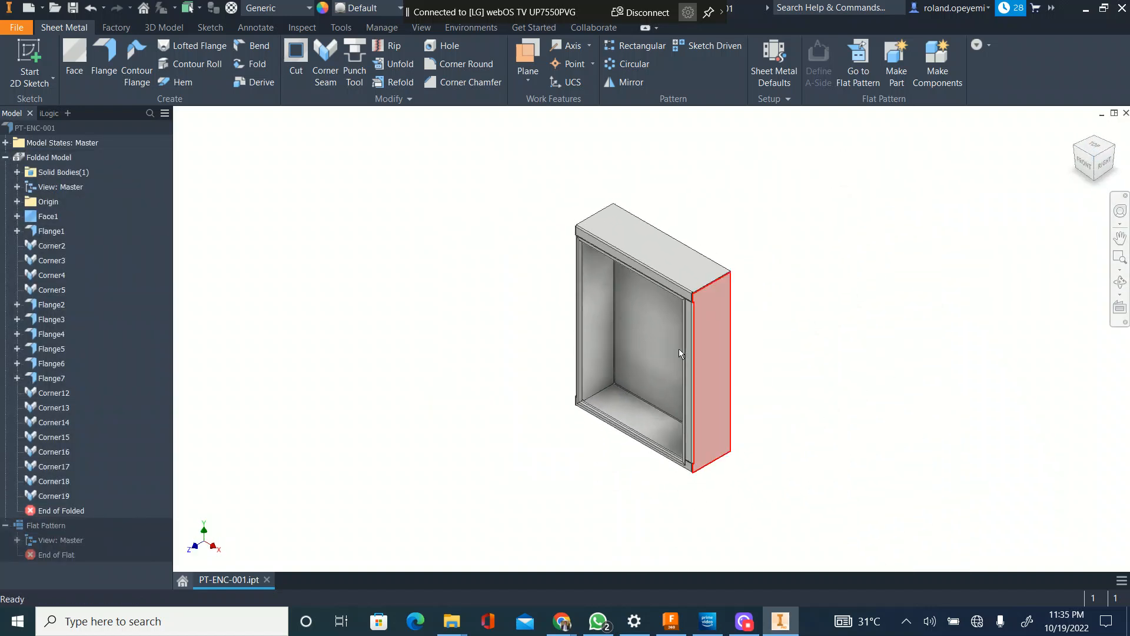
Step: Set the sheet metal material to Steel, Mild in the sheet metal defaults, keeping the Default_mm rule and Default_KFactor unfold rule
scroll(680, 350, up, 5)
scroll(708, 306, down, 2)
middle_drag(535, 332, 433, 465)
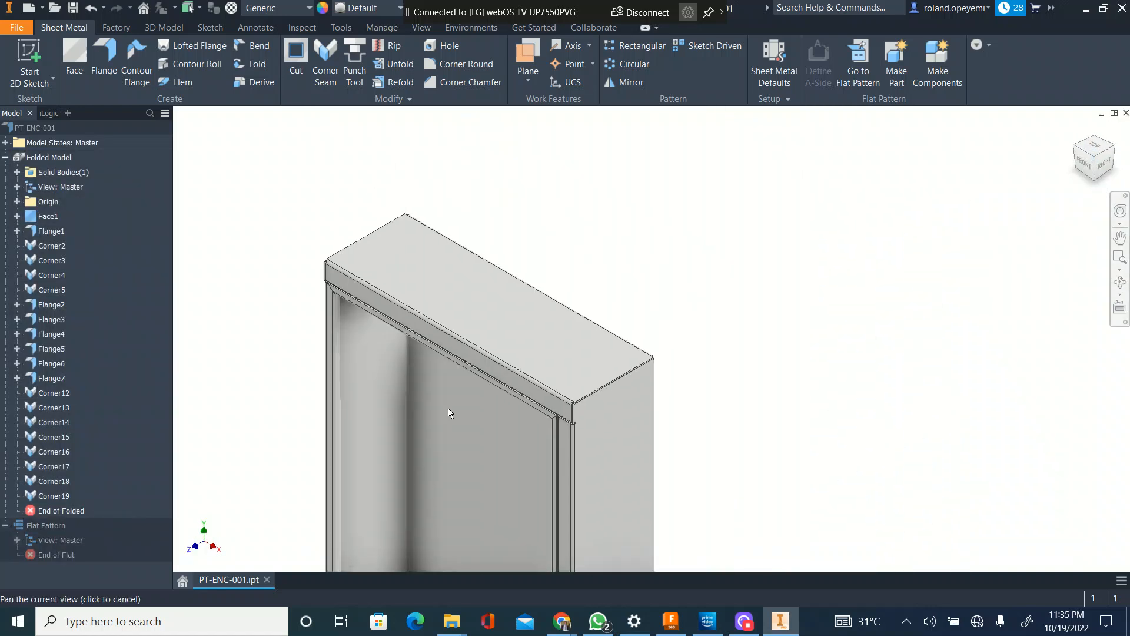
scroll(511, 338, down, 3)
middle_drag(505, 346, 495, 255)
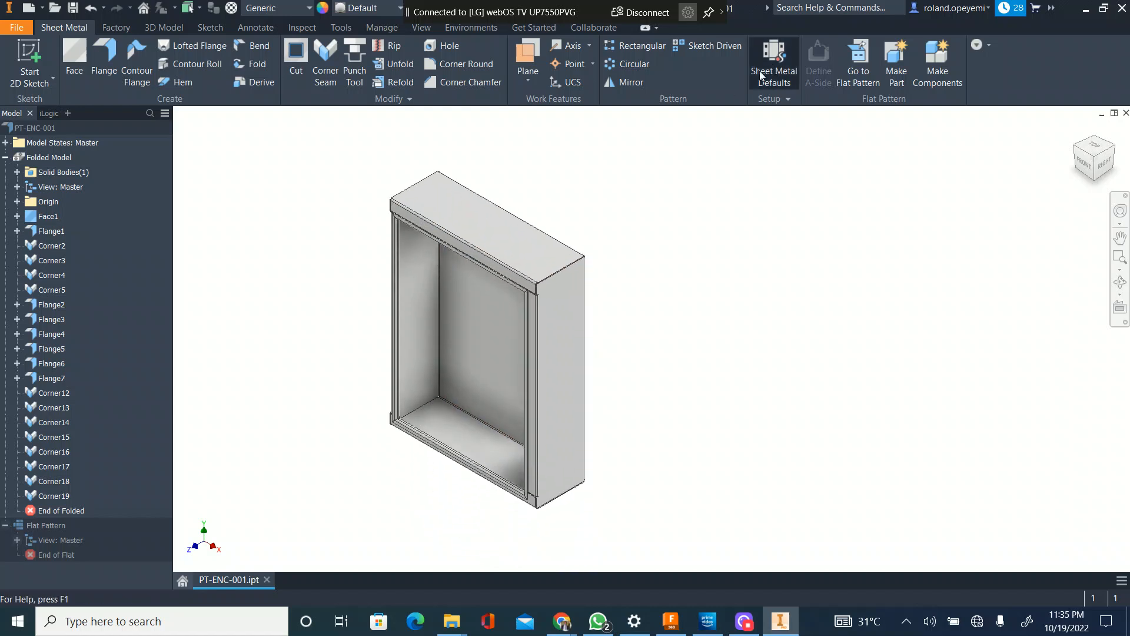
click(410, 266)
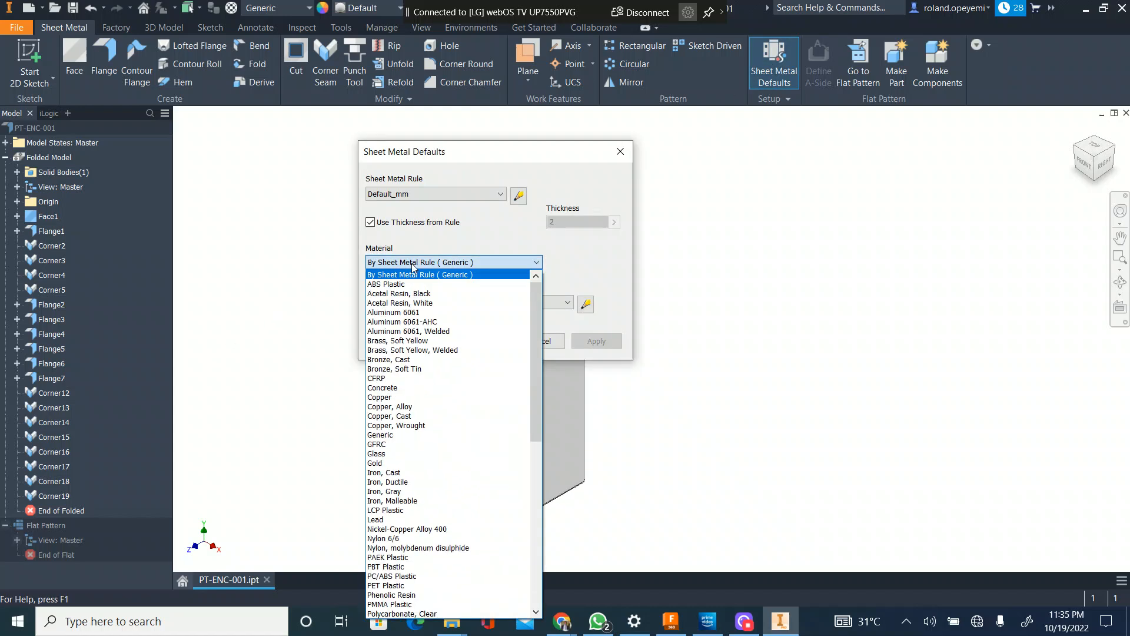
scroll(407, 520, down, 3)
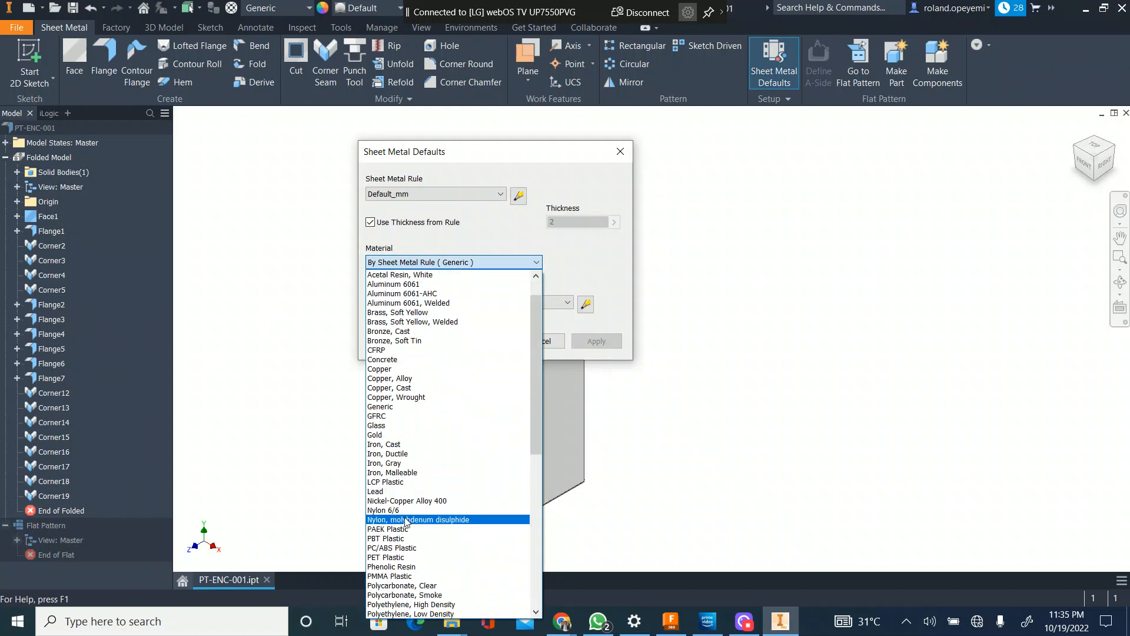
scroll(406, 529, down, 2)
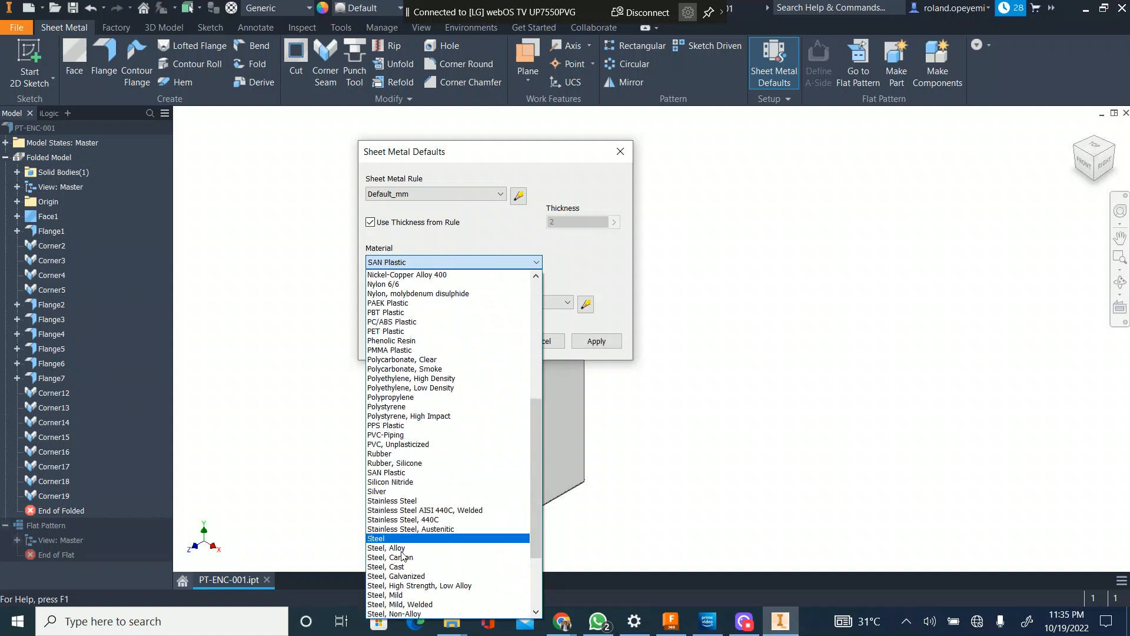
click(410, 600)
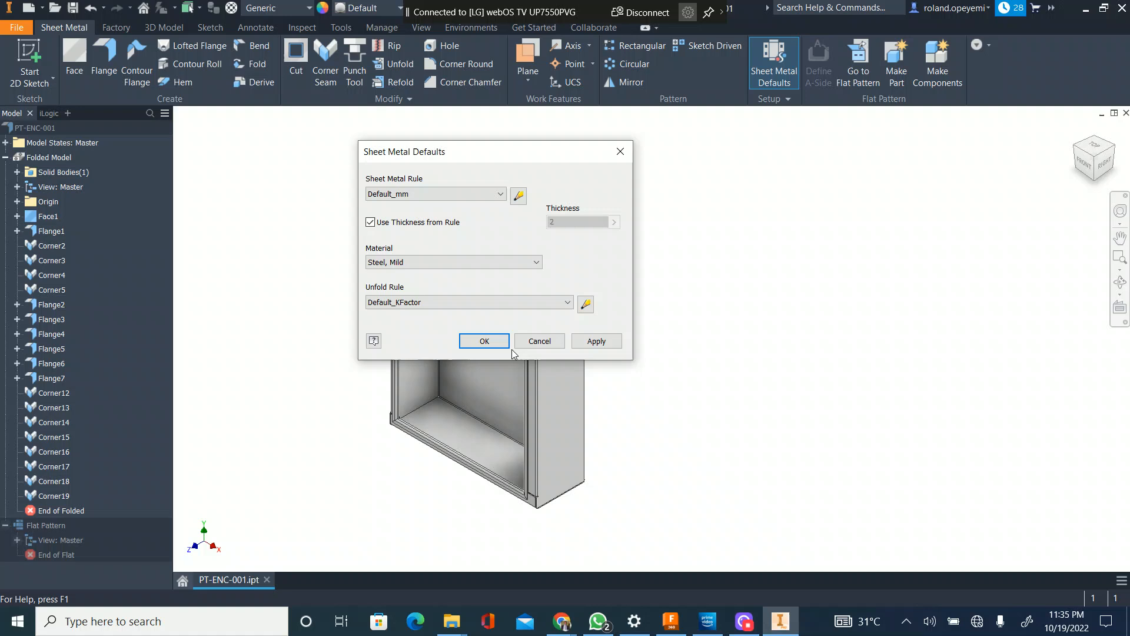
click(606, 339)
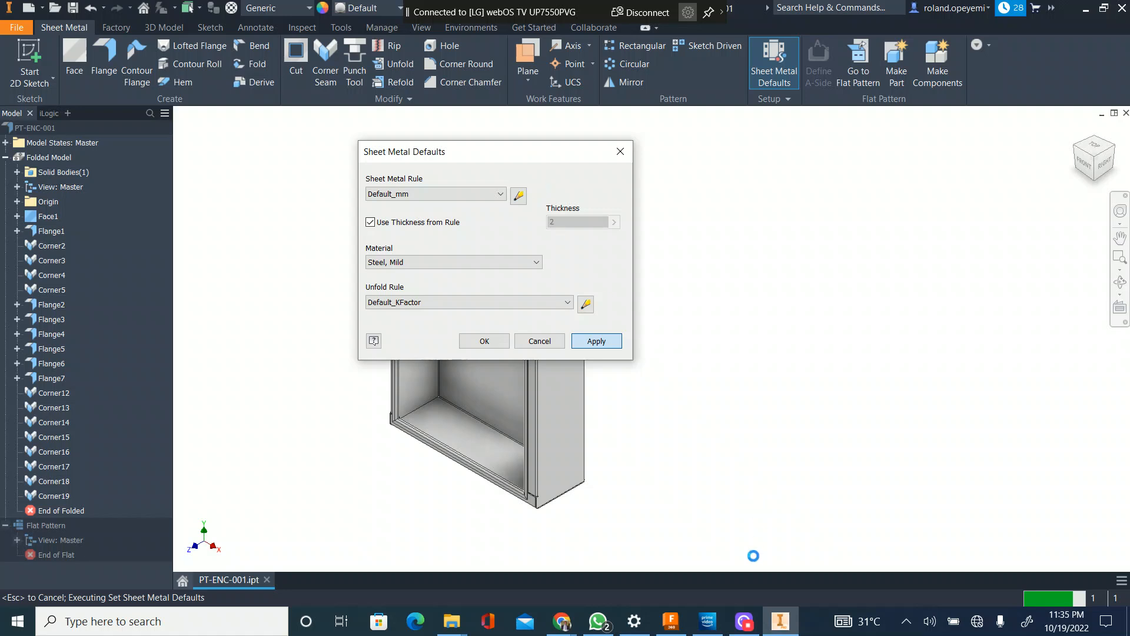
click(744, 621)
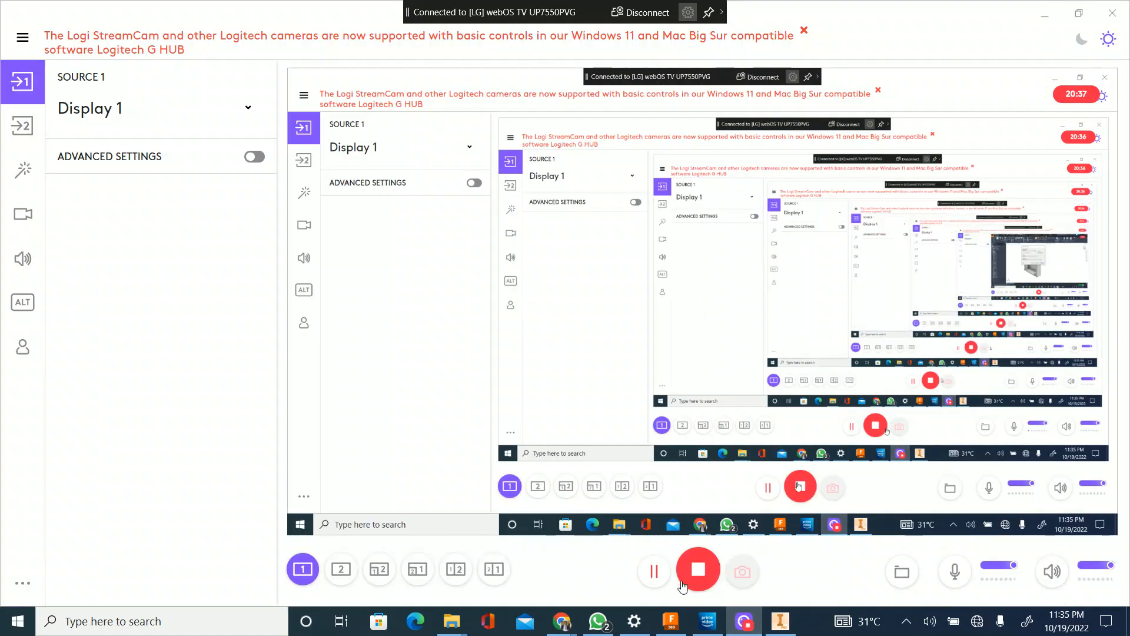
click(653, 570)
click(779, 621)
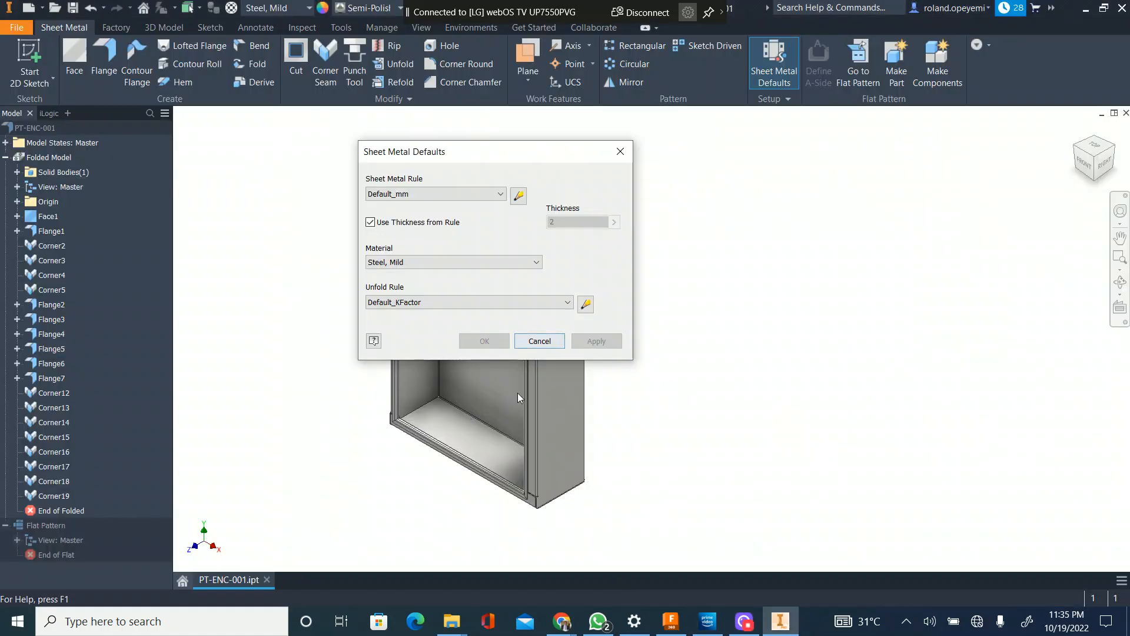
Step: Close the sheet metal defaults and collapse the Folded Model and Flat Pattern branches of the model tree
scroll(528, 489, up, 10)
middle_drag(529, 539, 852, 269)
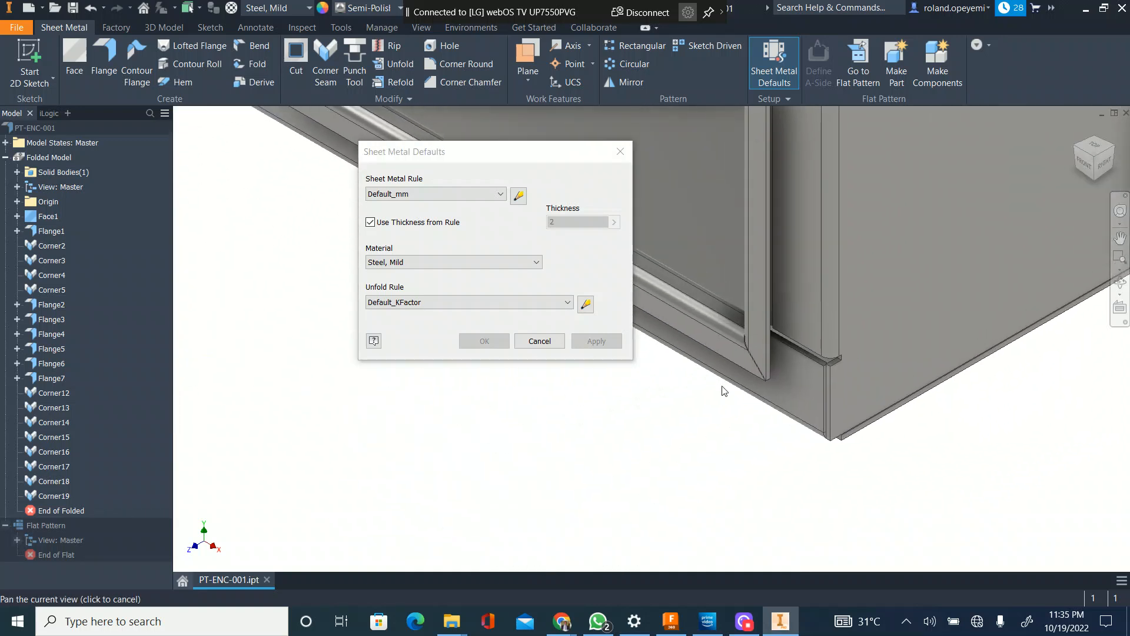
scroll(724, 391, down, 10)
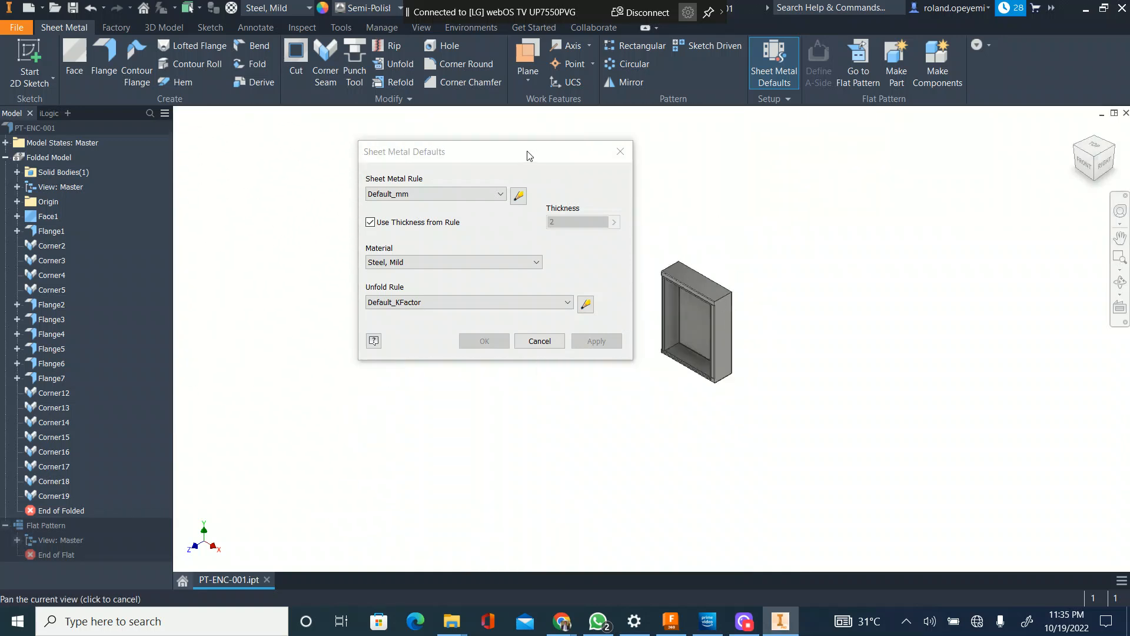
click(527, 340)
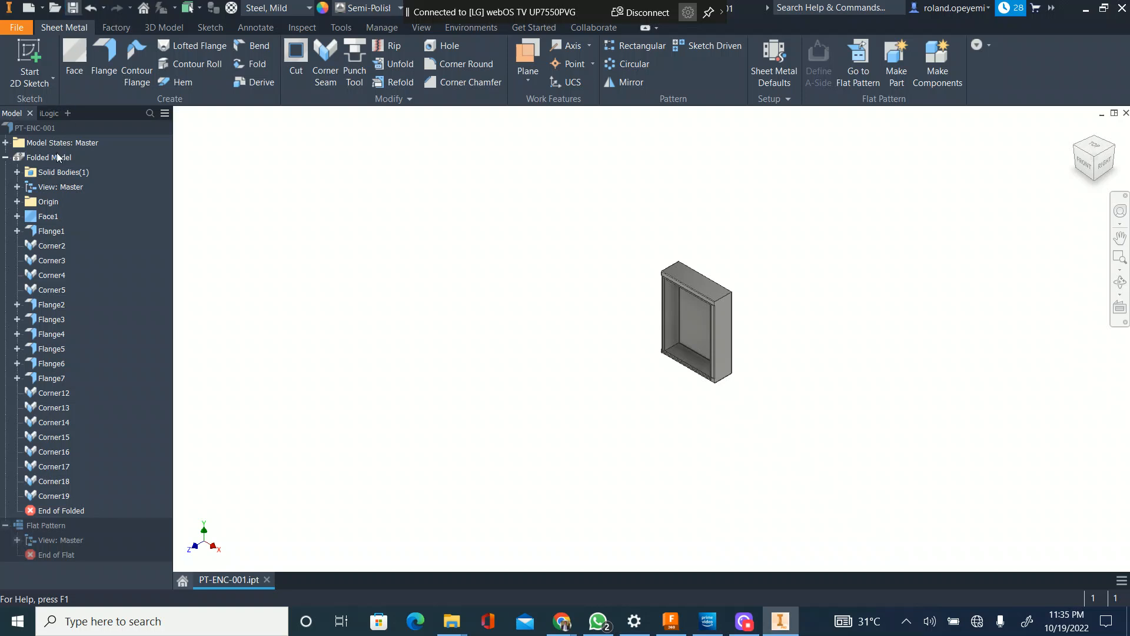
click(5, 157)
click(8, 172)
Step: Turn on shadows and reflections and display the enclosure in the realistic visual style without edges
scroll(732, 356, up, 5)
scroll(641, 292, down, 5)
scroll(658, 306, up, 6)
scroll(658, 313, down, 3)
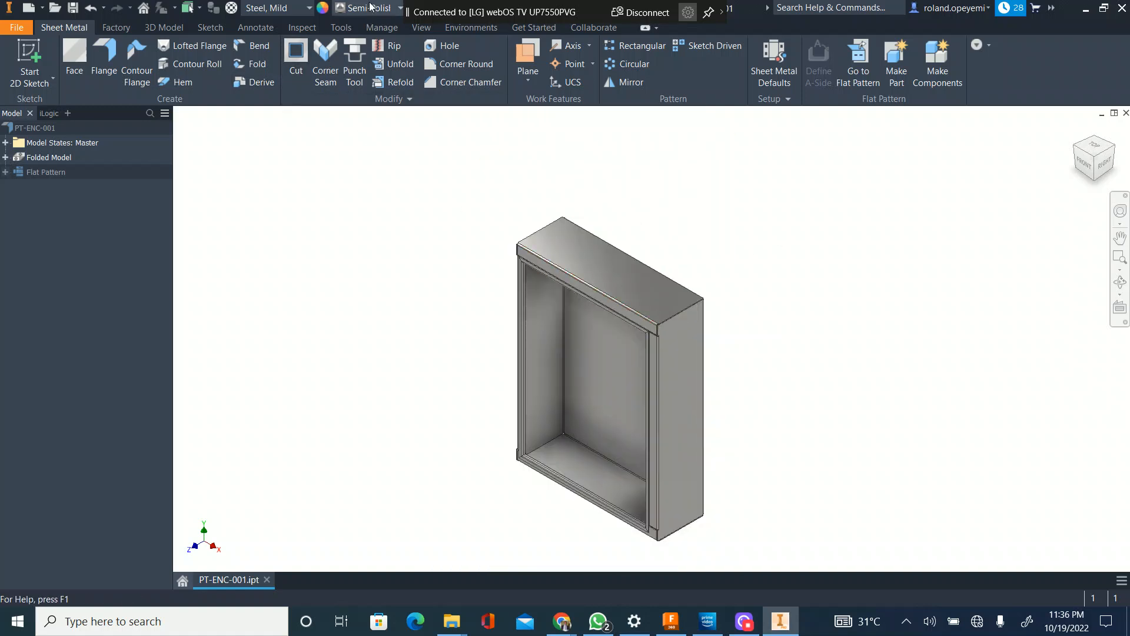
scroll(535, 261, up, 4)
scroll(465, 173, down, 3)
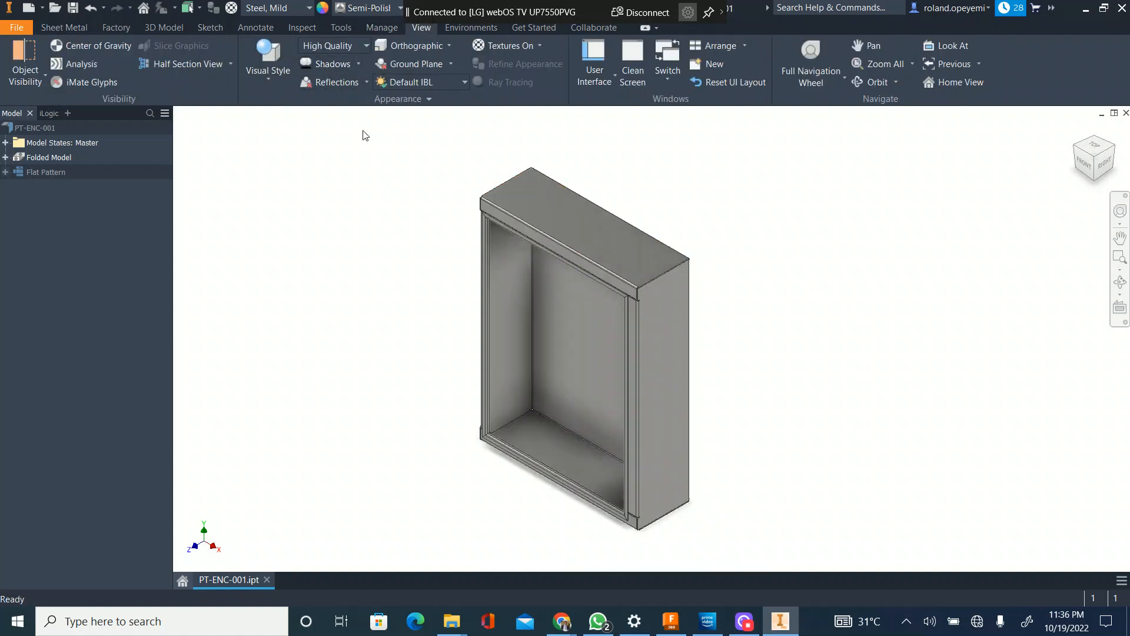
click(331, 87)
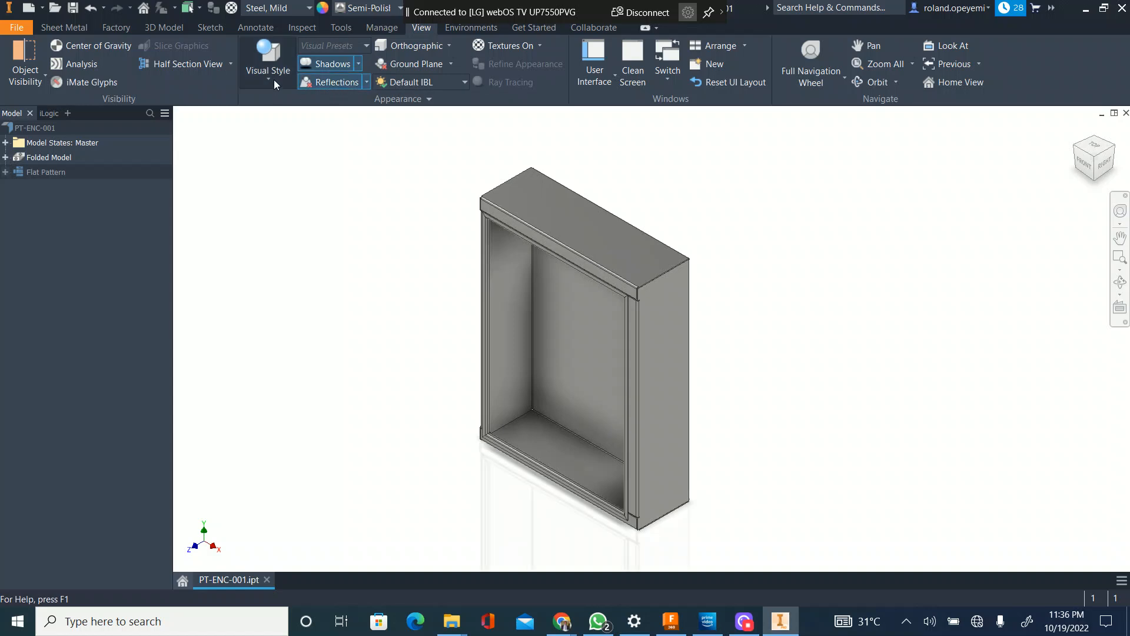
click(273, 77)
click(296, 118)
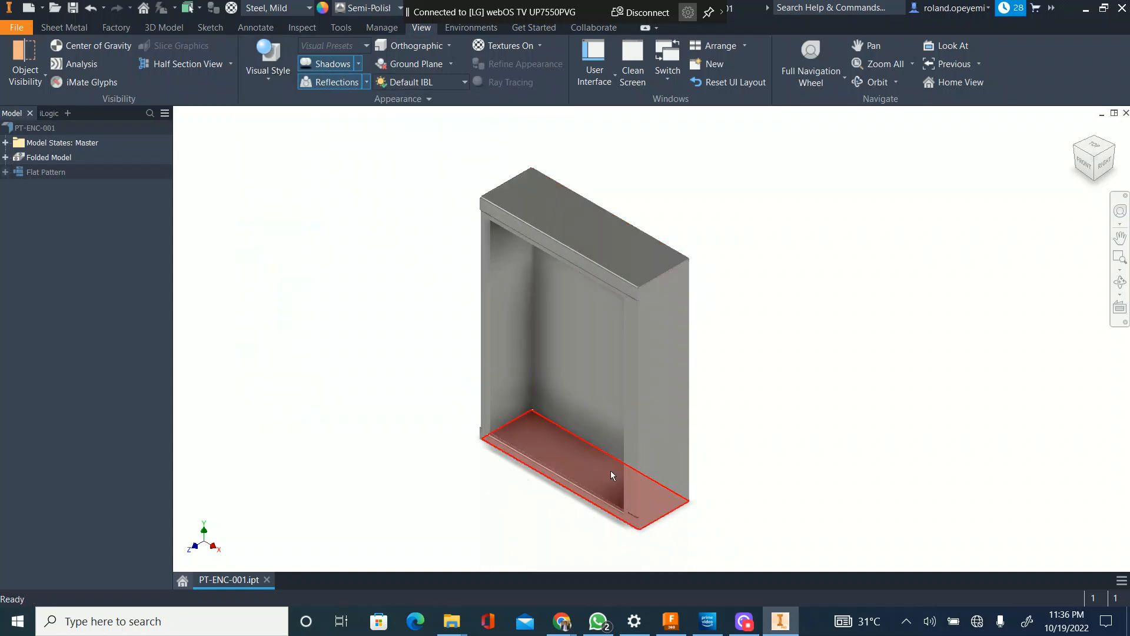
Step: Examine the realistically rendered enclosure's interior, back and outer walls from several angles
scroll(619, 507, up, 5)
scroll(626, 479, down, 5)
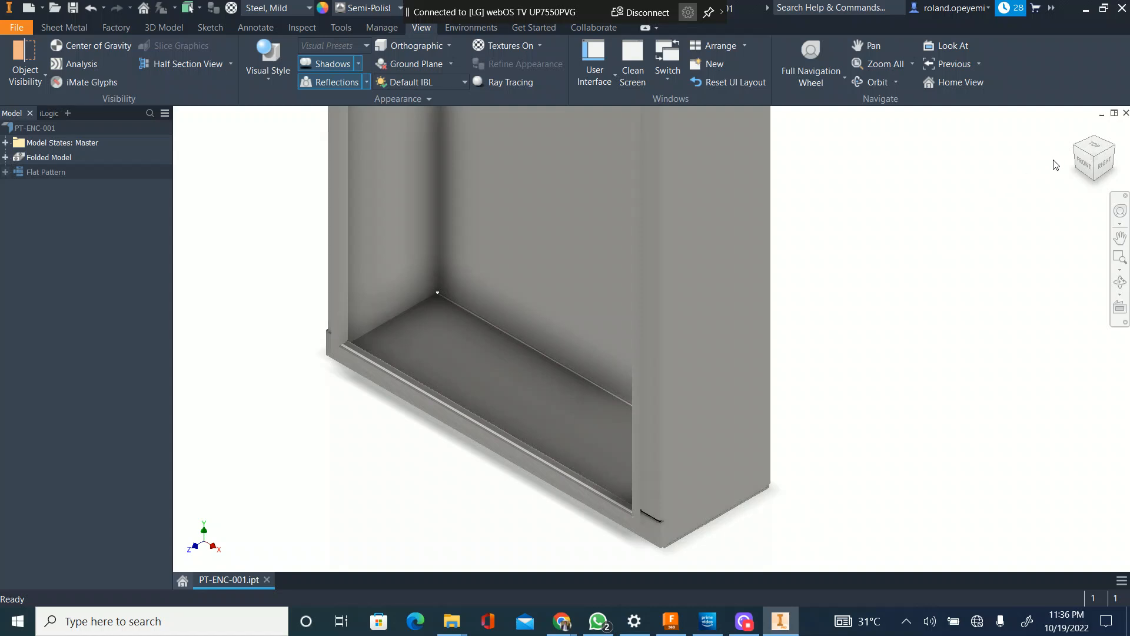
scroll(696, 215, up, 5)
scroll(713, 258, down, 6)
shift+middle_drag(671, 344, 693, 303)
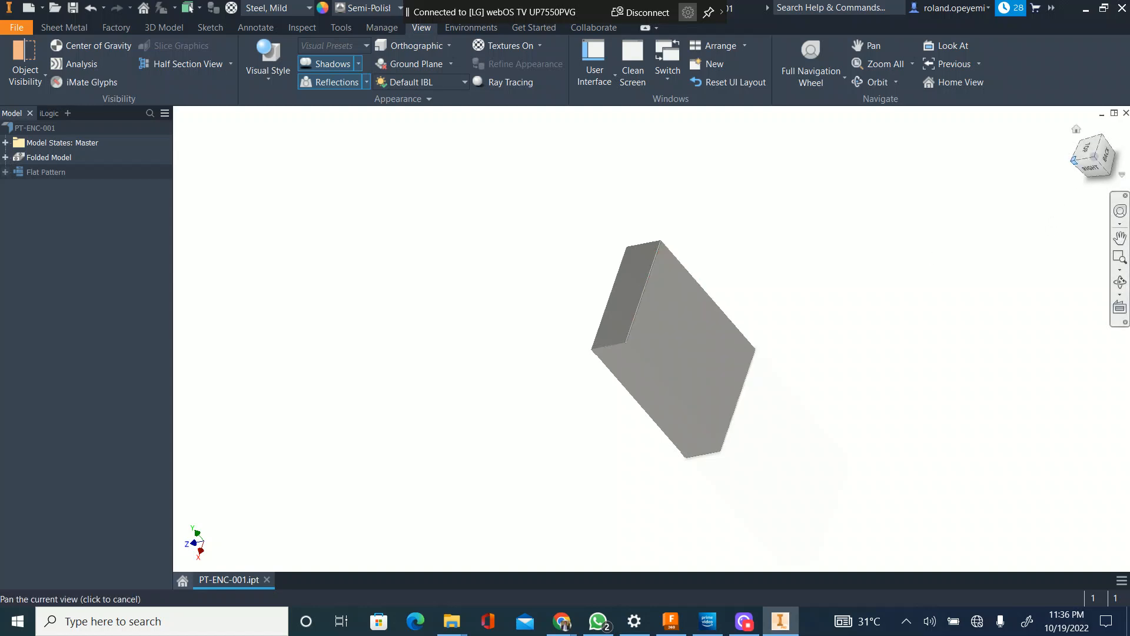
shift+middle_drag(549, 353, 615, 303)
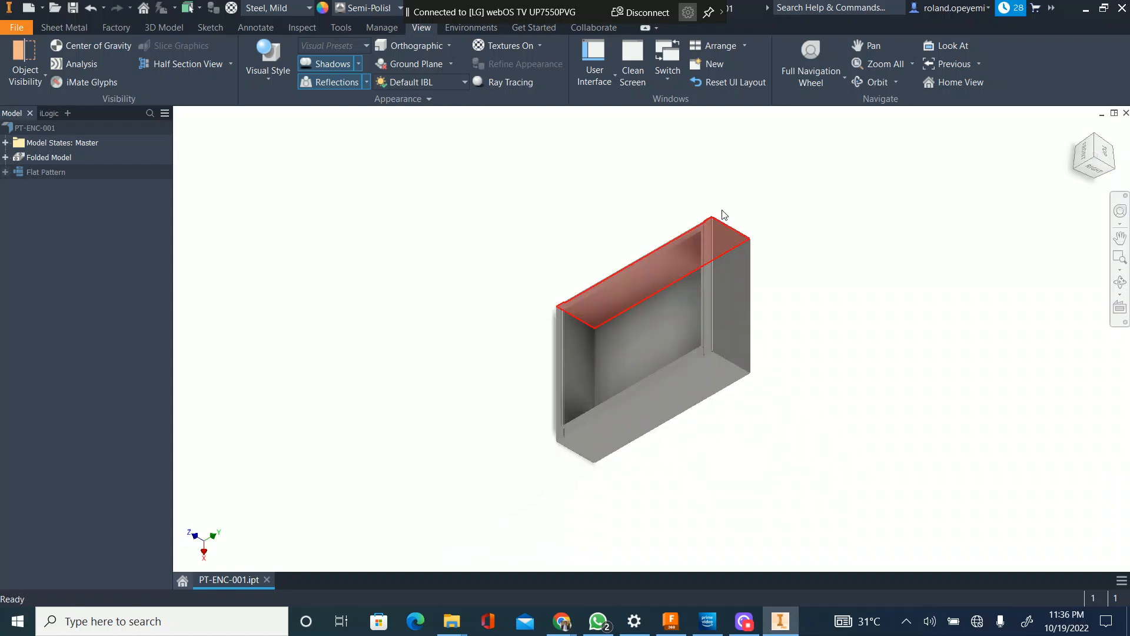
scroll(716, 218, up, 3)
Step: Examine the enclosure's front opening and mitered flange corners face-on and close up, and return to the home view
click(1085, 152)
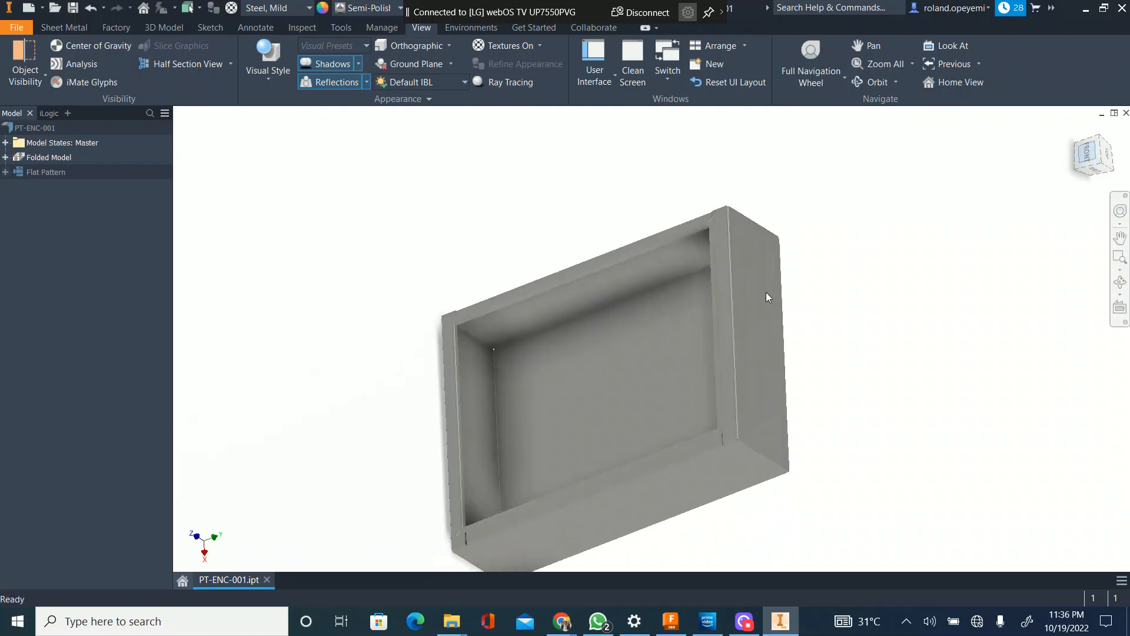
scroll(750, 271, up, 4)
scroll(765, 256, down, 3)
scroll(769, 228, up, 3)
scroll(776, 239, down, 4)
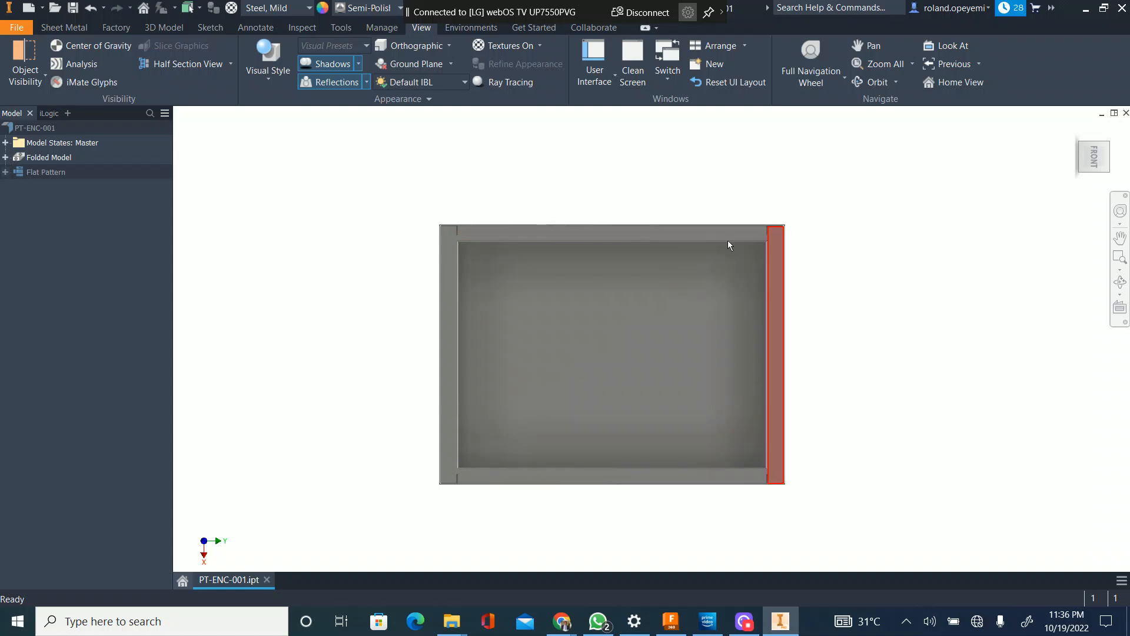
scroll(476, 236, up, 2)
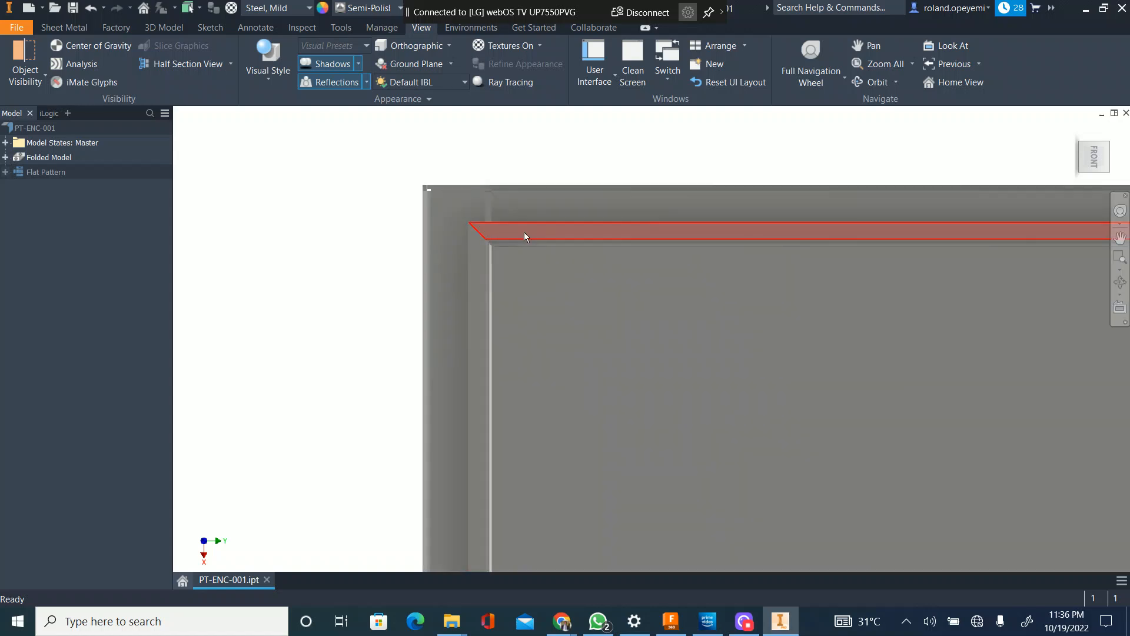
scroll(546, 234, down, 3)
scroll(544, 244, up, 3)
scroll(533, 248, down, 3)
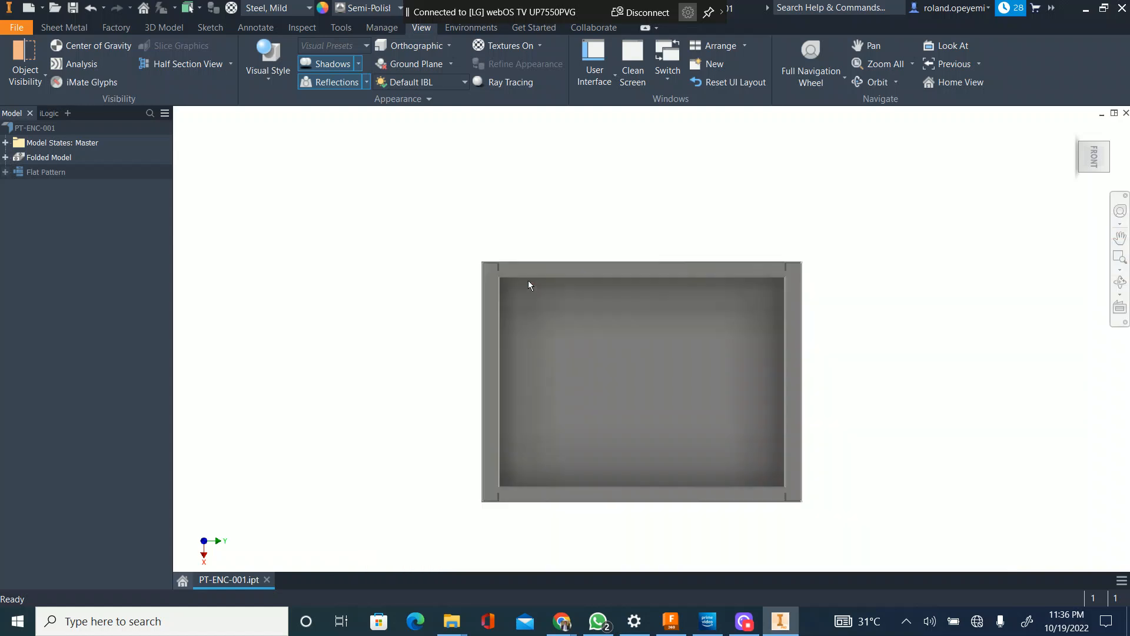
scroll(551, 288, down, 3)
scroll(585, 288, up, 3)
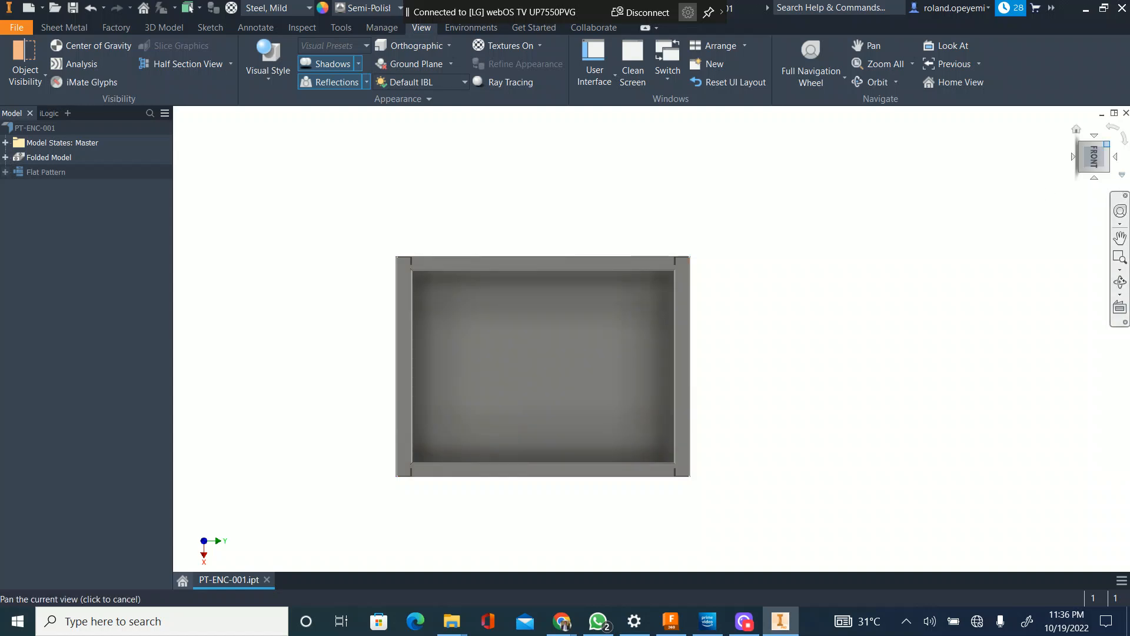
click(1107, 144)
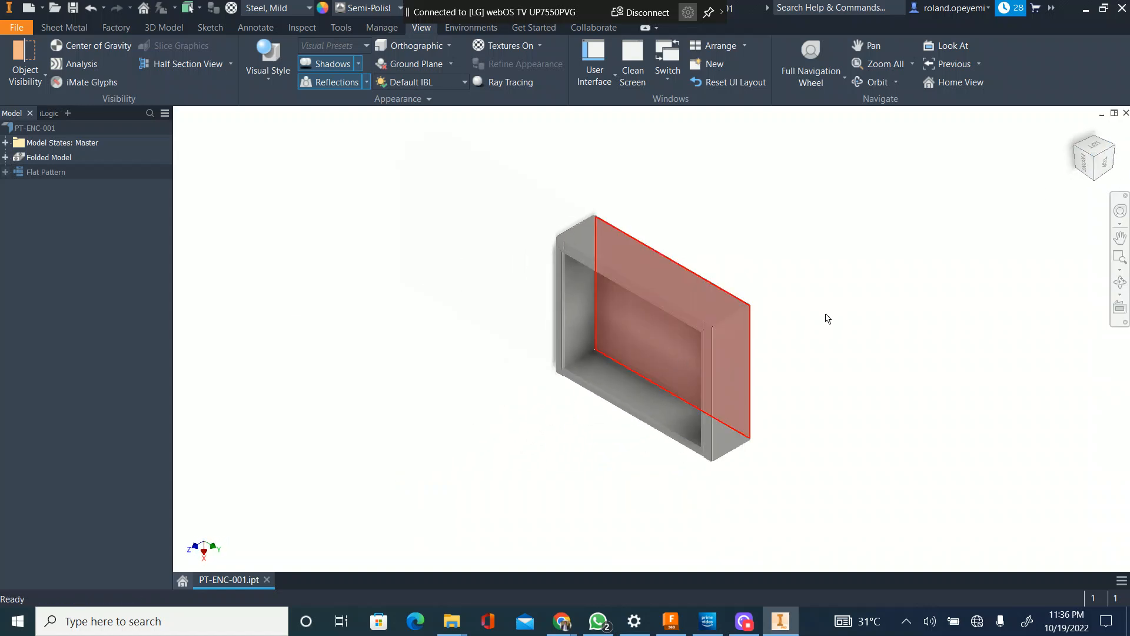
click(1079, 132)
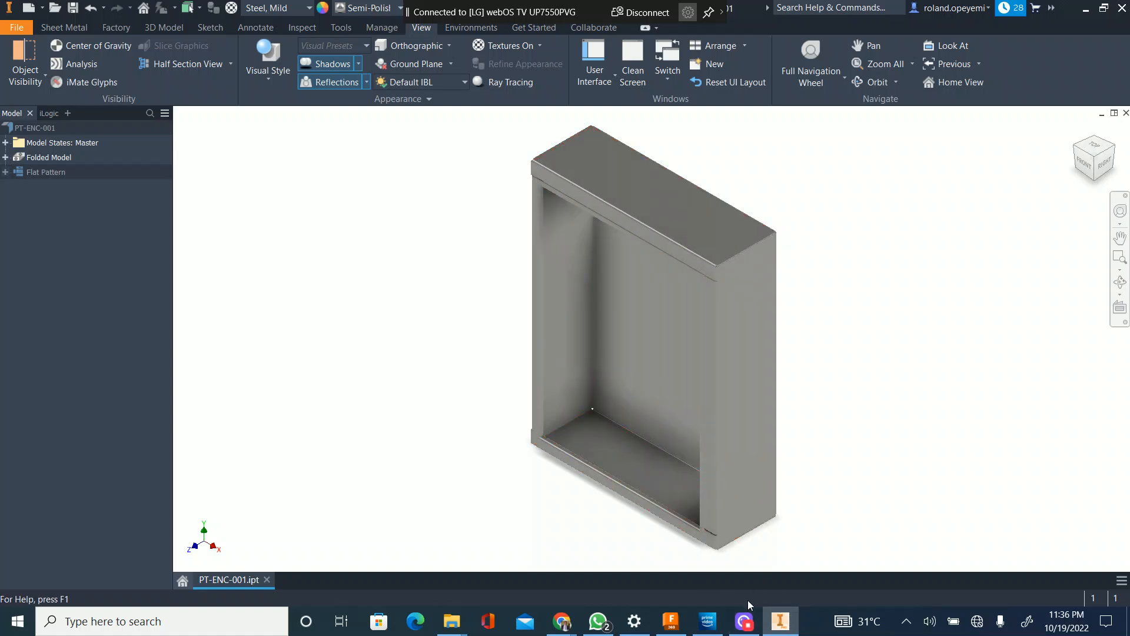
mouse_move(748, 624)
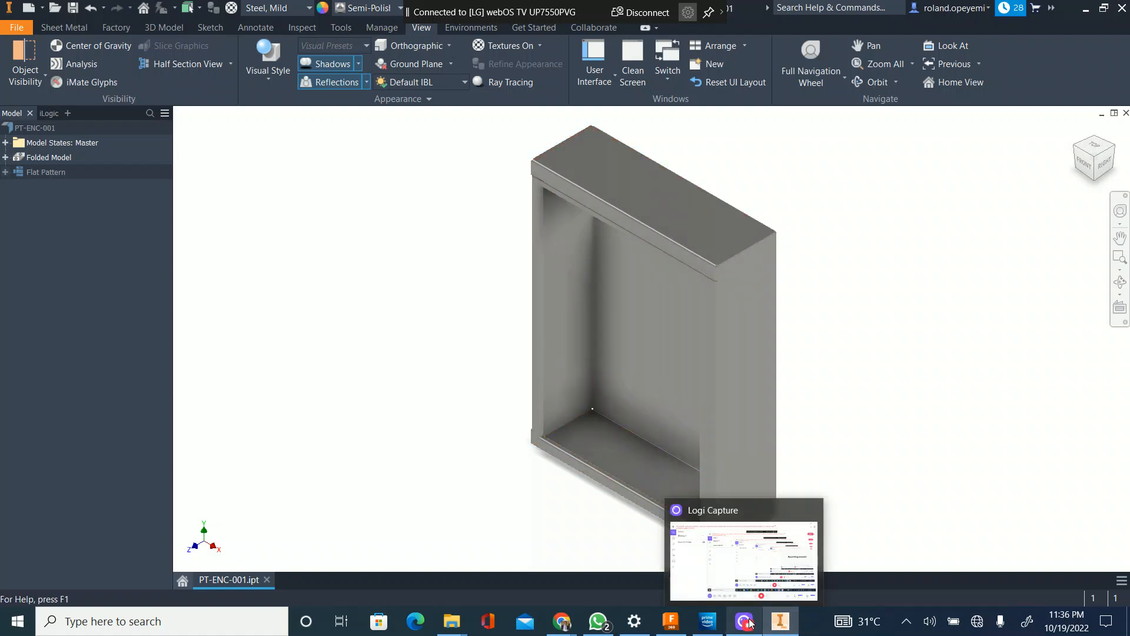
click(750, 623)
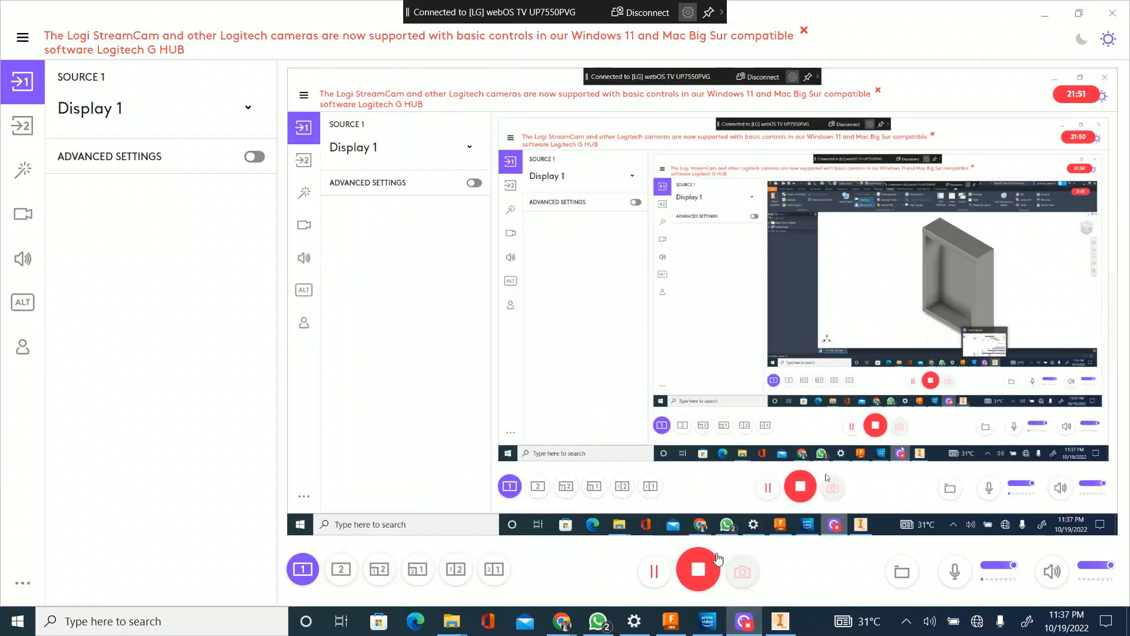